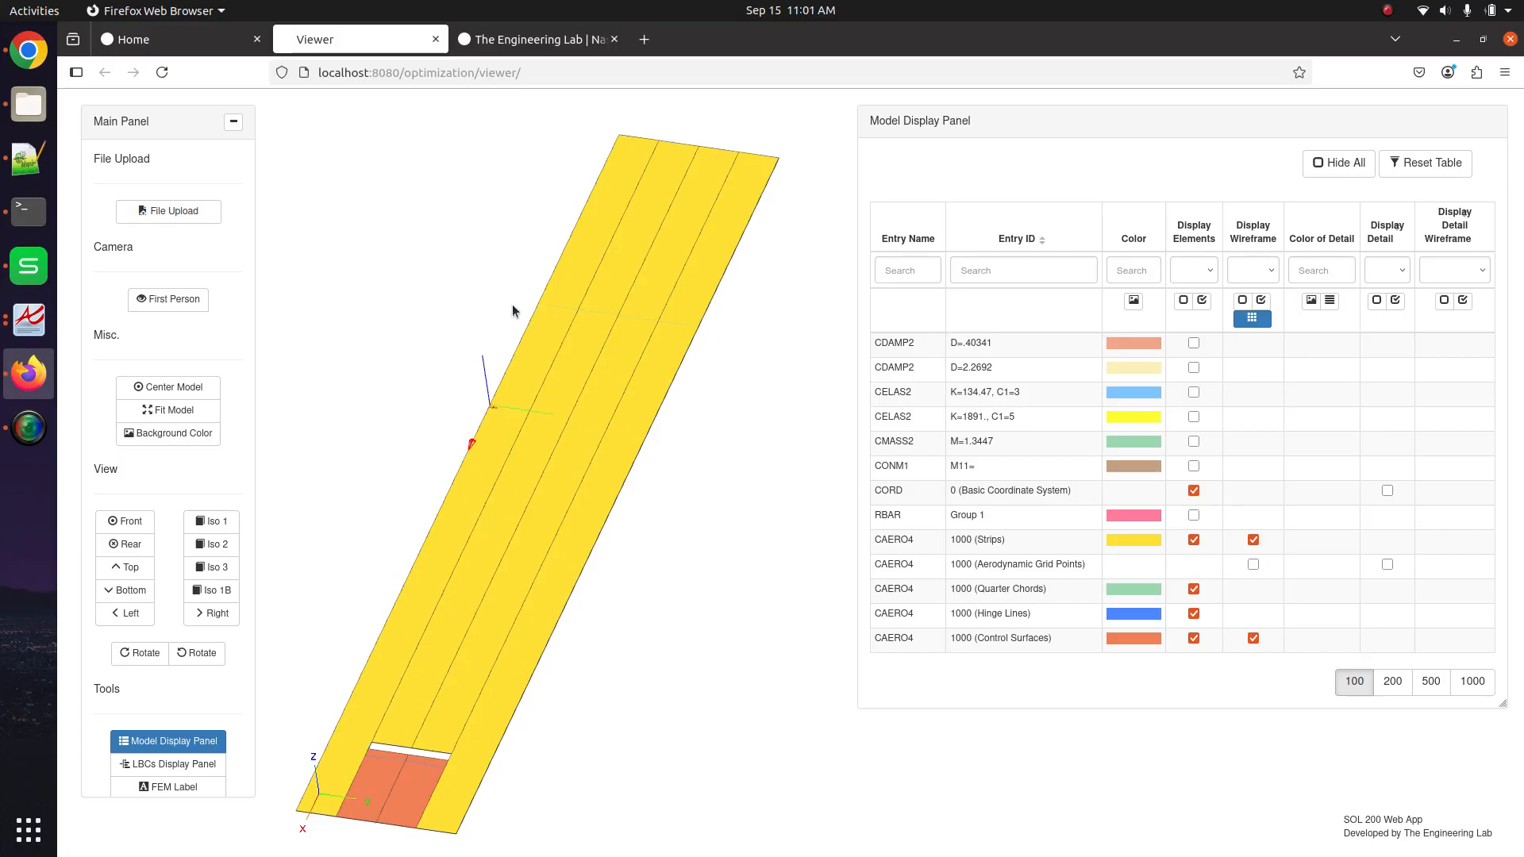
View The Engineering Lab website's home page and return to the model viewer
{"action": "left_click", "coordinate": [499, 40]}
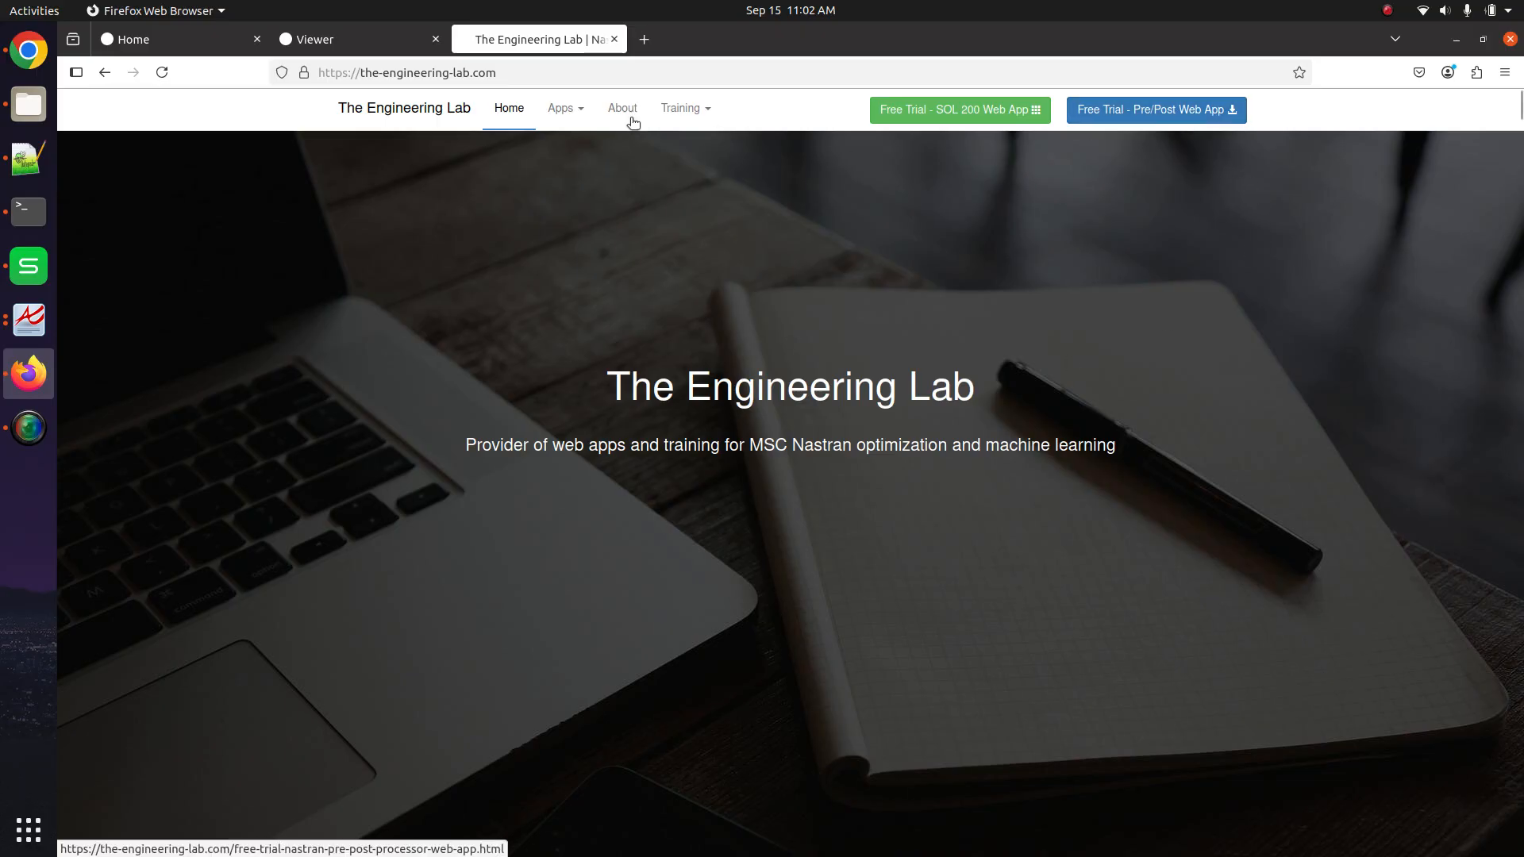
{"action": "left_click", "coordinate": [377, 48]}
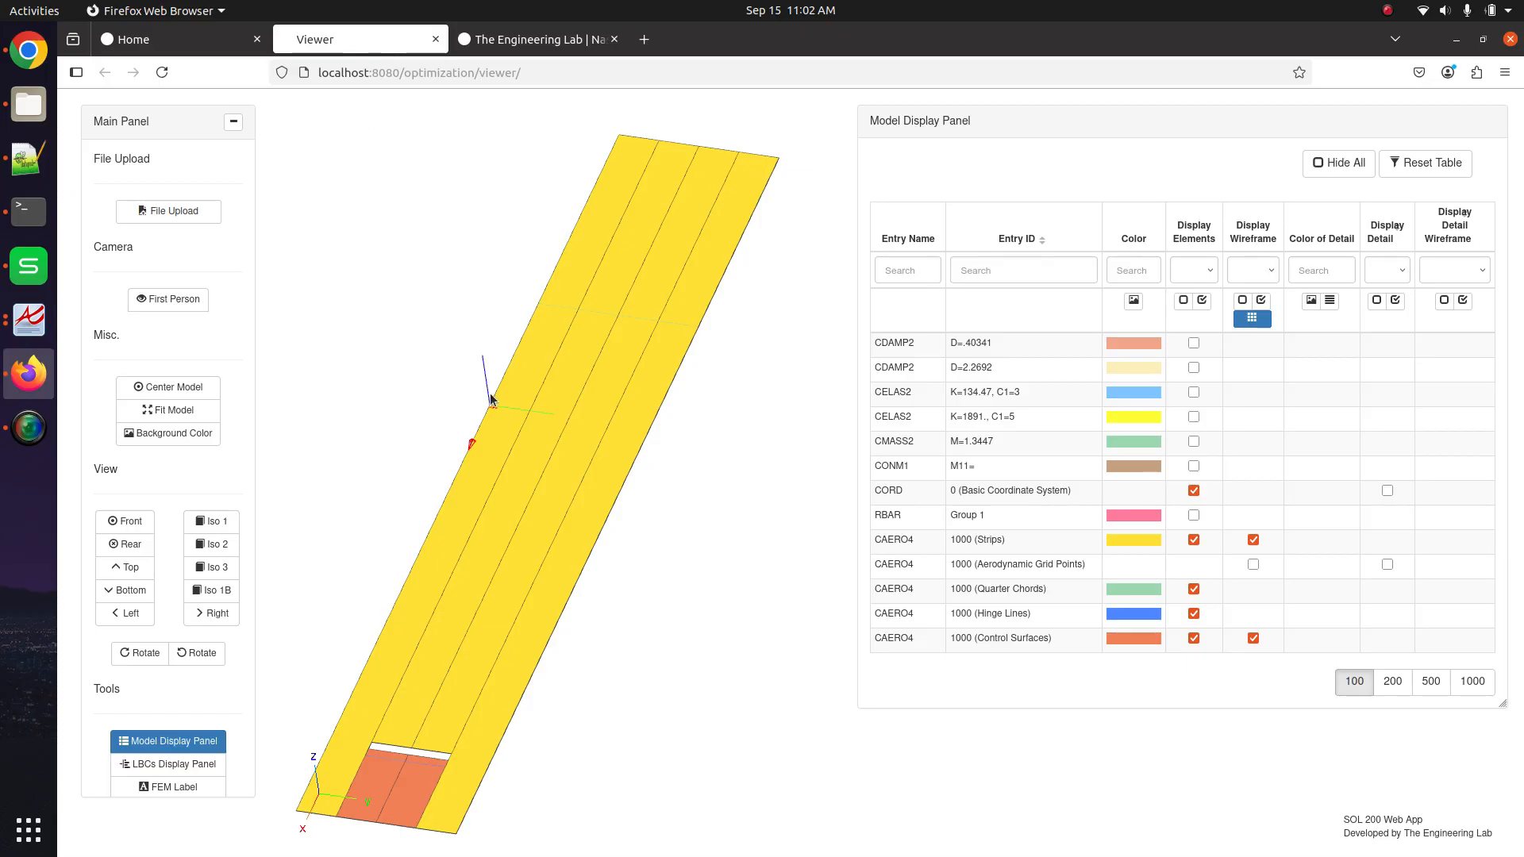
Switch to the document viewer and show the title page of the Aeroelastic Analysis User's Guide, aero.pdf
{"action": "left_click", "coordinate": [30, 319]}
{"action": "left_click", "coordinate": [44, 324]}
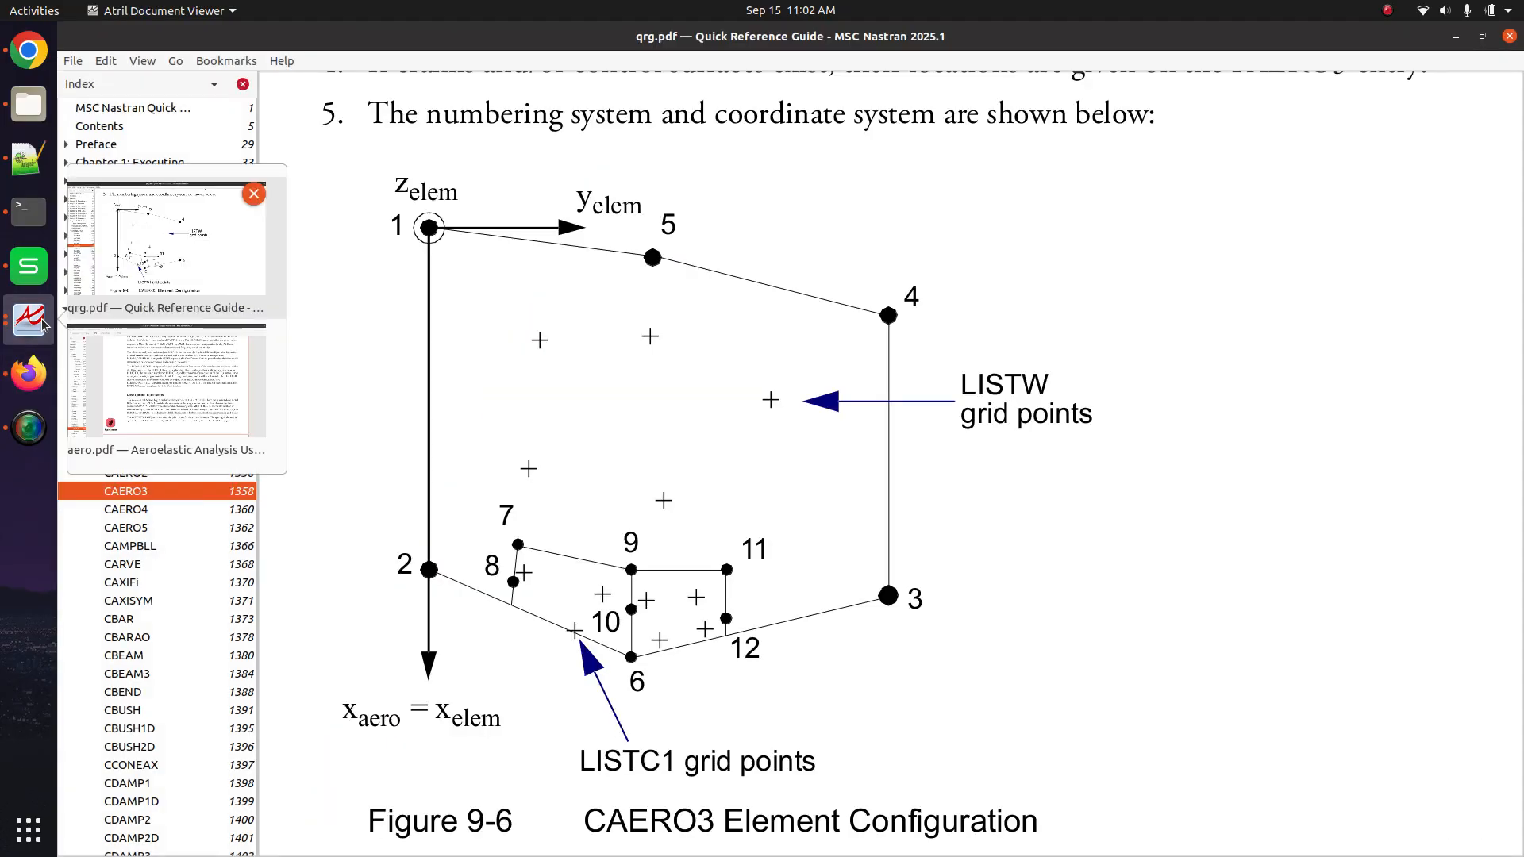
{"action": "left_click", "coordinate": [119, 373]}
{"action": "scroll", "coordinate": [130, 356], "scroll_direction": "up", "scroll_amount": 5}
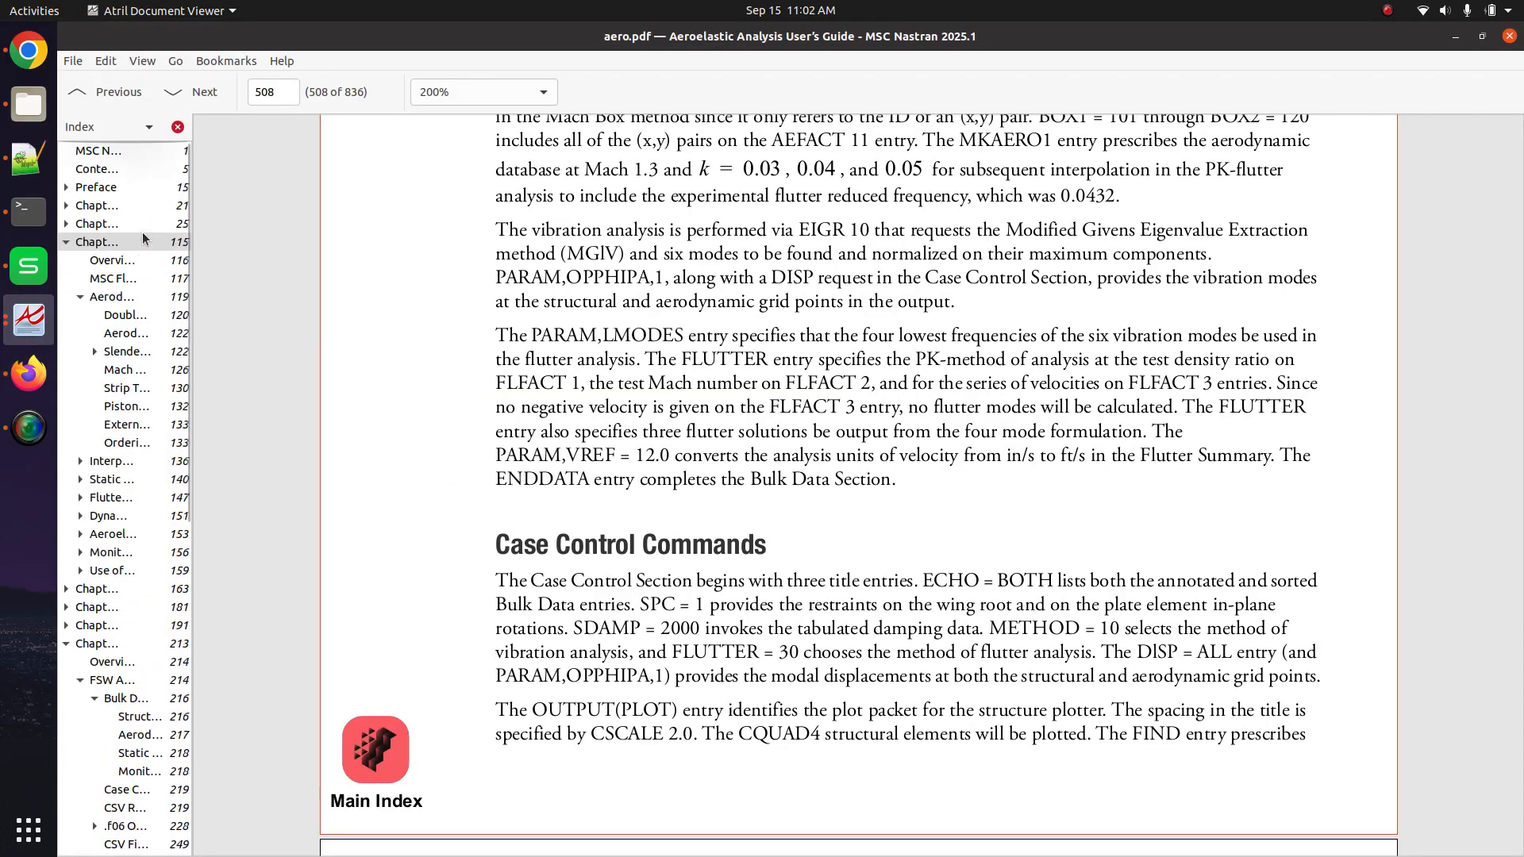
{"action": "left_click", "coordinate": [133, 150]}
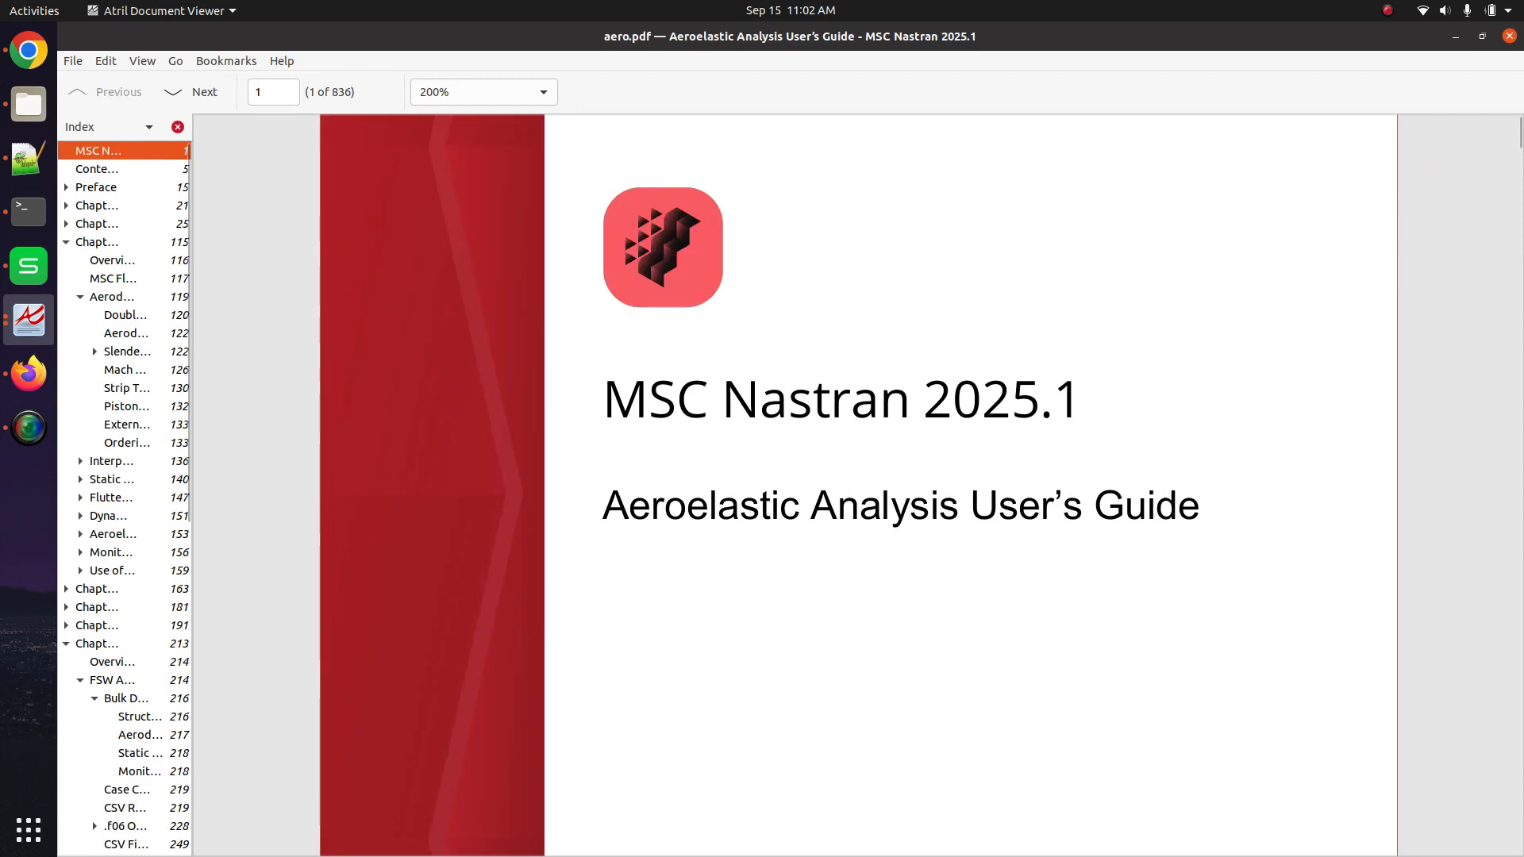
Search the guide for "ha145a" and open the Example HA145A section at Figure 8-1, the three degree of freedom airfoil
{"action": "left_click", "coordinate": [29, 104]}
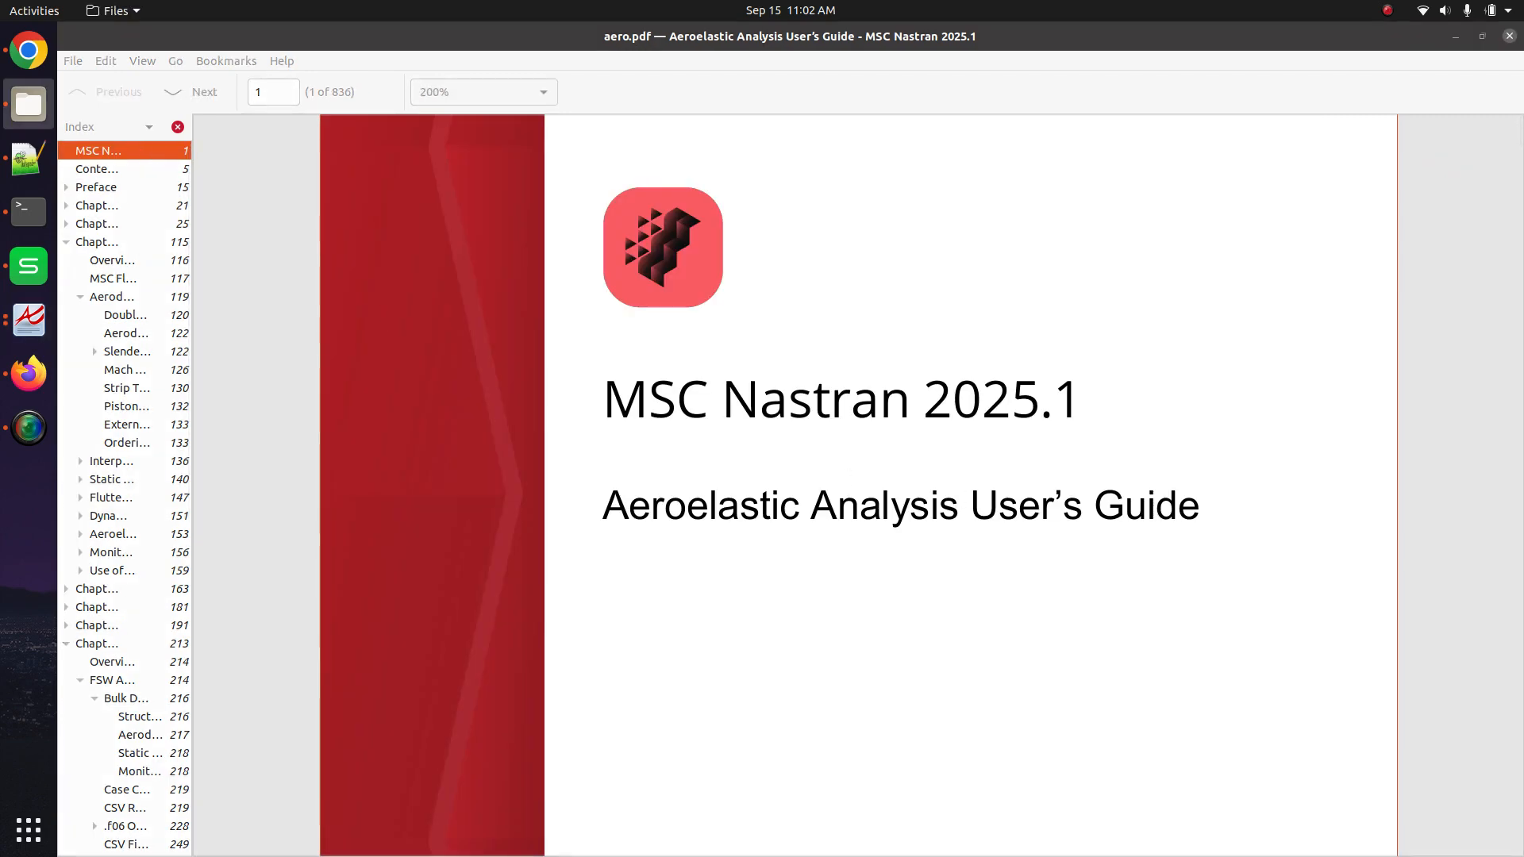
{"action": "left_click", "coordinate": [1031, 343]}
{"action": "key", "text": "ctrl+f"}
{"action": "type", "text": "ha145a"}
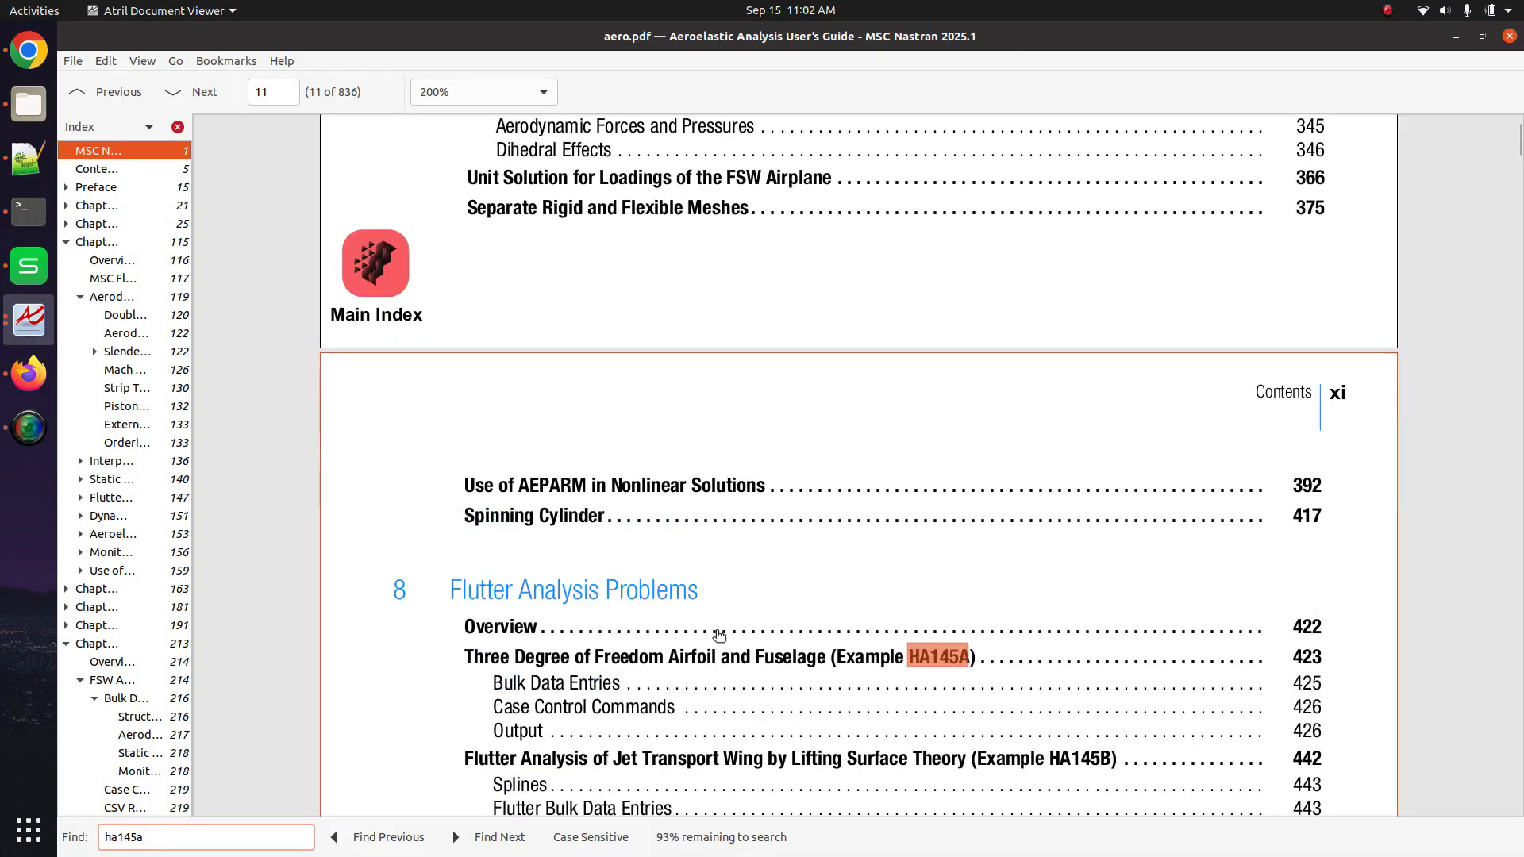
{"action": "scroll", "coordinate": [718, 635], "scroll_direction": "down", "scroll_amount": 1}
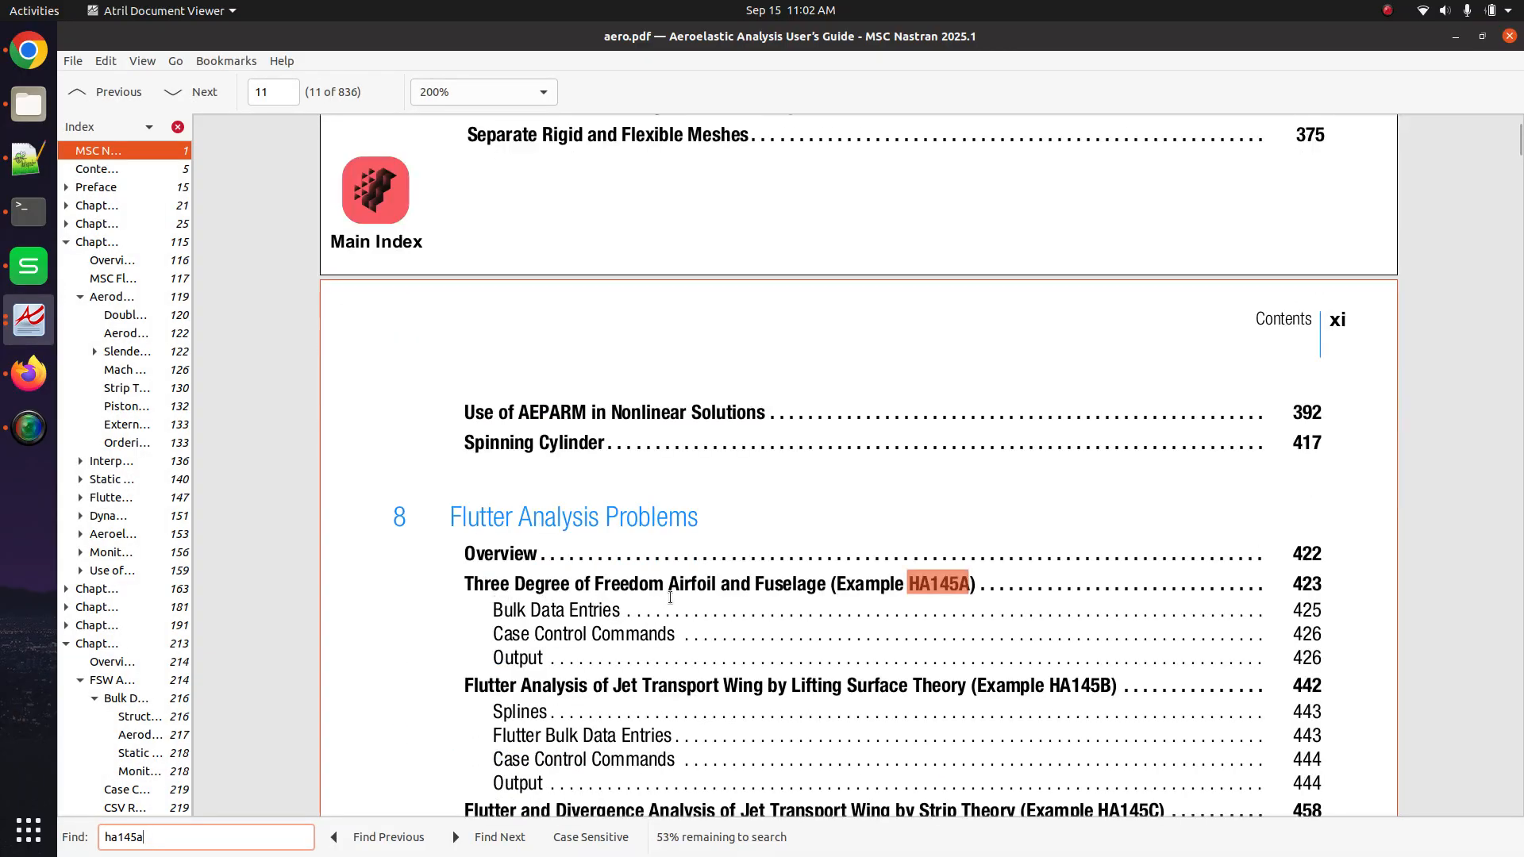
{"action": "left_click", "coordinate": [784, 584]}
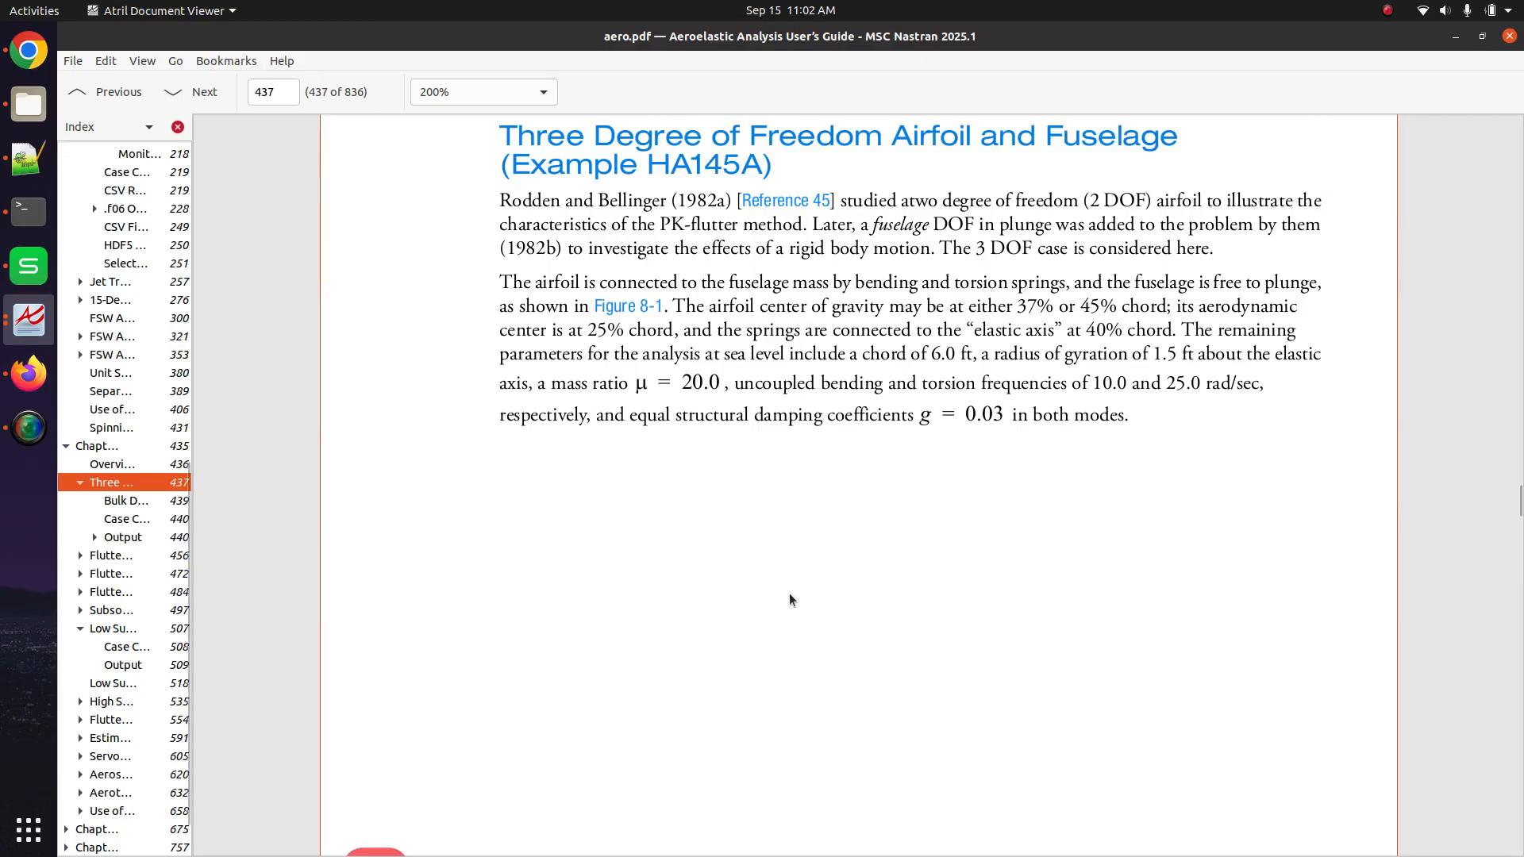
{"action": "scroll", "coordinate": [791, 587], "scroll_direction": "down", "scroll_amount": 12}
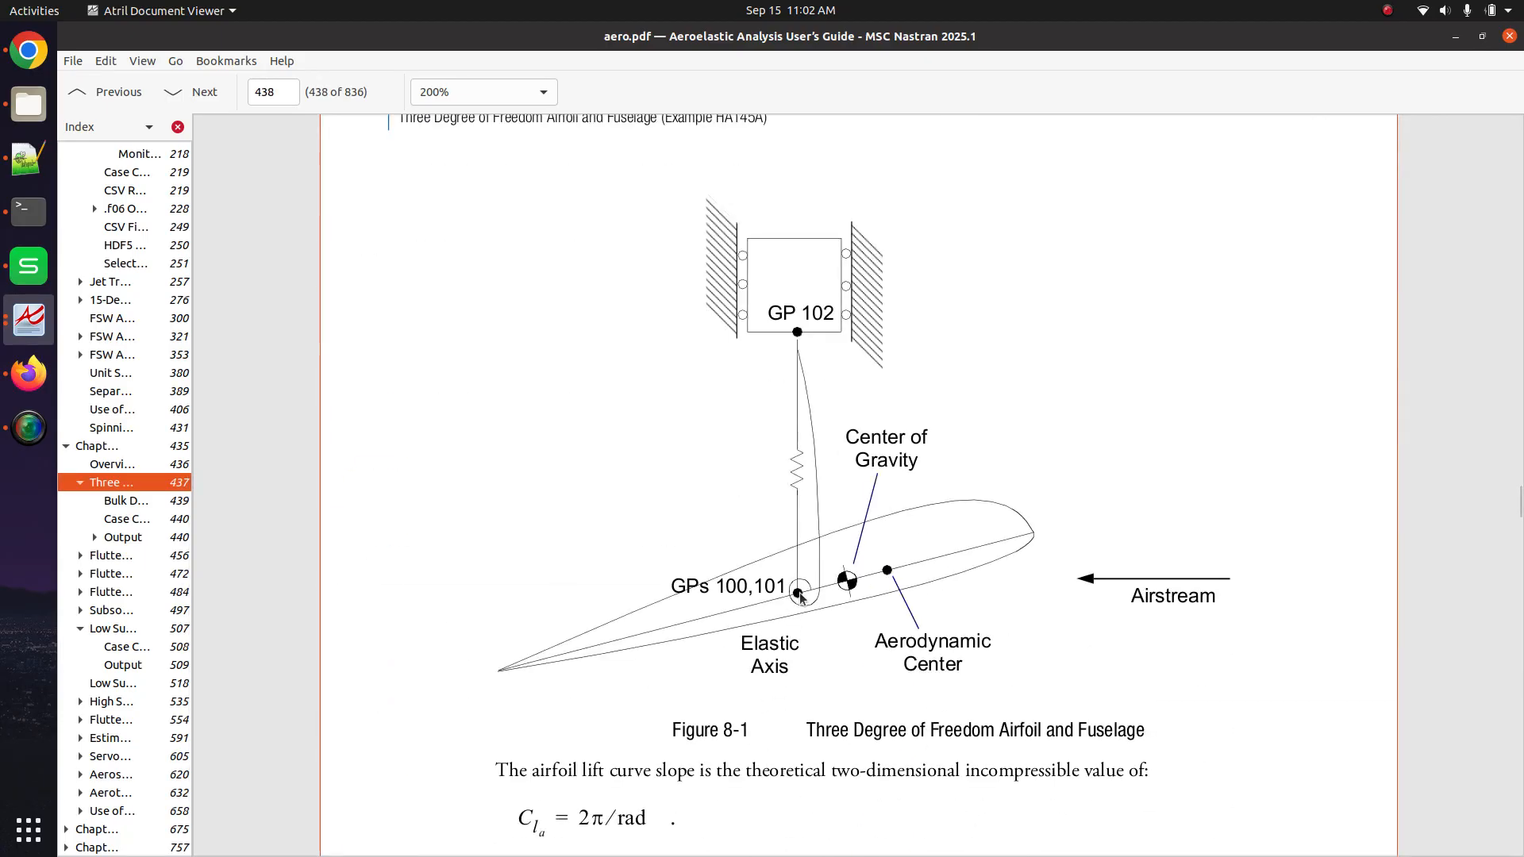
Compare an edge-on view of the wing model in the browser viewer with the guide's Figure 8-1 airfoil diagram
{"action": "left_click", "coordinate": [28, 373]}
{"action": "left_click_drag", "start_coordinate": [641, 542], "coordinate": [496, 462]}
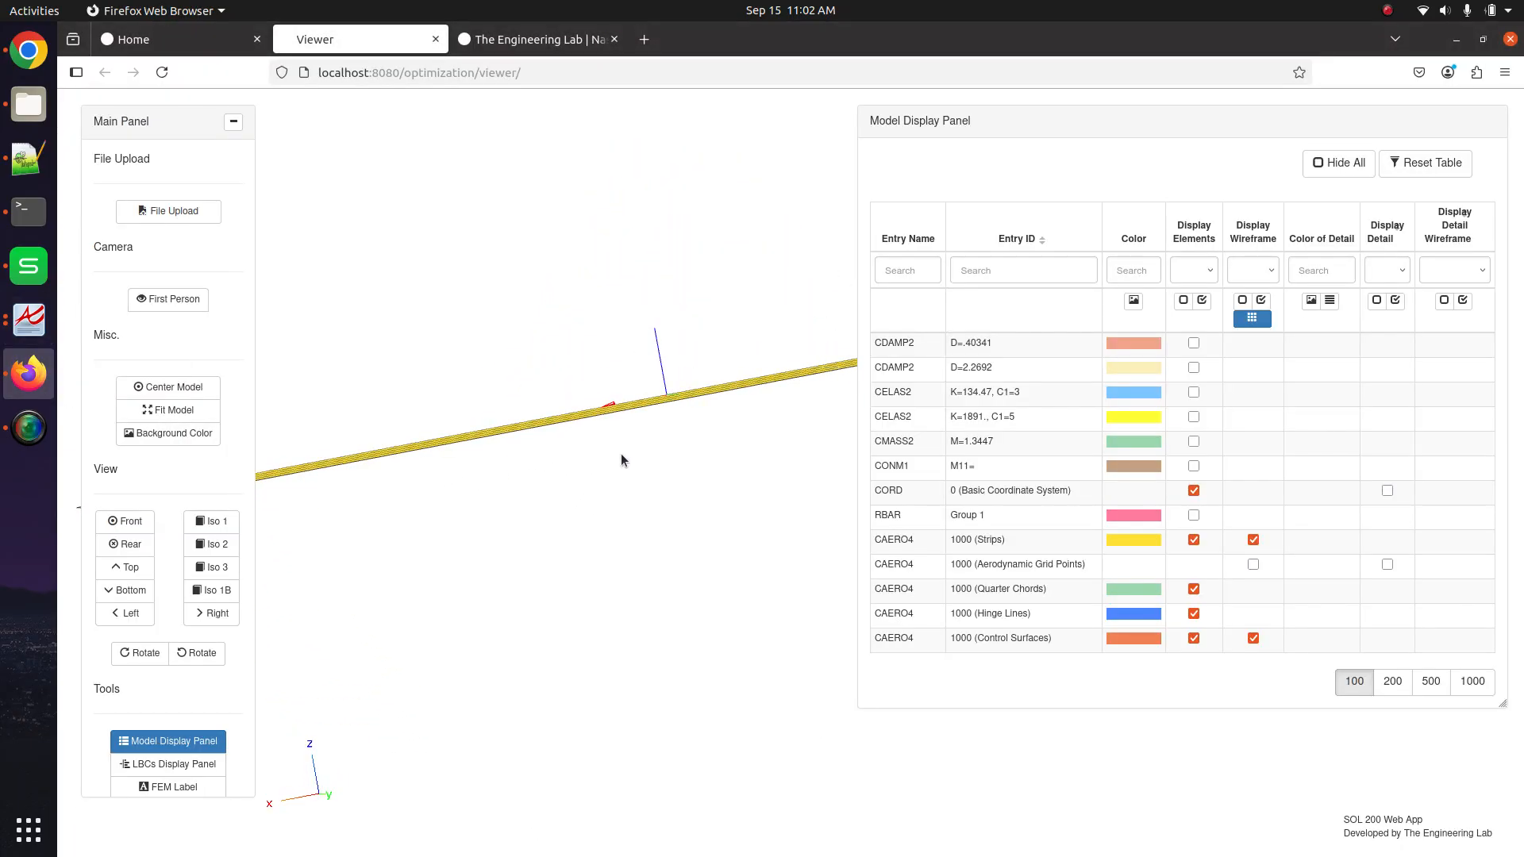
{"action": "left_click_drag", "start_coordinate": [621, 454], "coordinate": [498, 484]}
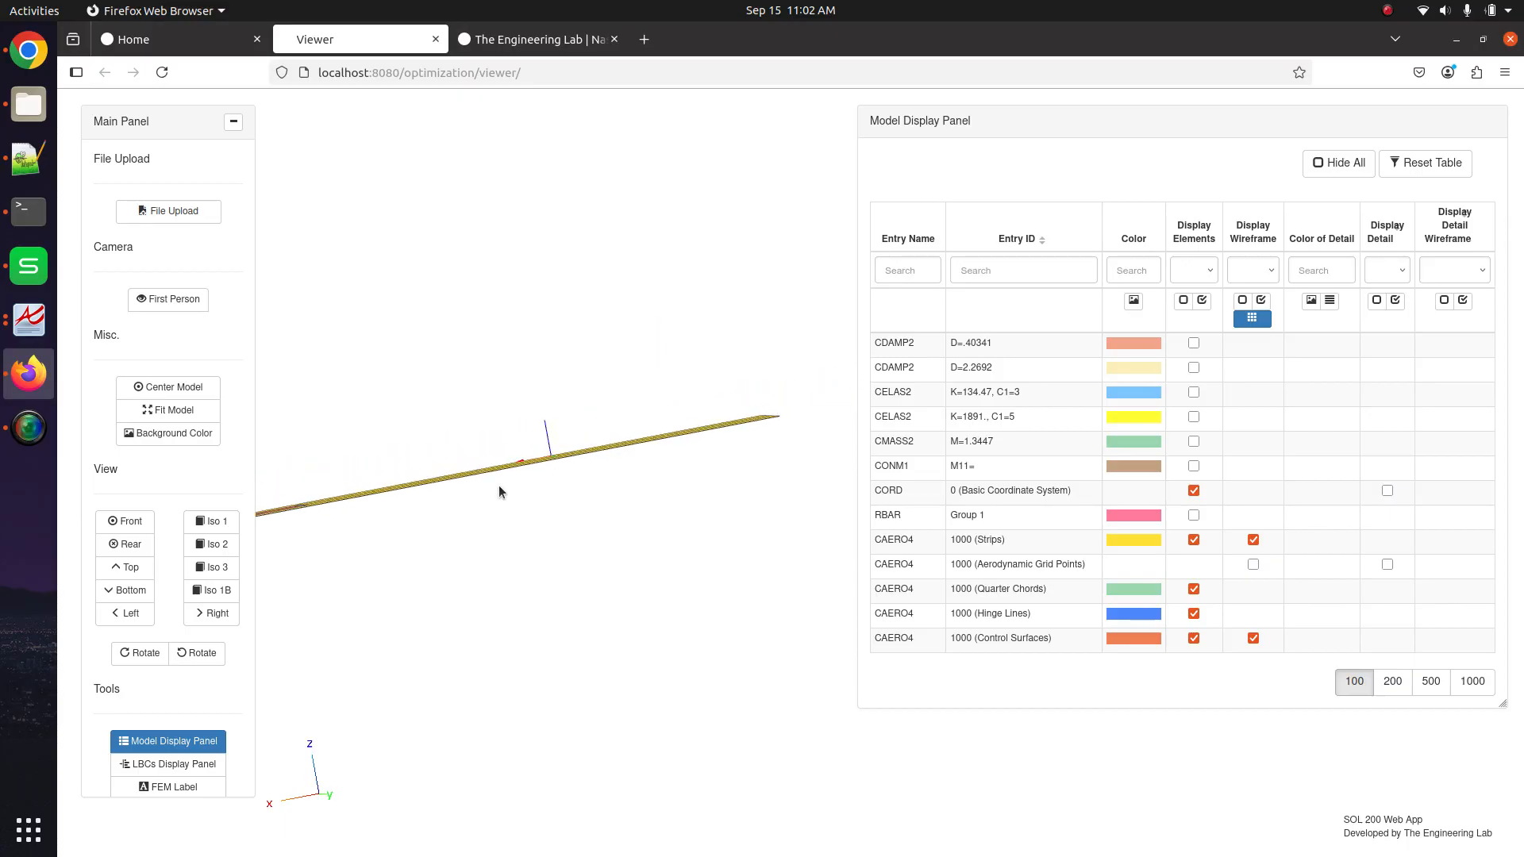
{"action": "left_click_drag", "start_coordinate": [403, 683], "coordinate": [458, 644]}
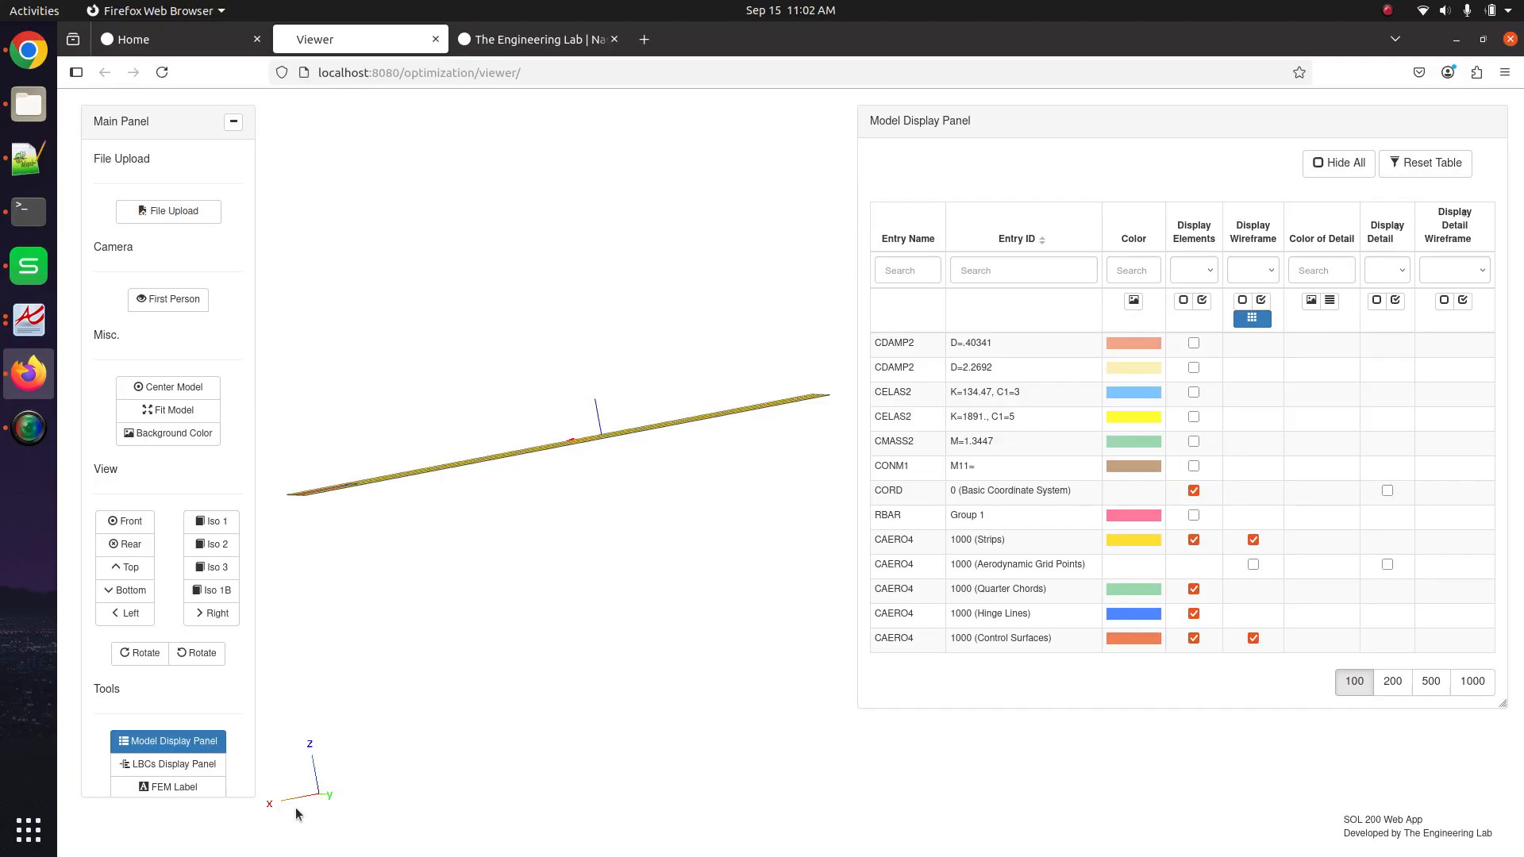
{"action": "left_click", "coordinate": [32, 326]}
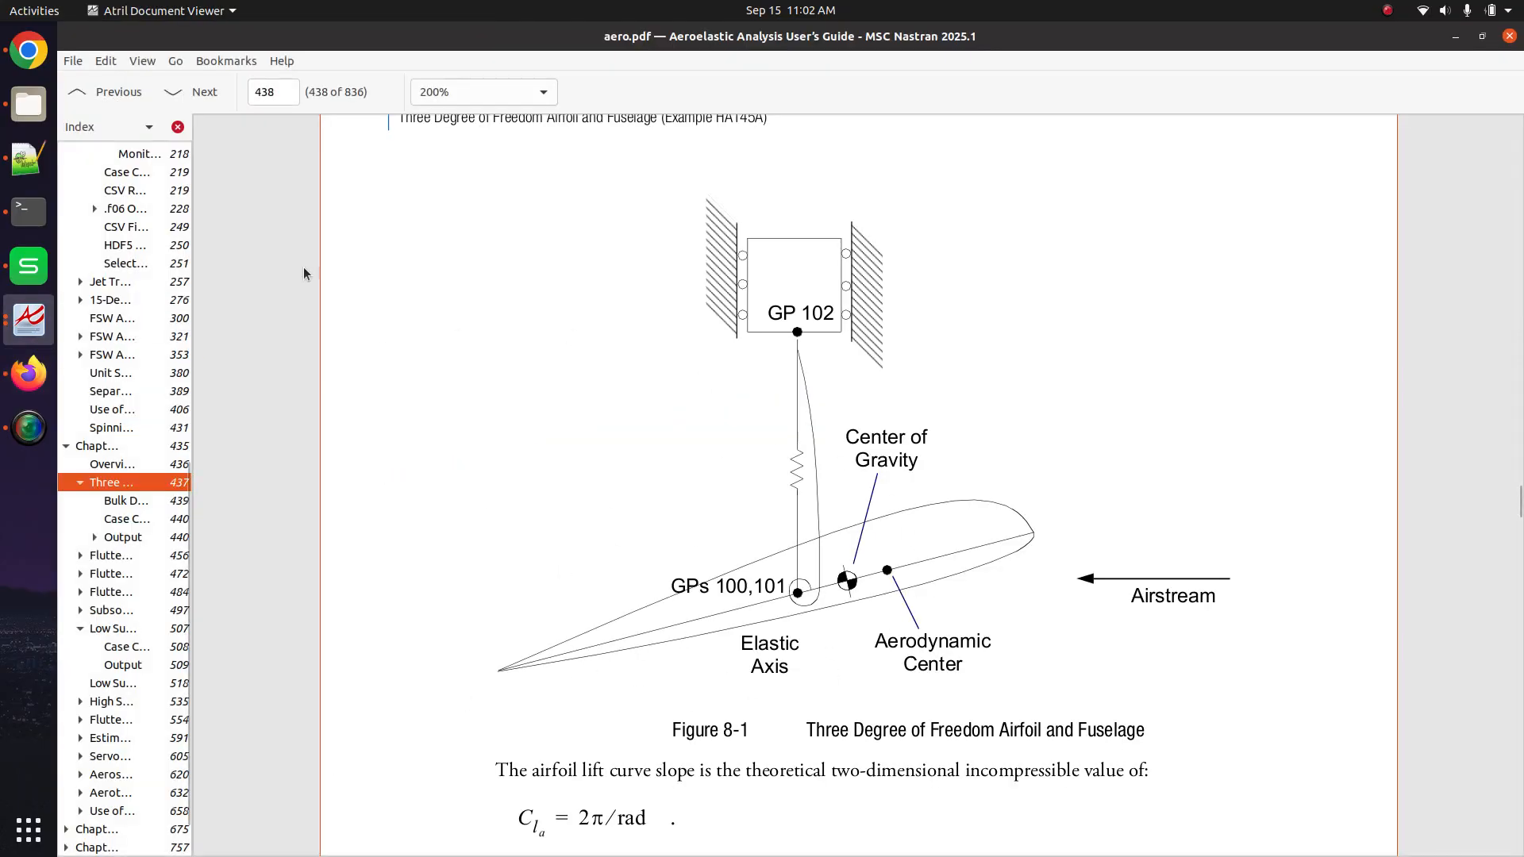
{"action": "left_click", "coordinate": [28, 373]}
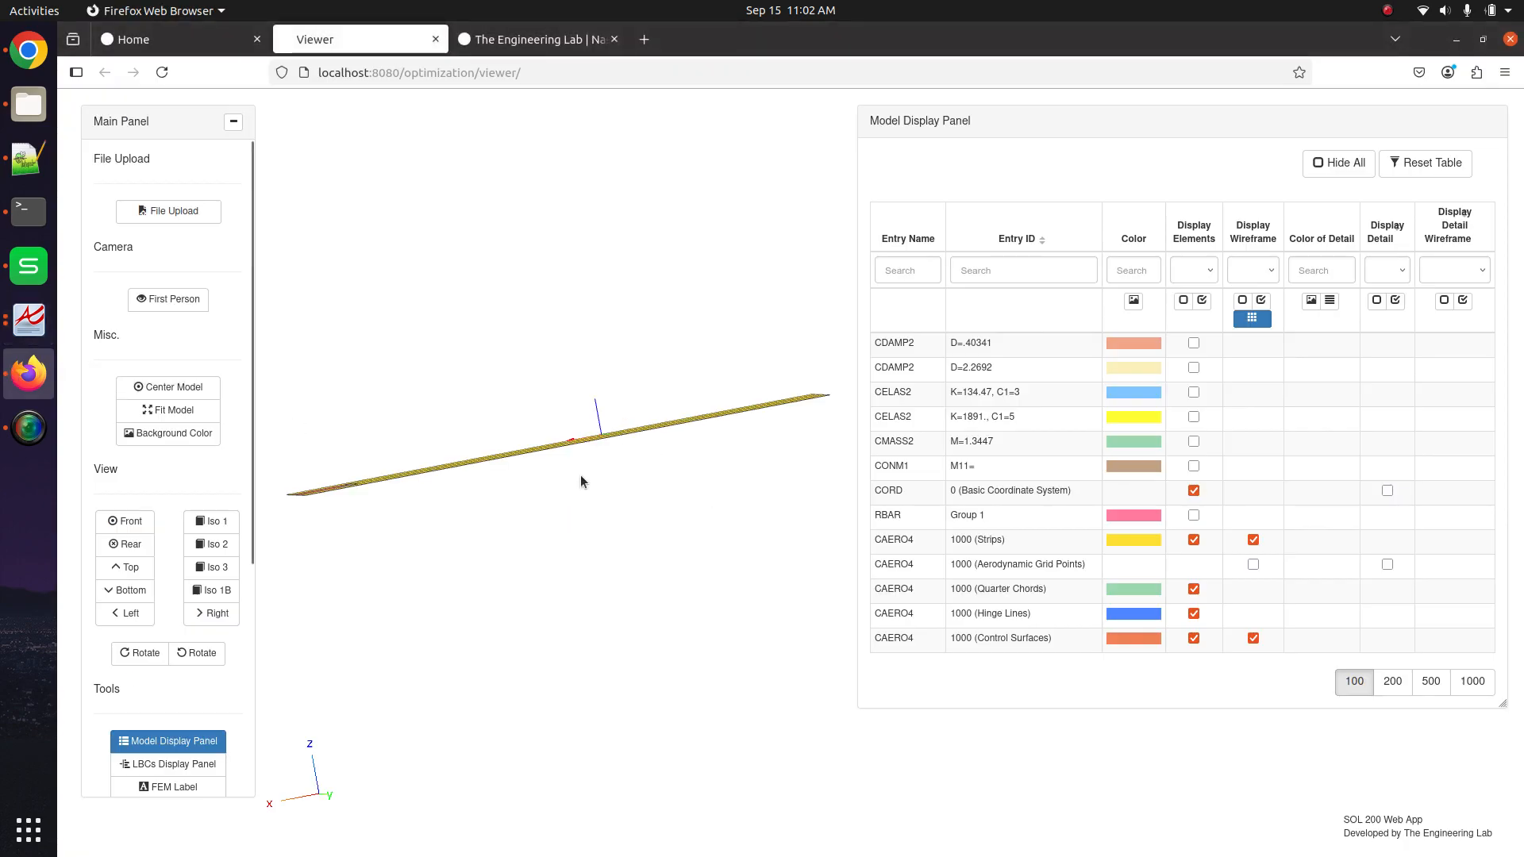
{"action": "left_click_drag", "start_coordinate": [581, 481], "coordinate": [680, 565]}
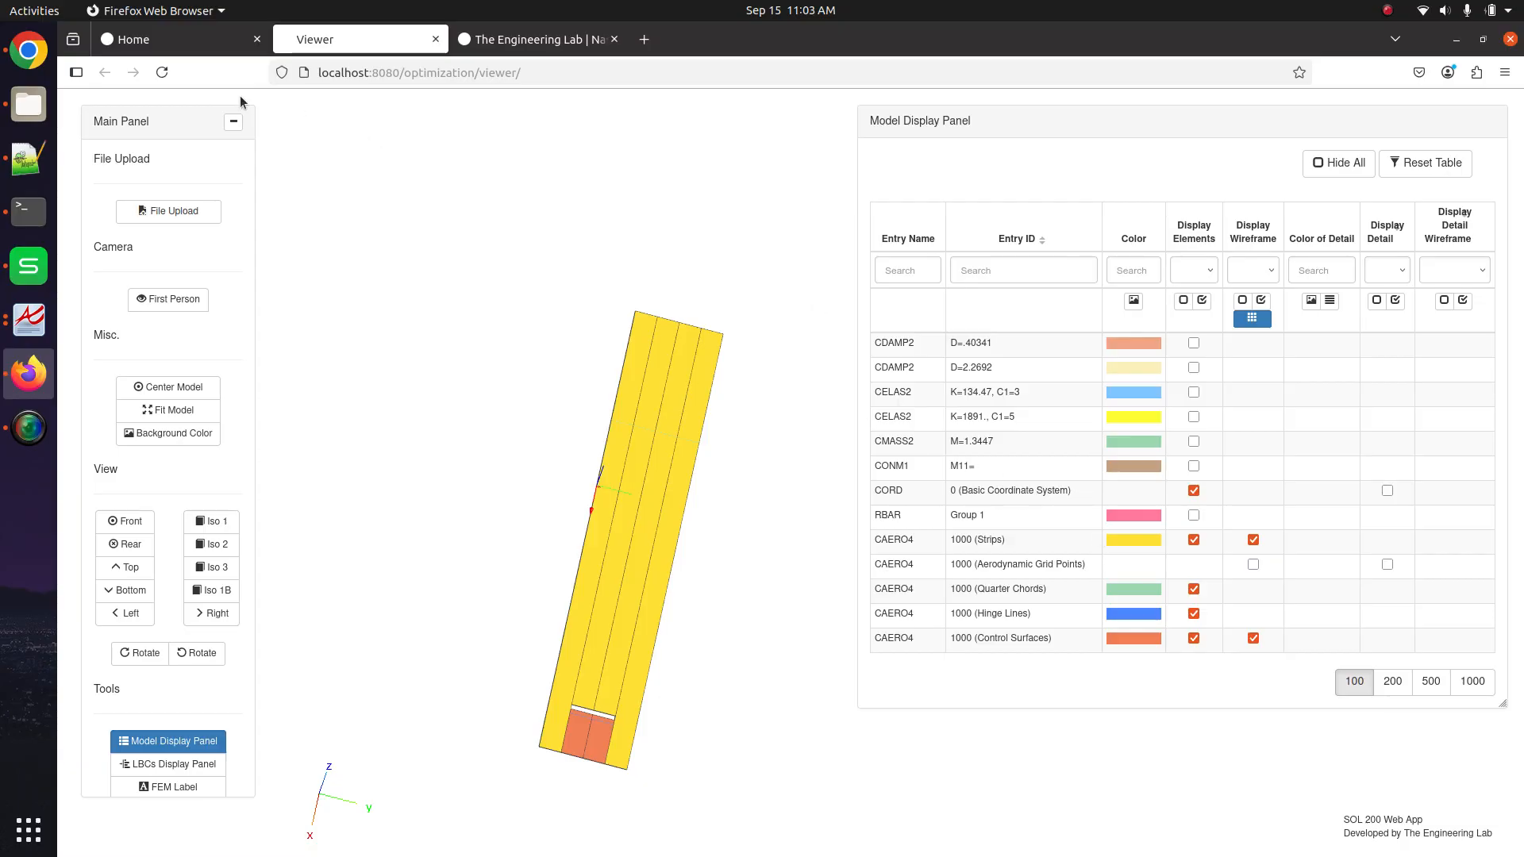
Open the Viewer from the SOL 200 Web App home page, upload ha145a_modified.bdf and fit the model
{"action": "left_click", "coordinate": [201, 46]}
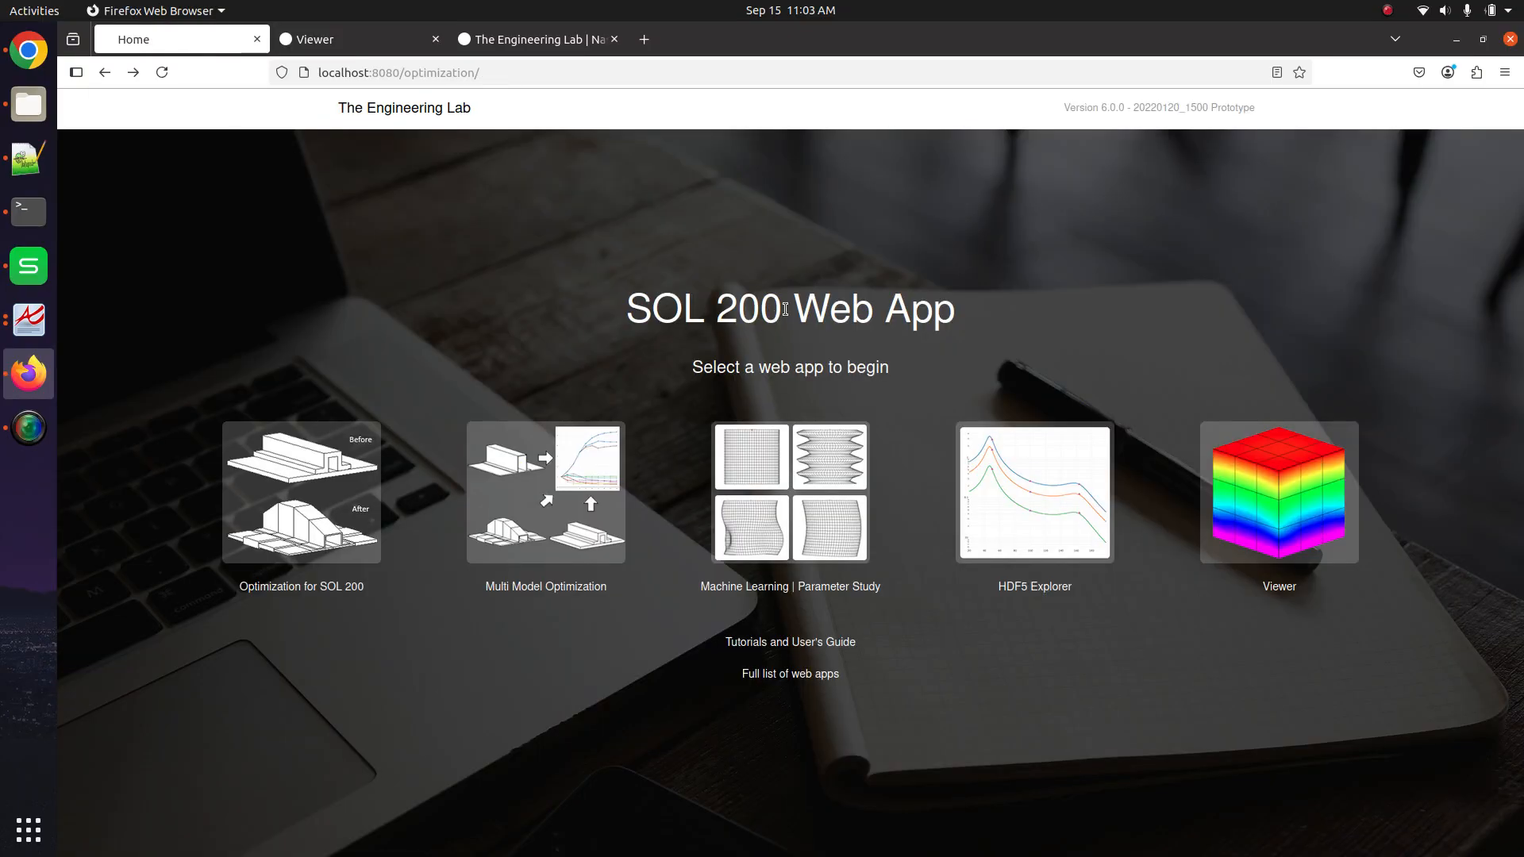
{"action": "left_click", "coordinate": [1340, 493]}
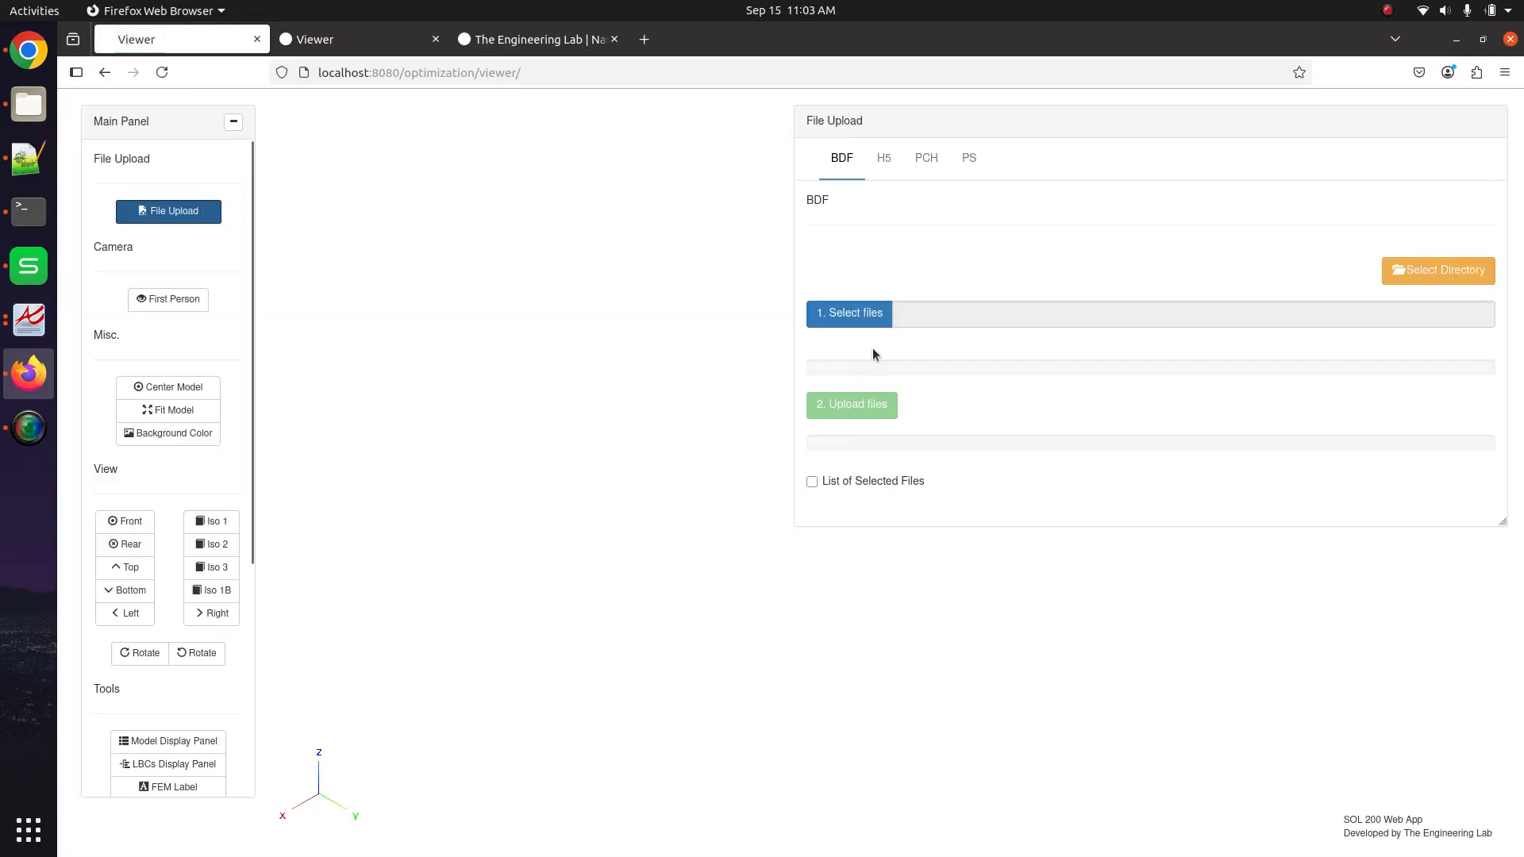
{"action": "left_click", "coordinate": [867, 315]}
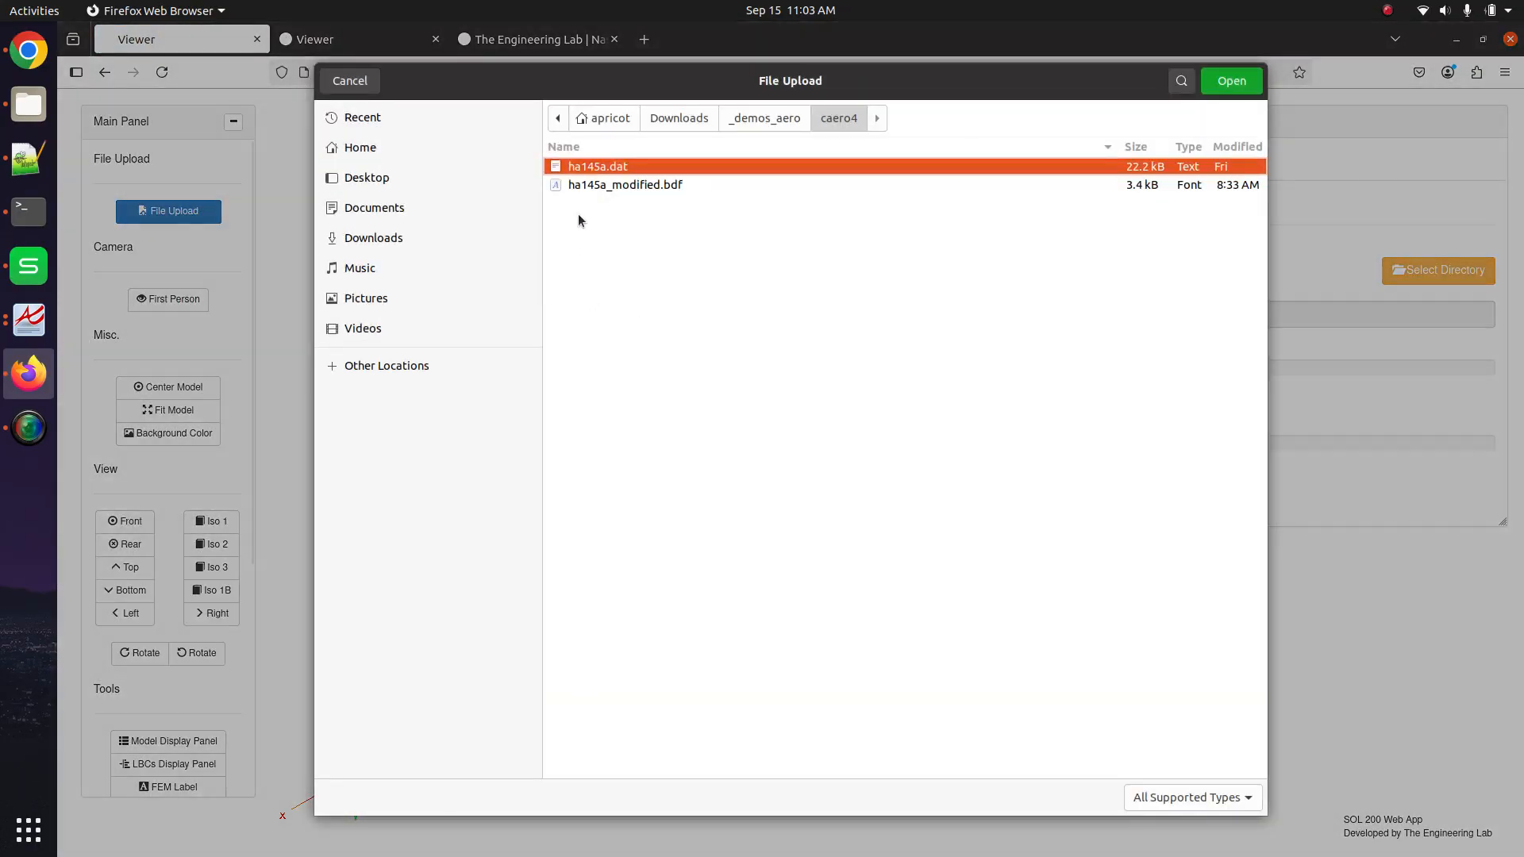
{"action": "double_click", "coordinate": [695, 183]}
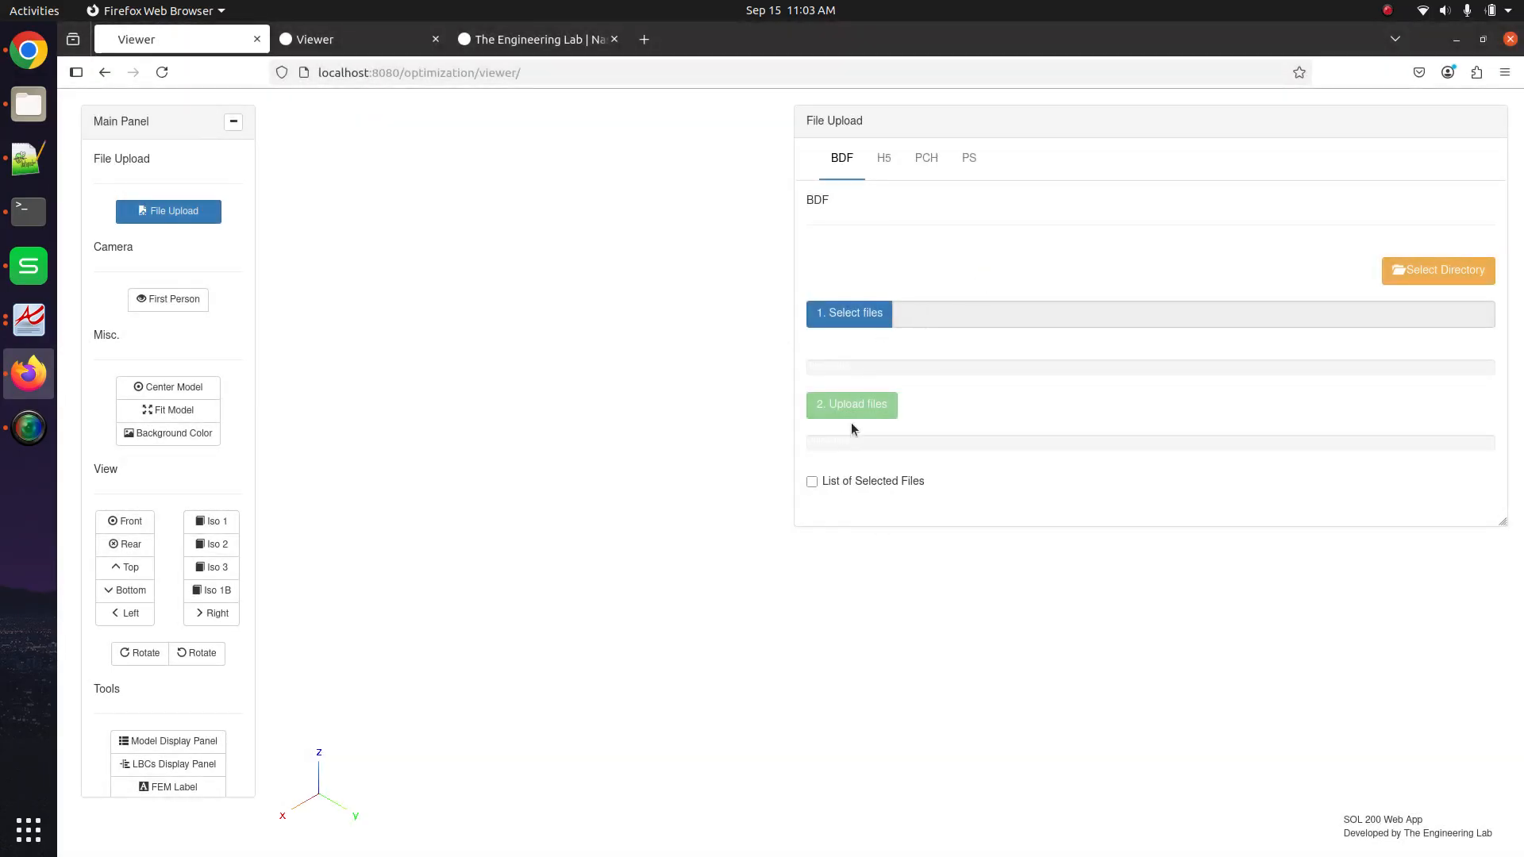
{"action": "left_click", "coordinate": [858, 405]}
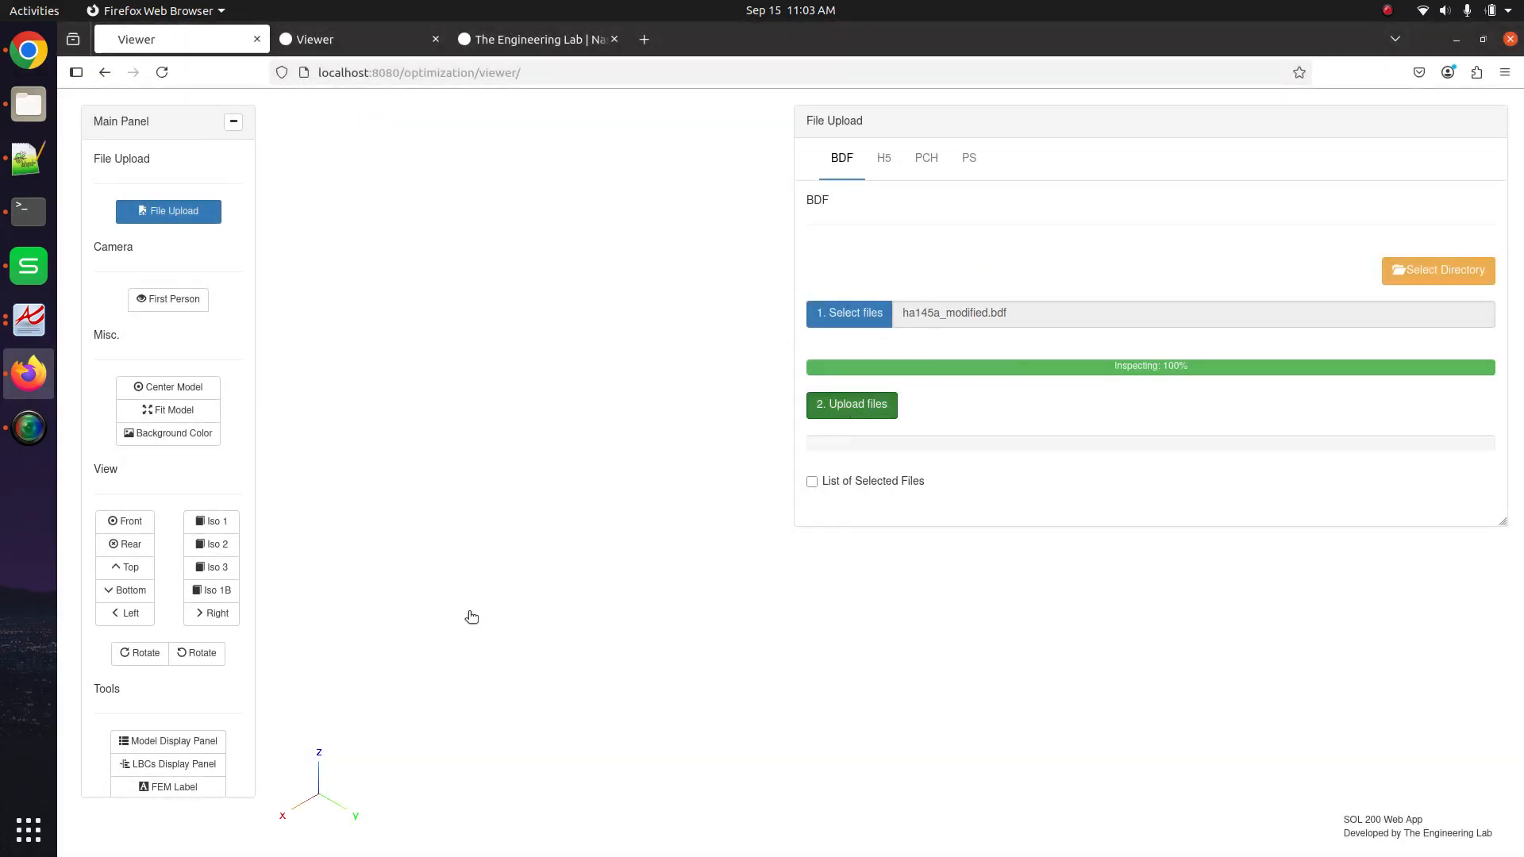
{"action": "left_click", "coordinate": [188, 409]}
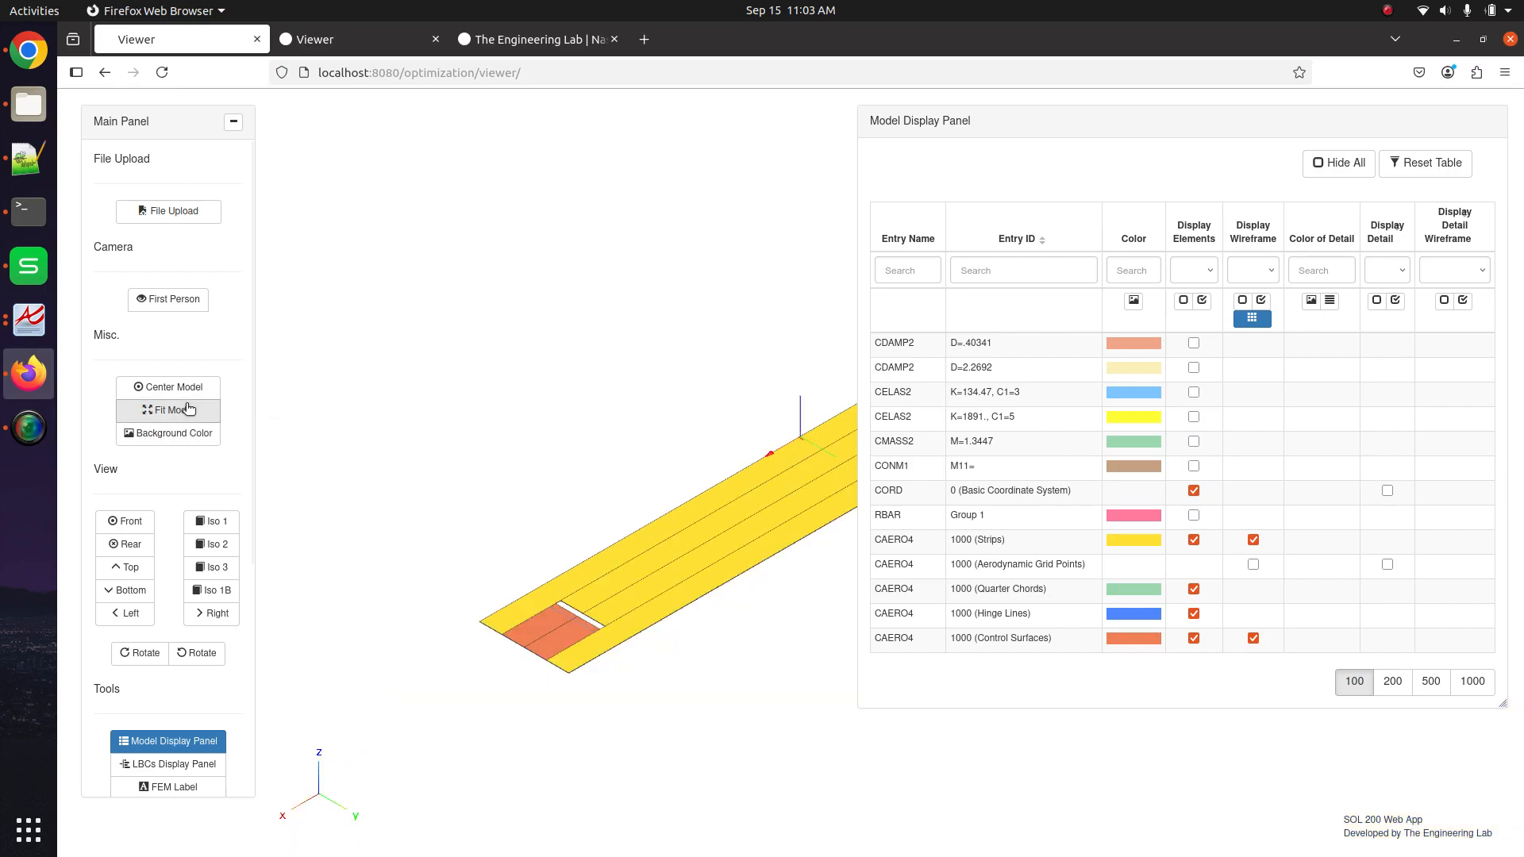
Turn off element display for the CAERO4 1000 strips while keeping their wireframe
{"action": "left_click_drag", "start_coordinate": [442, 474], "coordinate": [573, 595]}
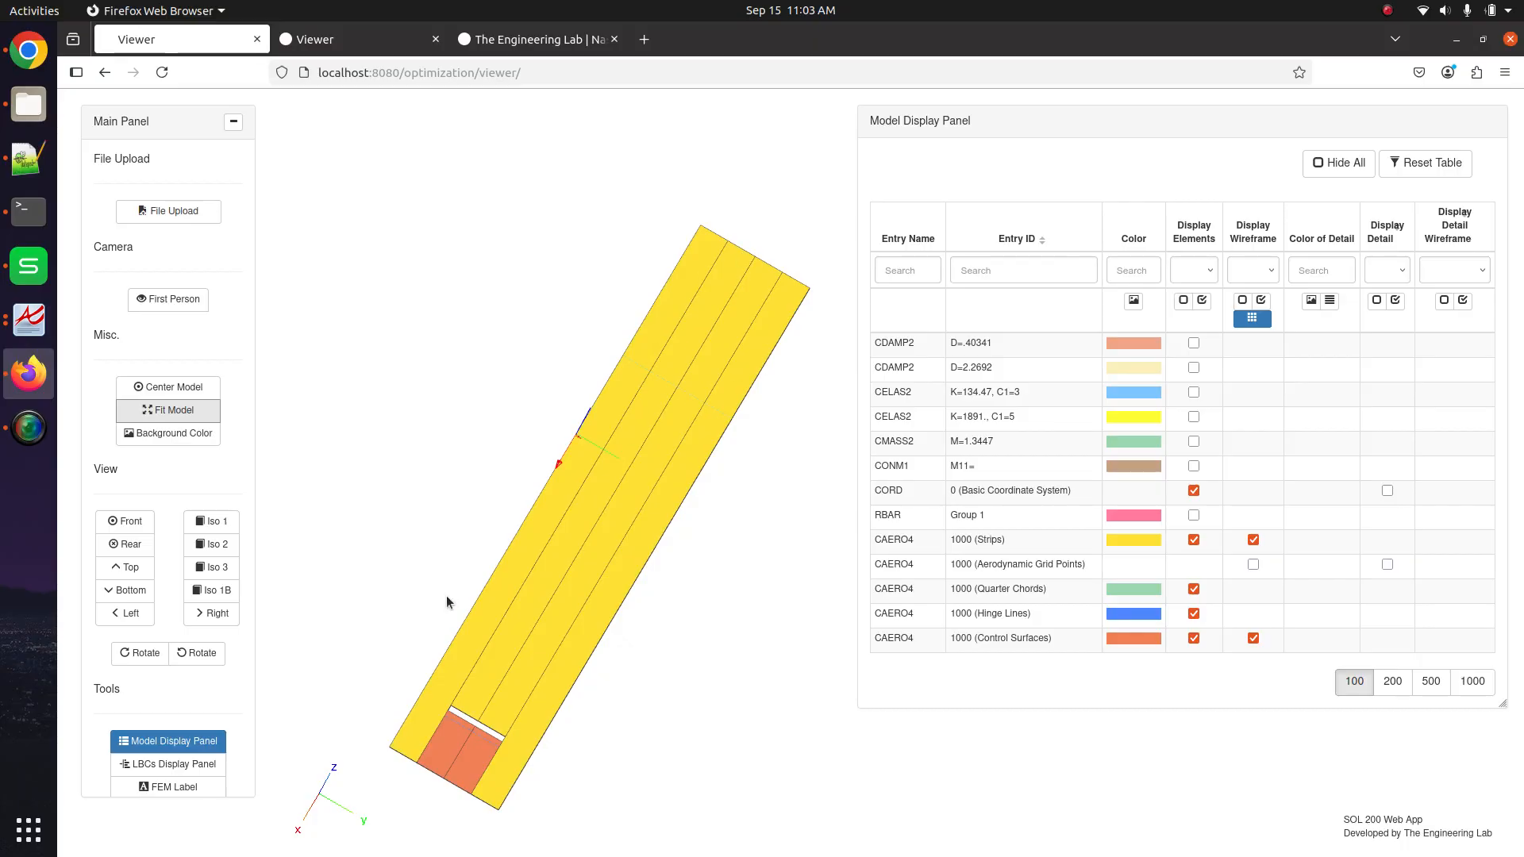
{"action": "left_click", "coordinate": [1216, 548]}
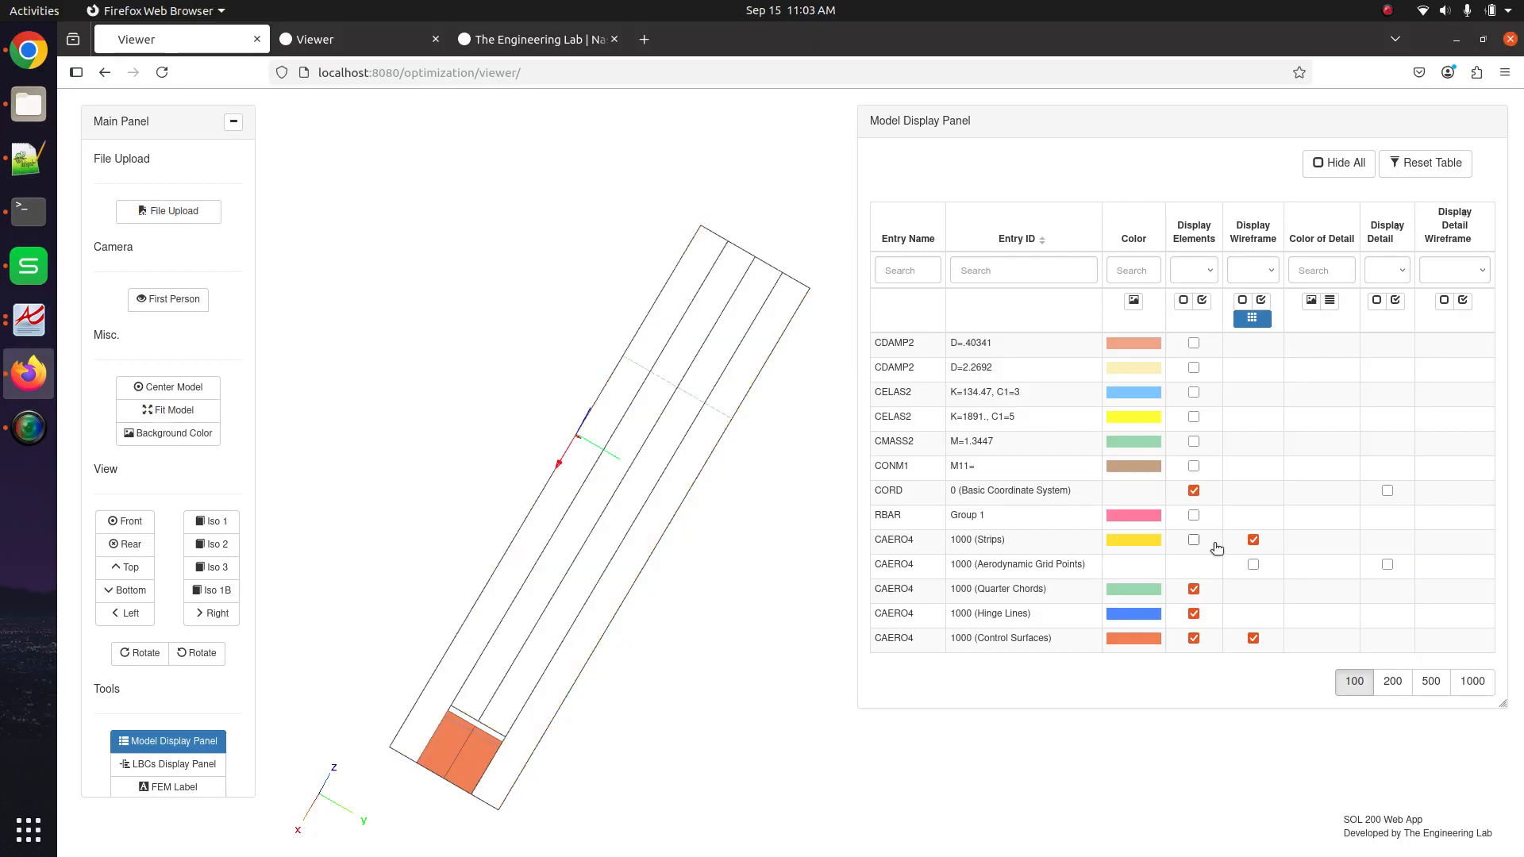
{"action": "left_click_drag", "start_coordinate": [683, 505], "coordinate": [458, 530]}
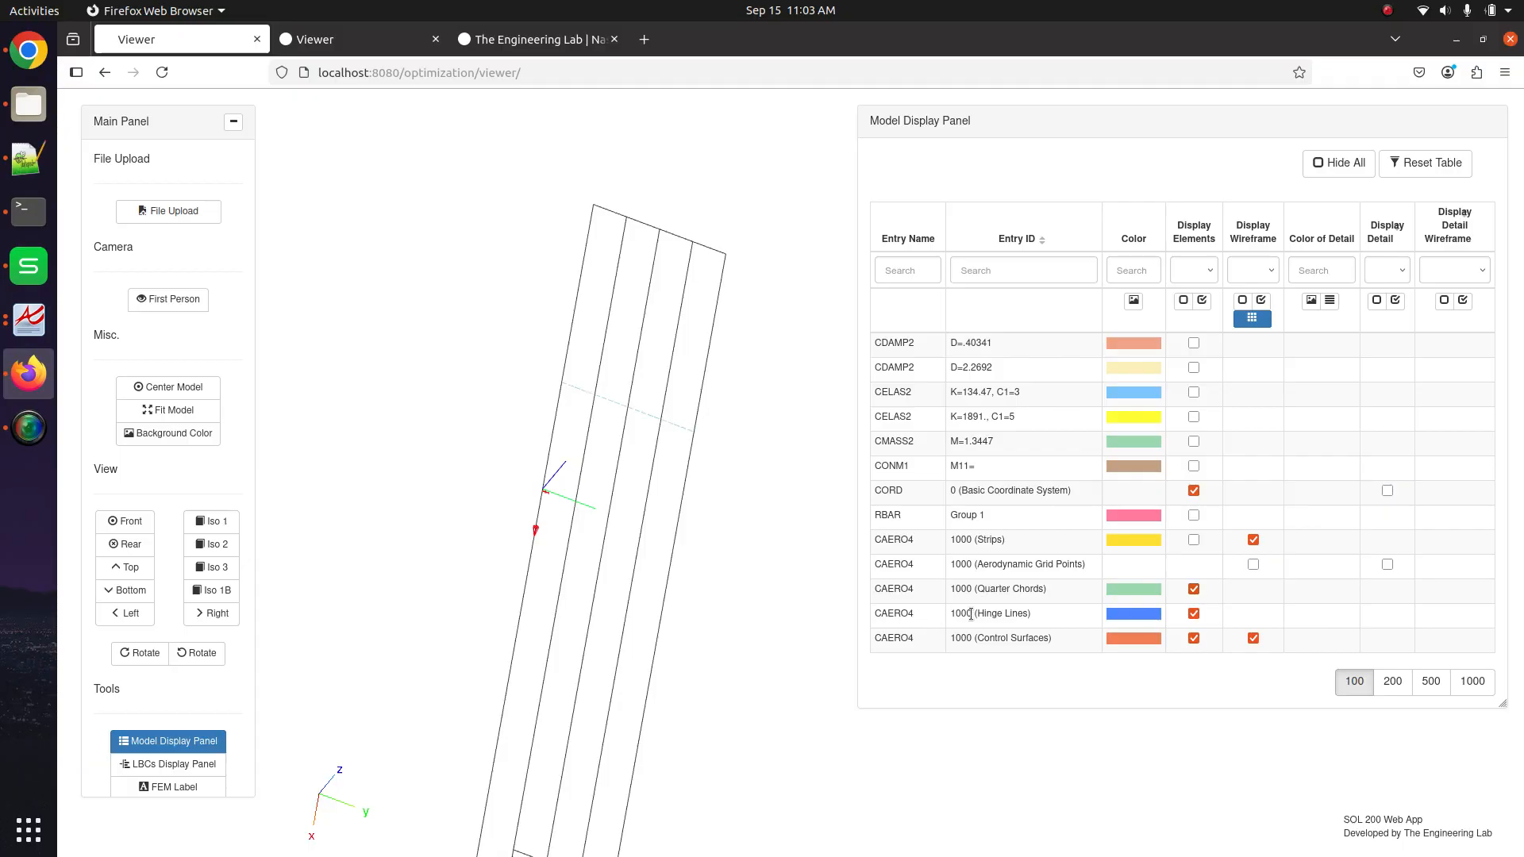
Examine the wing's hinge line by temporarily hiding the CAERO4 1000 control surface elements and toggling the hinge lines off and on
{"action": "left_click_drag", "start_coordinate": [585, 523], "coordinate": [653, 292]}
{"action": "mouse_move", "coordinate": [737, 610]}
{"action": "left_mouse_down"}
{"action": "mouse_move", "coordinate": [731, 589]}
{"action": "mouse_move", "coordinate": [720, 608]}
{"action": "left_mouse_up"}
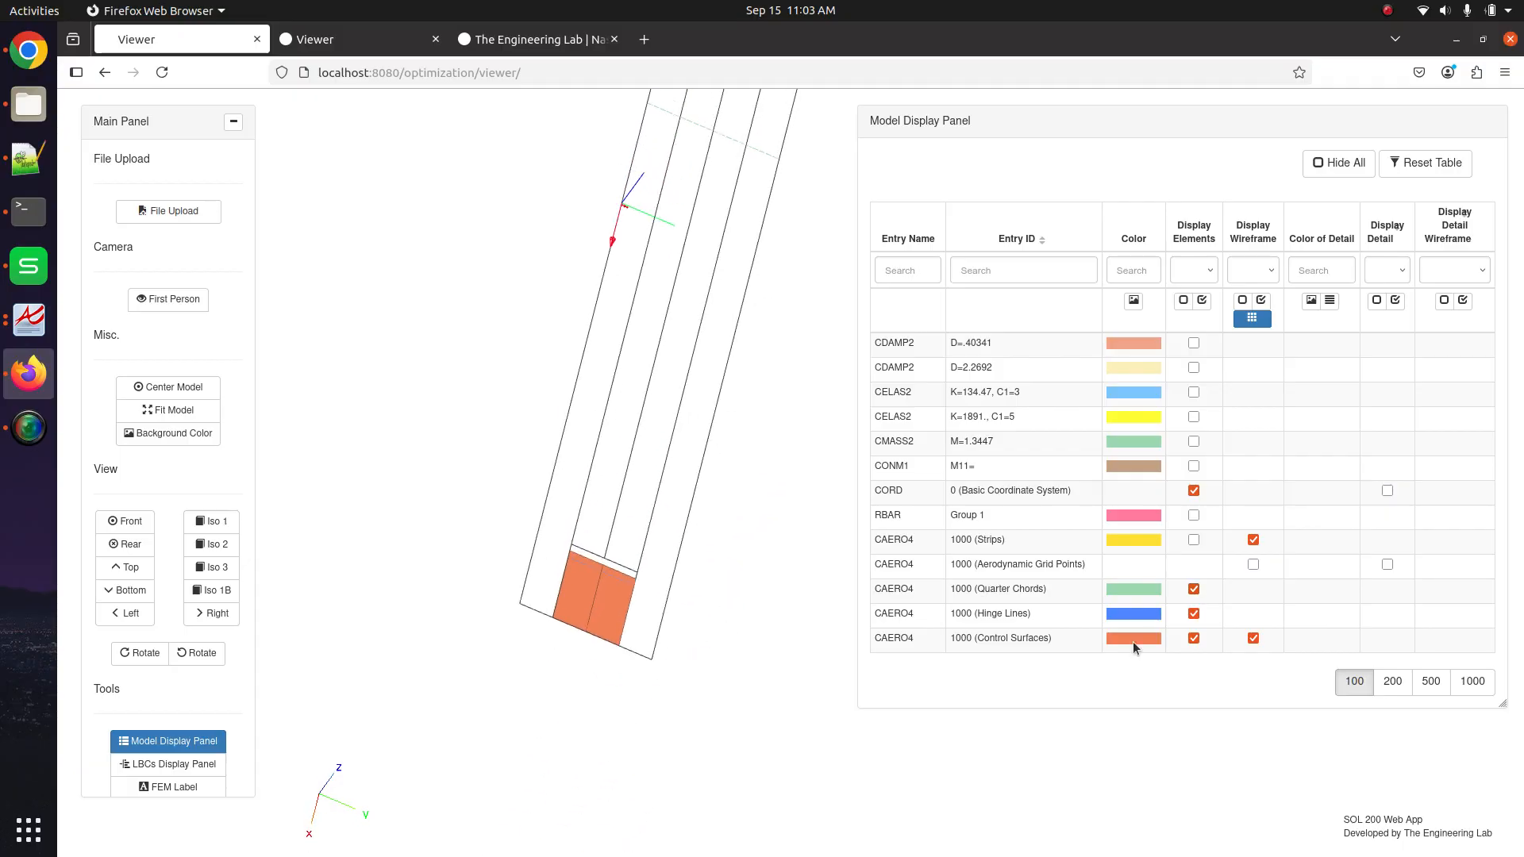
{"action": "left_click", "coordinate": [1193, 638]}
{"action": "scroll", "coordinate": [587, 587], "scroll_direction": "up", "scroll_amount": 3}
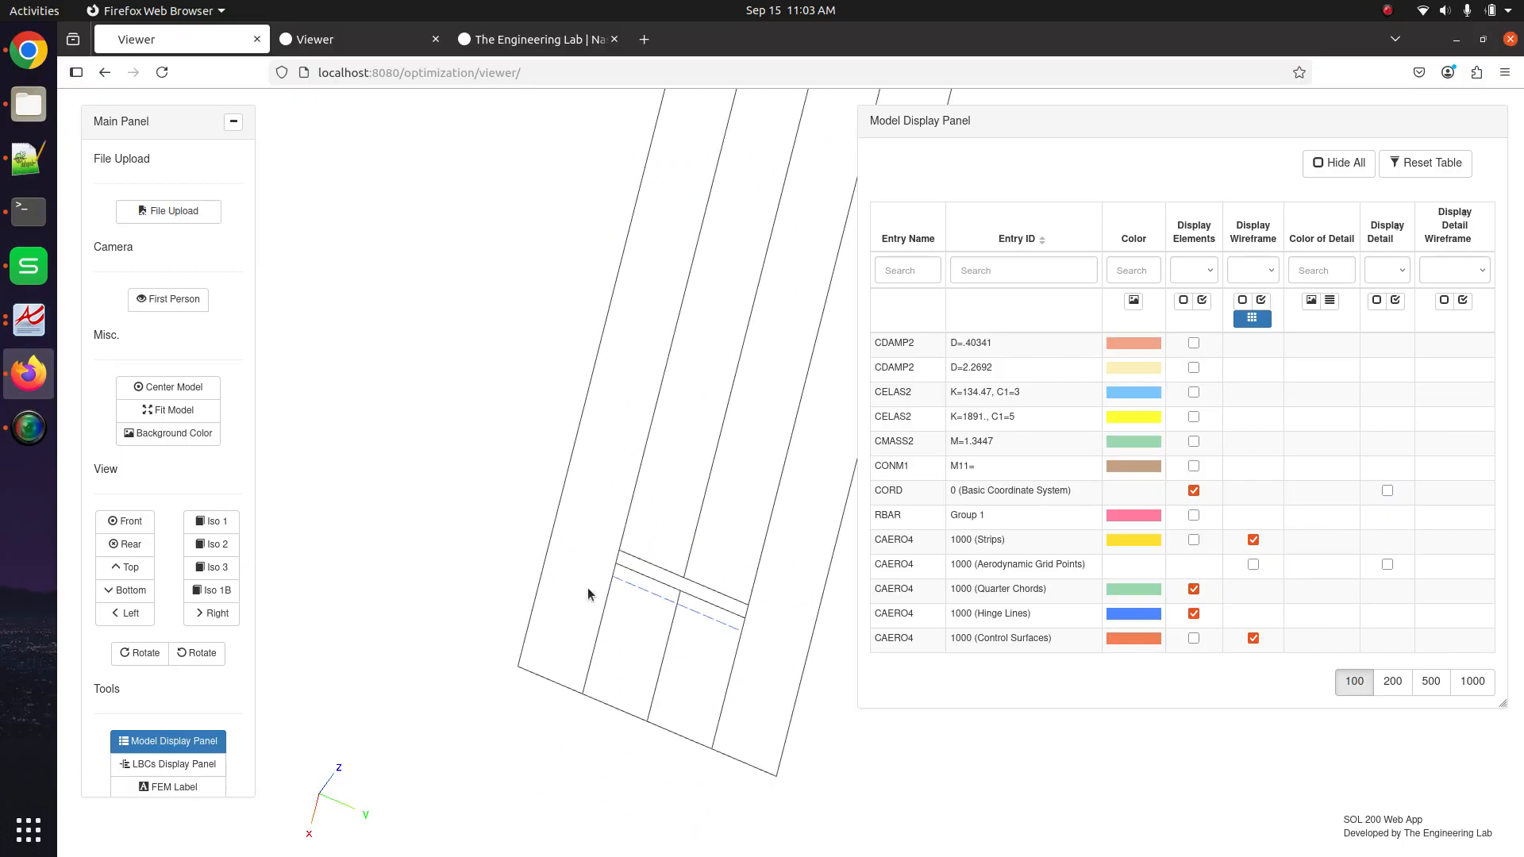
{"action": "left_click_drag", "start_coordinate": [588, 588], "coordinate": [607, 530]}
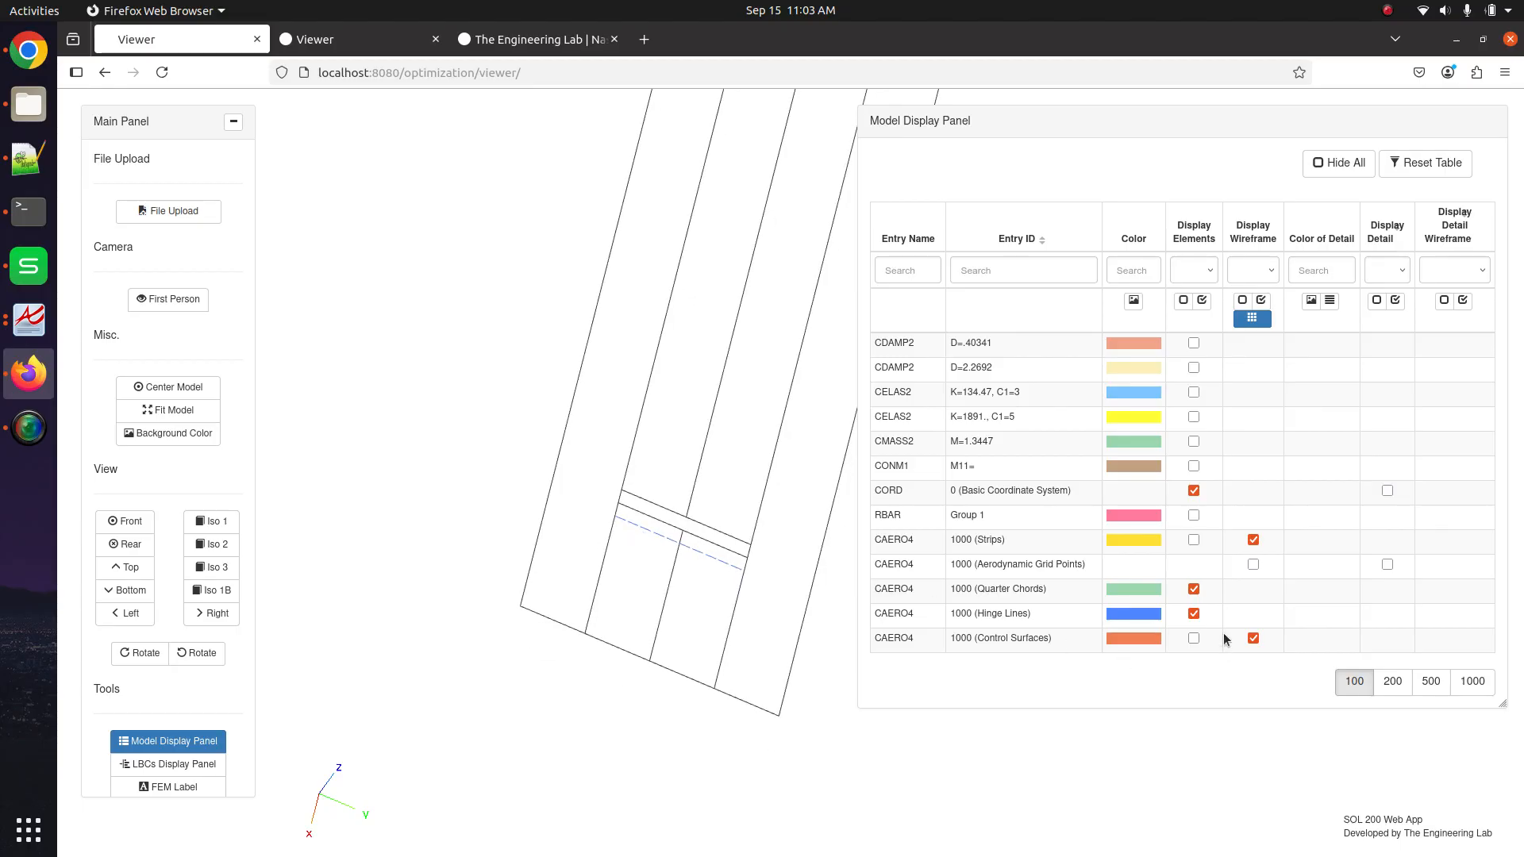
{"action": "left_click", "coordinate": [1194, 613]}
{"action": "left_click", "coordinate": [1193, 613]}
{"action": "left_click", "coordinate": [1193, 638]}
{"action": "left_click_drag", "start_coordinate": [674, 624], "coordinate": [668, 634]}
{"action": "scroll", "coordinate": [603, 655], "scroll_direction": "down", "scroll_amount": 5}
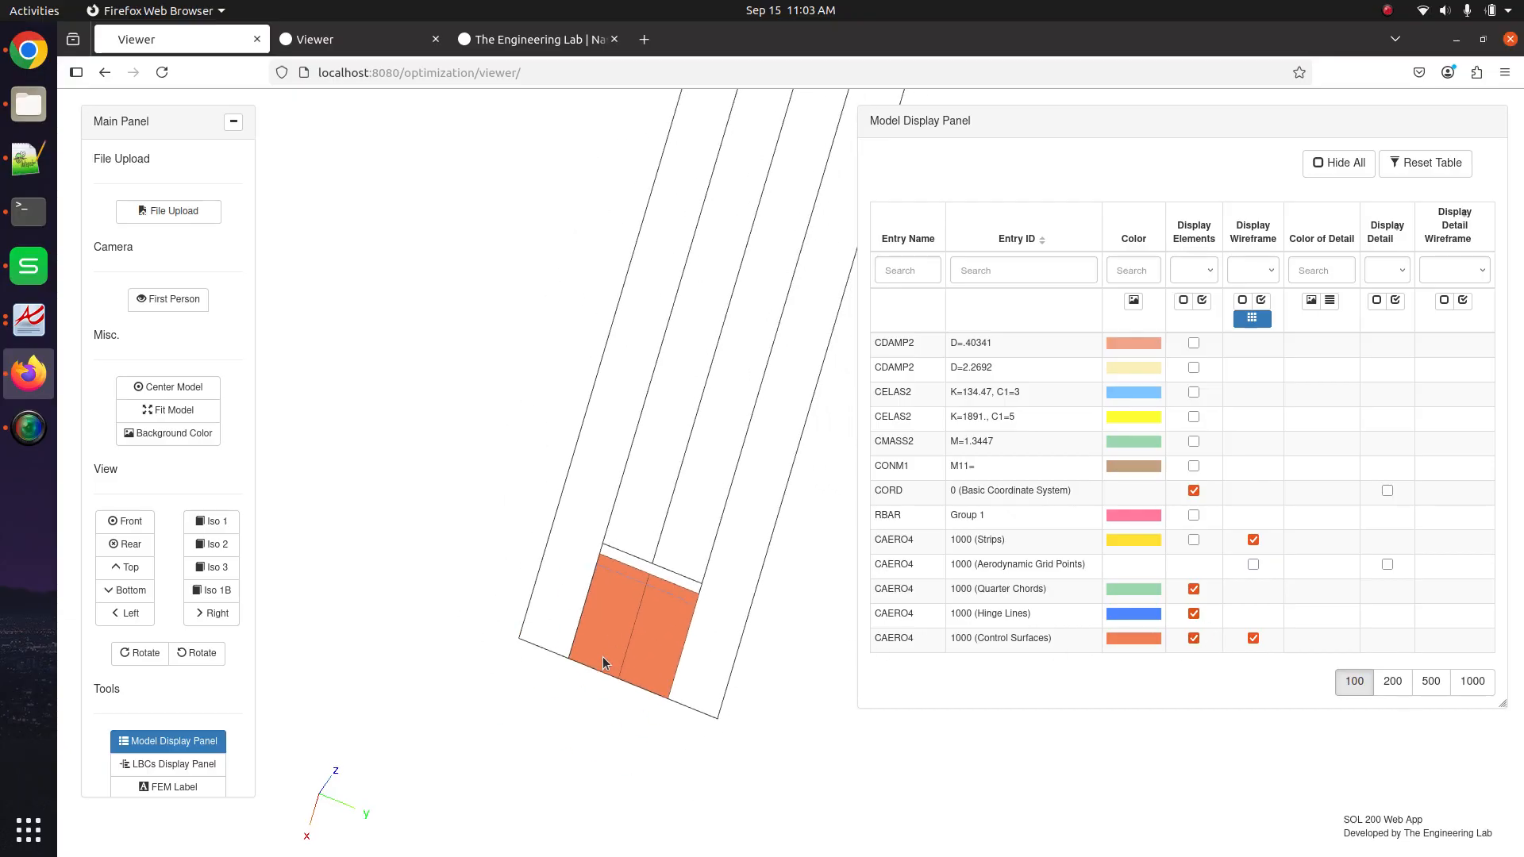
{"action": "left_click_drag", "start_coordinate": [721, 493], "coordinate": [621, 635]}
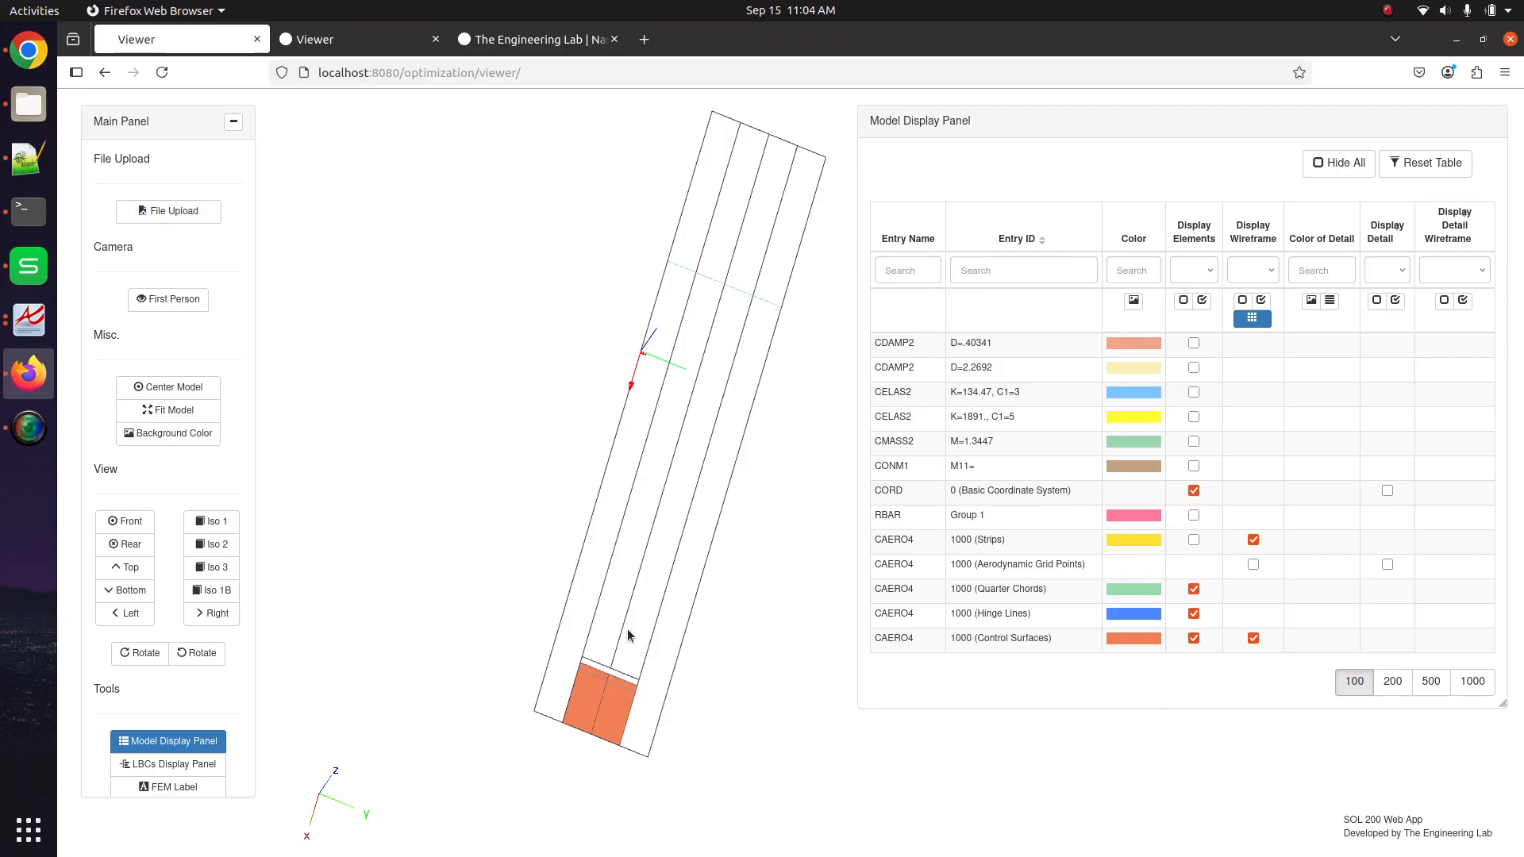
Open the Pre interface and filter the bulk data entry list by the name "paero4"
{"action": "scroll", "coordinate": [208, 647], "scroll_direction": "down", "scroll_amount": 4}
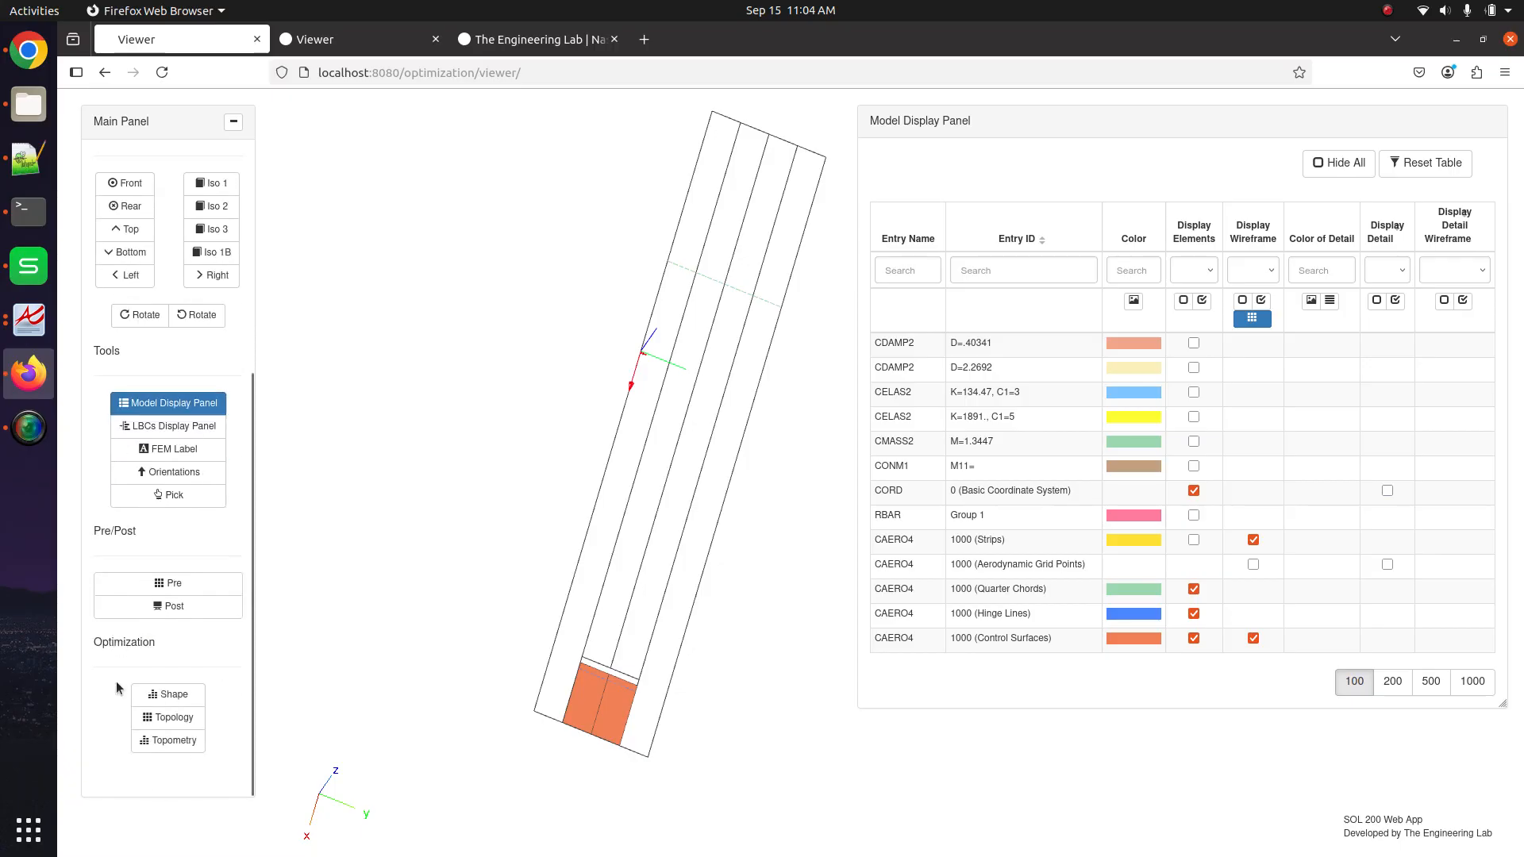
{"action": "left_click", "coordinate": [191, 589]}
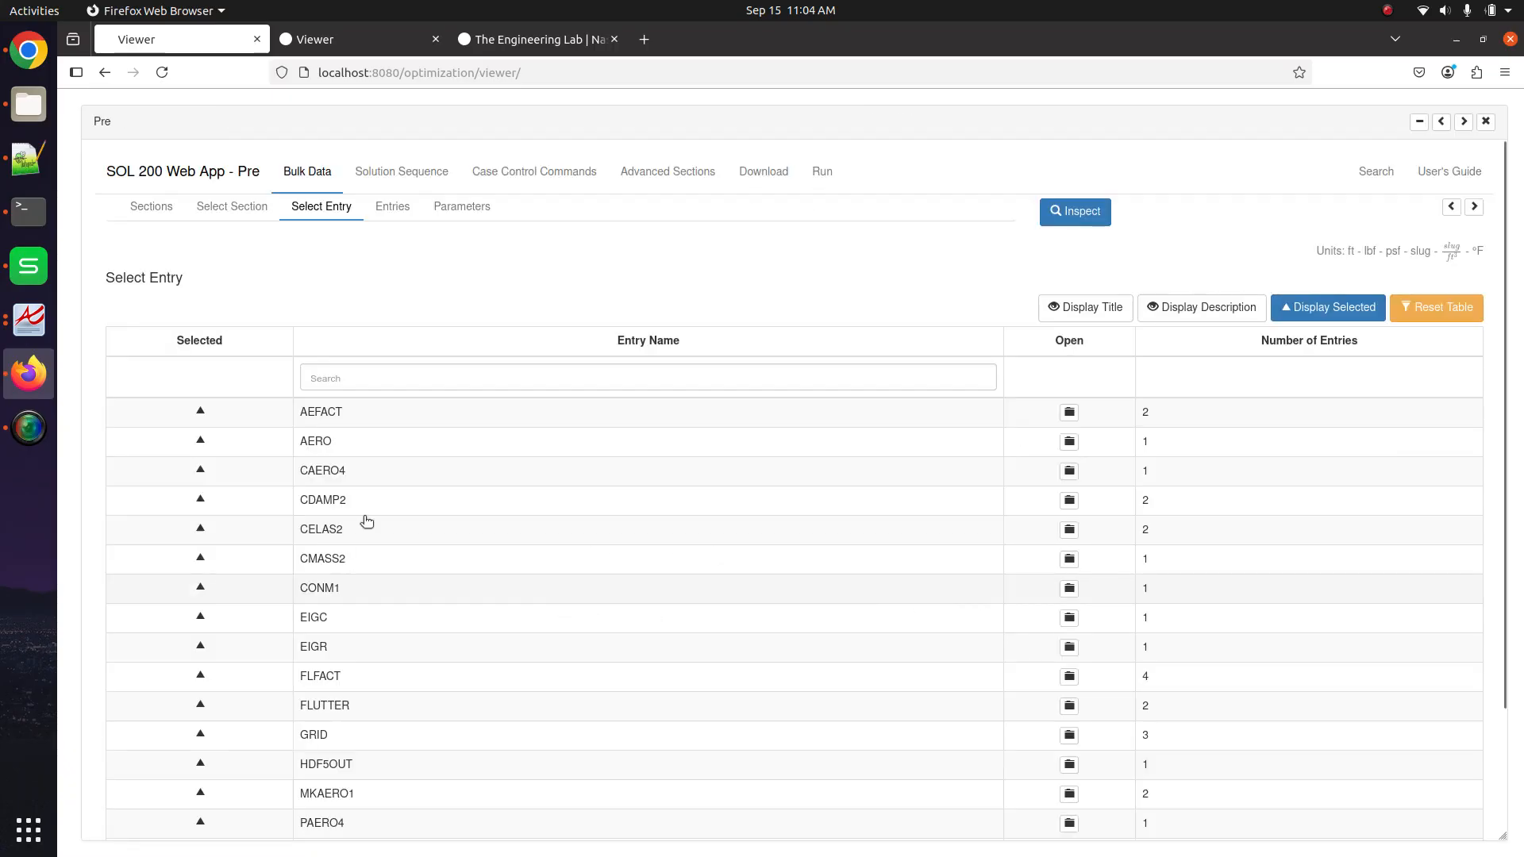
{"action": "left_click", "coordinate": [1485, 122]}
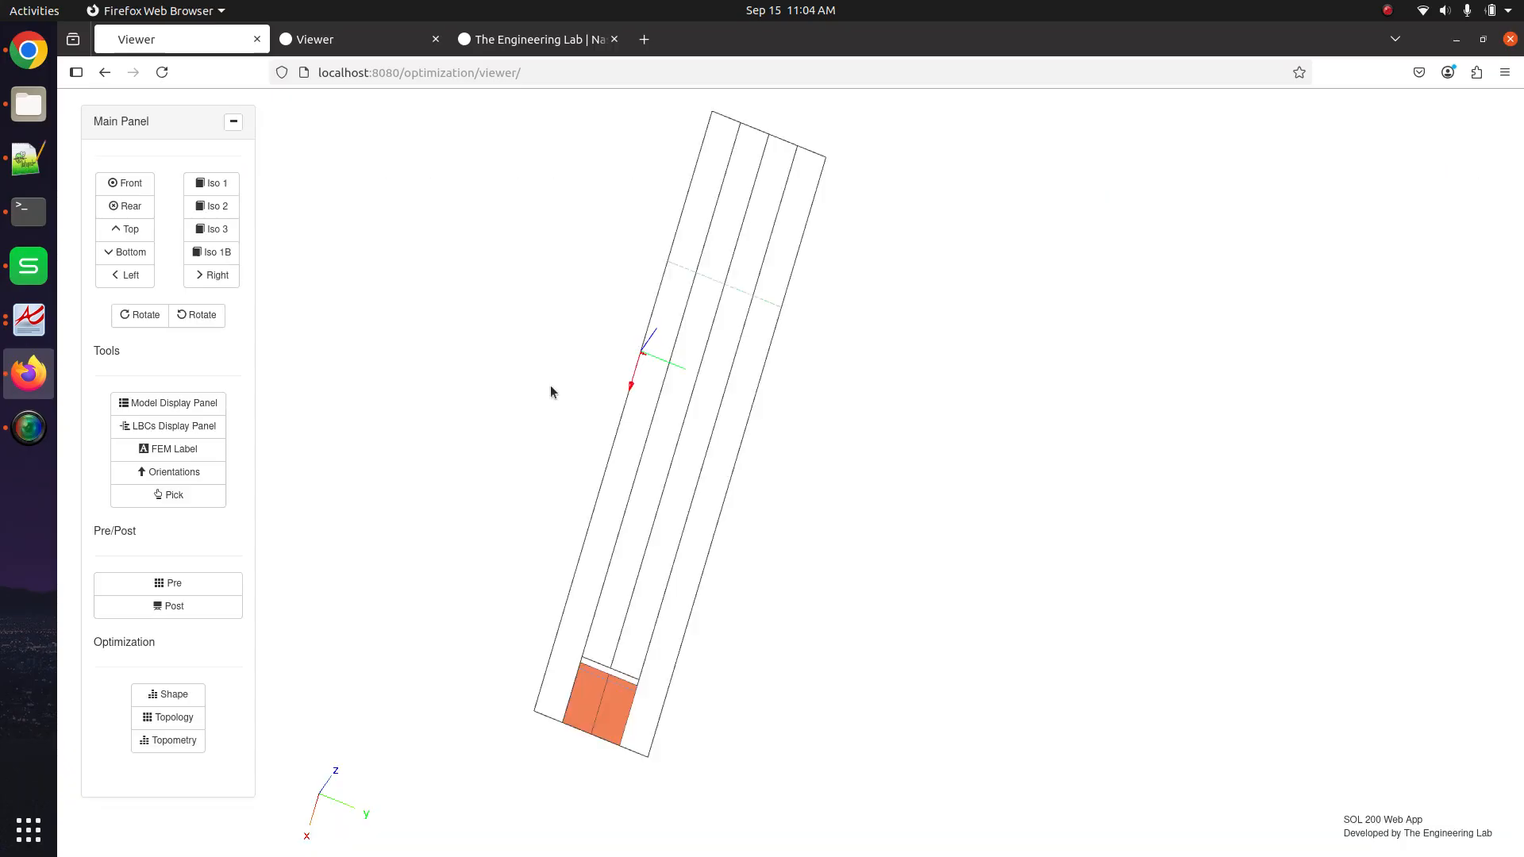
{"action": "left_click", "coordinate": [167, 584]}
{"action": "left_click", "coordinate": [691, 380]}
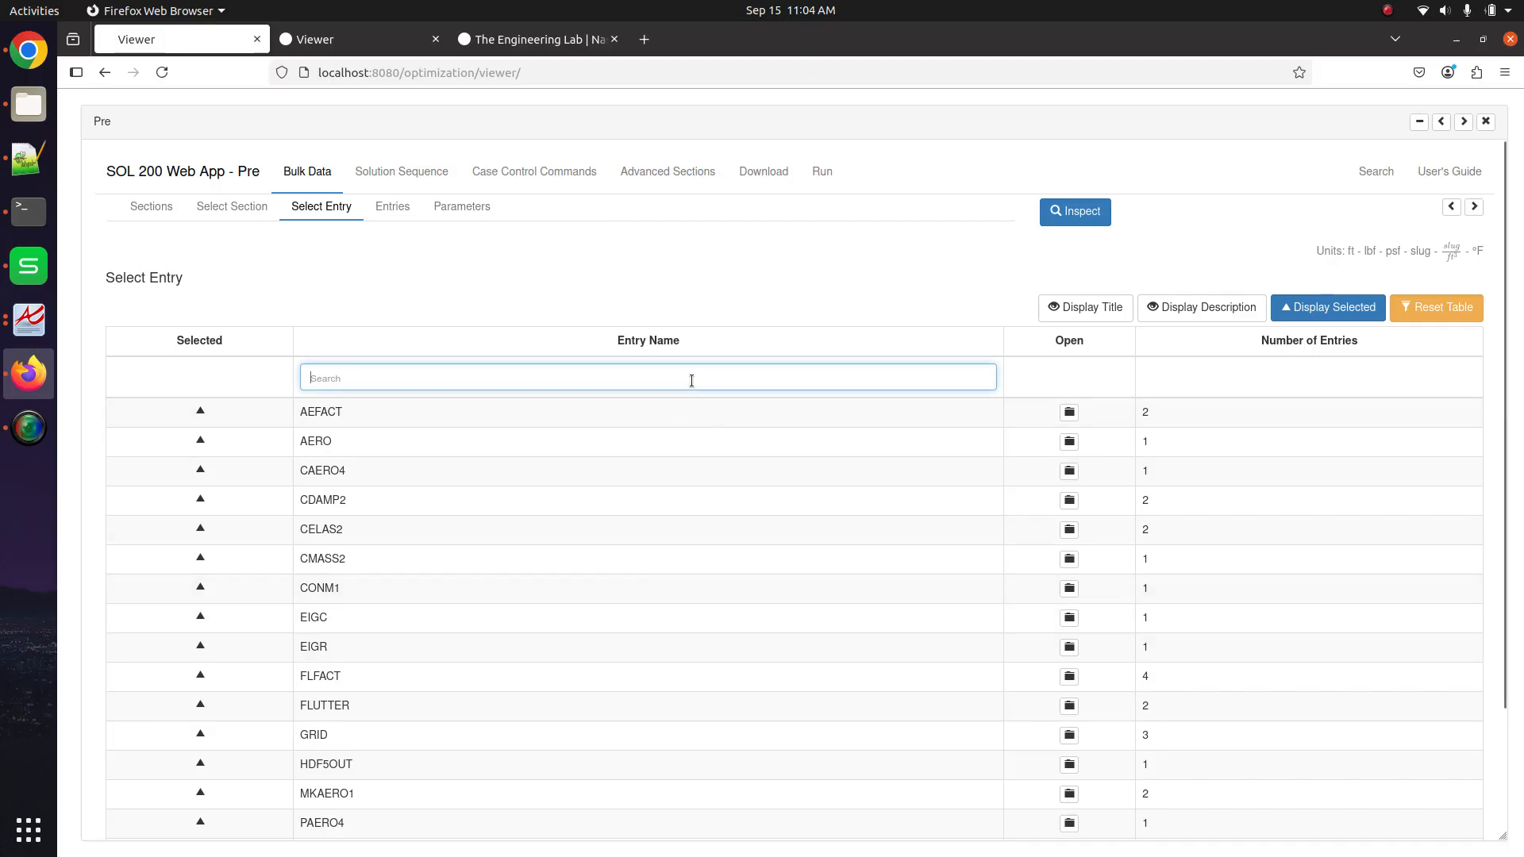
{"action": "type", "text": "paero4"}
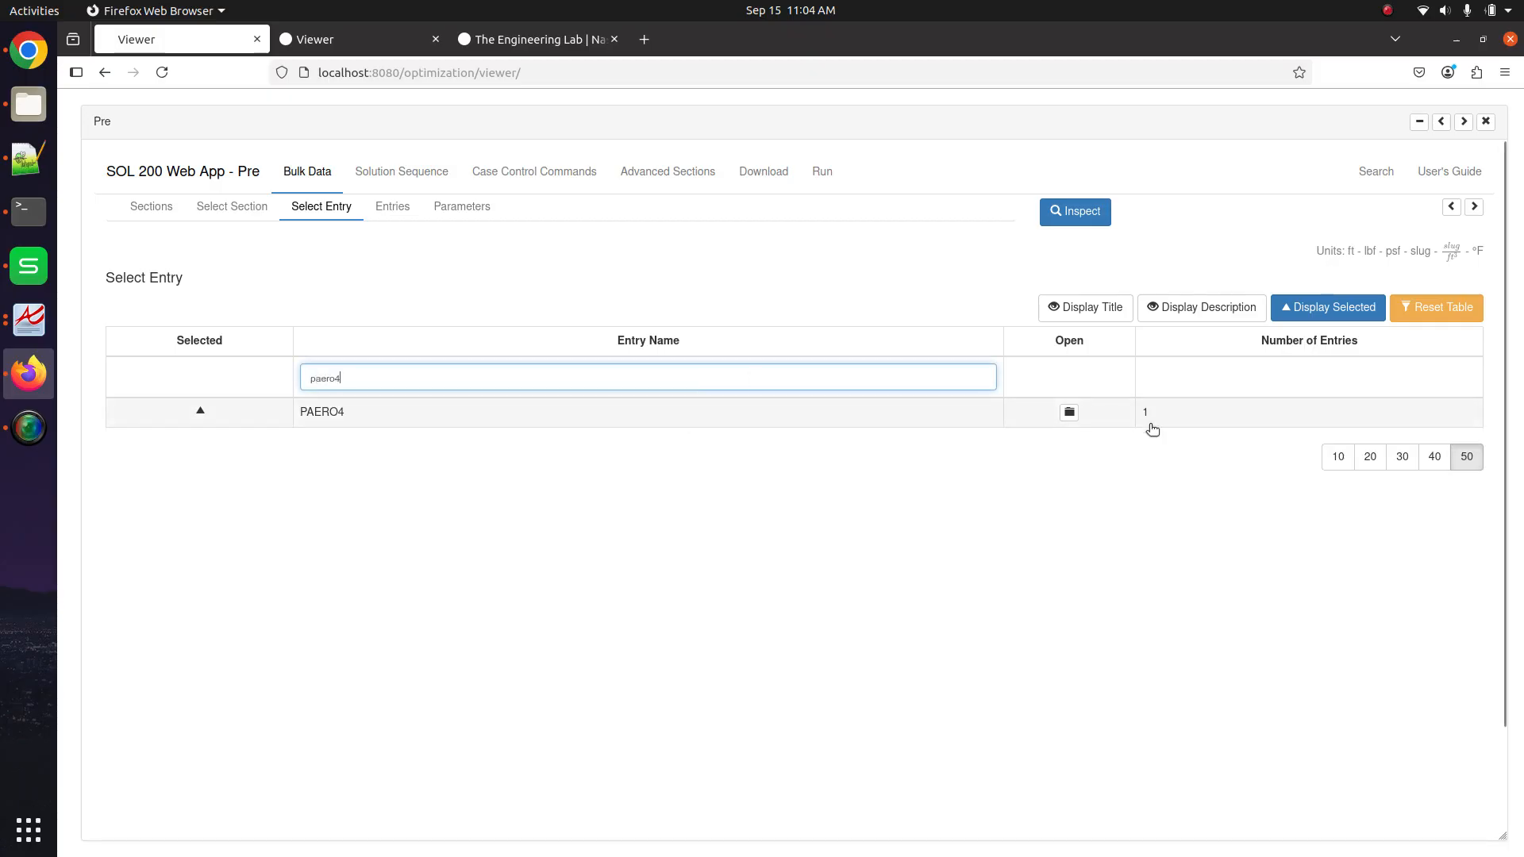
Open the PAERO4 entries and create an additional PAERO4 entry with PID 1001
{"action": "left_click", "coordinate": [1069, 412]}
{"action": "left_click", "coordinate": [1441, 308]}
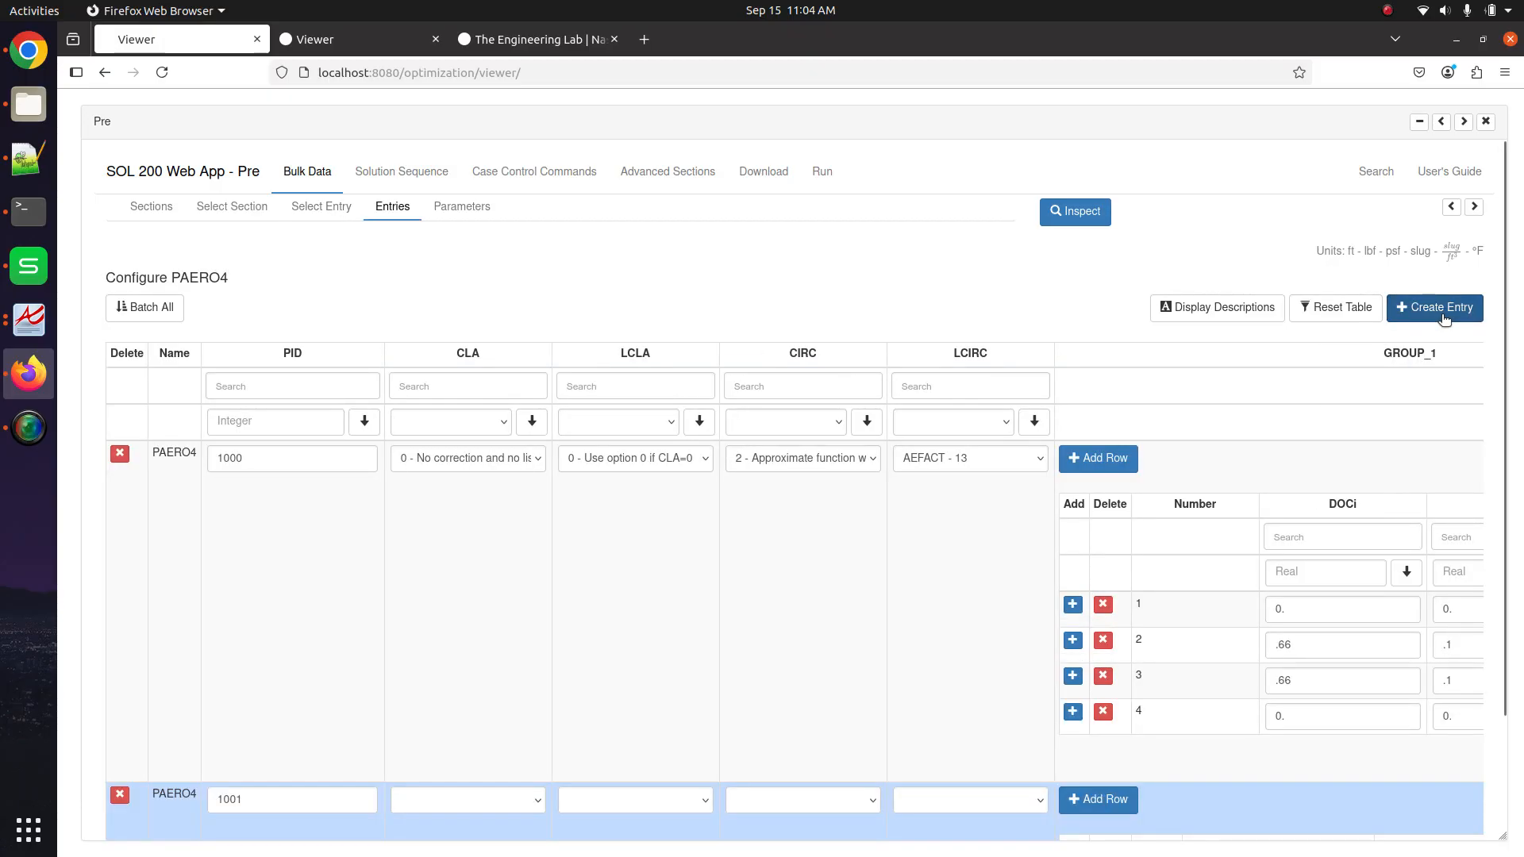
{"action": "scroll", "coordinate": [263, 227], "scroll_direction": "up", "scroll_amount": 1}
Filter the entry list by "caero4", open the CAERO4 entries and create a new CAERO4 entry
{"action": "left_click", "coordinate": [320, 205]}
{"action": "left_click_drag", "start_coordinate": [353, 377], "coordinate": [214, 368]}
{"action": "type", "text": "caero4"}
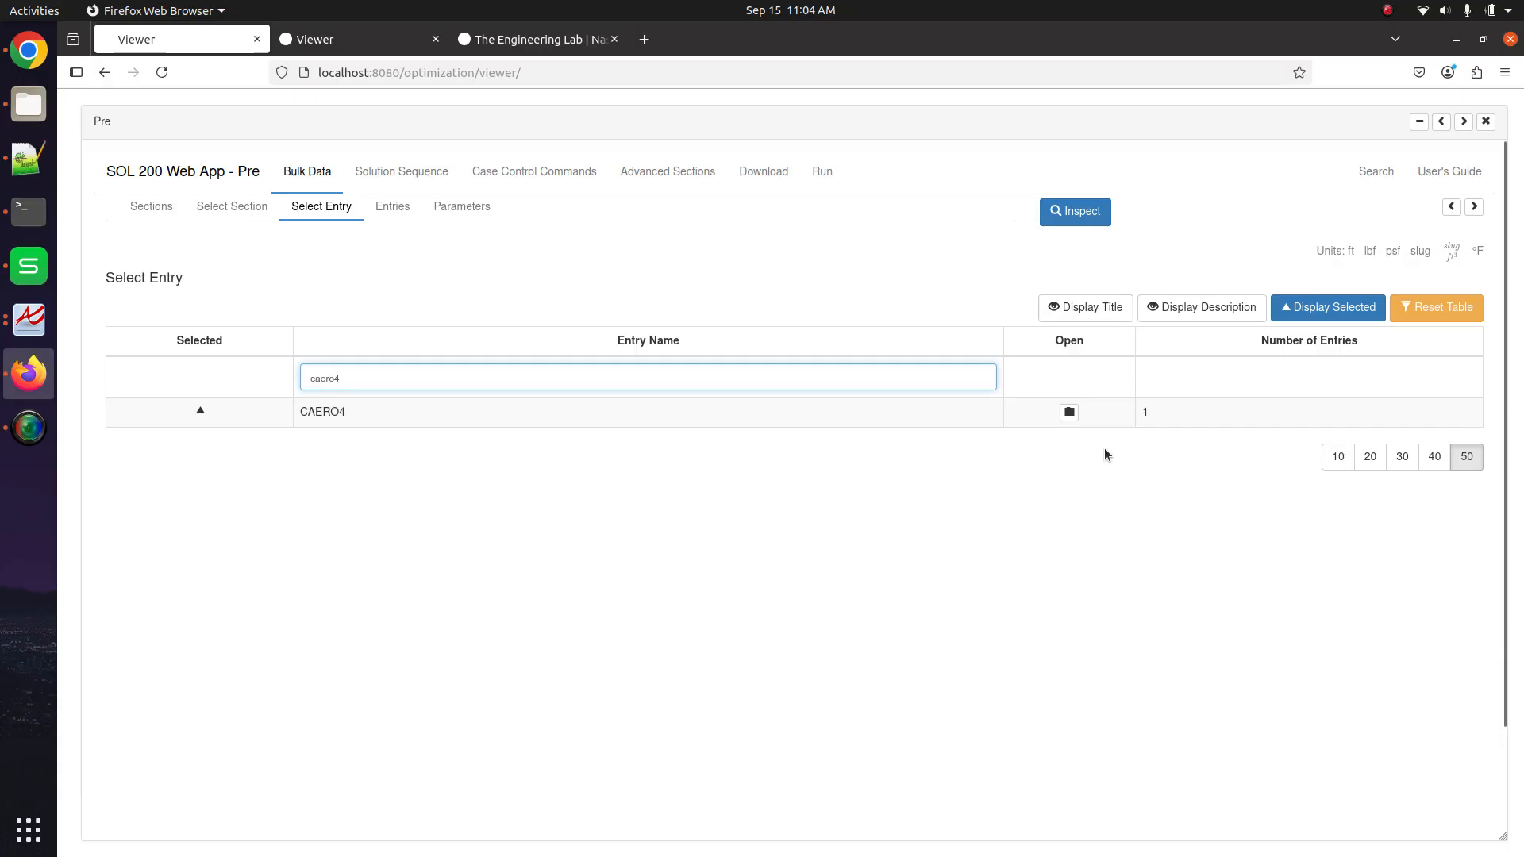
{"action": "left_click", "coordinate": [1069, 411]}
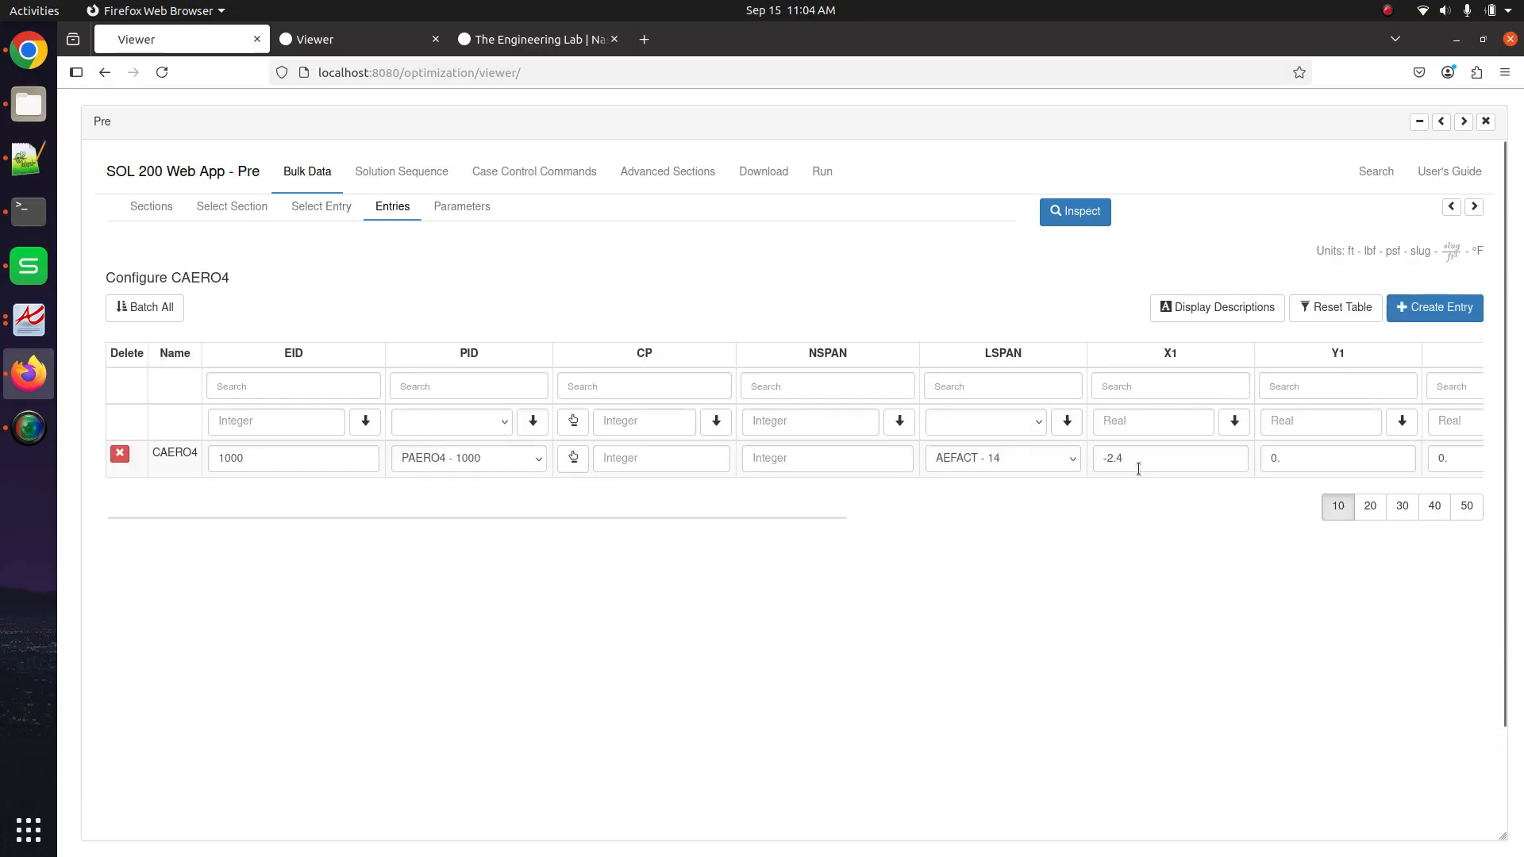
{"action": "left_click", "coordinate": [1435, 307]}
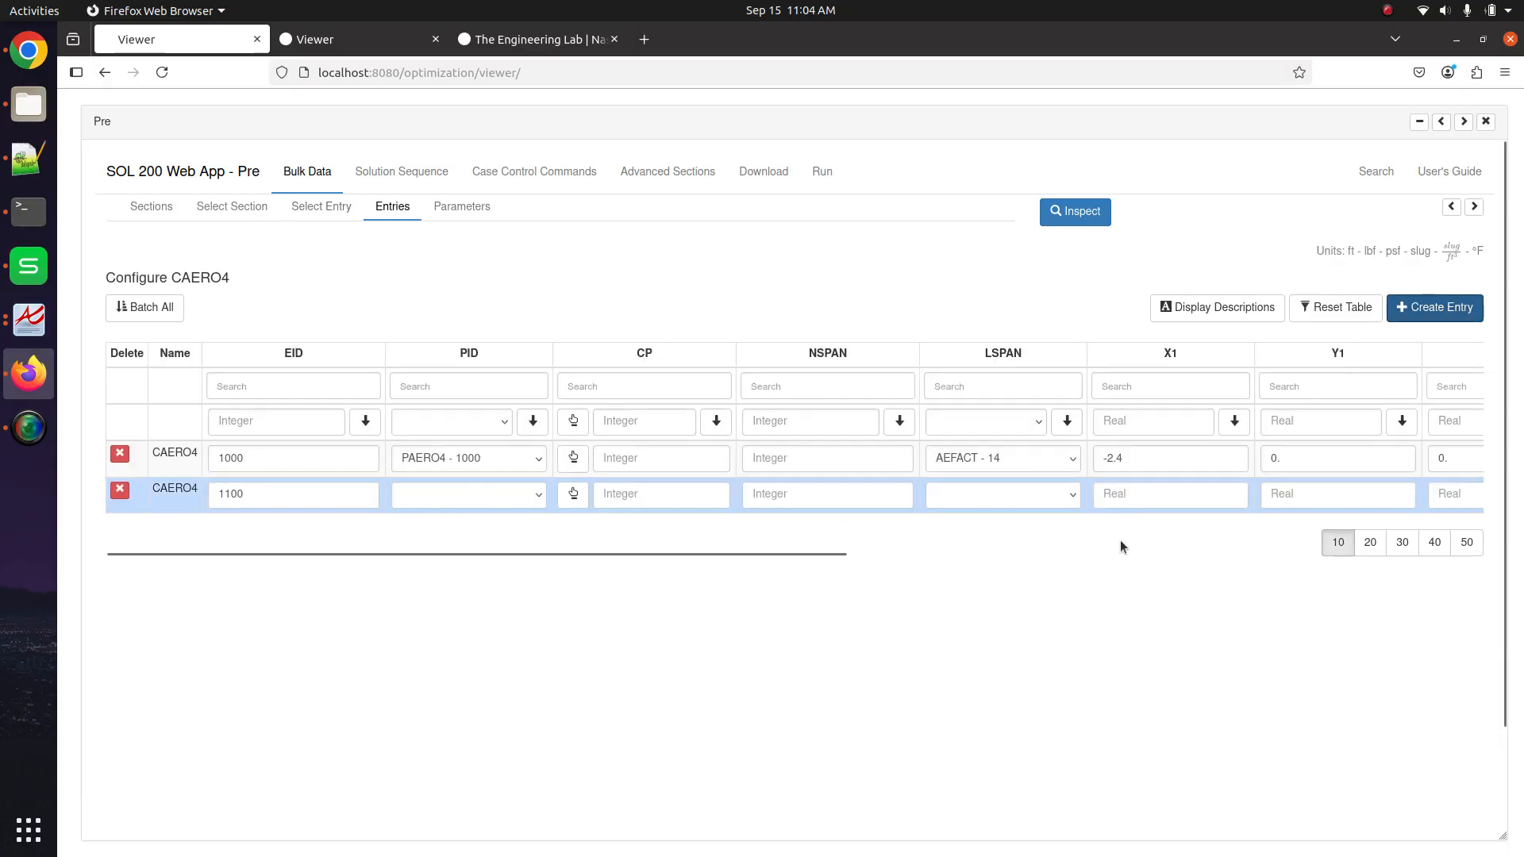
Assign PAERO4 - 1001 as the PID of the new CAERO4 1100 entry and delete that entry again
{"action": "left_click", "coordinate": [517, 493]}
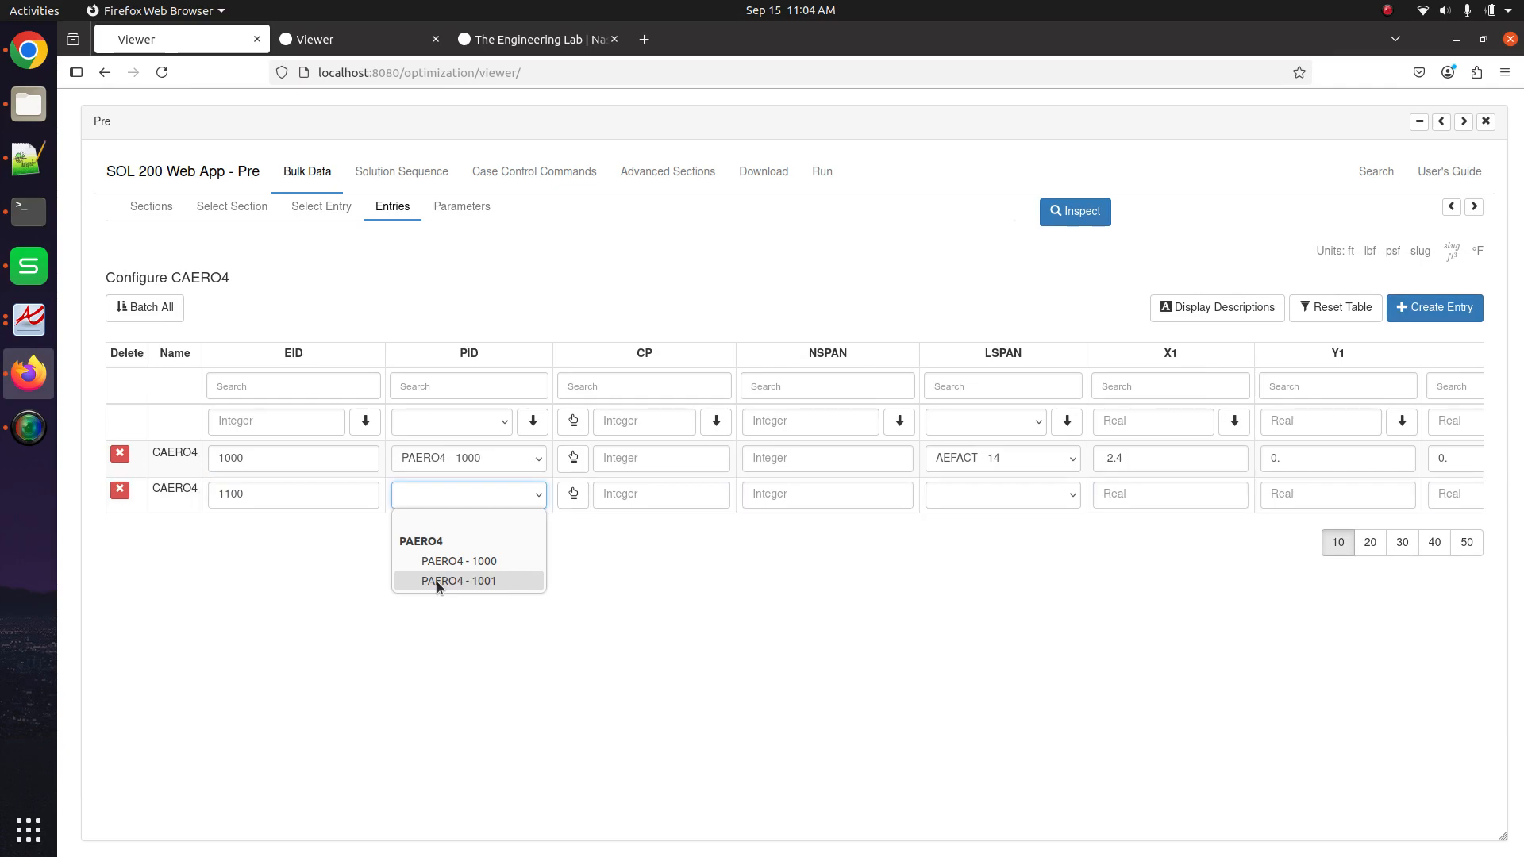
{"action": "left_click", "coordinate": [437, 582]}
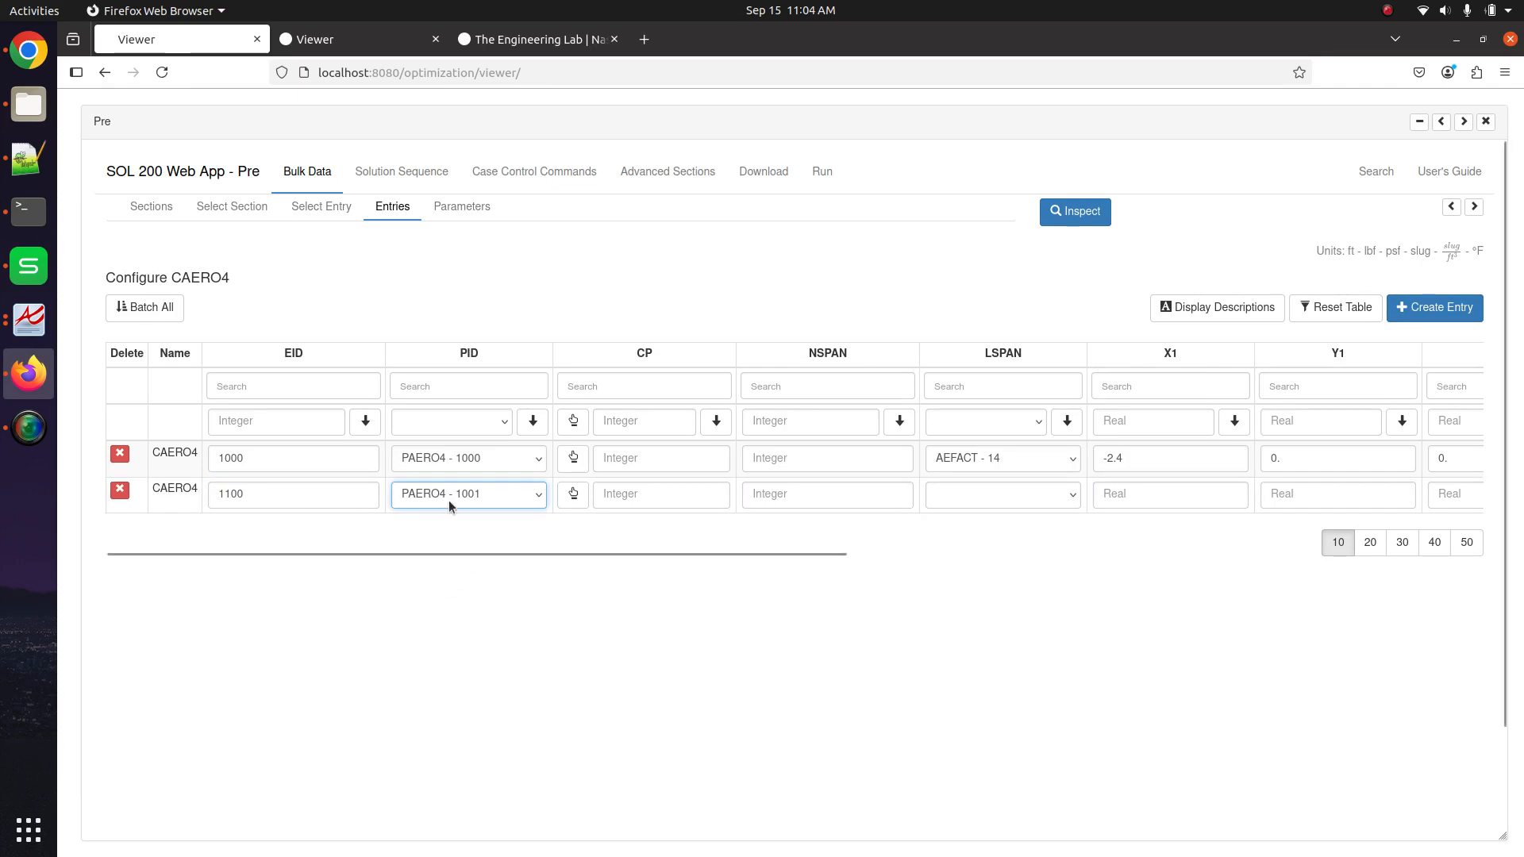
{"action": "left_click", "coordinate": [646, 500]}
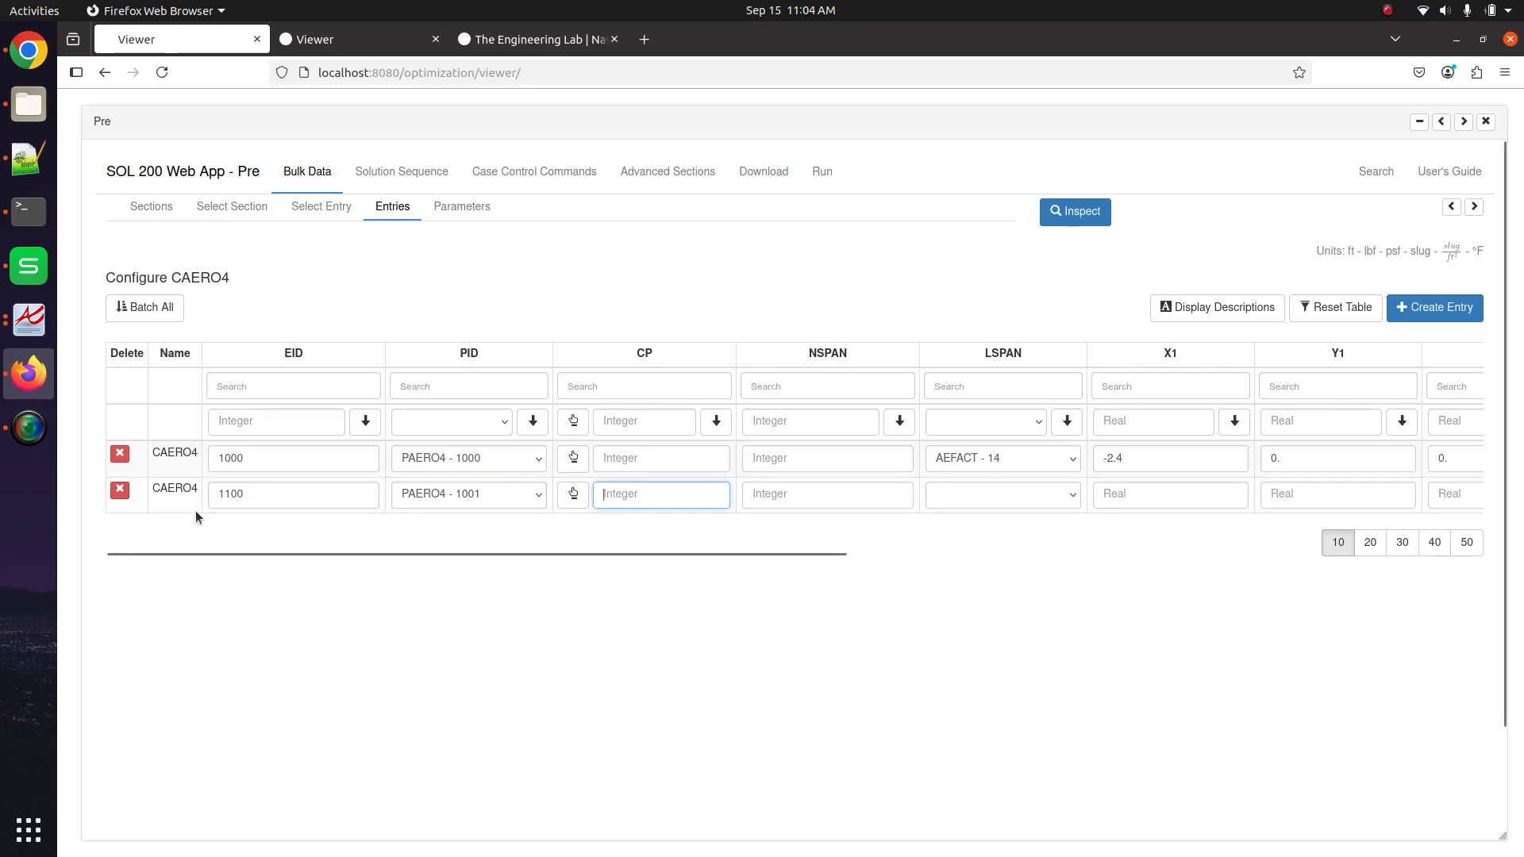
{"action": "left_click", "coordinate": [120, 489]}
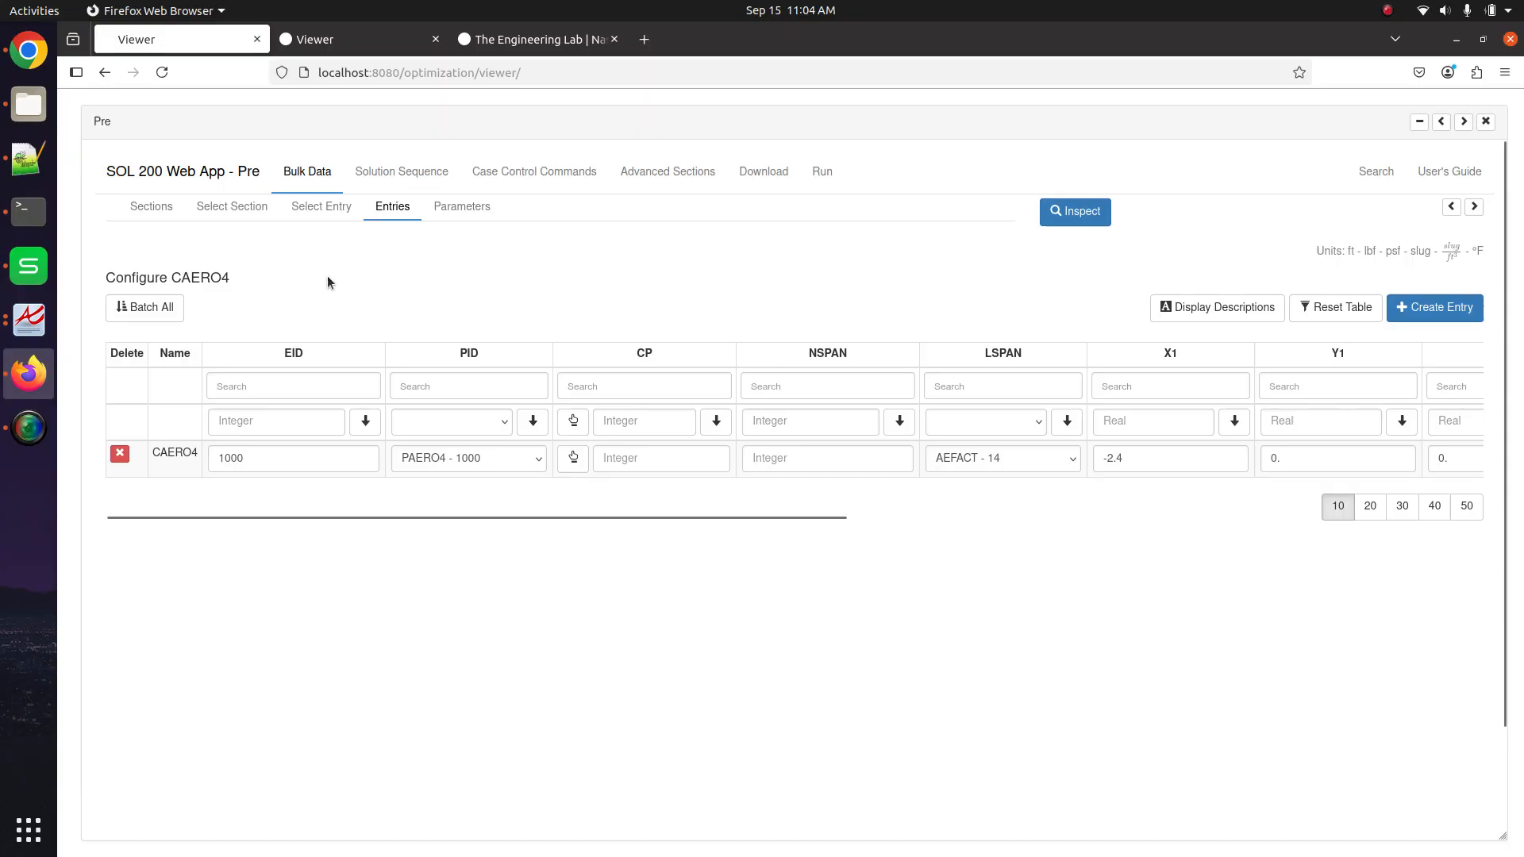
Limit the entry list to the selected entries, open PAERO4 and delete its entry with PID 1001
{"action": "left_click", "coordinate": [321, 206]}
{"action": "left_click", "coordinate": [1353, 315]}
{"action": "left_click", "coordinate": [1360, 310]}
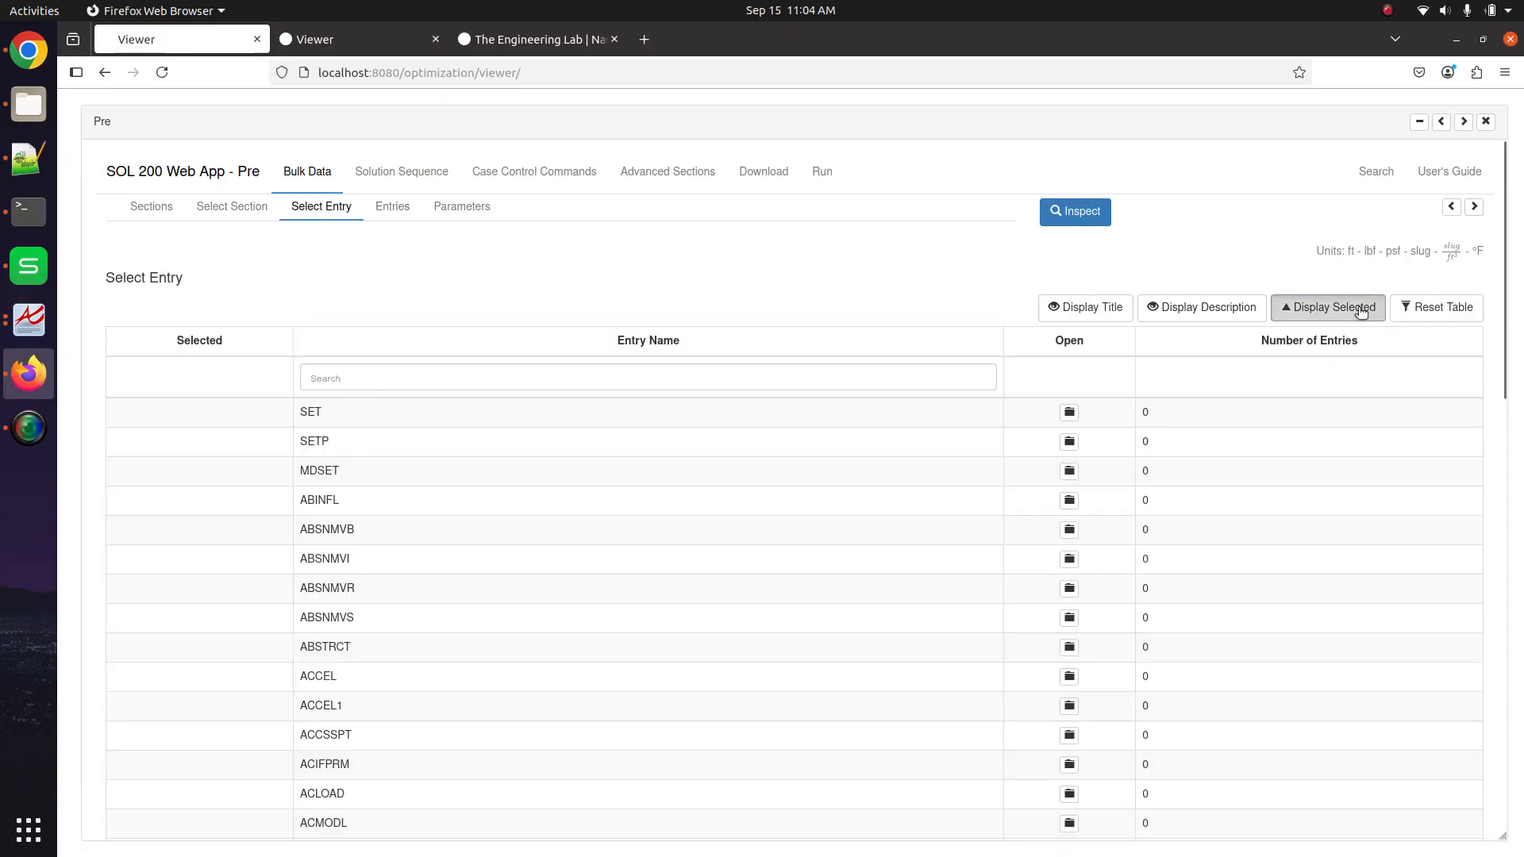
{"action": "scroll", "coordinate": [936, 665], "scroll_direction": "down", "scroll_amount": 2}
{"action": "scroll", "coordinate": [936, 665], "scroll_direction": "down", "scroll_amount": 1}
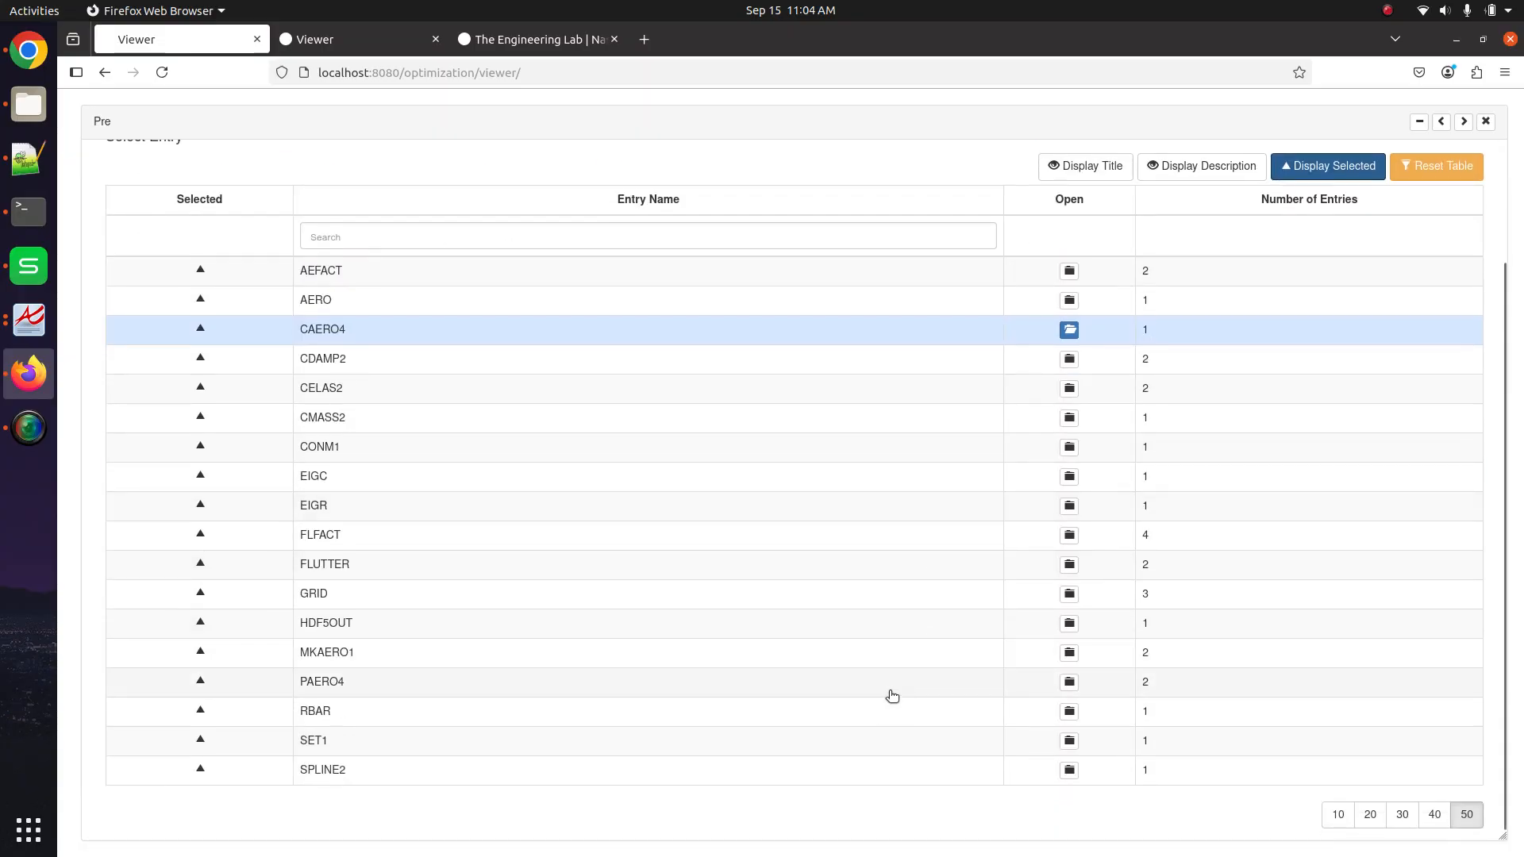
{"action": "left_click", "coordinate": [1026, 681]}
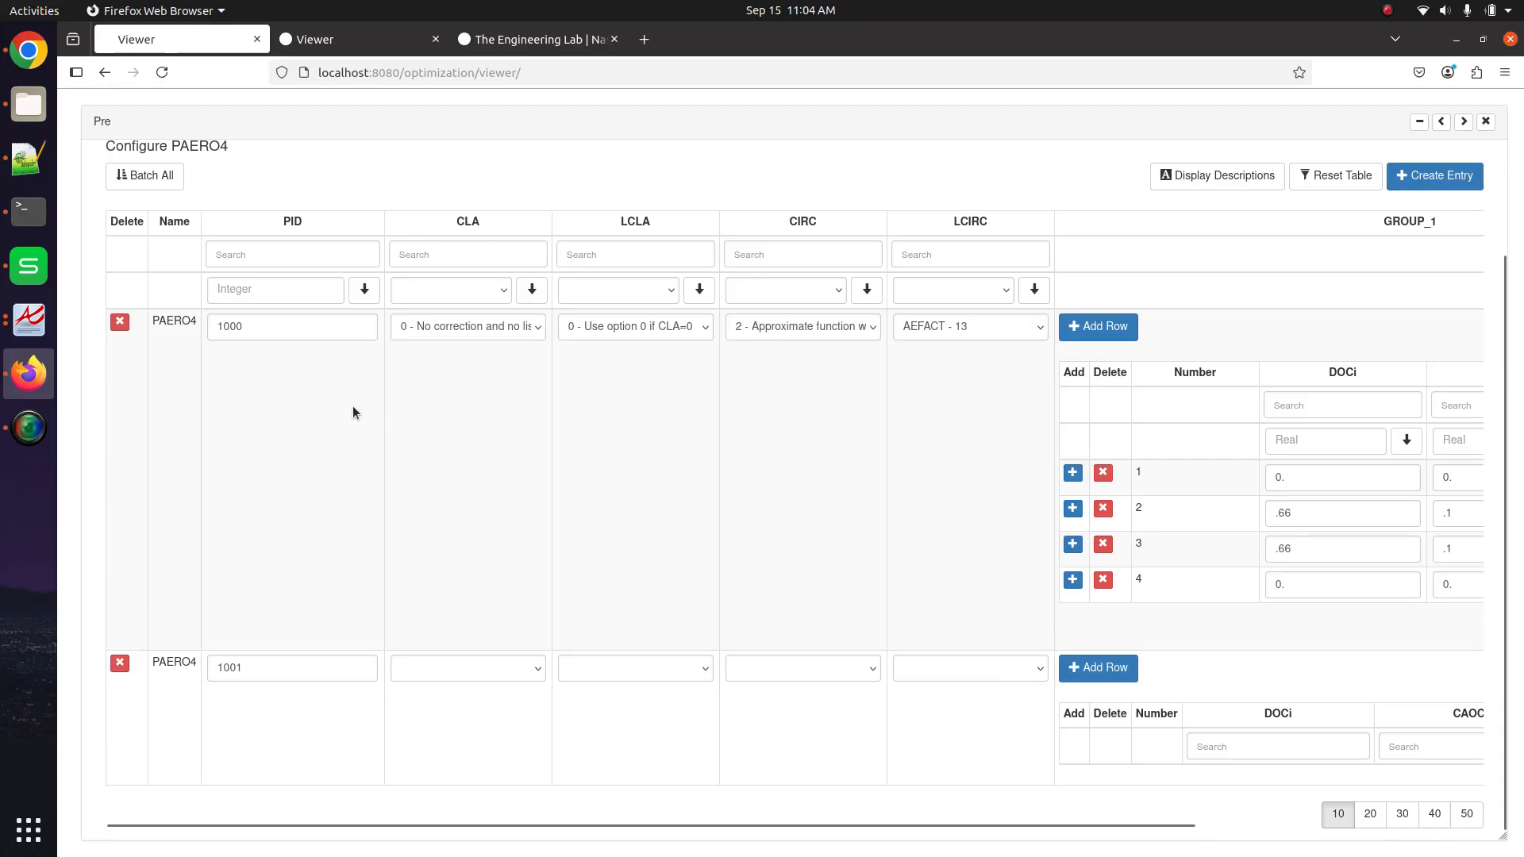
{"action": "left_click", "coordinate": [112, 661]}
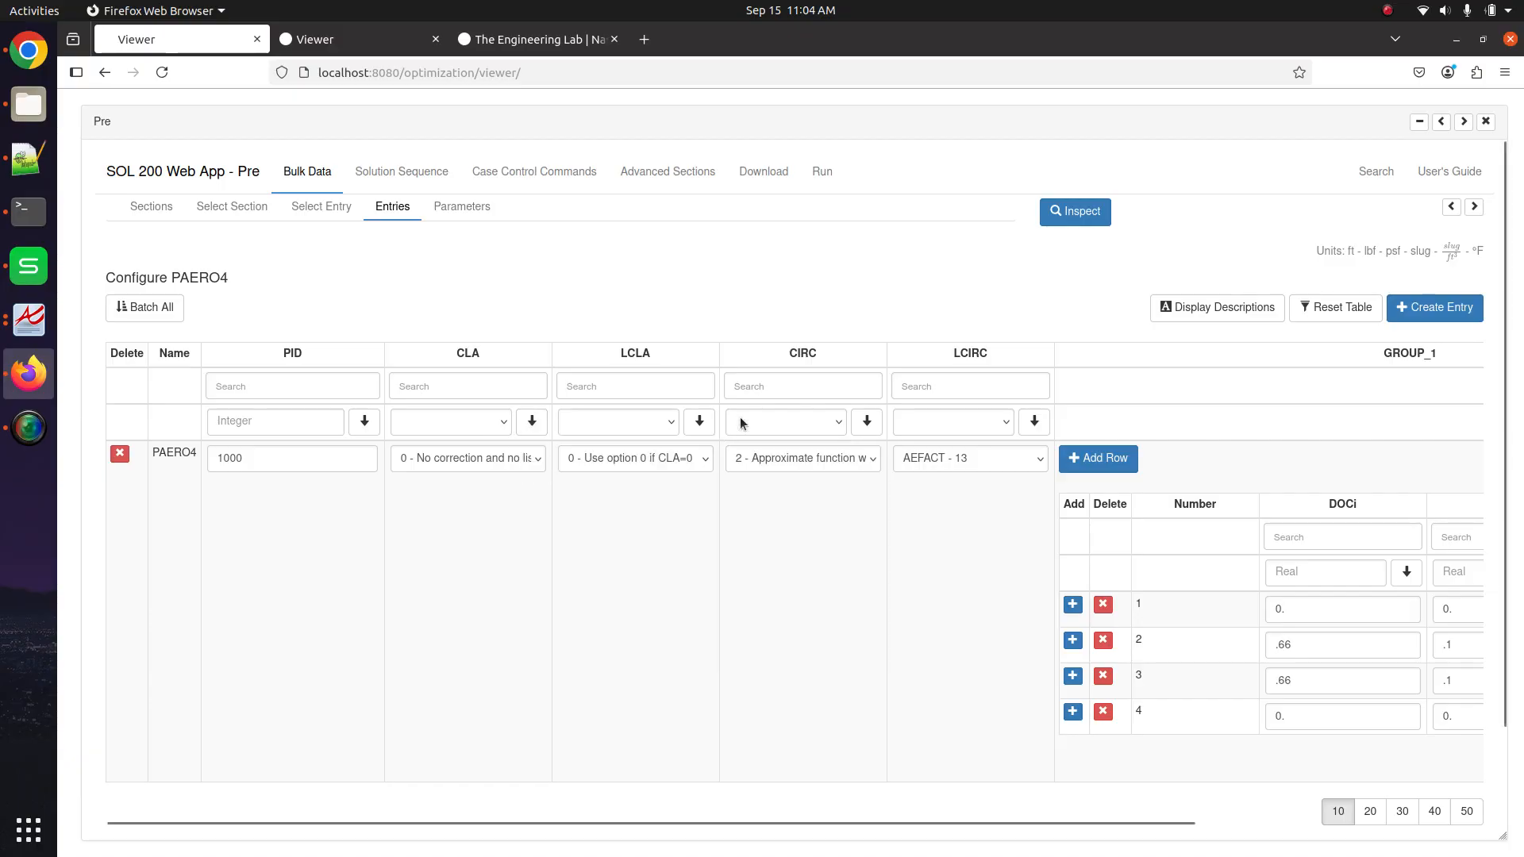
Display the field descriptions for PAERO4 and review the CLA, LCLA, CIRC and LCIRC fields of entry 1000
{"action": "left_click", "coordinate": [1243, 315]}
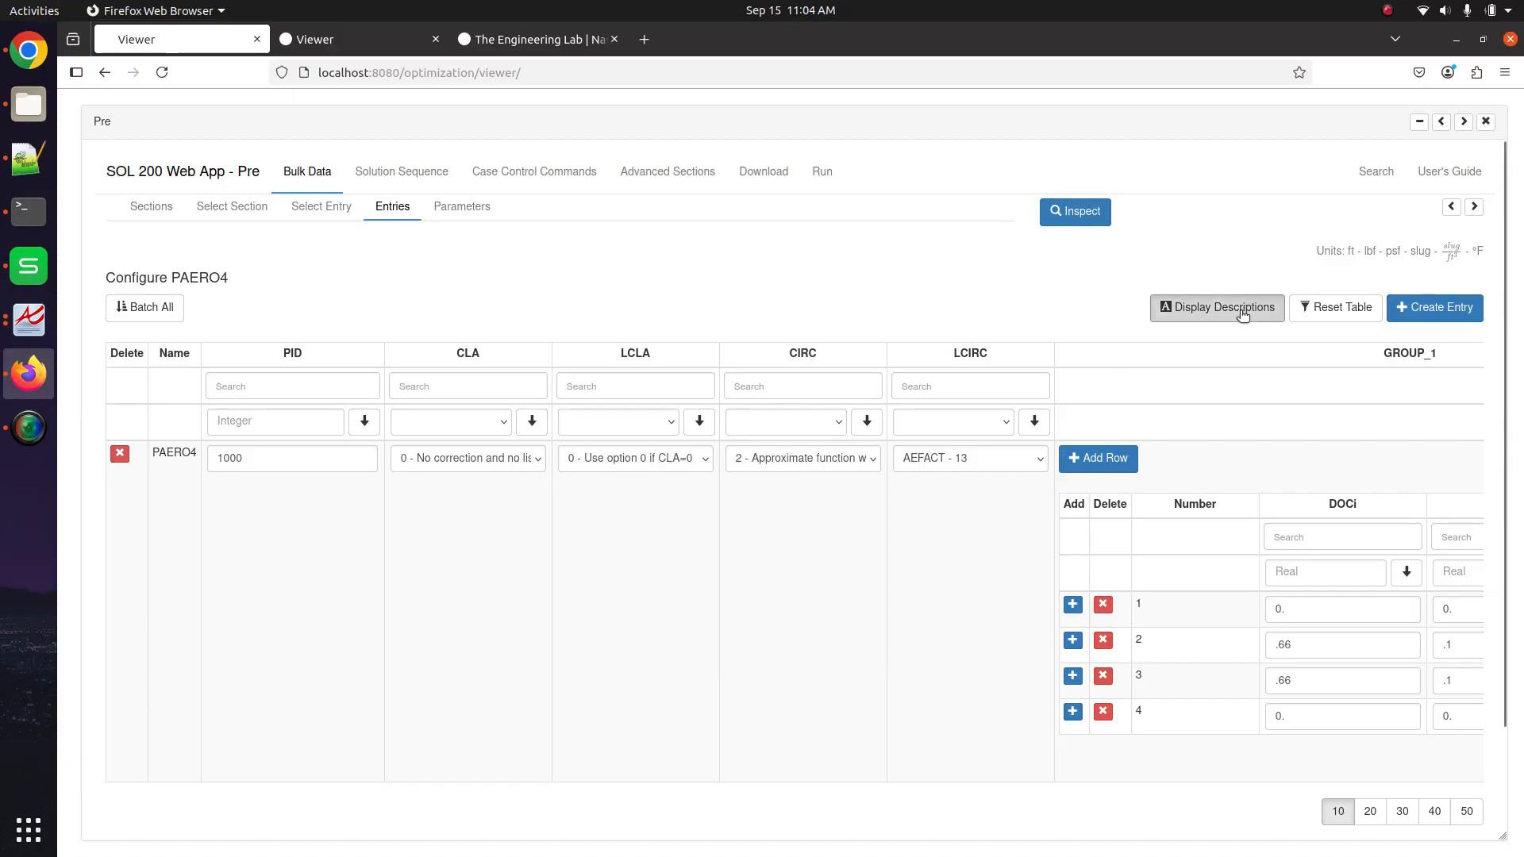
{"action": "scroll", "coordinate": [802, 549], "scroll_direction": "right", "scroll_amount": 2}
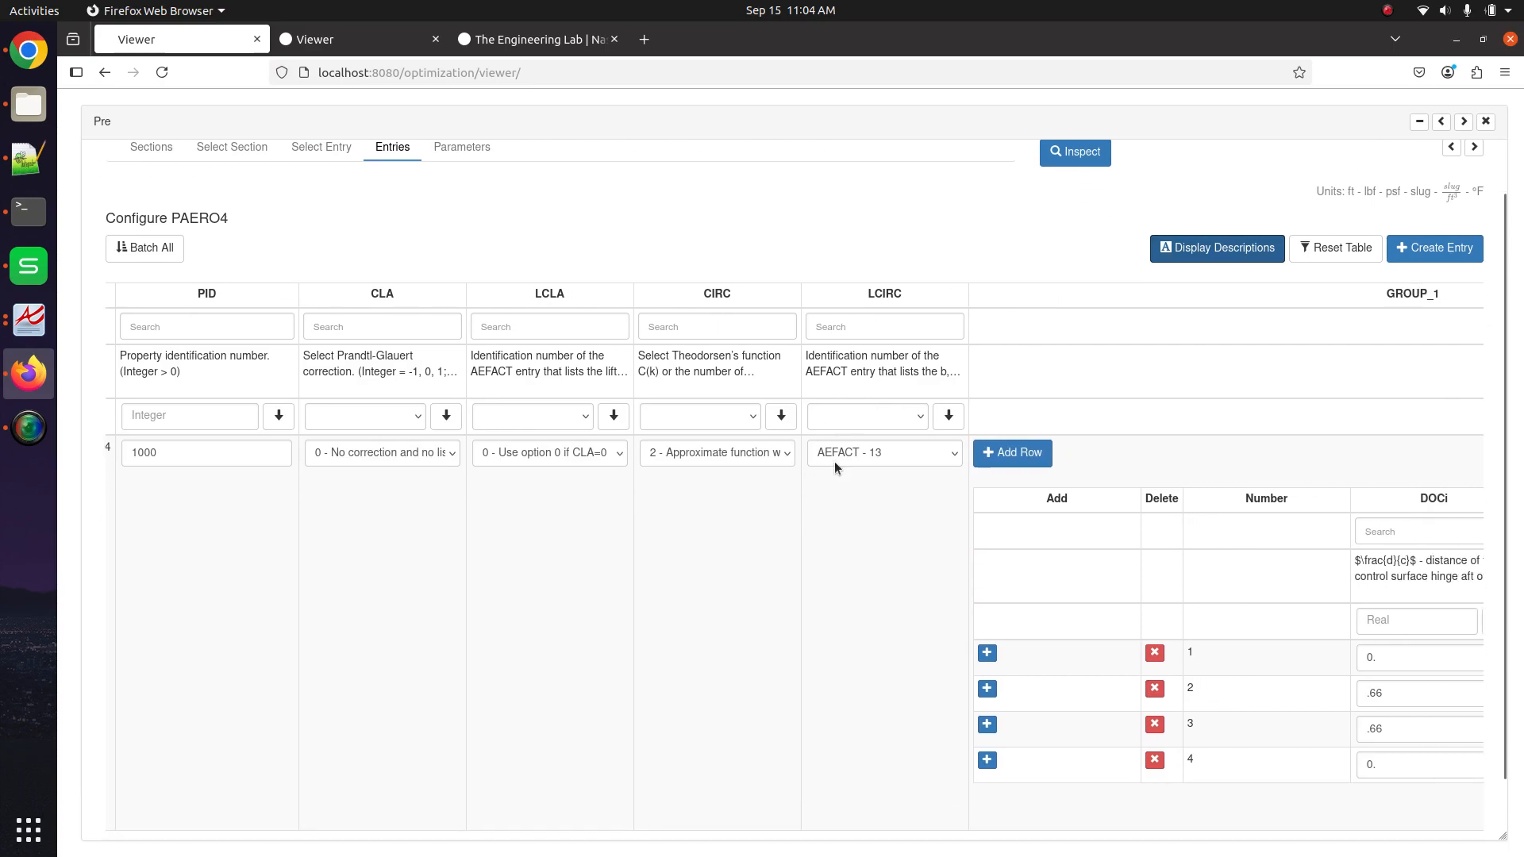
{"action": "scroll", "coordinate": [835, 460], "scroll_direction": "down", "scroll_amount": 3}
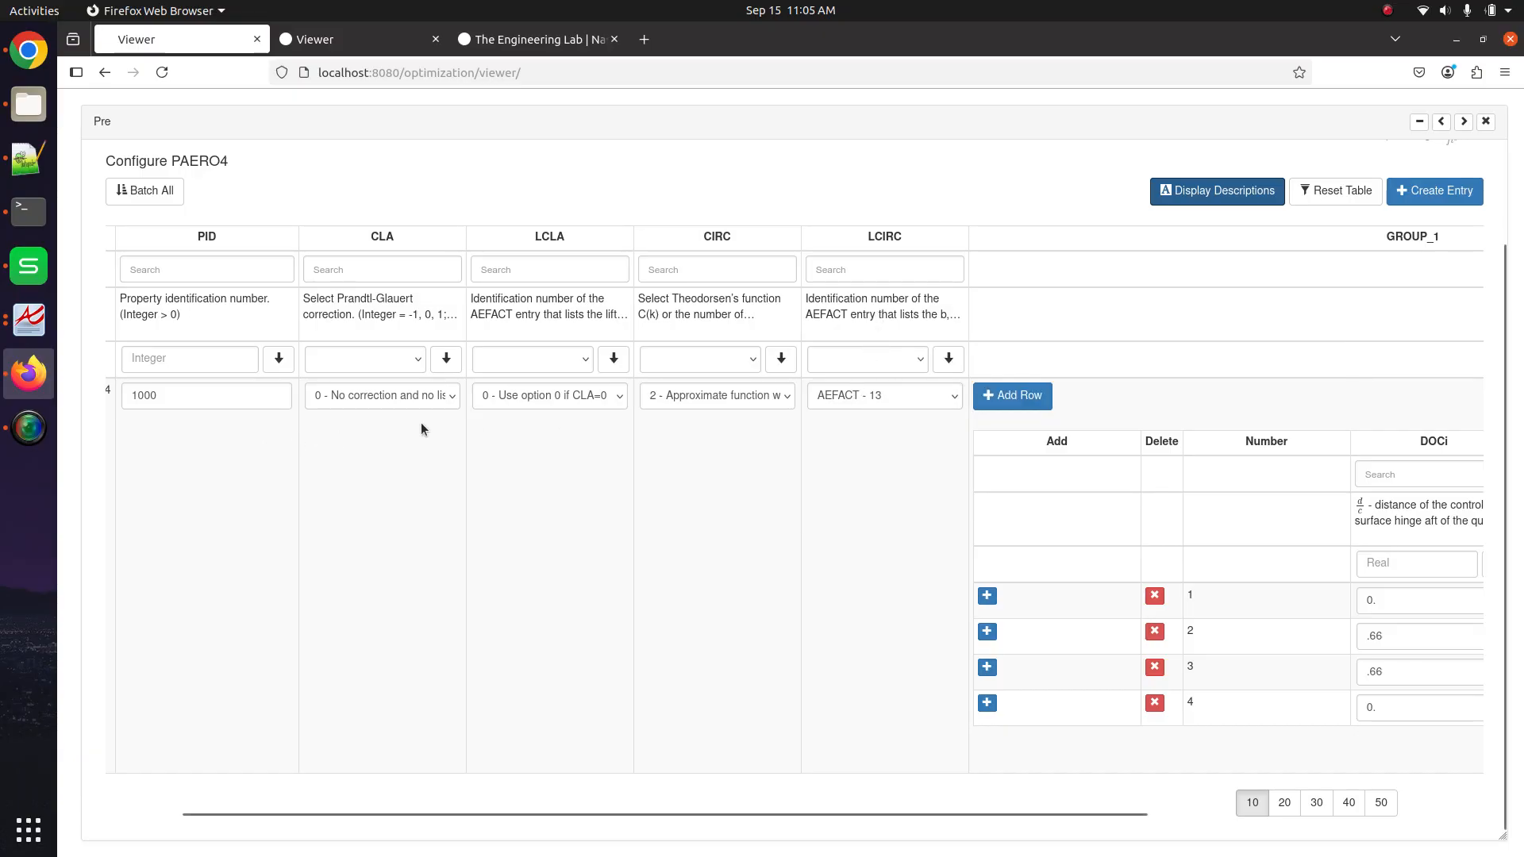
{"action": "scroll", "coordinate": [824, 436], "scroll_direction": "right", "scroll_amount": 4}
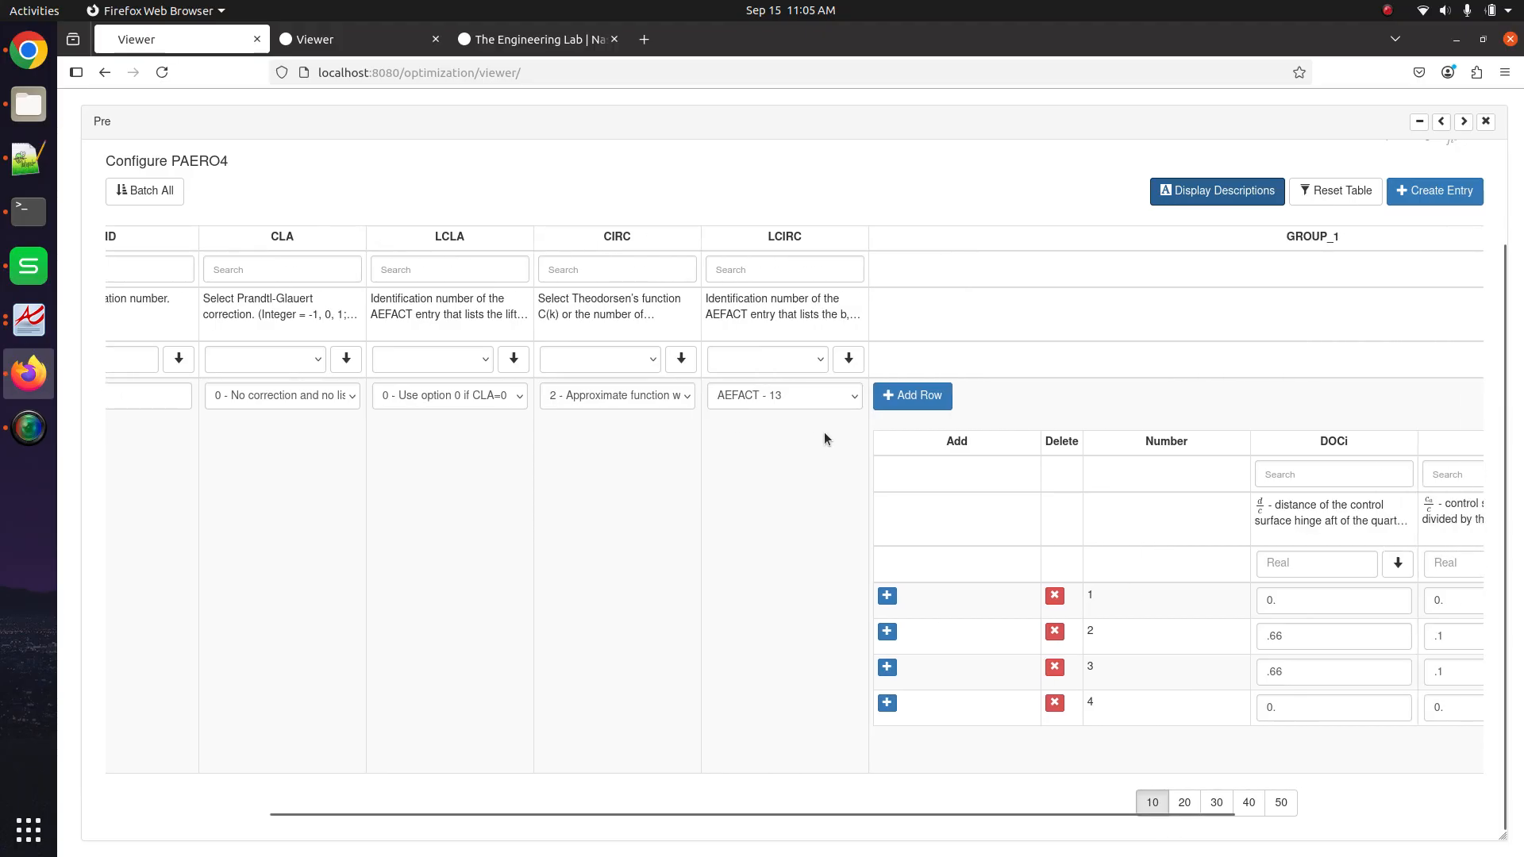
Narrow the Pre window to show the wing model beside it and compare the control surface with the DOCi, CAOCi and GAPOCi values
{"action": "left_click", "coordinate": [1464, 120]}
{"action": "left_click_drag", "start_coordinate": [685, 472], "coordinate": [662, 478]}
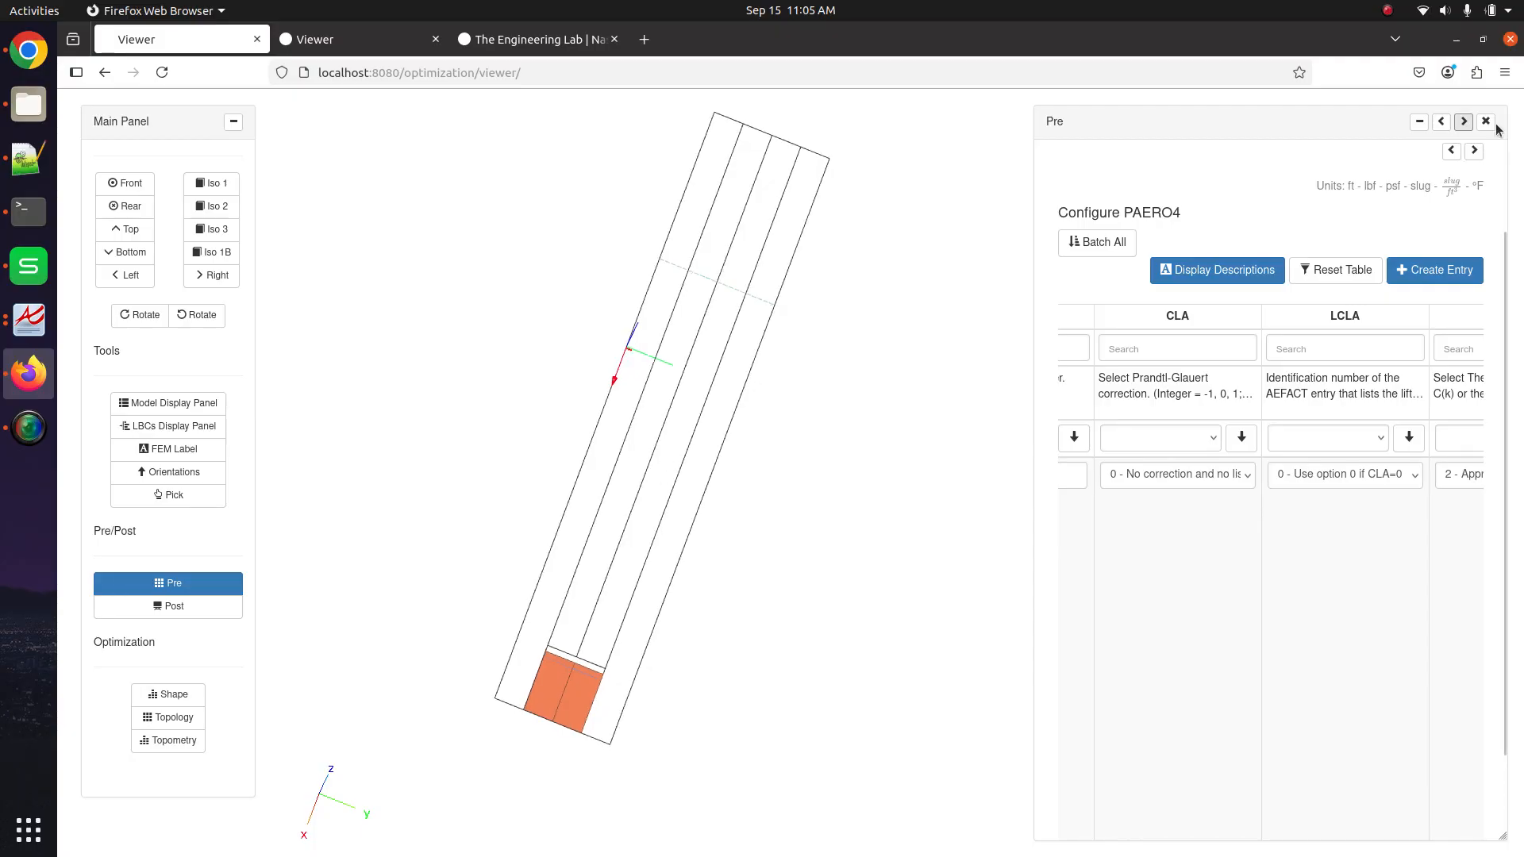
{"action": "left_click", "coordinate": [1441, 121]}
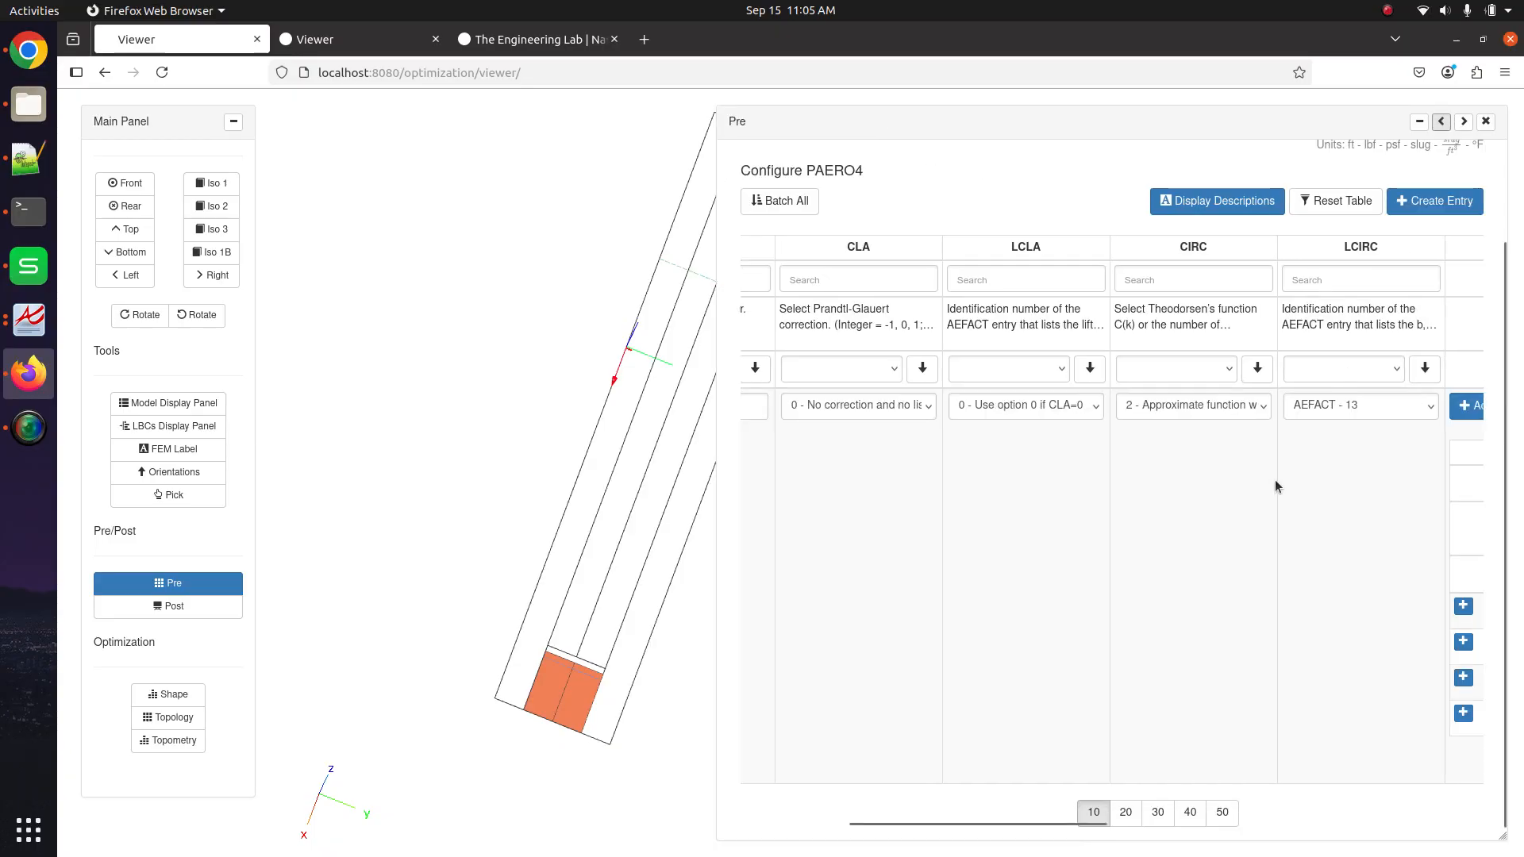
{"action": "scroll", "coordinate": [1274, 477], "scroll_direction": "right", "scroll_amount": 6}
{"action": "scroll", "coordinate": [1274, 474], "scroll_direction": "right", "scroll_amount": 6}
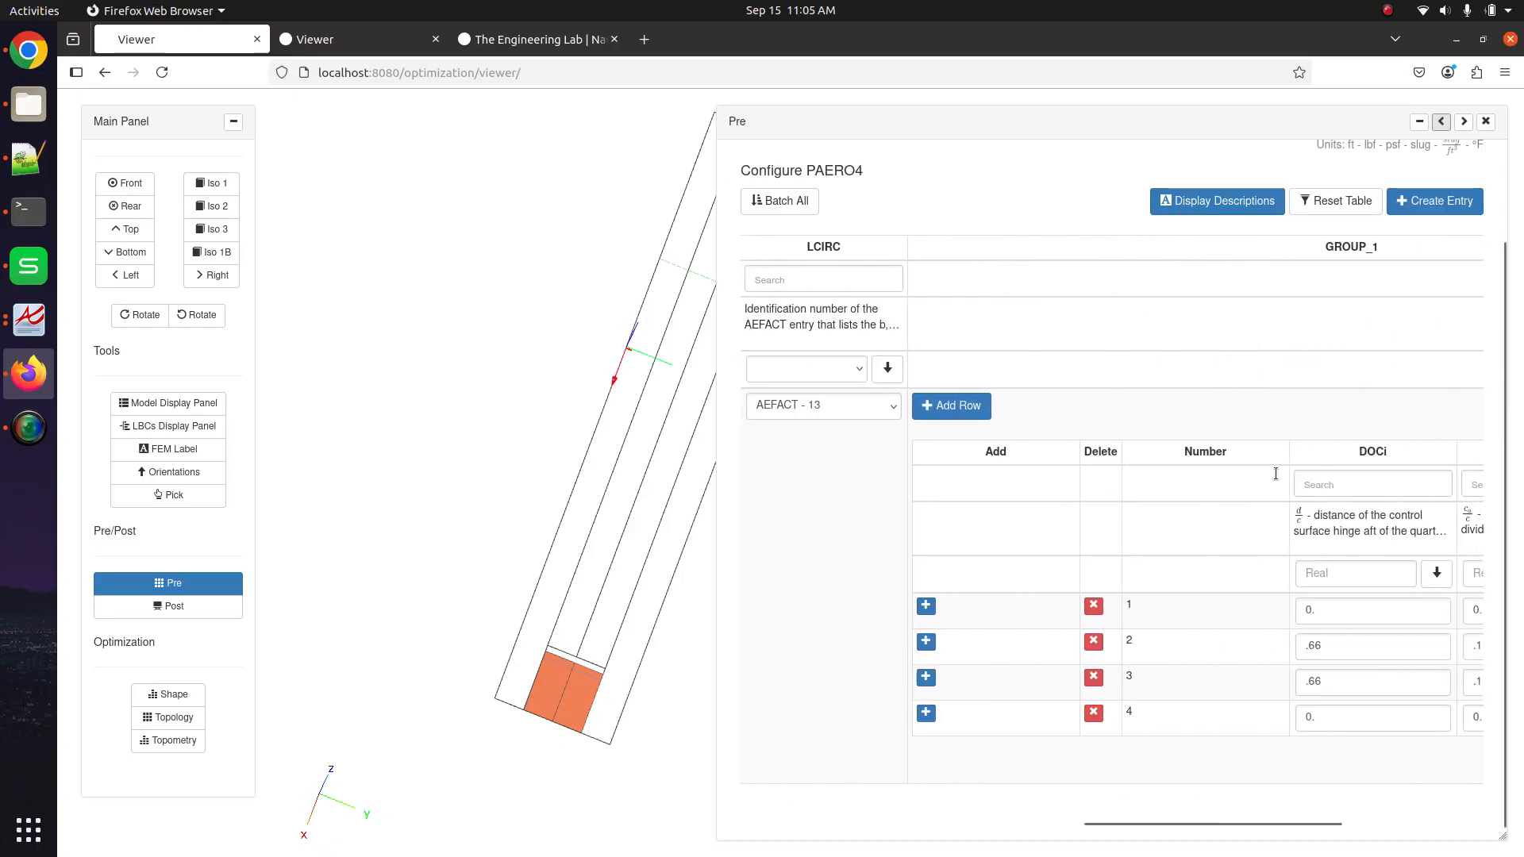
{"action": "scroll", "coordinate": [1031, 527], "scroll_direction": "right", "scroll_amount": 2}
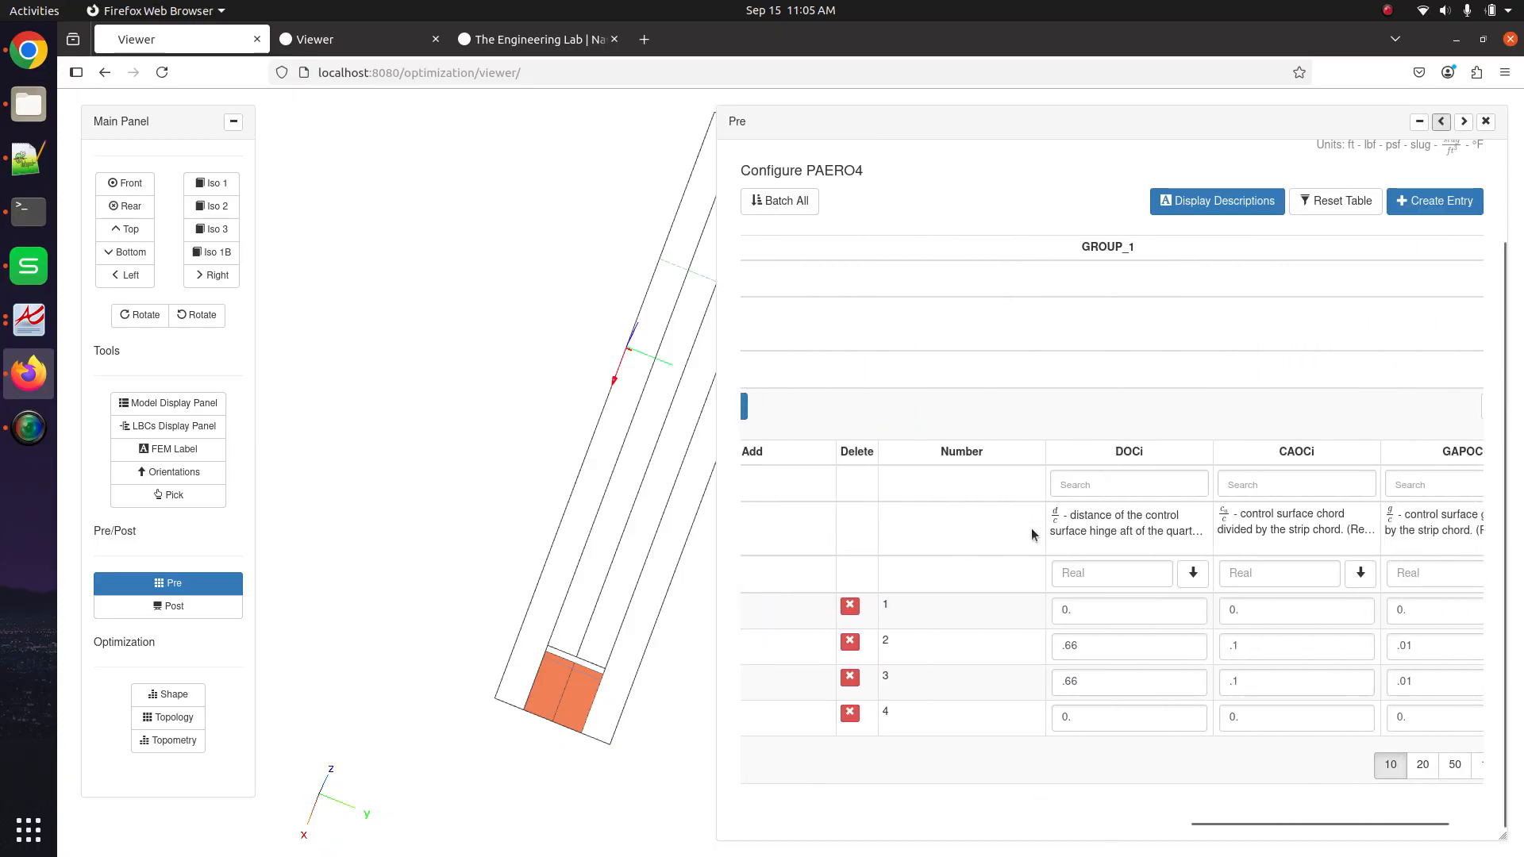
{"action": "left_click_drag", "start_coordinate": [504, 512], "coordinate": [397, 500]}
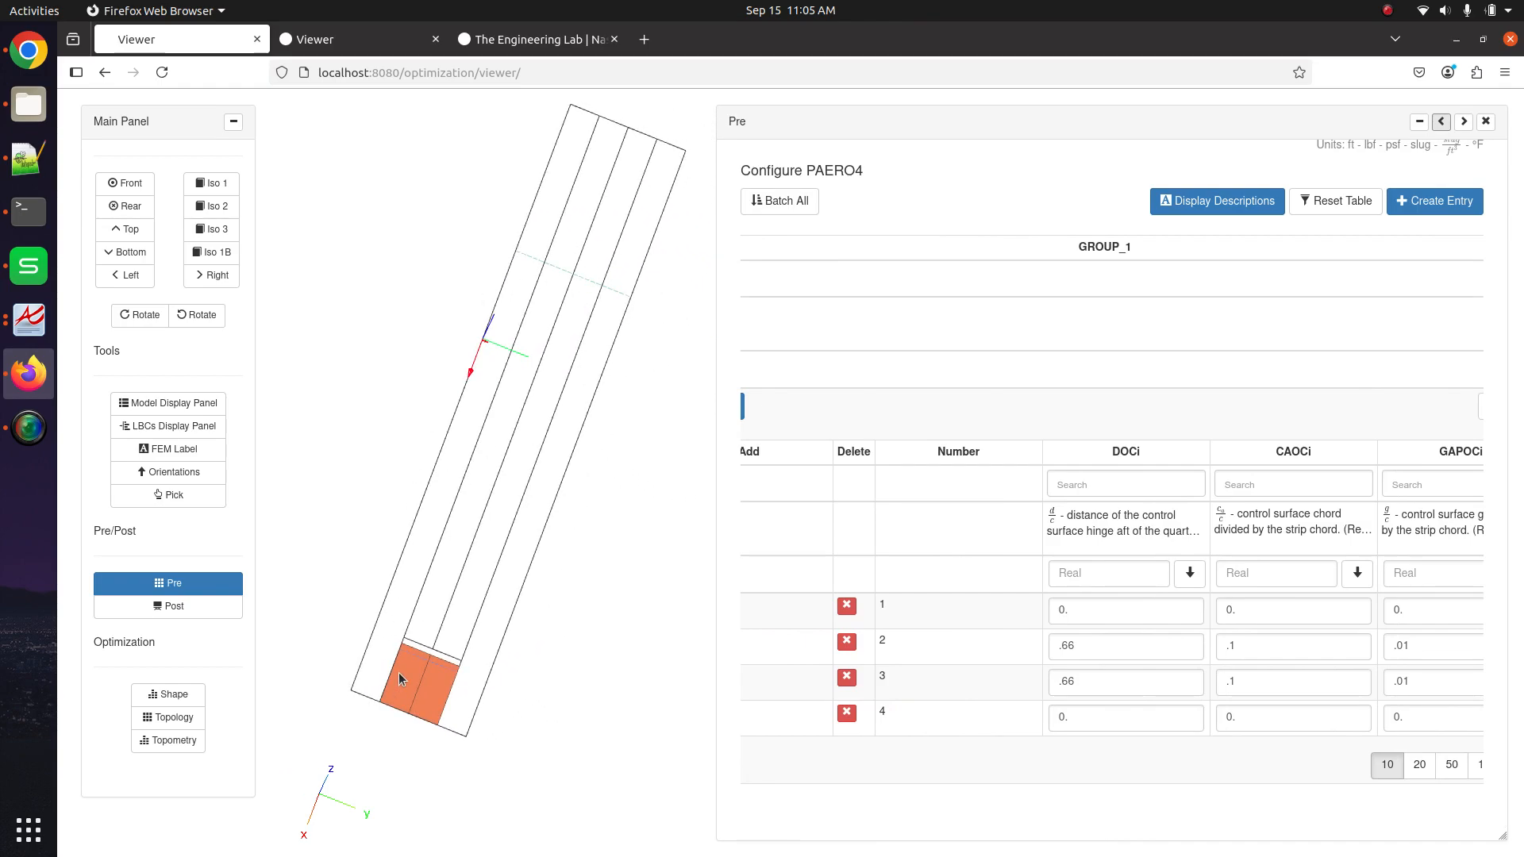
{"action": "left_click_drag", "start_coordinate": [399, 673], "coordinate": [484, 568]}
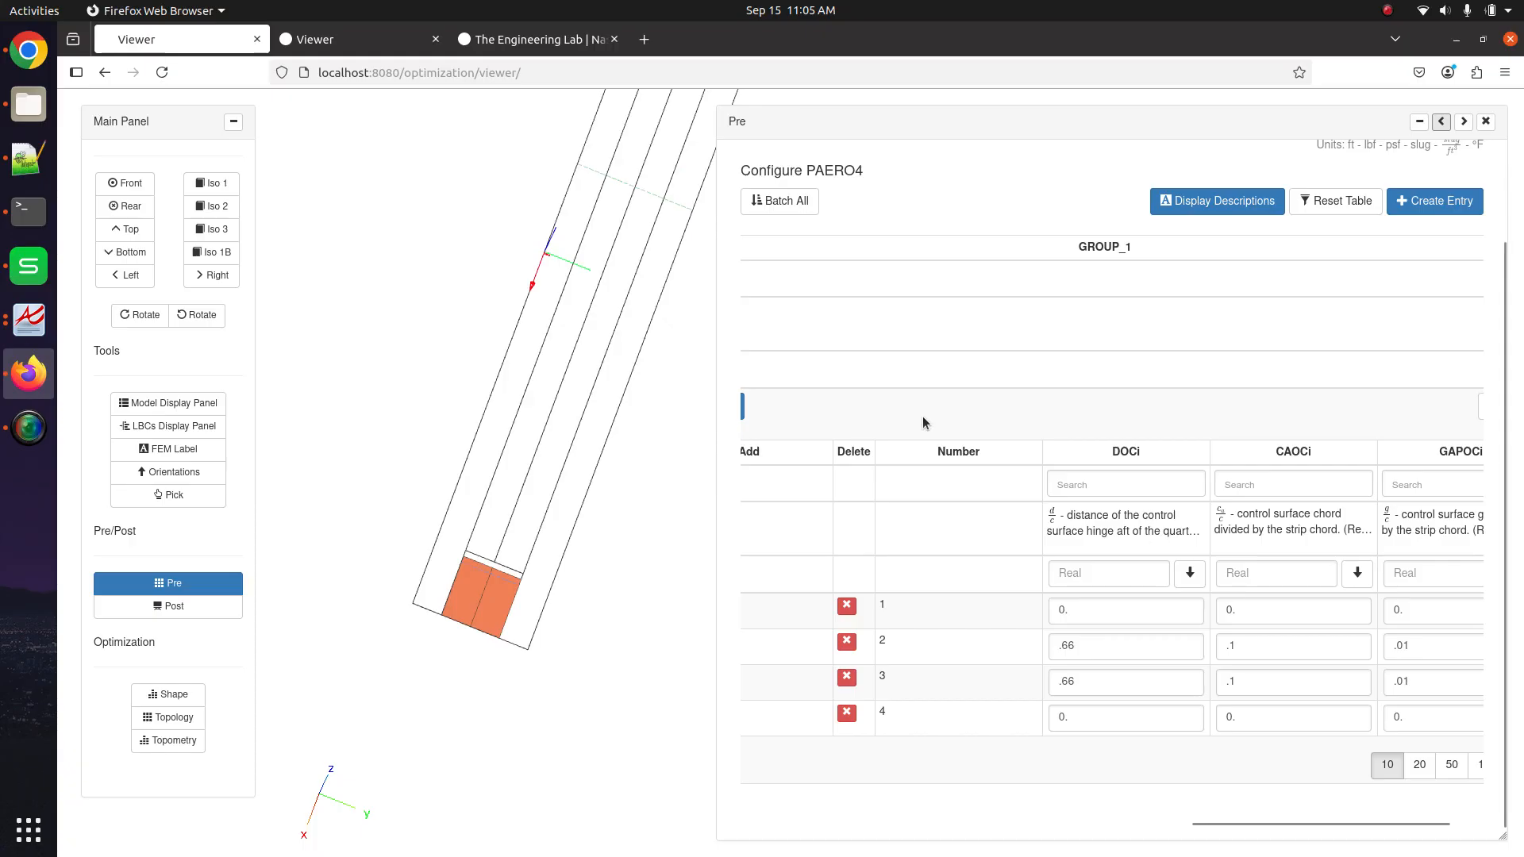
Switch to the MSC Nastran Quick Reference Guide (qrg.pdf) in Atril and go to its title page
{"action": "left_click", "coordinate": [44, 321]}
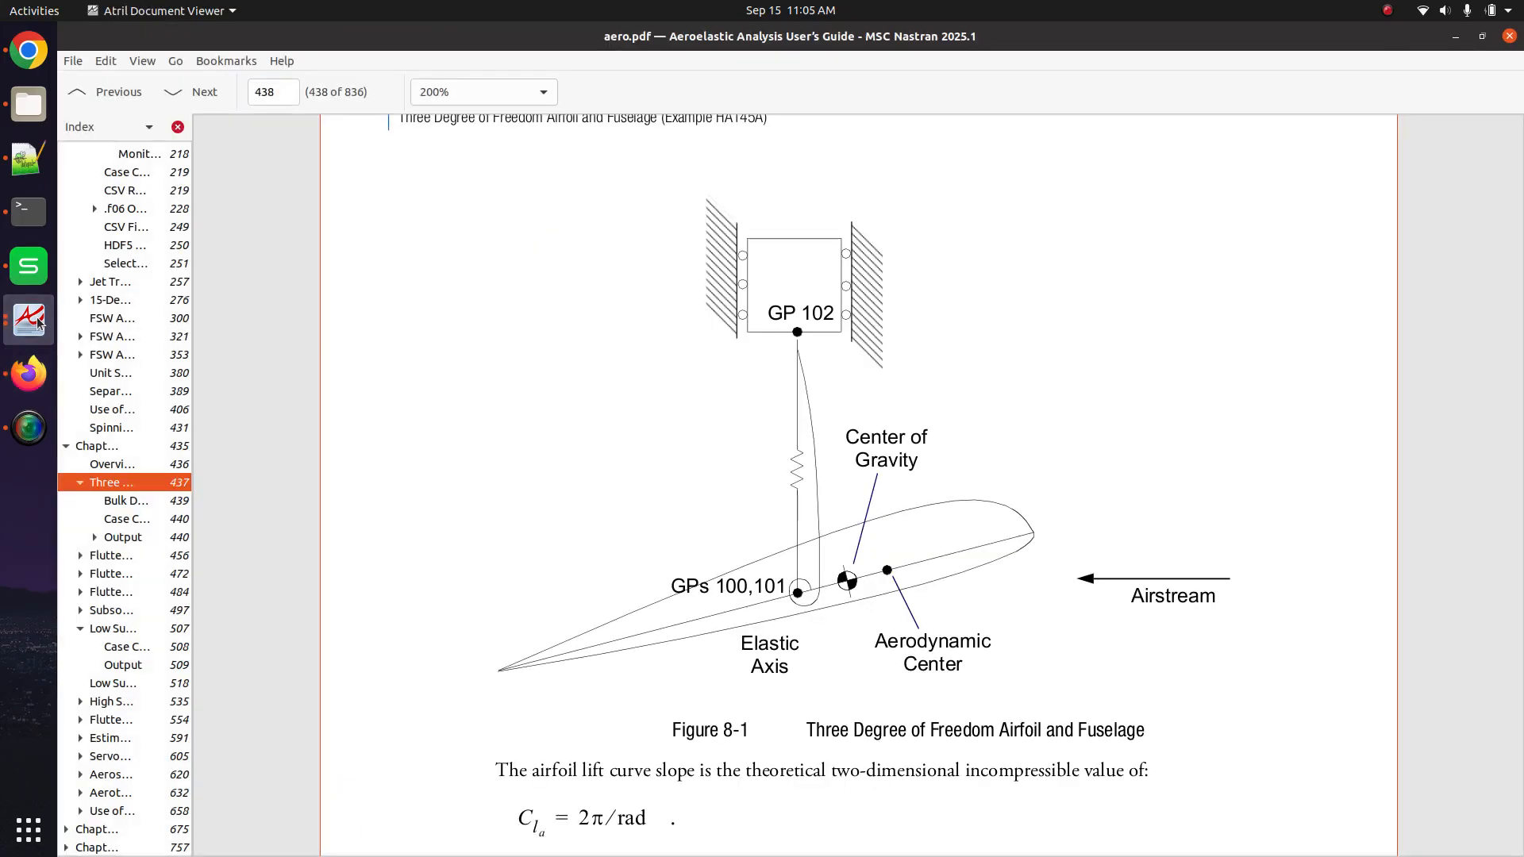
{"action": "left_click", "coordinate": [43, 322]}
{"action": "left_click", "coordinate": [196, 260]}
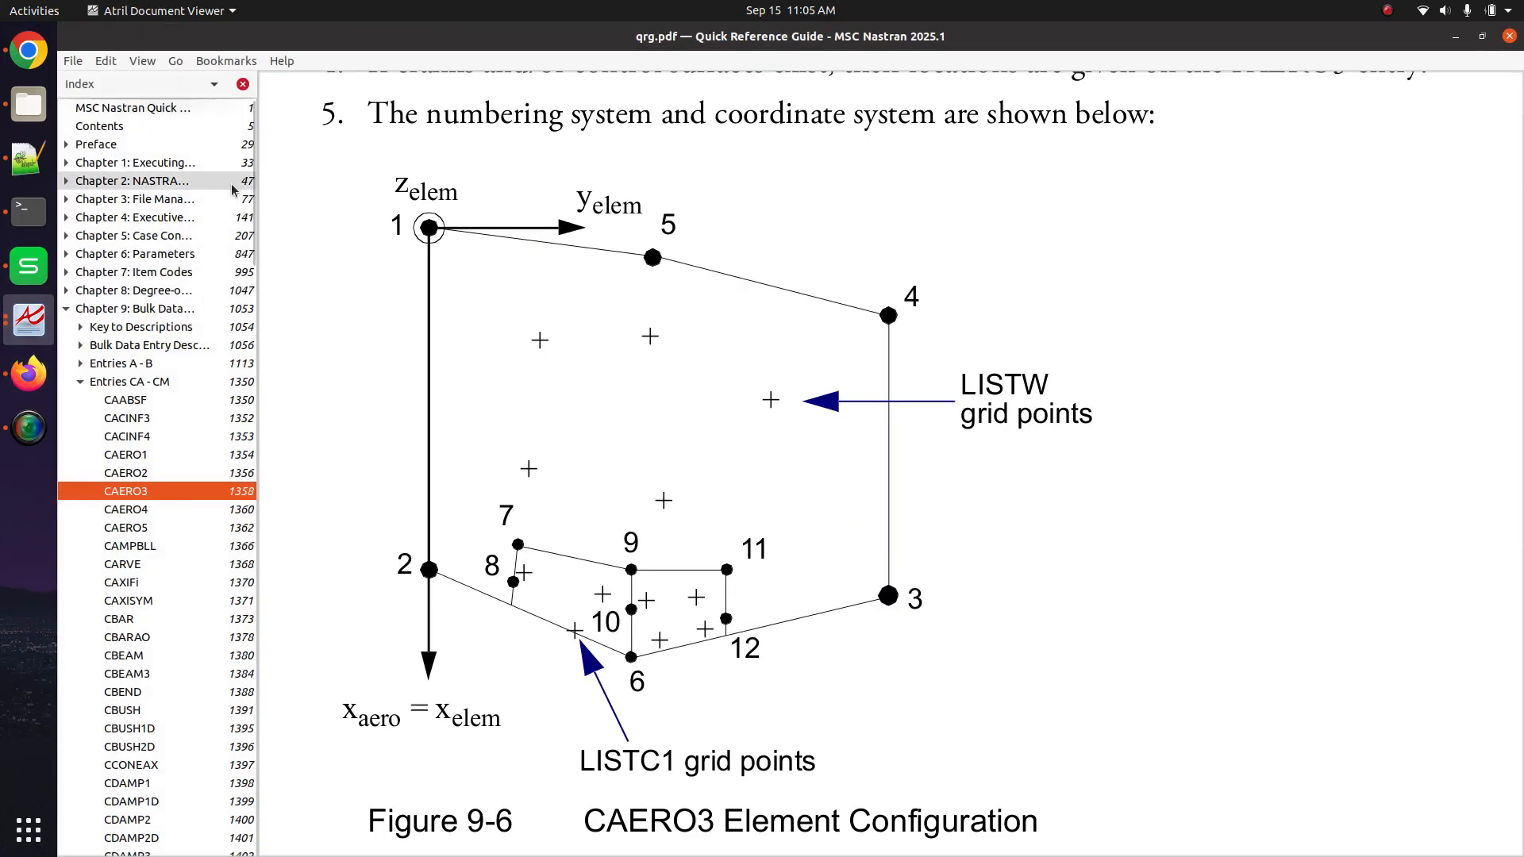
{"action": "left_click", "coordinate": [131, 107]}
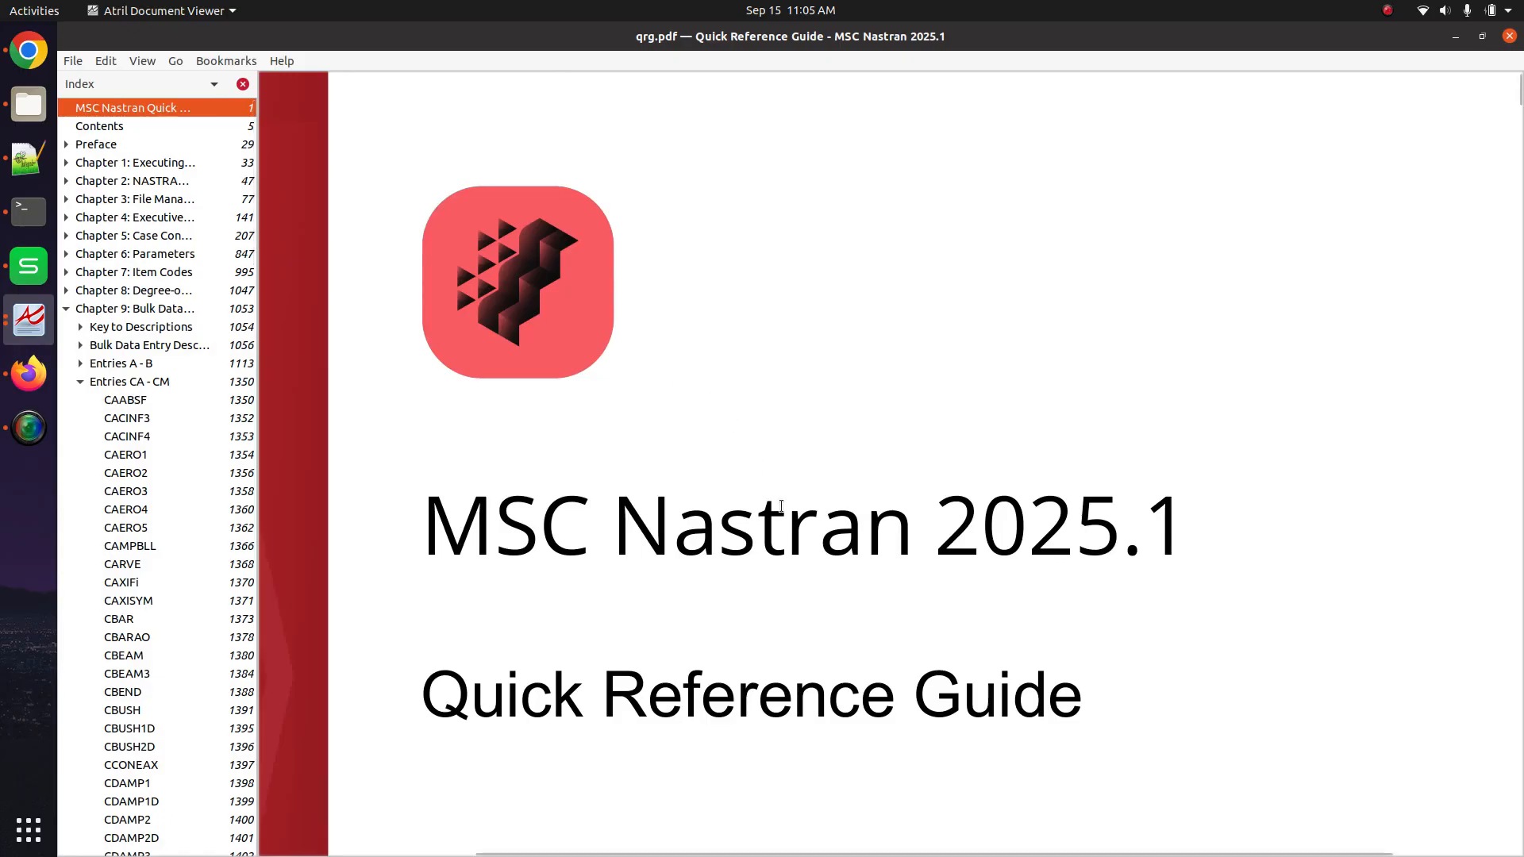
Search the guide for "paero4" and follow the contents link to the PAERO4 entry
{"action": "key", "text": "ctrl+f"}
{"action": "type", "text": "paero3"}
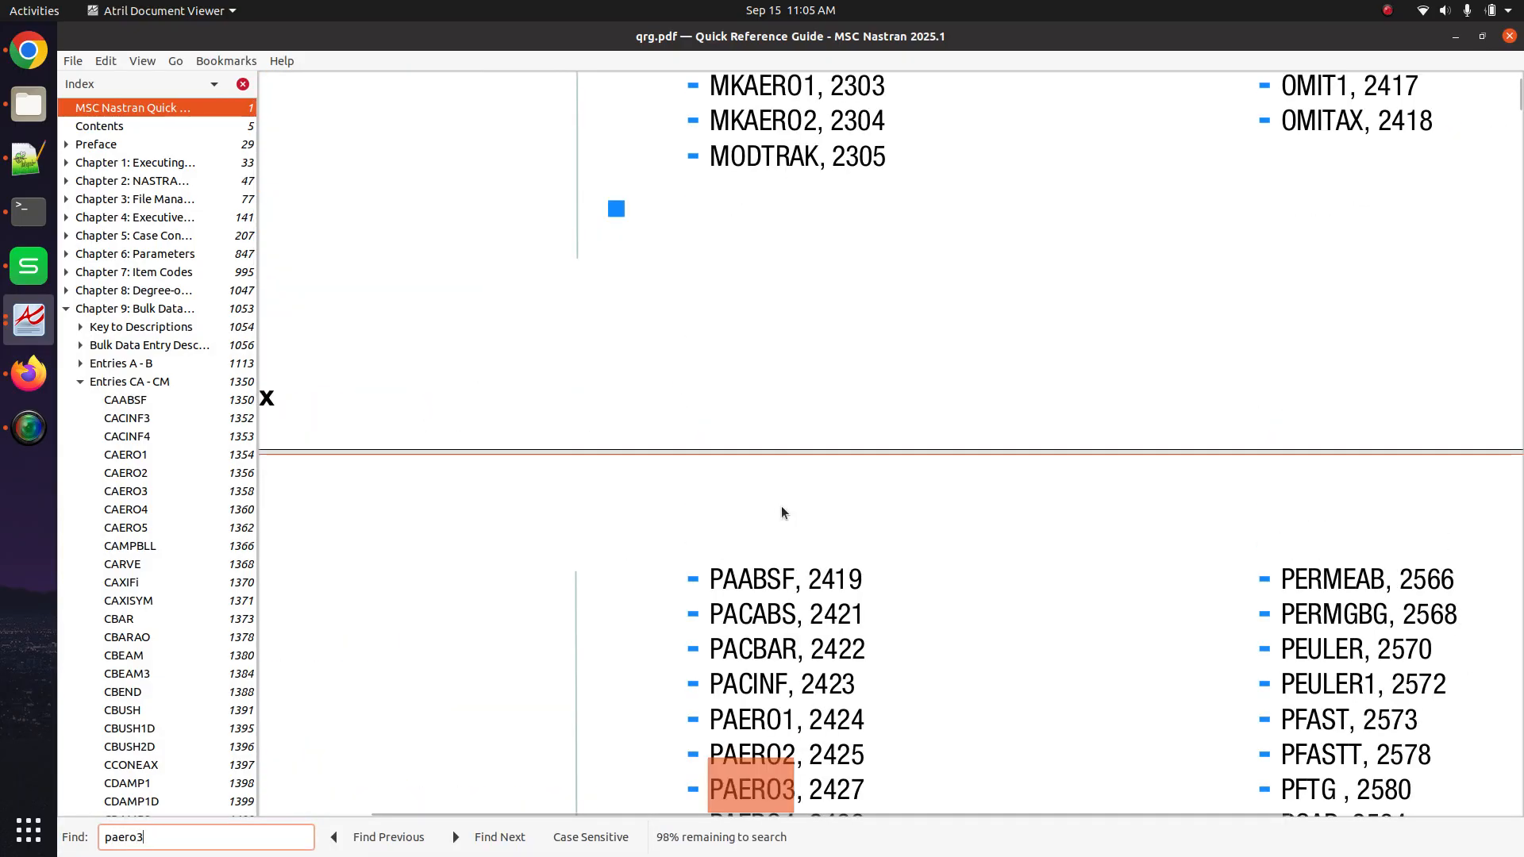
{"action": "key", "text": "BackSpace"}
{"action": "type", "text": "4"}
{"action": "scroll", "coordinate": [781, 506], "scroll_direction": "down", "scroll_amount": 5}
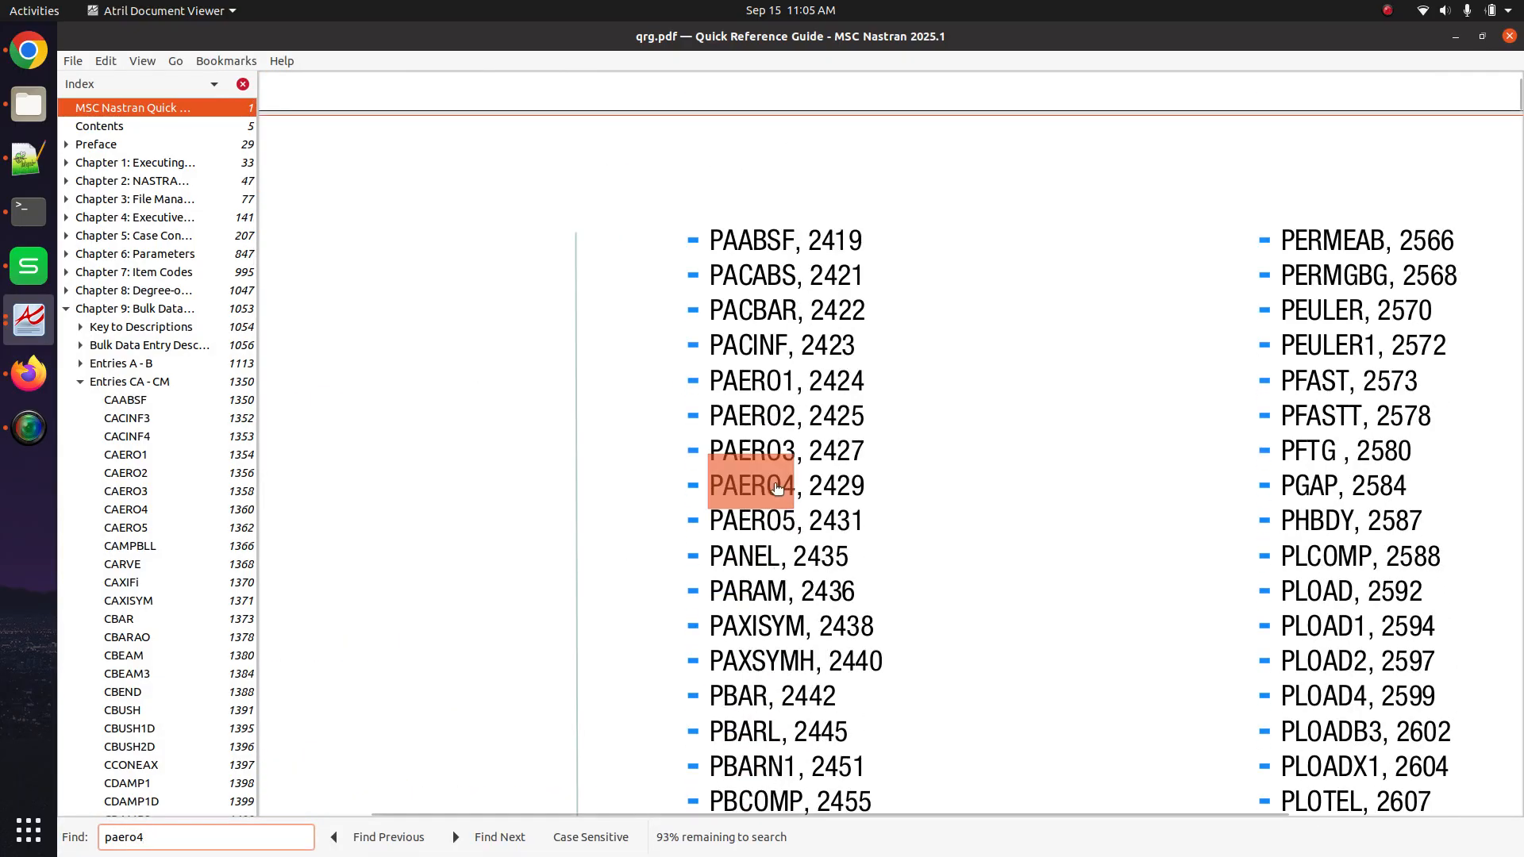
{"action": "left_click", "coordinate": [777, 570]}
Read the PAERO4 field descriptions, its remarks and Table 9-31 with the AEFACT entry formats for Strip theory
{"action": "scroll", "coordinate": [605, 576], "scroll_direction": "down", "scroll_amount": 10}
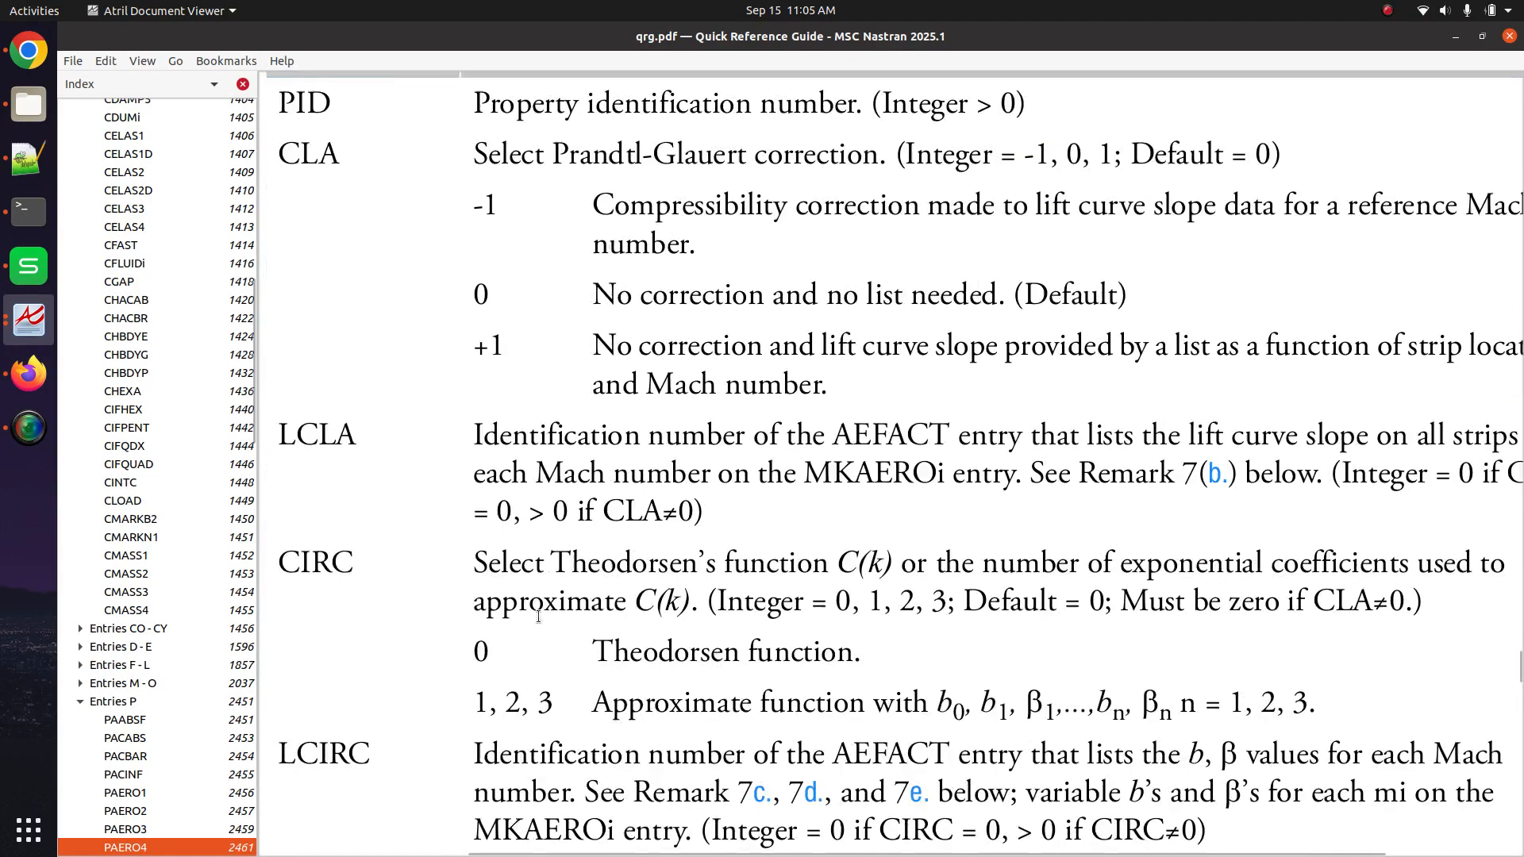
{"action": "left_click_drag", "start_coordinate": [508, 274], "coordinate": [760, 704]}
{"action": "scroll", "coordinate": [759, 704], "scroll_direction": "down", "scroll_amount": 6}
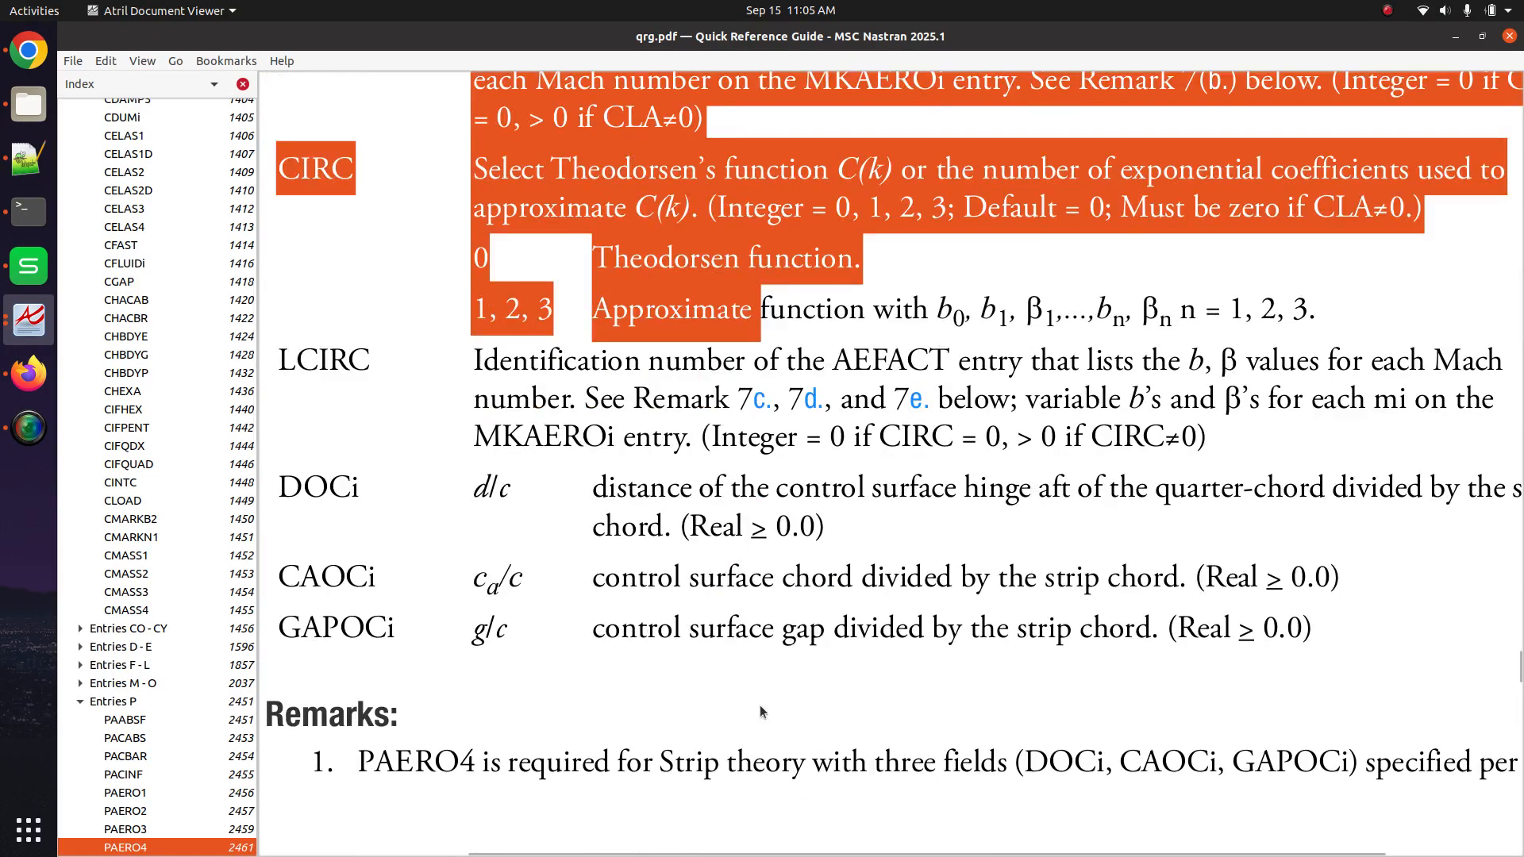
{"action": "scroll", "coordinate": [759, 704], "scroll_direction": "down", "scroll_amount": 5}
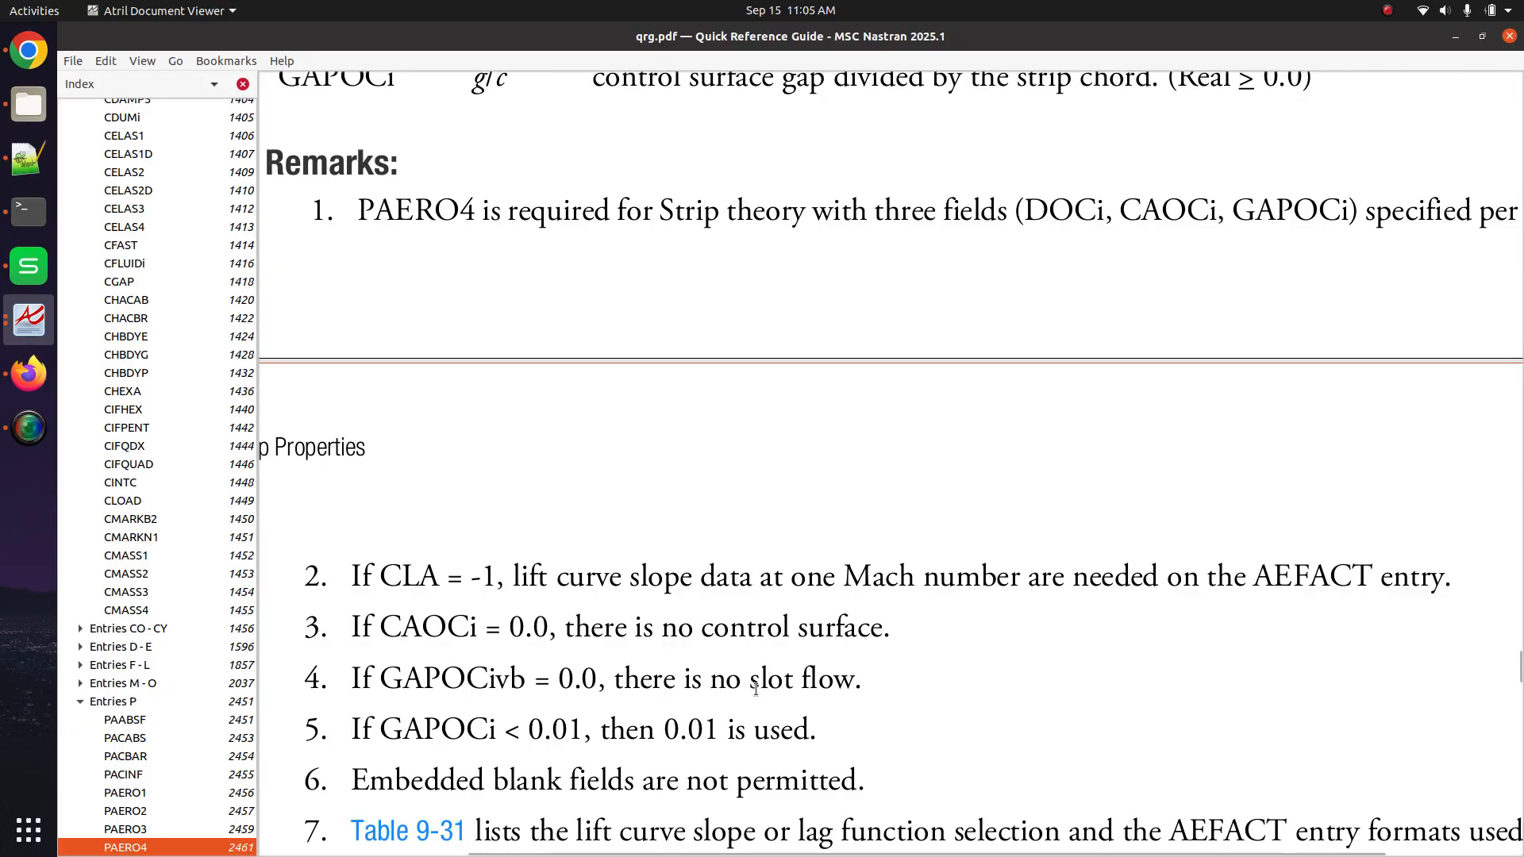
{"action": "left_click_drag", "start_coordinate": [352, 171], "coordinate": [401, 212]}
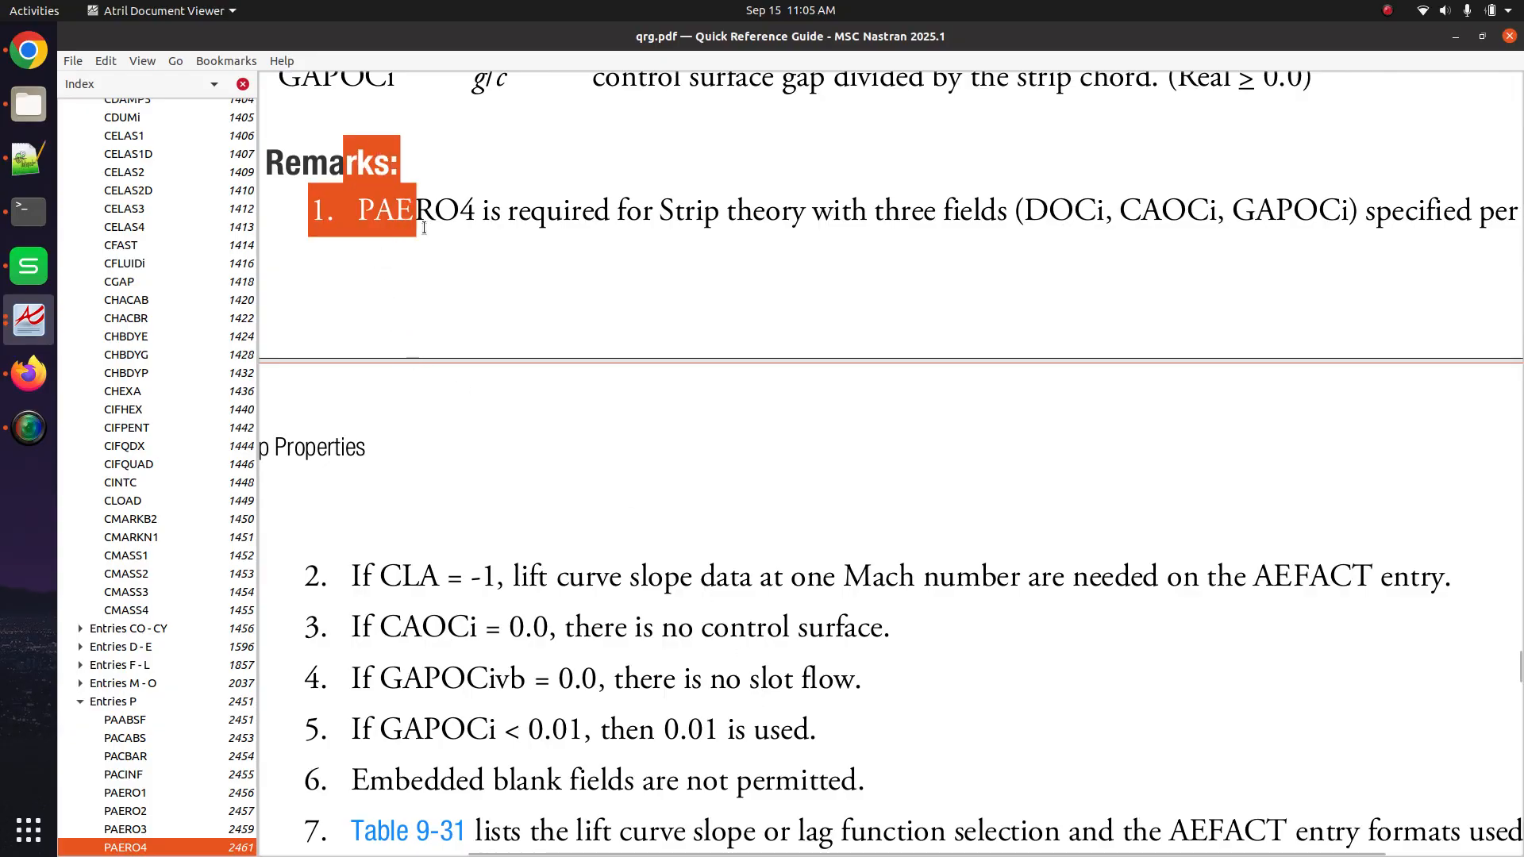
{"action": "scroll", "coordinate": [488, 635], "scroll_direction": "down", "scroll_amount": 3}
{"action": "left_click_drag", "start_coordinate": [499, 256], "coordinate": [742, 660]}
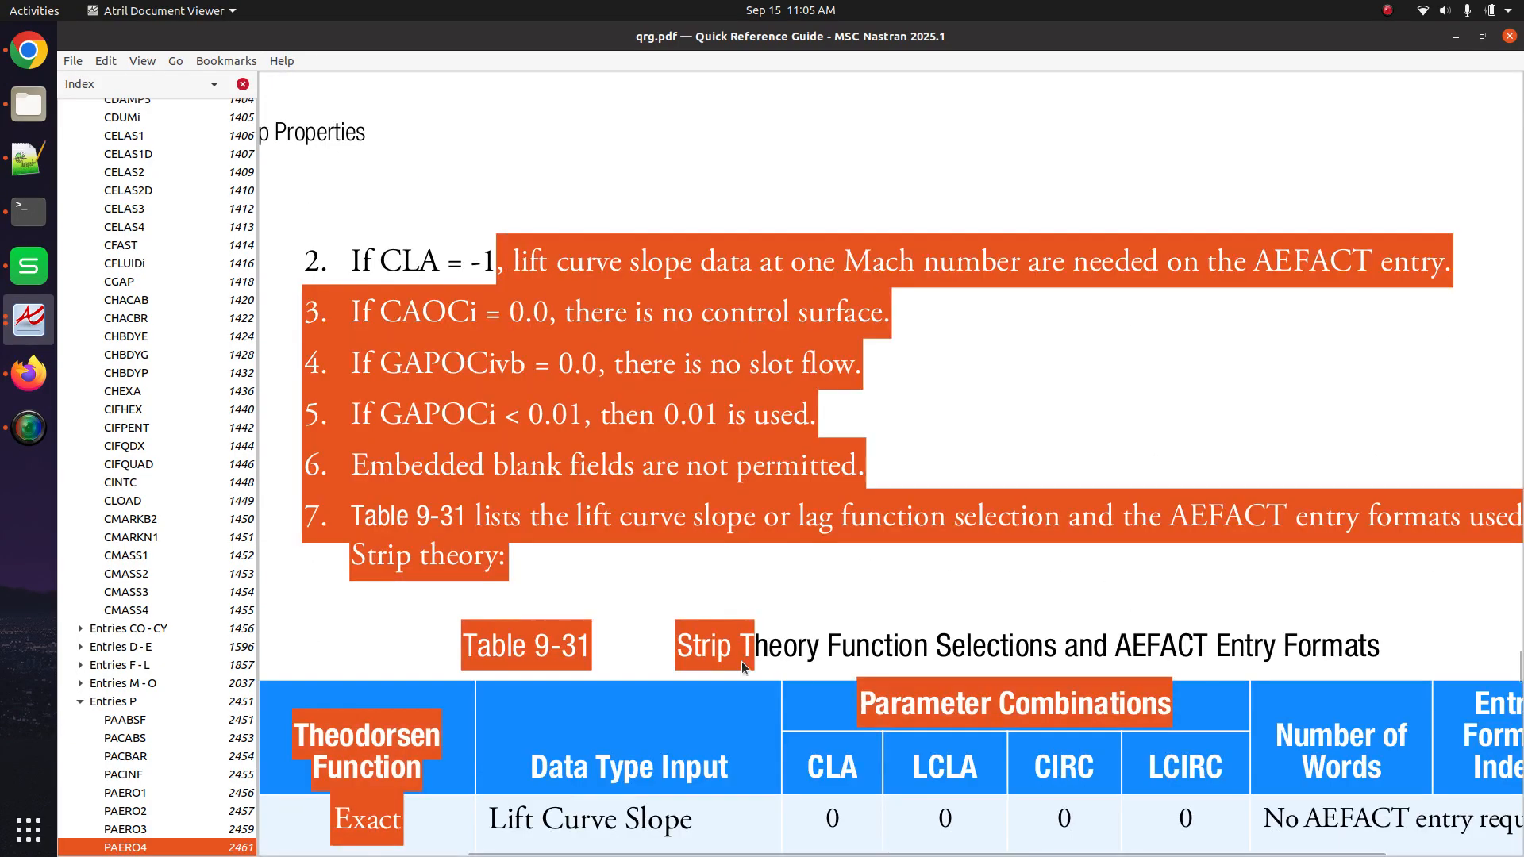
{"action": "scroll", "coordinate": [741, 660], "scroll_direction": "down", "scroll_amount": 5}
{"action": "scroll", "coordinate": [741, 660], "scroll_direction": "down", "scroll_amount": 2}
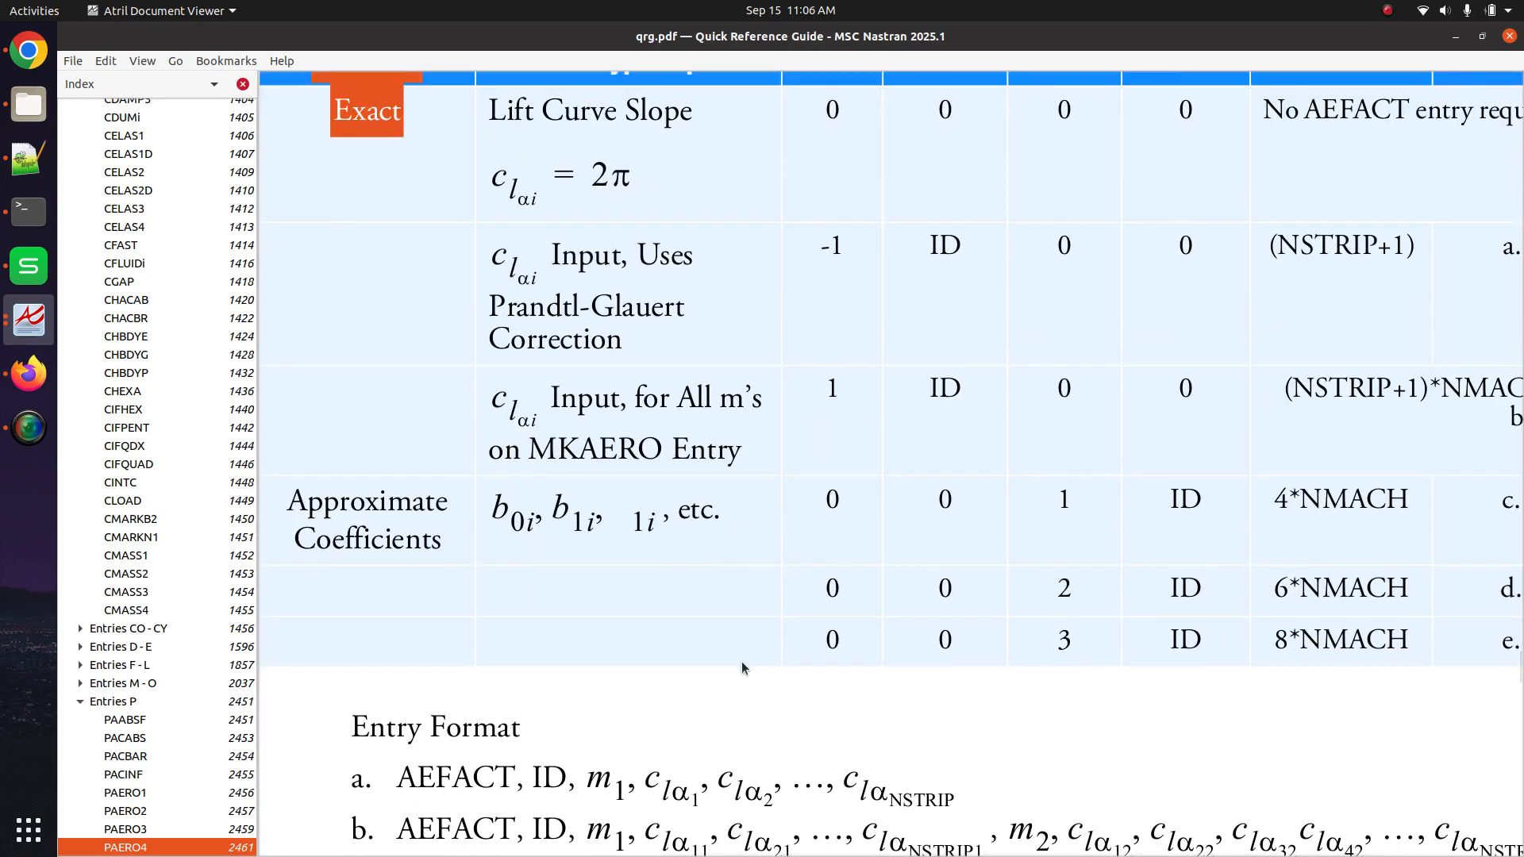
{"action": "scroll", "coordinate": [741, 661], "scroll_direction": "down", "scroll_amount": 3}
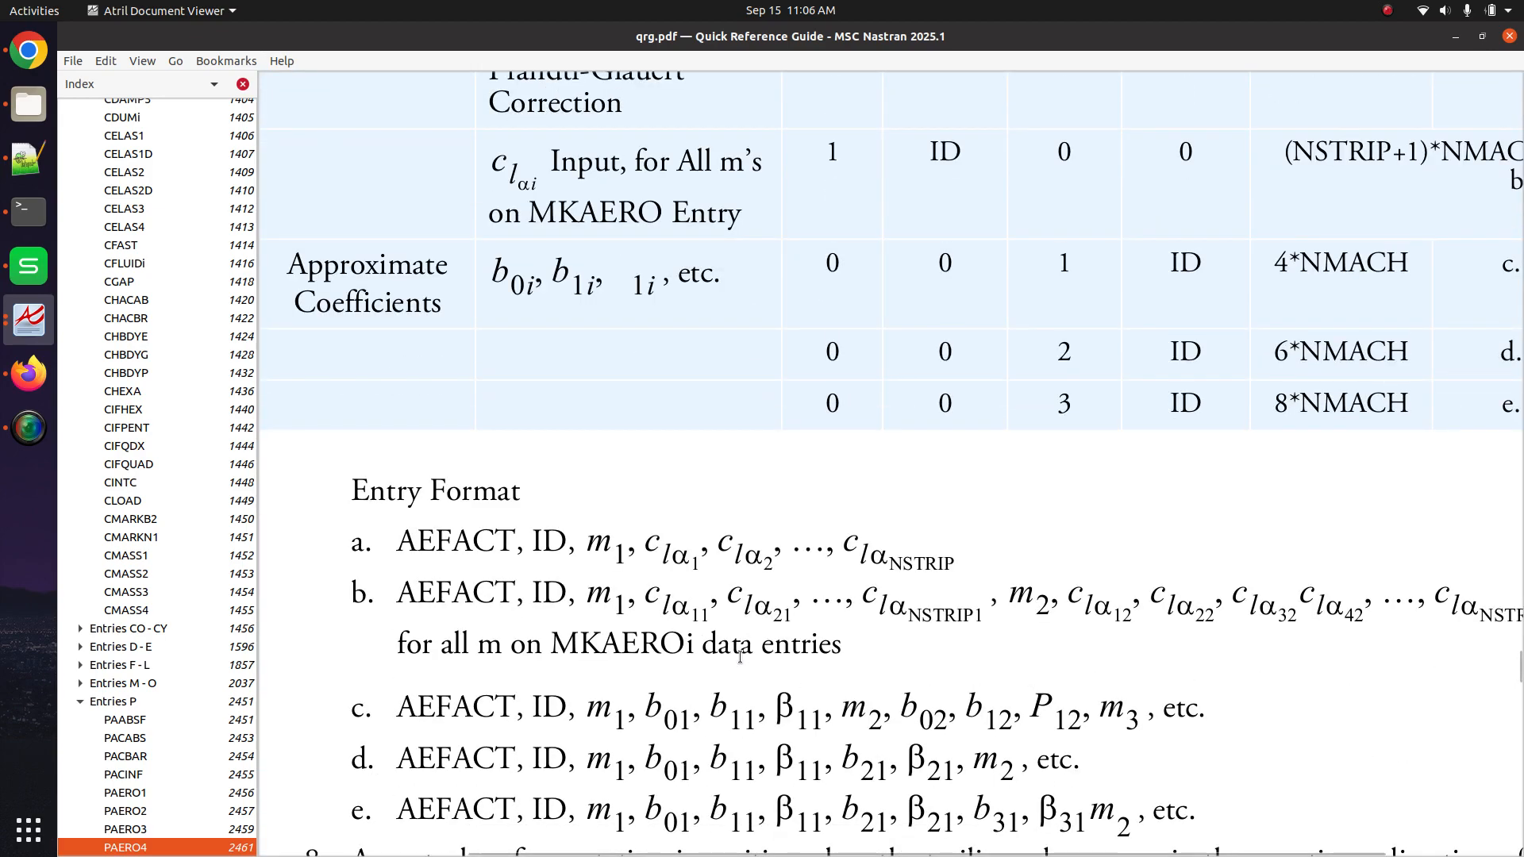
{"action": "scroll", "coordinate": [740, 656], "scroll_direction": "down", "scroll_amount": 6}
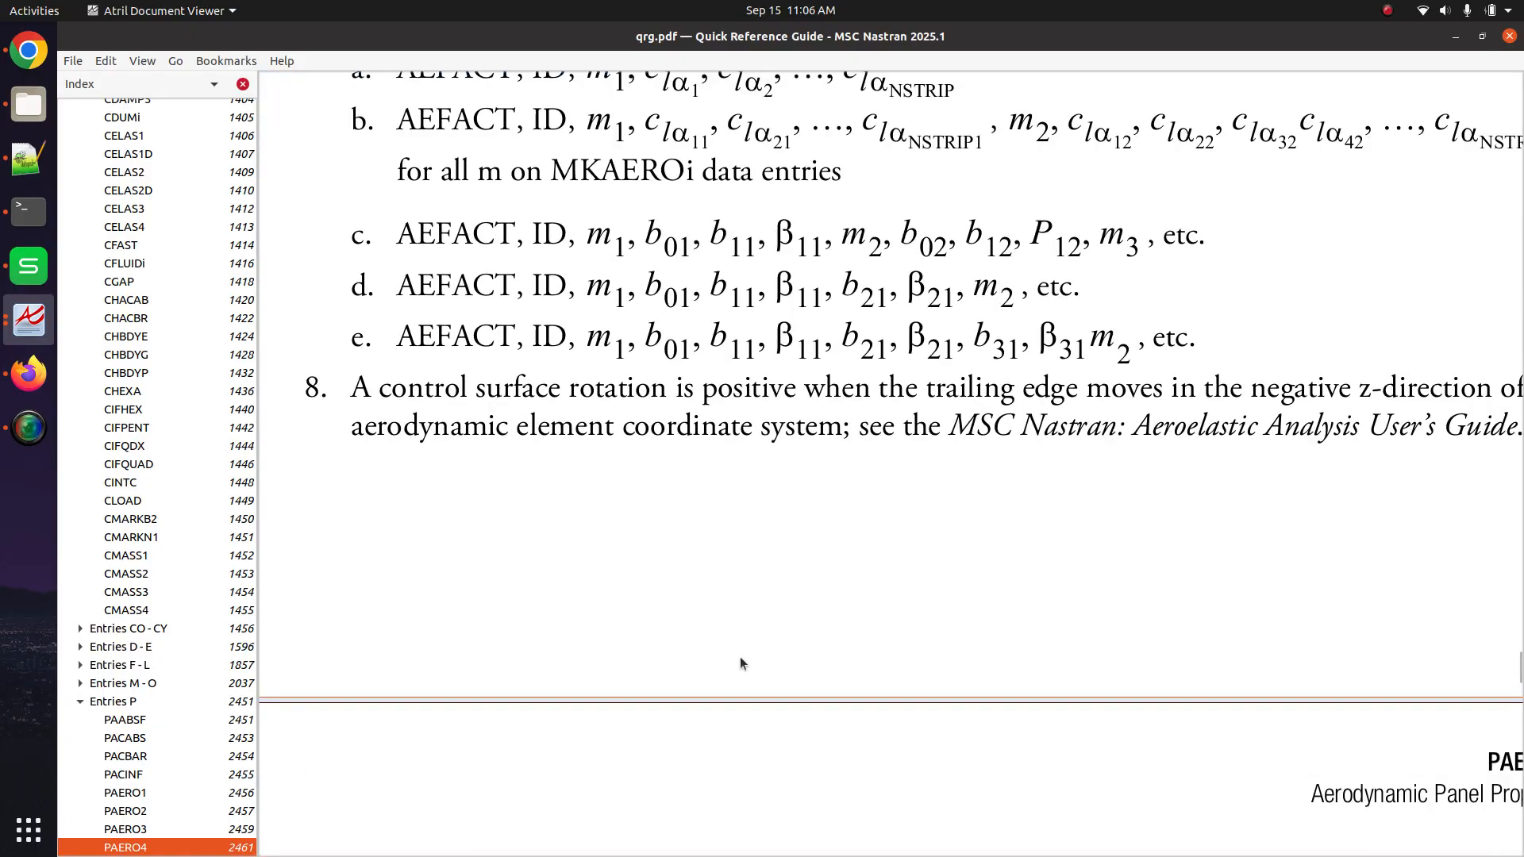
Switch back to the viewer in Firefox and set DOCi of row 2 in the PAERO4 table to .7
{"action": "scroll", "coordinate": [740, 656], "scroll_direction": "down", "scroll_amount": 3}
{"action": "scroll", "coordinate": [726, 659], "scroll_direction": "up", "scroll_amount": 3}
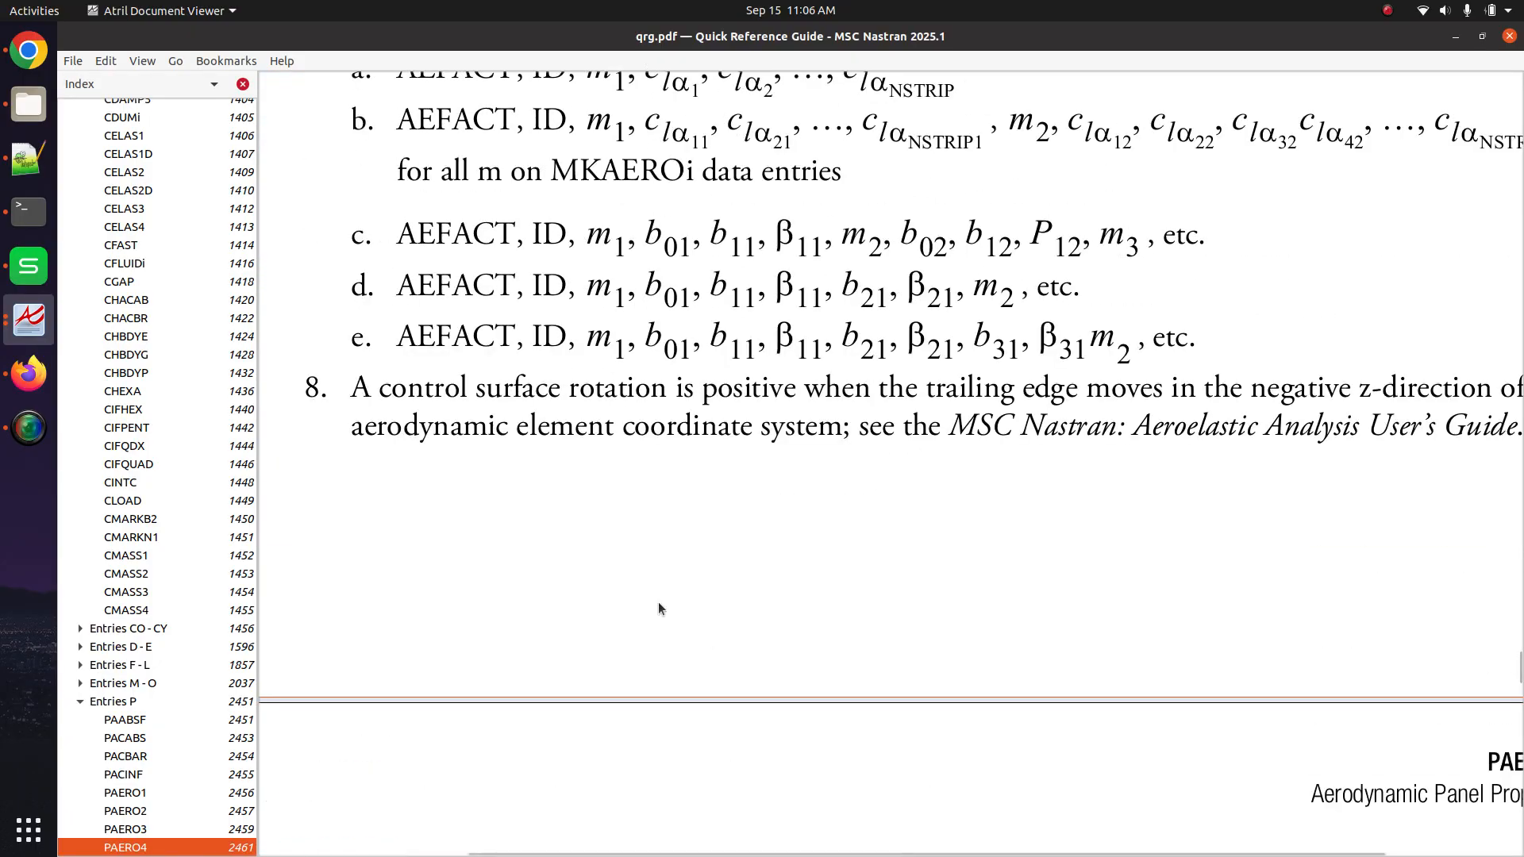
{"action": "left_click", "coordinate": [30, 392]}
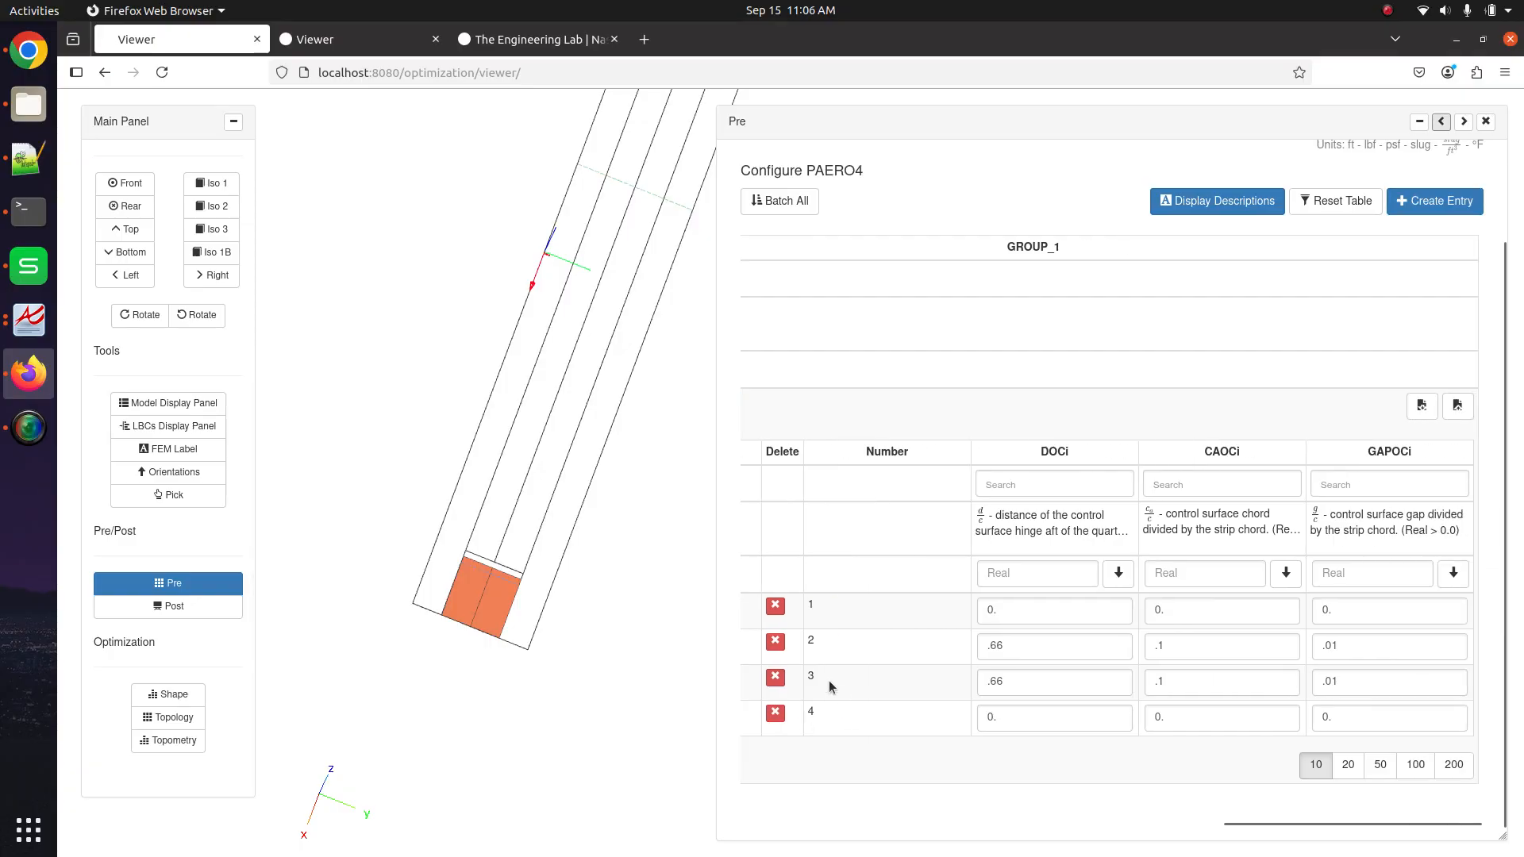
{"action": "scroll", "coordinate": [874, 675], "scroll_direction": "right", "scroll_amount": 1}
{"action": "left_click_drag", "start_coordinate": [481, 560], "coordinate": [503, 621]}
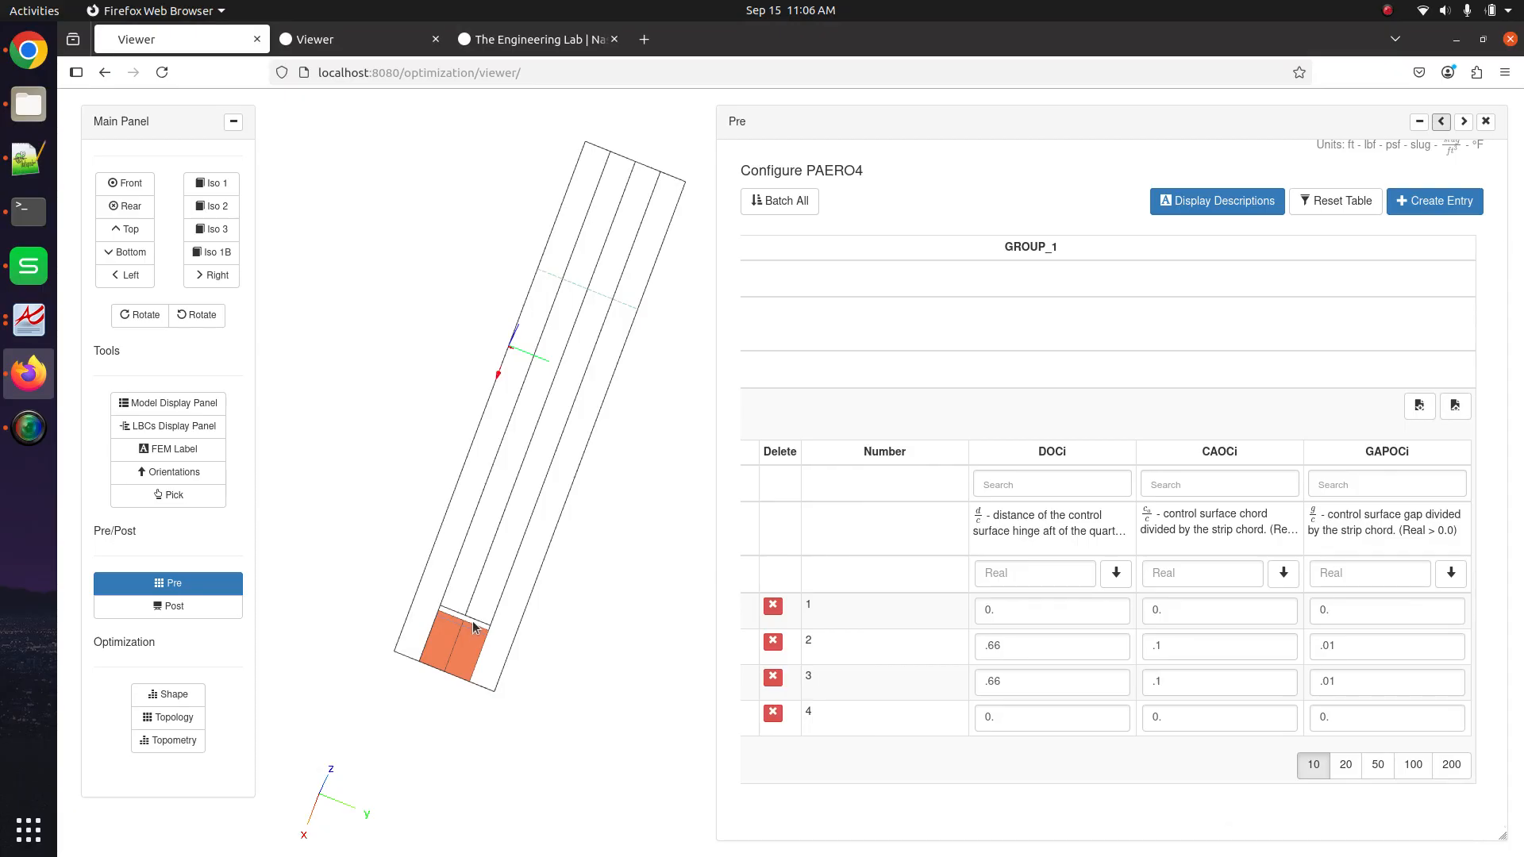
{"action": "scroll", "coordinate": [1098, 665], "scroll_direction": "down", "scroll_amount": 1}
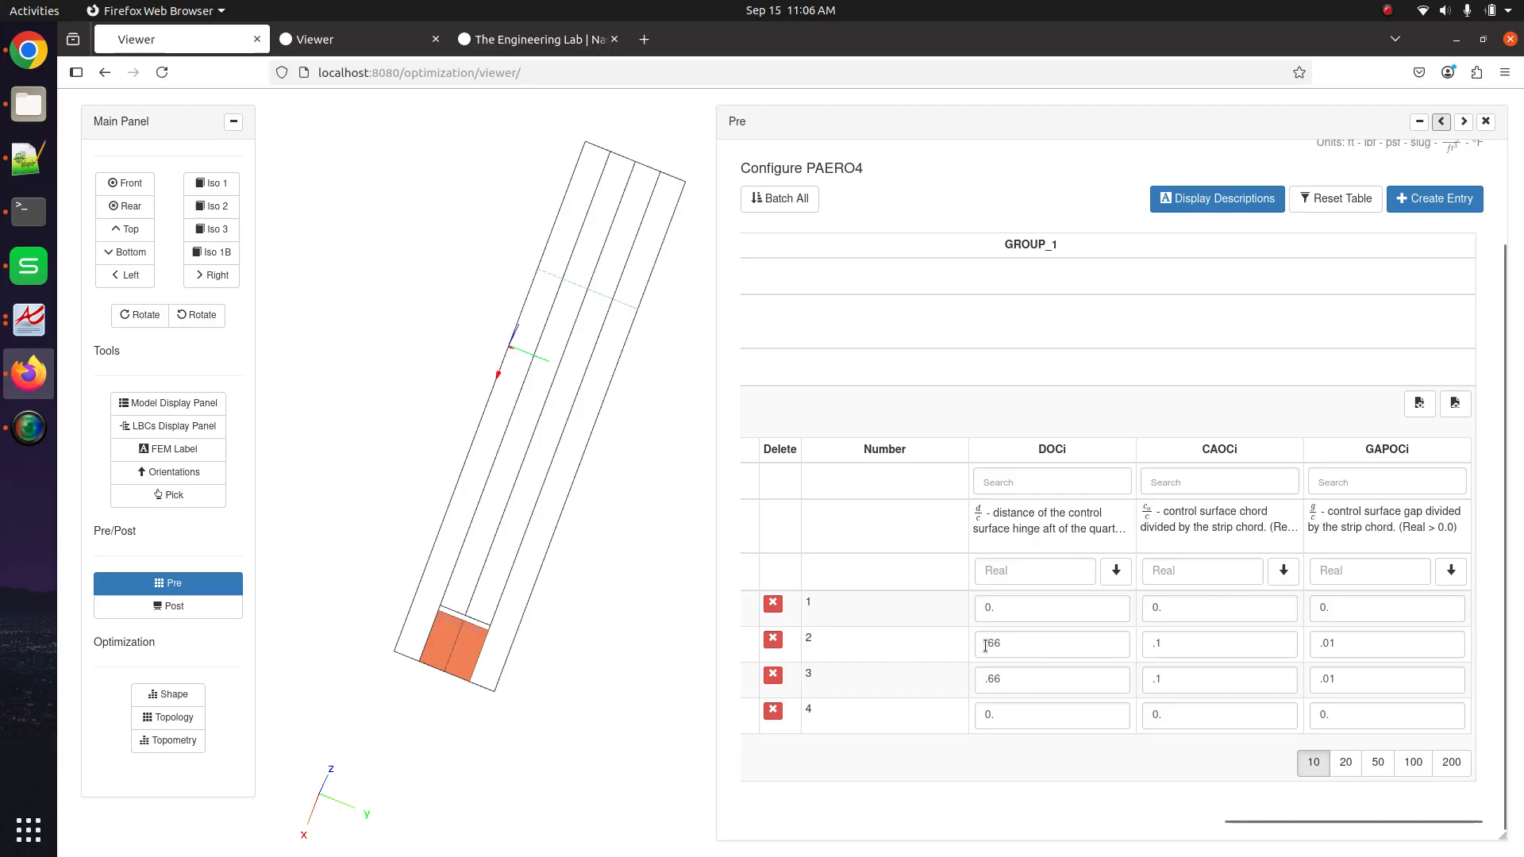
{"action": "left_click_drag", "start_coordinate": [988, 645], "coordinate": [1045, 649]}
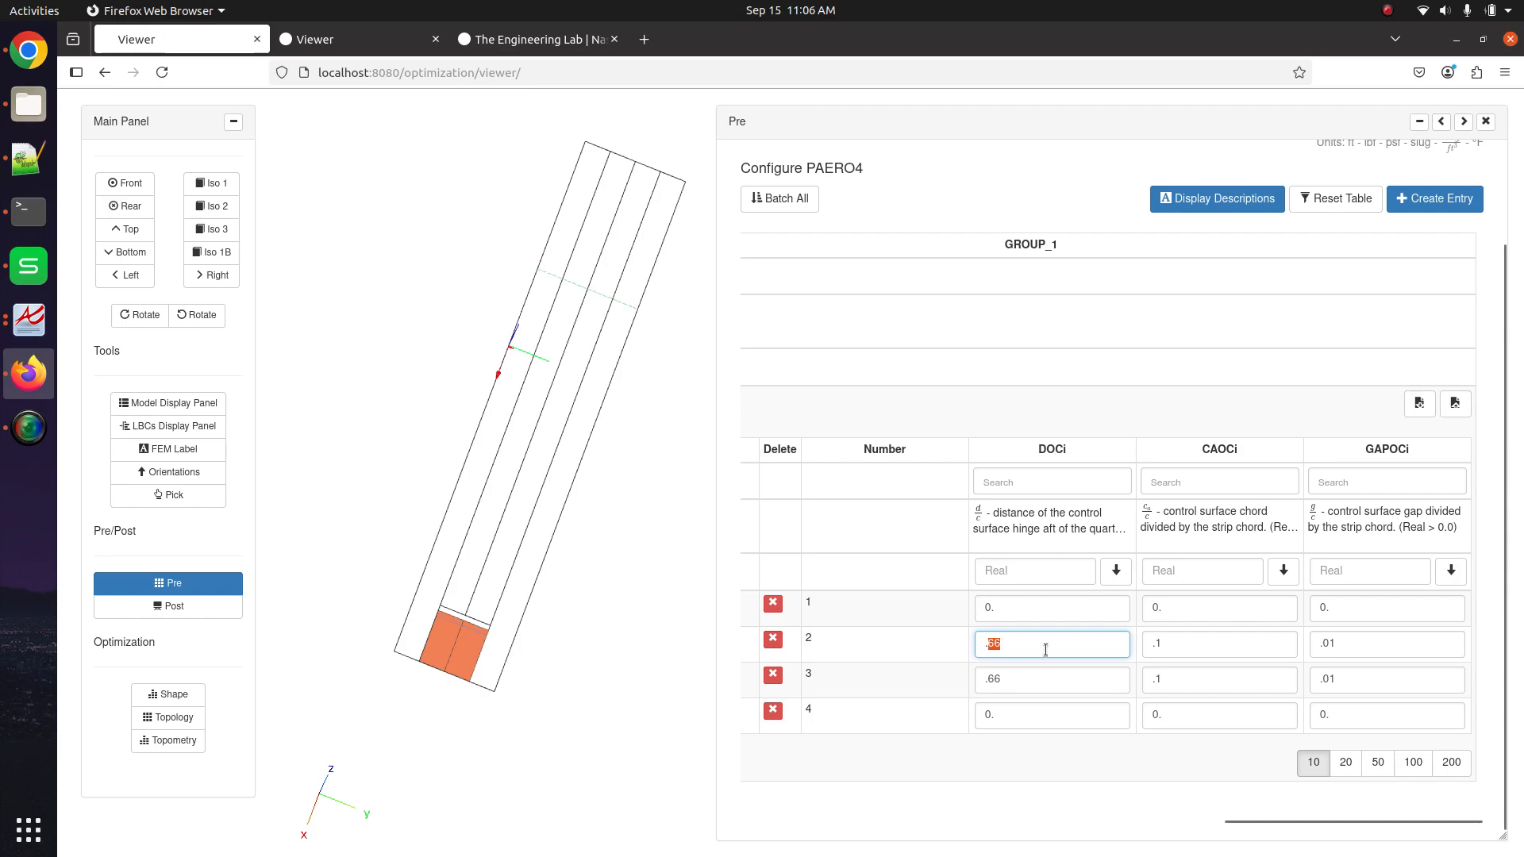
{"action": "type", "text": "7"}
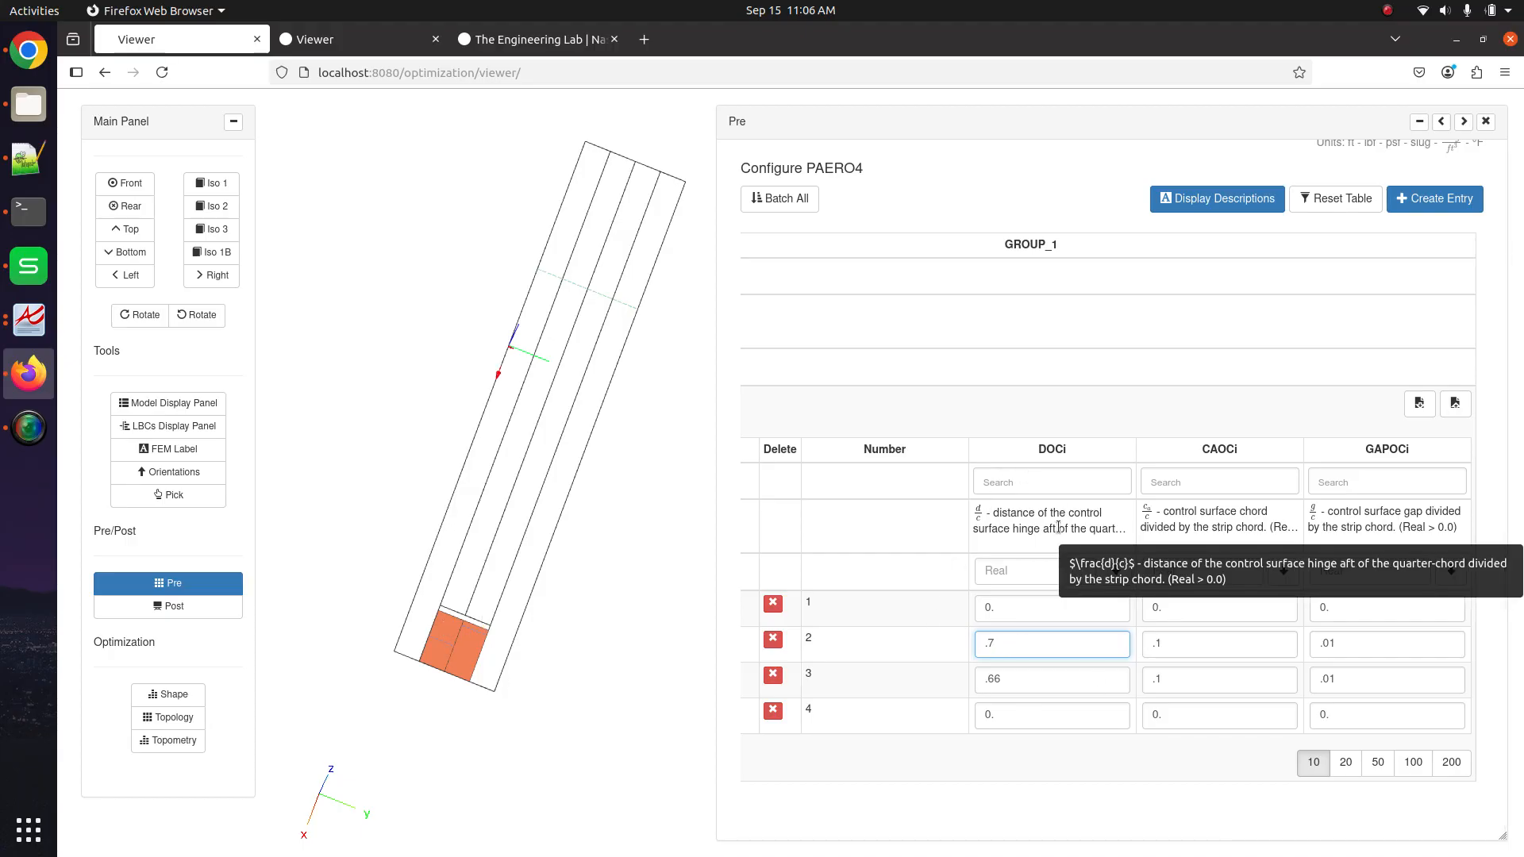
Hide the CAERO4 1000 (Control Surfaces) elements, keep their wireframe, close the Pre window and inspect the hinge lines up close
{"action": "left_click", "coordinate": [169, 403]}
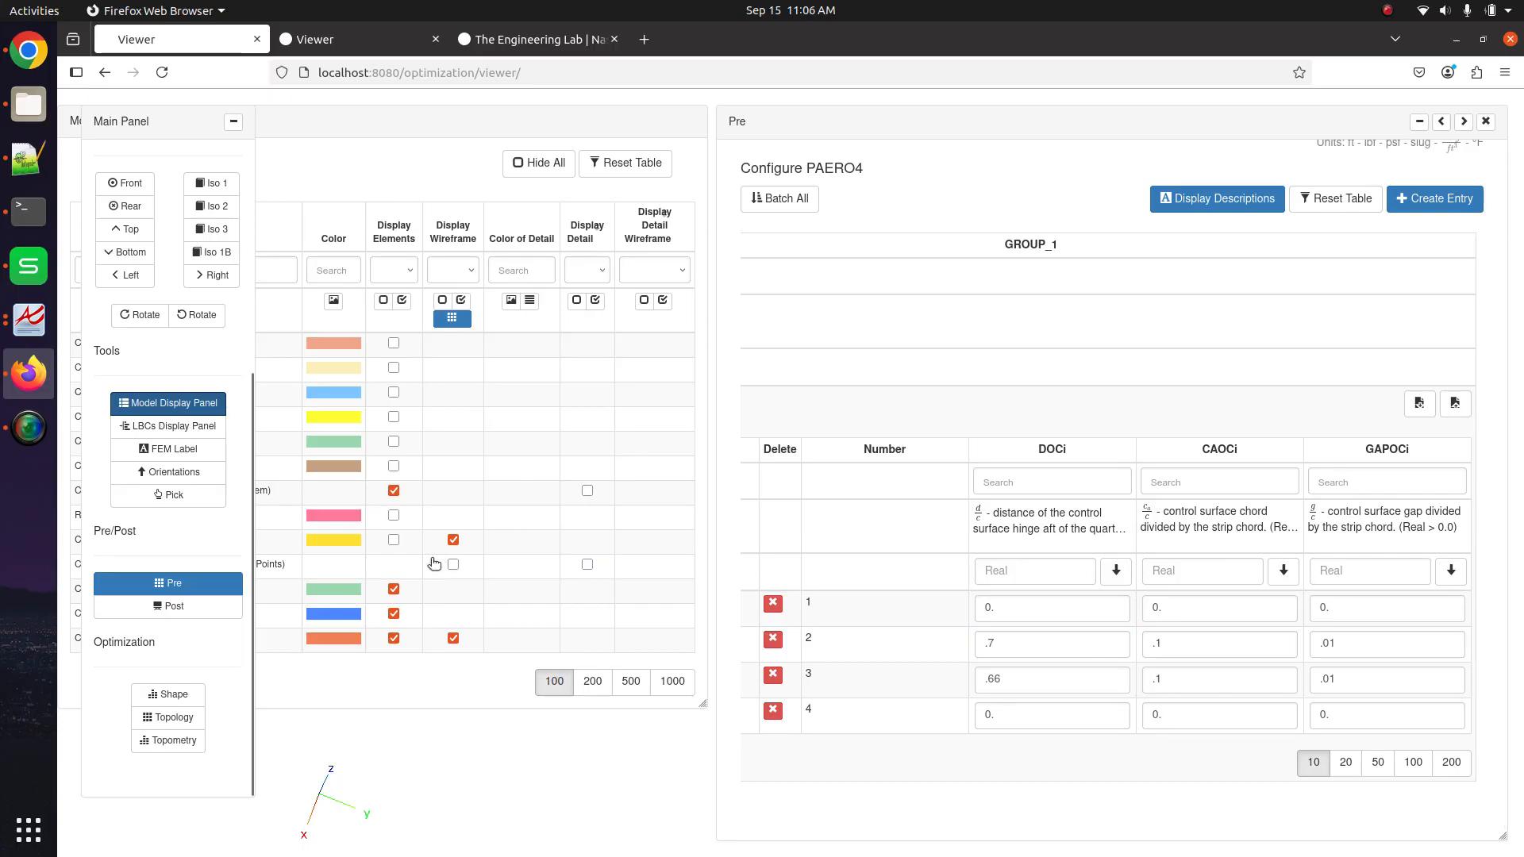
{"action": "left_click", "coordinate": [393, 638]}
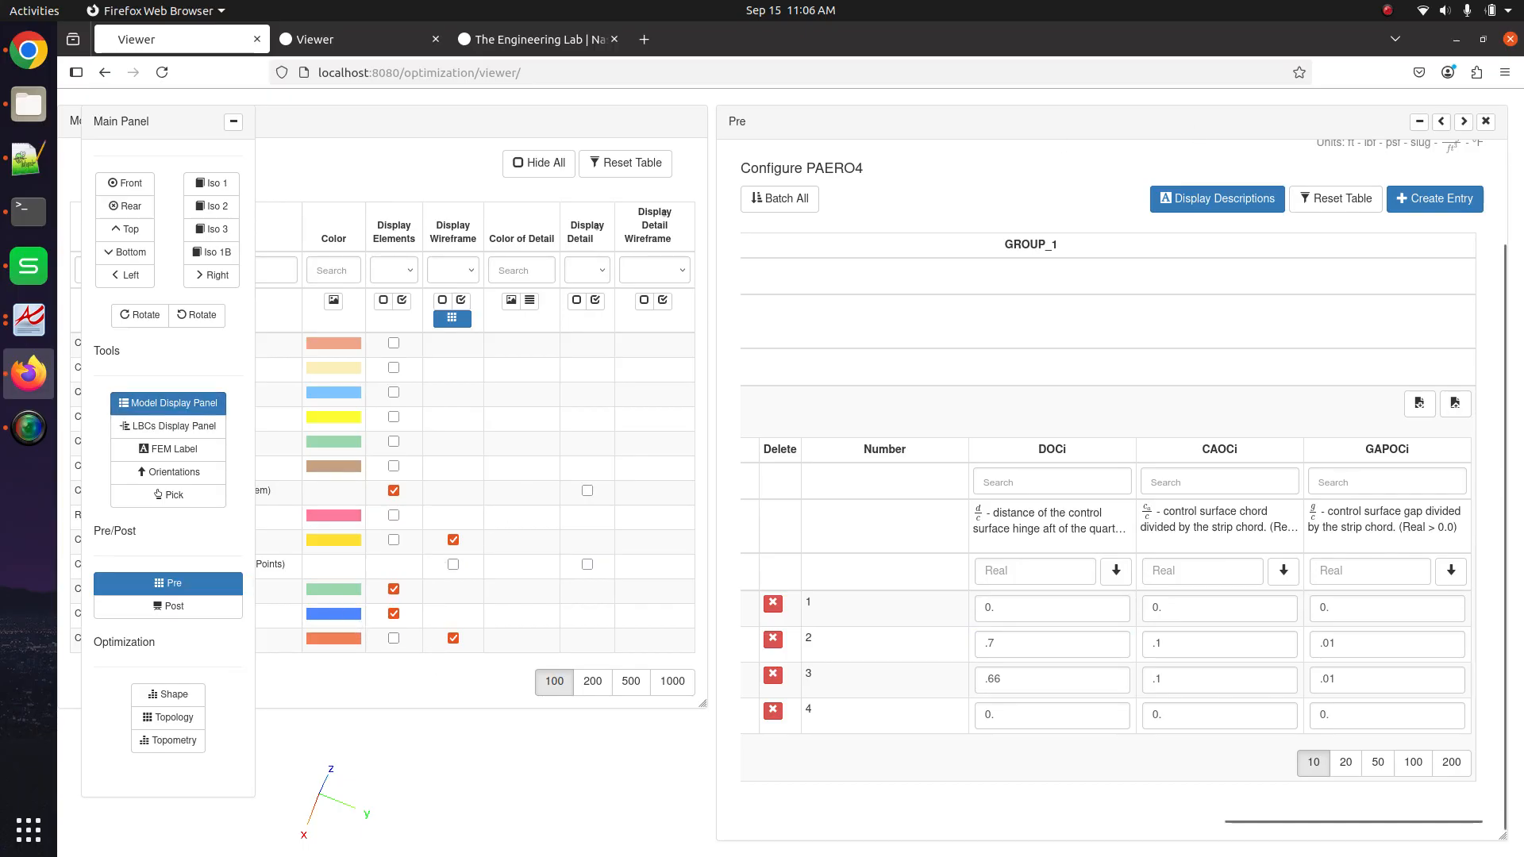
{"action": "left_click", "coordinate": [1486, 122]}
{"action": "left_click", "coordinate": [198, 405]}
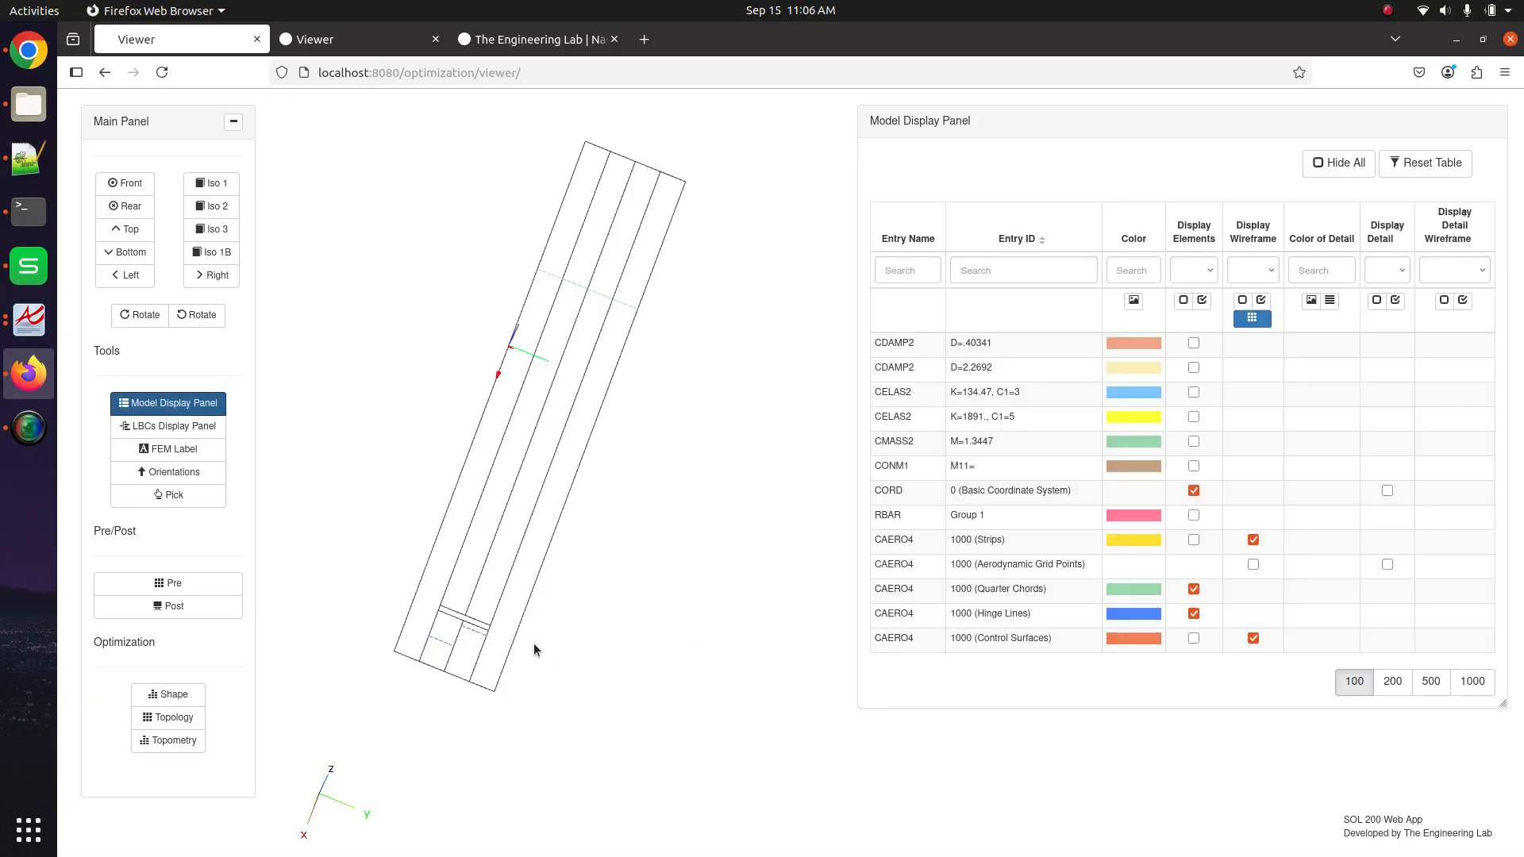
{"action": "left_click_drag", "start_coordinate": [534, 644], "coordinate": [692, 536]}
{"action": "scroll", "coordinate": [662, 559], "scroll_direction": "up", "scroll_amount": 7}
{"action": "left_click_drag", "start_coordinate": [412, 591], "coordinate": [813, 441]}
{"action": "scroll", "coordinate": [731, 520], "scroll_direction": "up", "scroll_amount": 3}
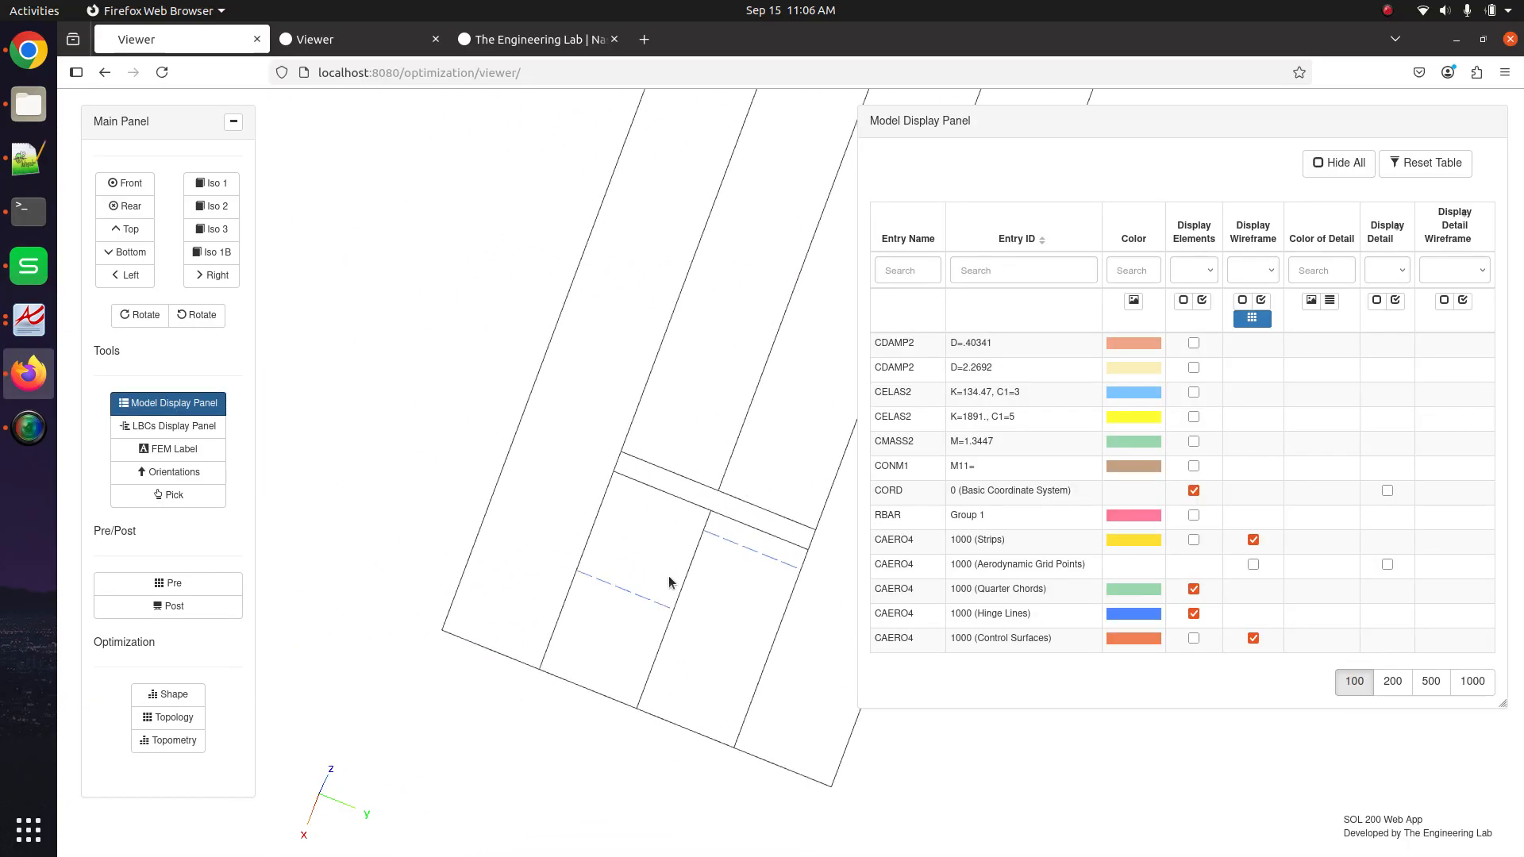
{"action": "scroll", "coordinate": [669, 581], "scroll_direction": "up", "scroll_amount": 1}
{"action": "left_click", "coordinate": [202, 401]}
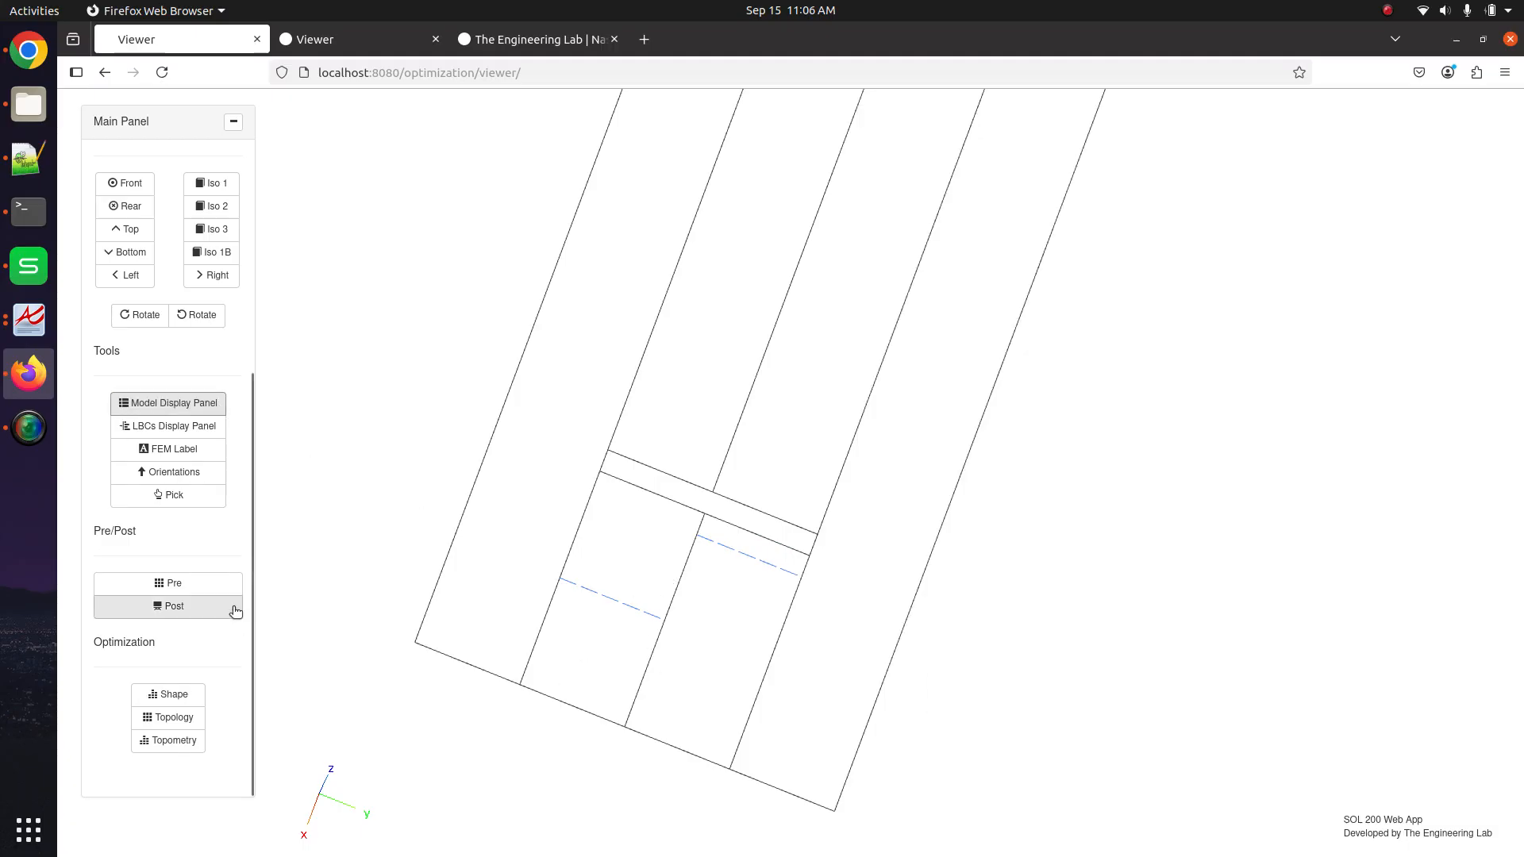
Reopen the Pre window beside the hinge lines and switch row 2's DOCi to .66 and back to .7 for comparison
{"action": "left_click", "coordinate": [208, 584]}
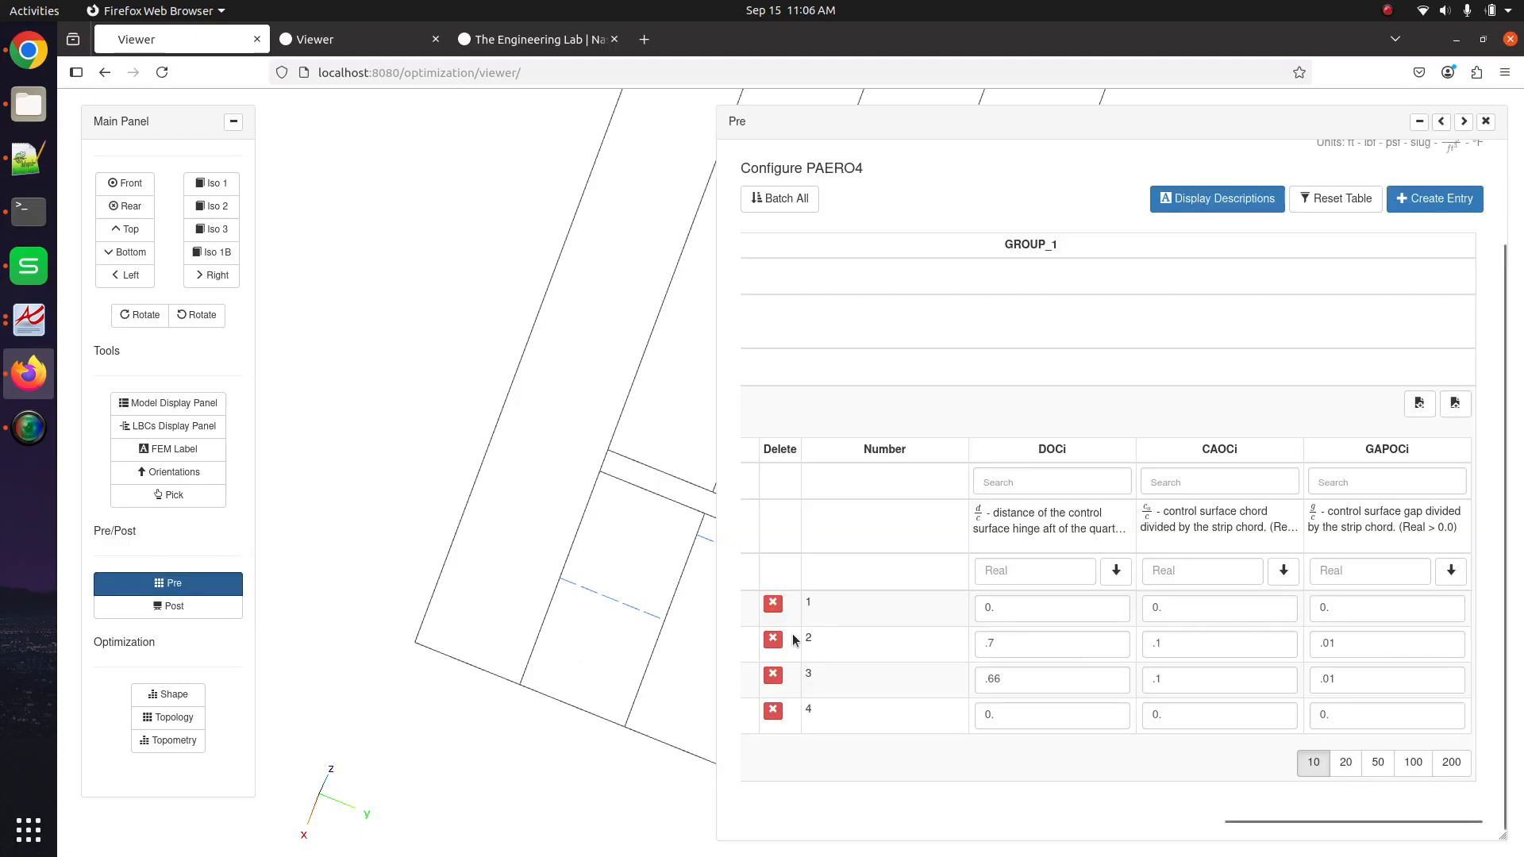
{"action": "left_click_drag", "start_coordinate": [637, 601], "coordinate": [430, 560]}
{"action": "left_click_drag", "start_coordinate": [1018, 644], "coordinate": [875, 607]}
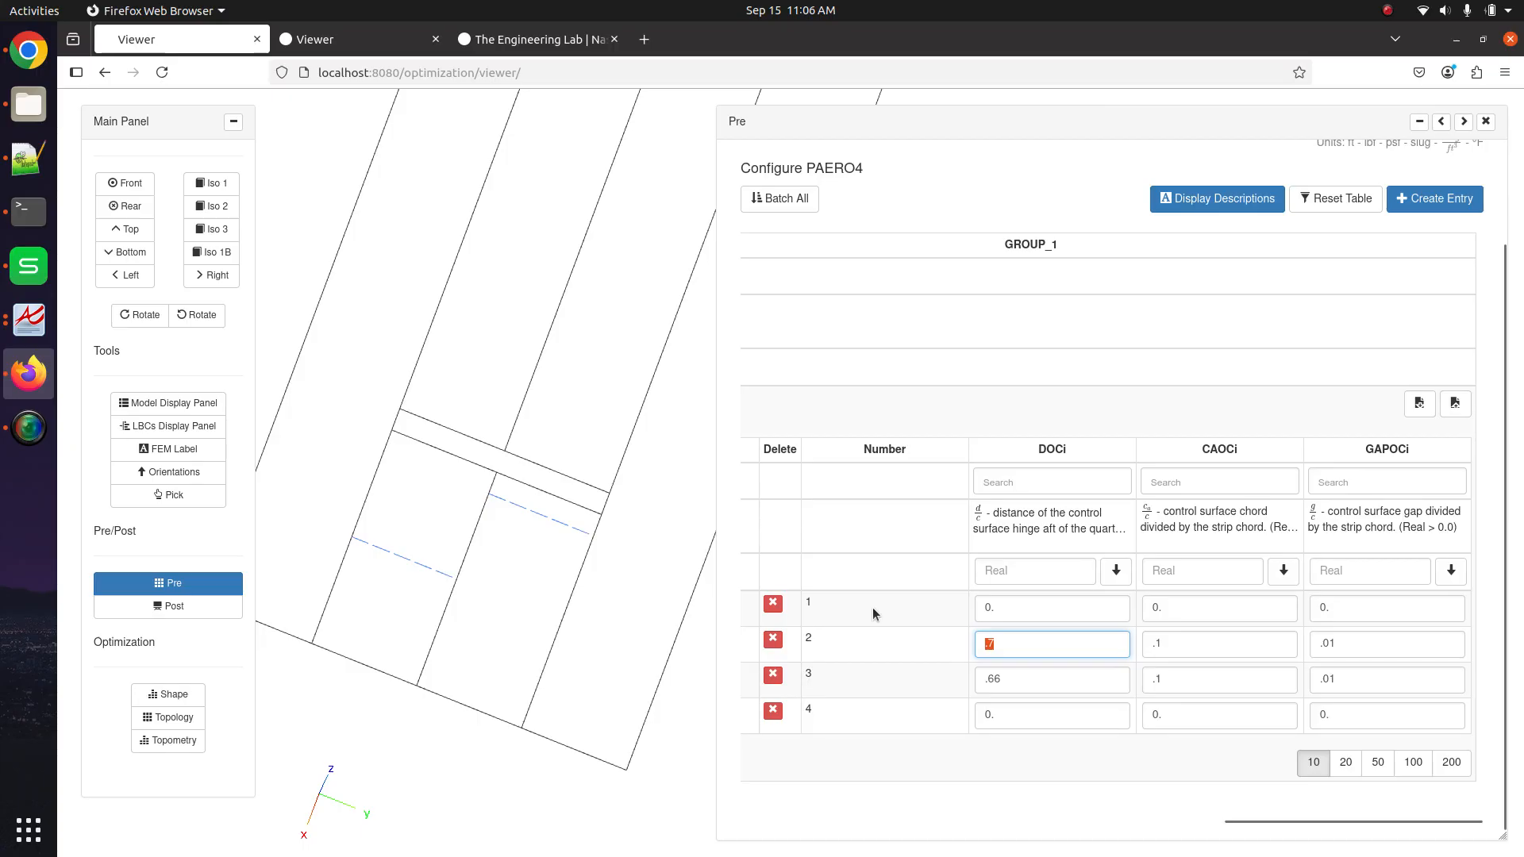
{"action": "type", "text": ".66"}
{"action": "double_click", "coordinate": [994, 643]}
{"action": "type", "text": "7"}
{"action": "left_click", "coordinate": [1211, 516]}
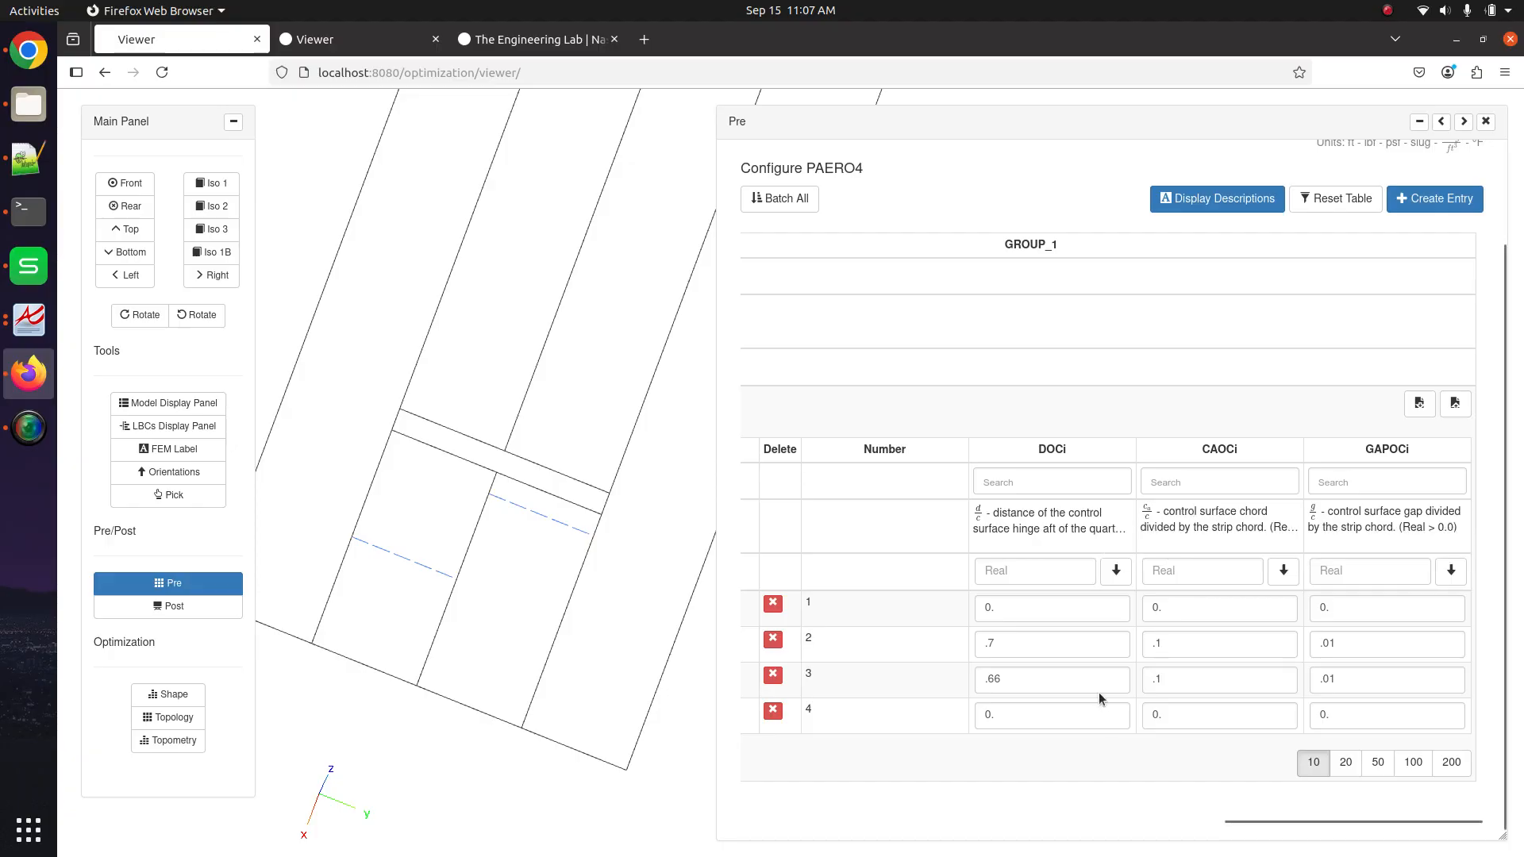
Set CAOCi of row 2 to .2 and show the CAERO4 1000 (Control Surfaces) elements again
{"action": "double_click", "coordinate": [1158, 644]}
{"action": "type", "text": "2"}
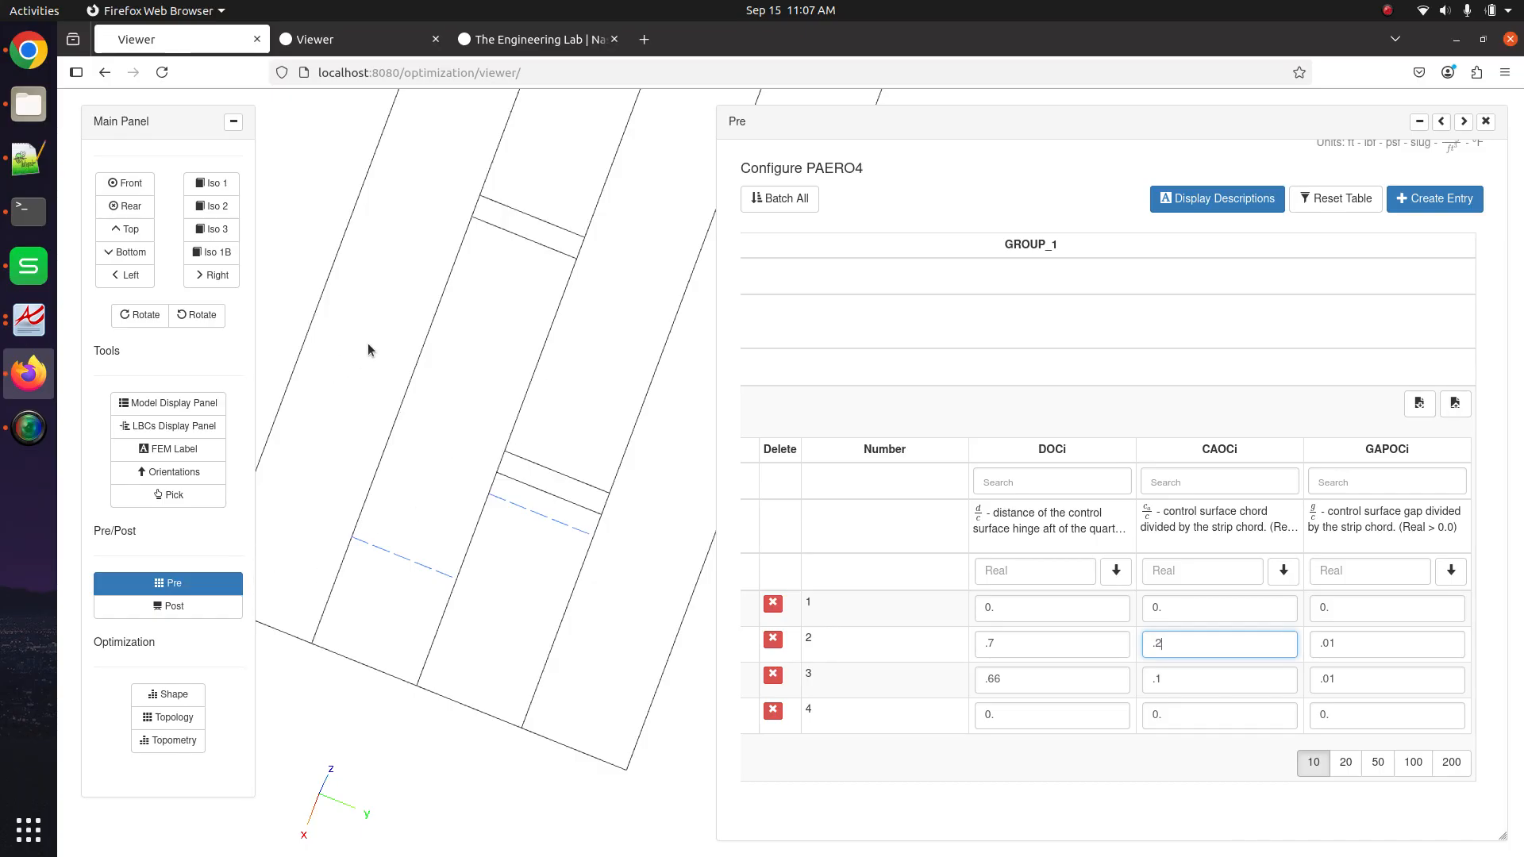
{"action": "left_click", "coordinate": [189, 405]}
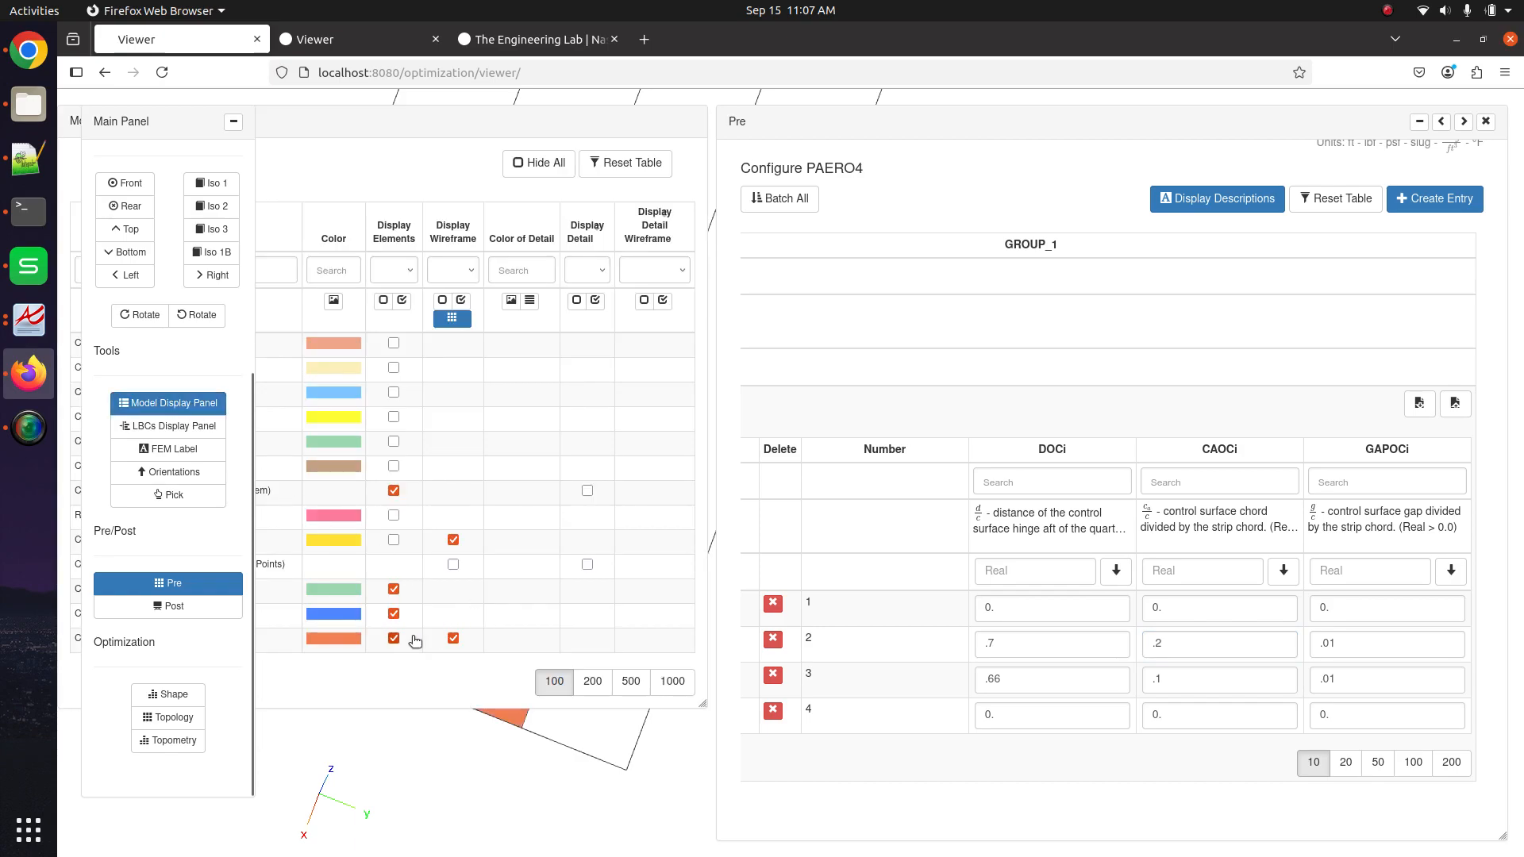
{"action": "left_click", "coordinate": [190, 403]}
{"action": "left_click_drag", "start_coordinate": [449, 474], "coordinate": [451, 522]}
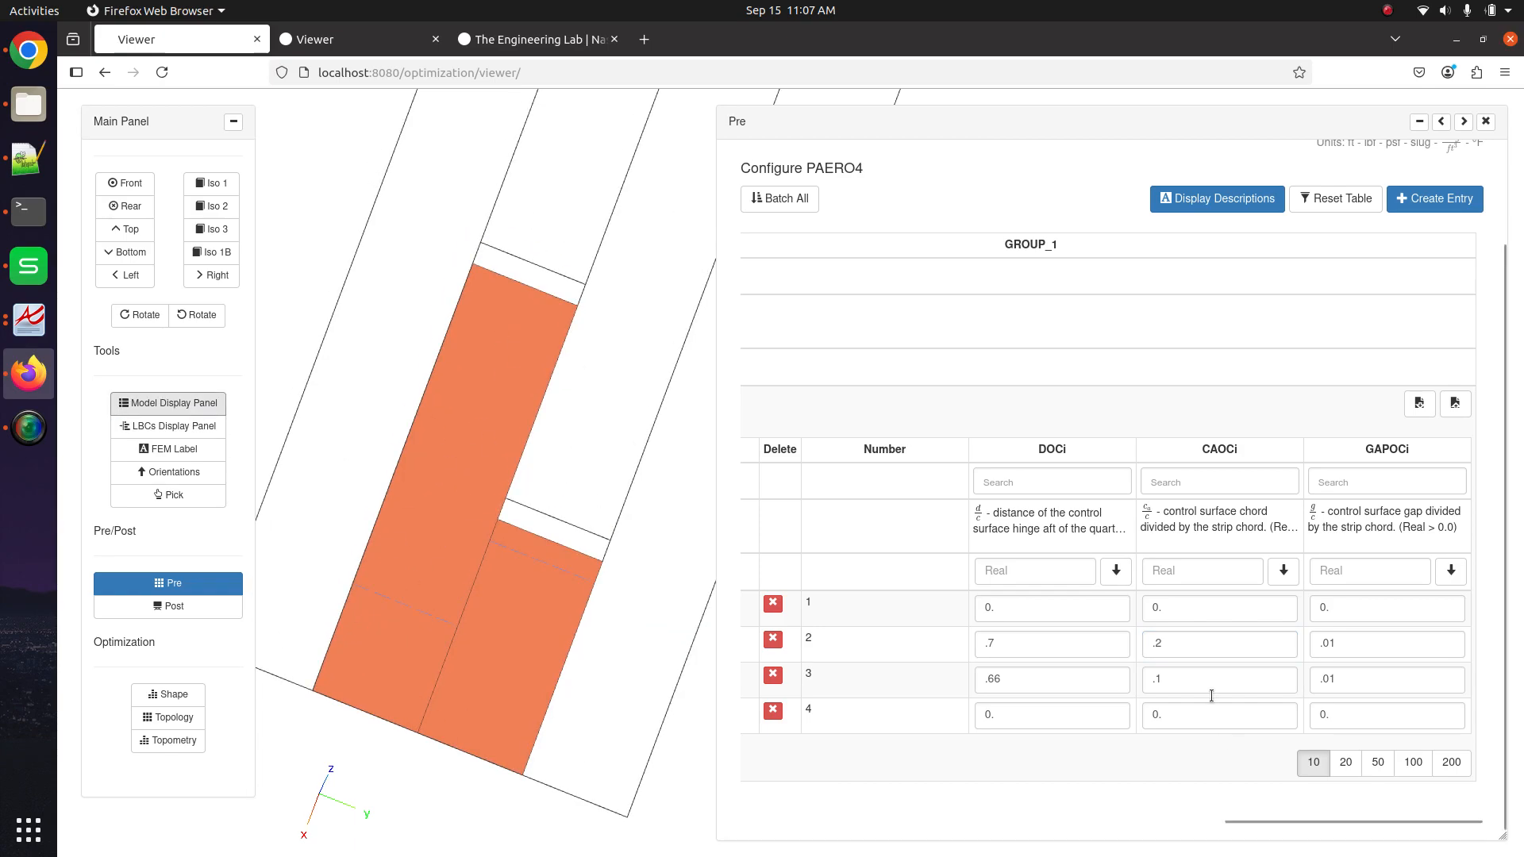
Set CAOCi of row 2 back to .1 and check the control surface in the model
{"action": "left_click", "coordinate": [1157, 644]}
{"action": "type", "text": ".1"}
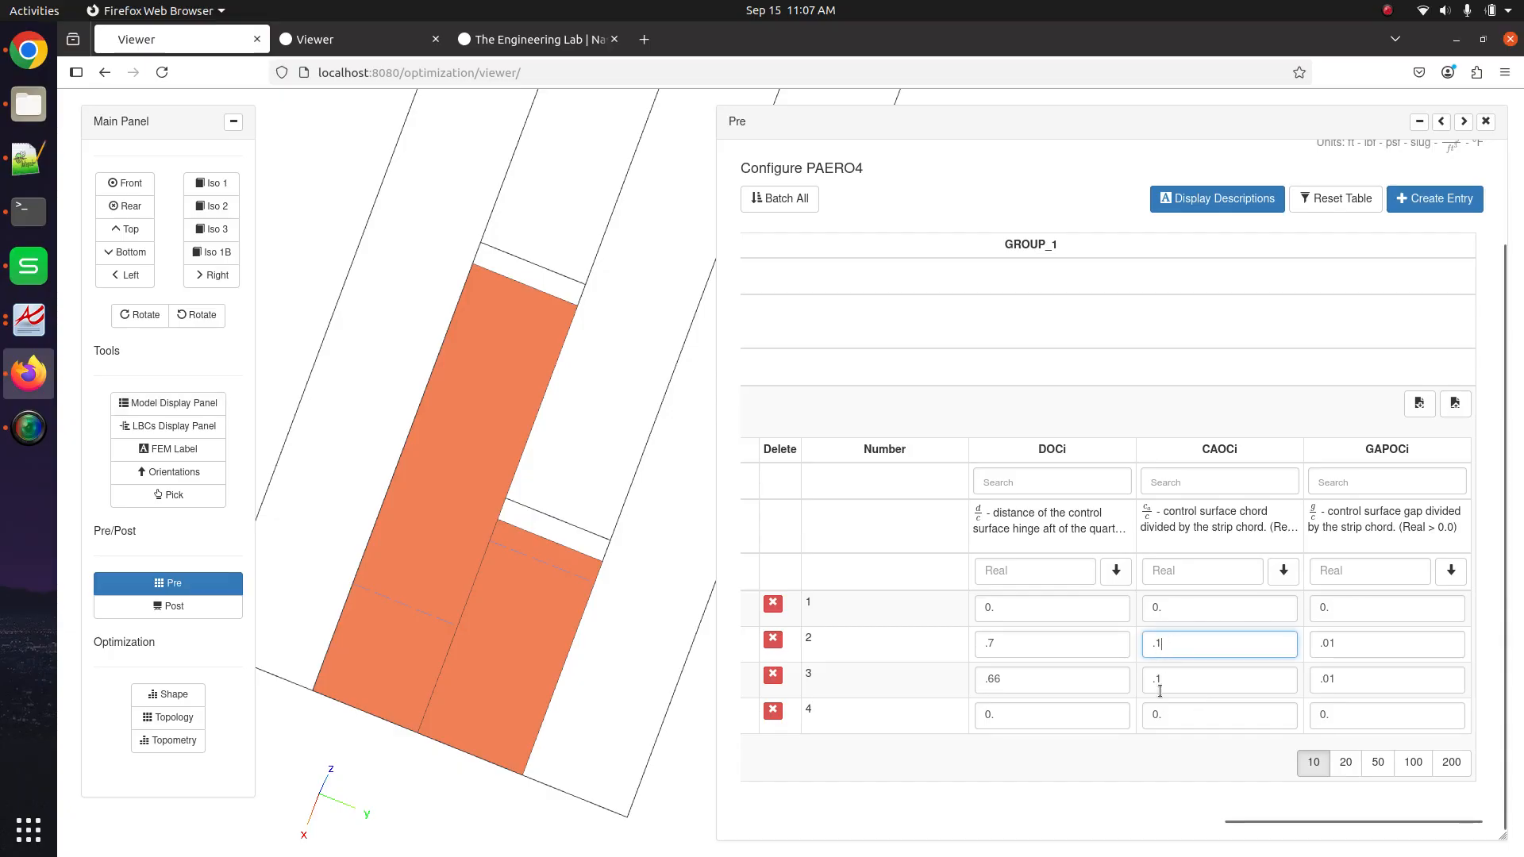
{"action": "left_click_drag", "start_coordinate": [546, 613], "coordinate": [488, 637]}
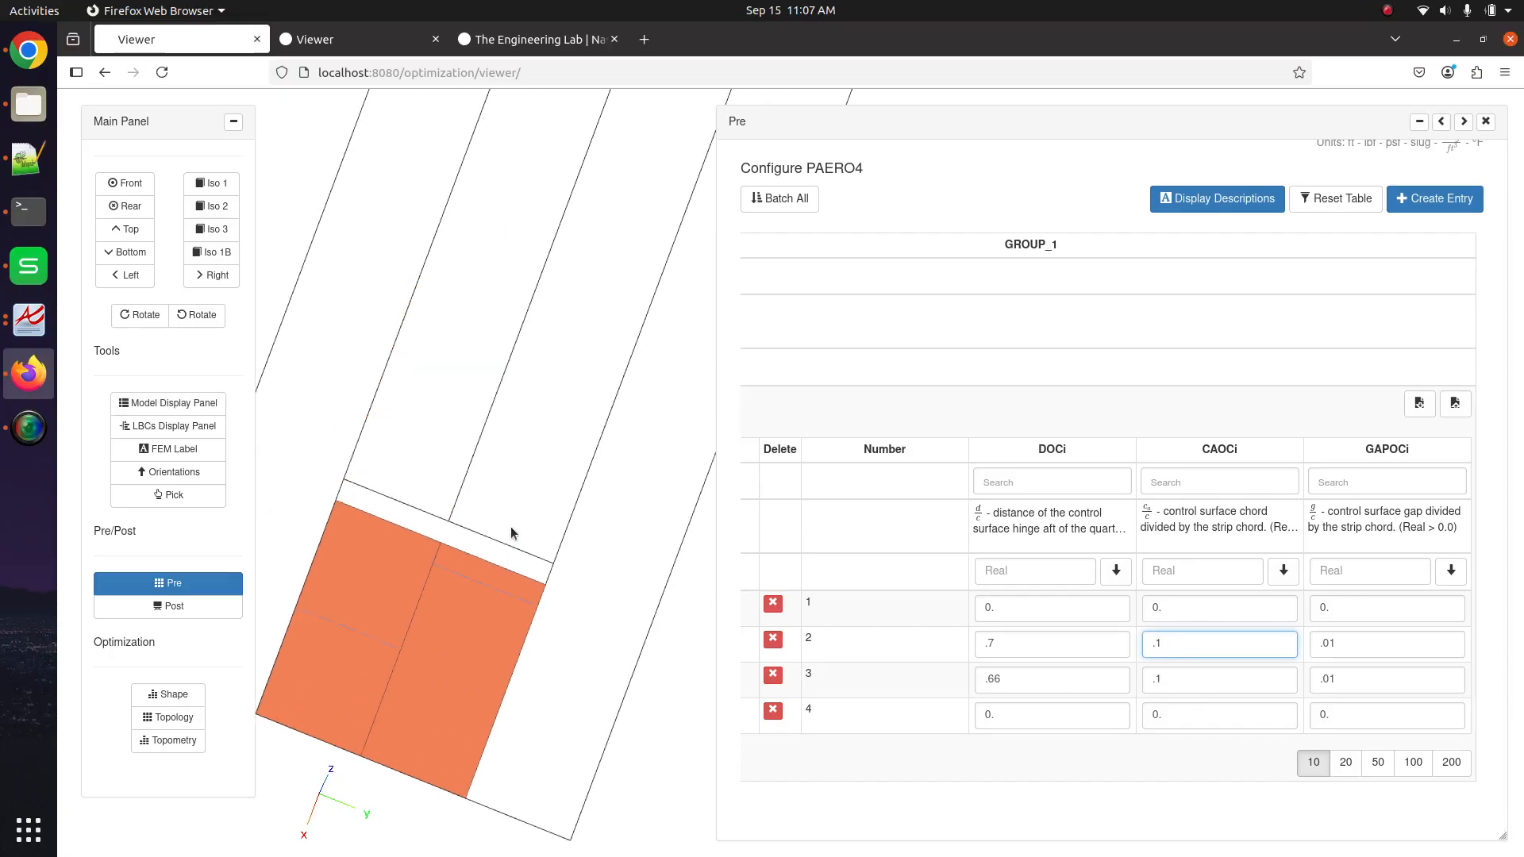
Try a CAOCi of .3 for row 3, check the control surface chord in the model, and restore .1
{"action": "left_click", "coordinate": [1158, 674]}
{"action": "type", "text": "3"}
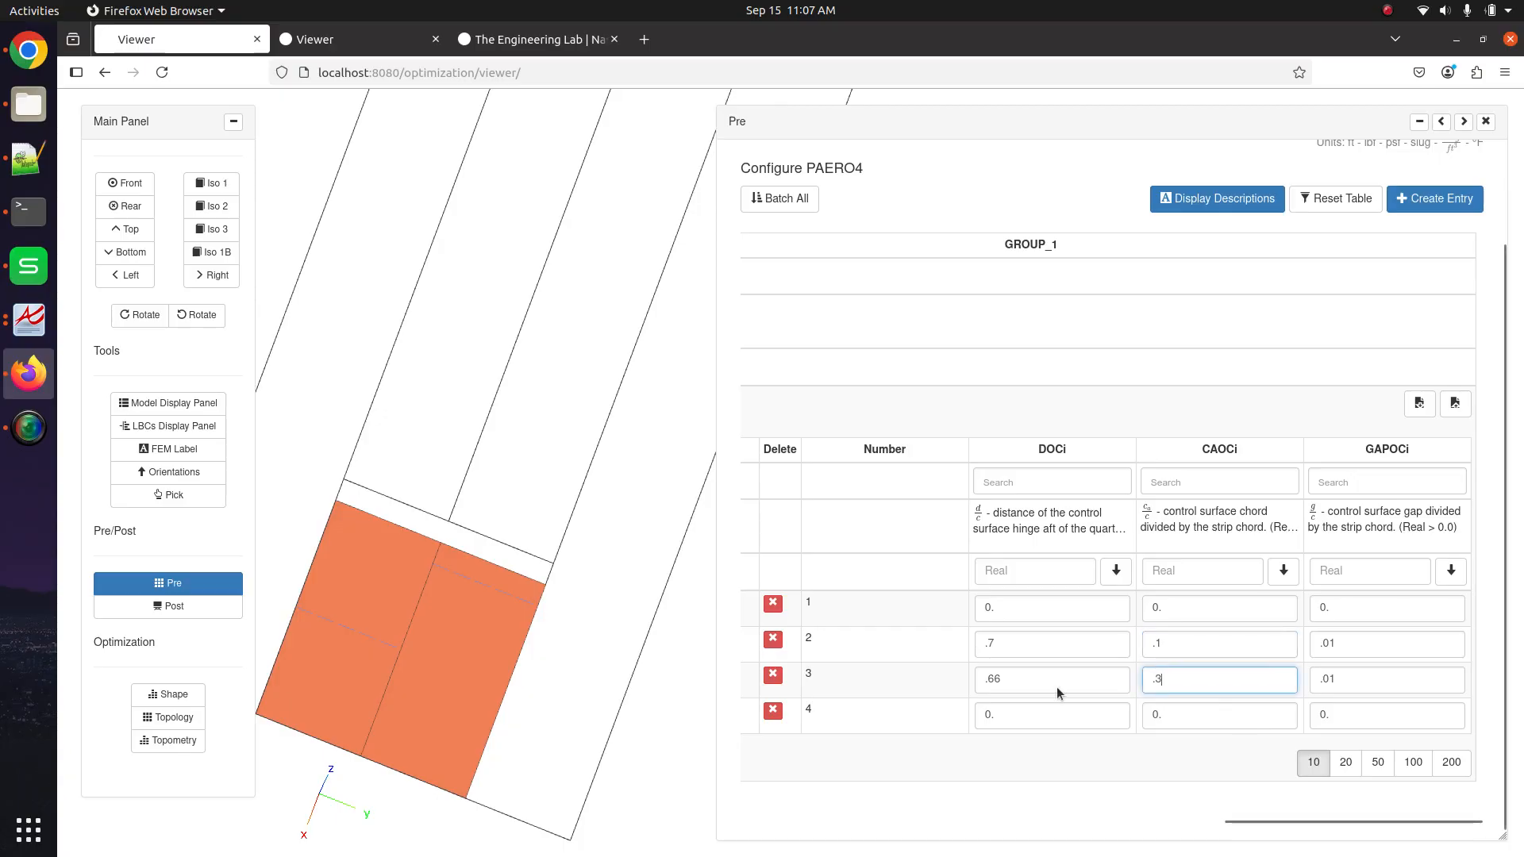
{"action": "scroll", "coordinate": [587, 630], "scroll_direction": "down", "scroll_amount": 5}
{"action": "left_click_drag", "start_coordinate": [568, 581], "coordinate": [404, 597]}
{"action": "left_click", "coordinate": [531, 399]}
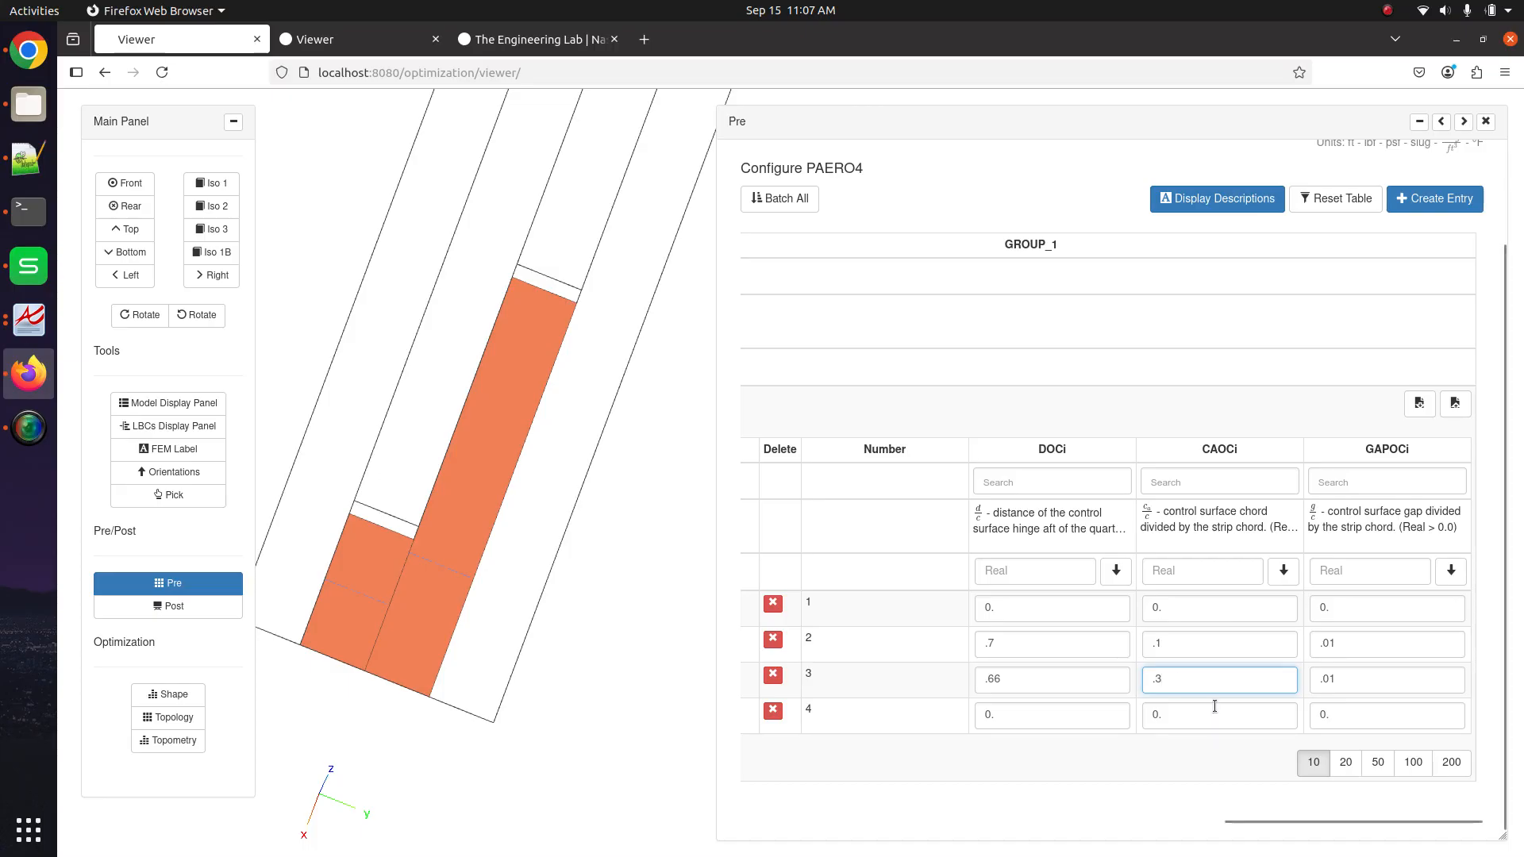
{"action": "left_click_drag", "start_coordinate": [1158, 677], "coordinate": [1173, 680]}
{"action": "type", "text": "1"}
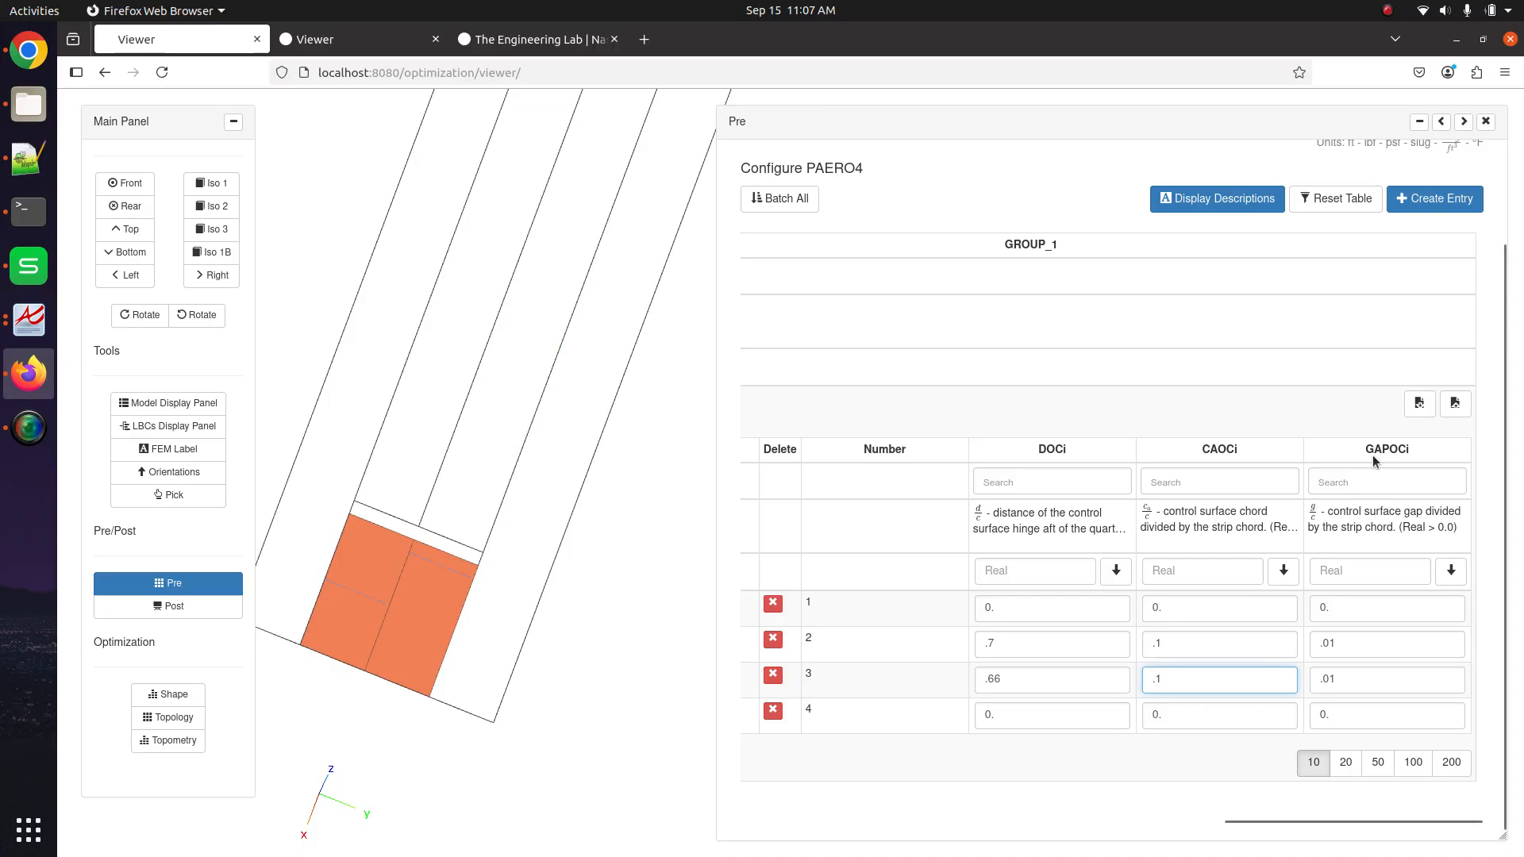
Try a GAPOCi of .02 for row 3, check the control surface gap in the model, and restore .01
{"action": "left_click_drag", "start_coordinate": [357, 559], "coordinate": [556, 545]}
{"action": "scroll", "coordinate": [555, 545], "scroll_direction": "up", "scroll_amount": 3}
{"action": "scroll", "coordinate": [555, 544], "scroll_direction": "up", "scroll_amount": 2}
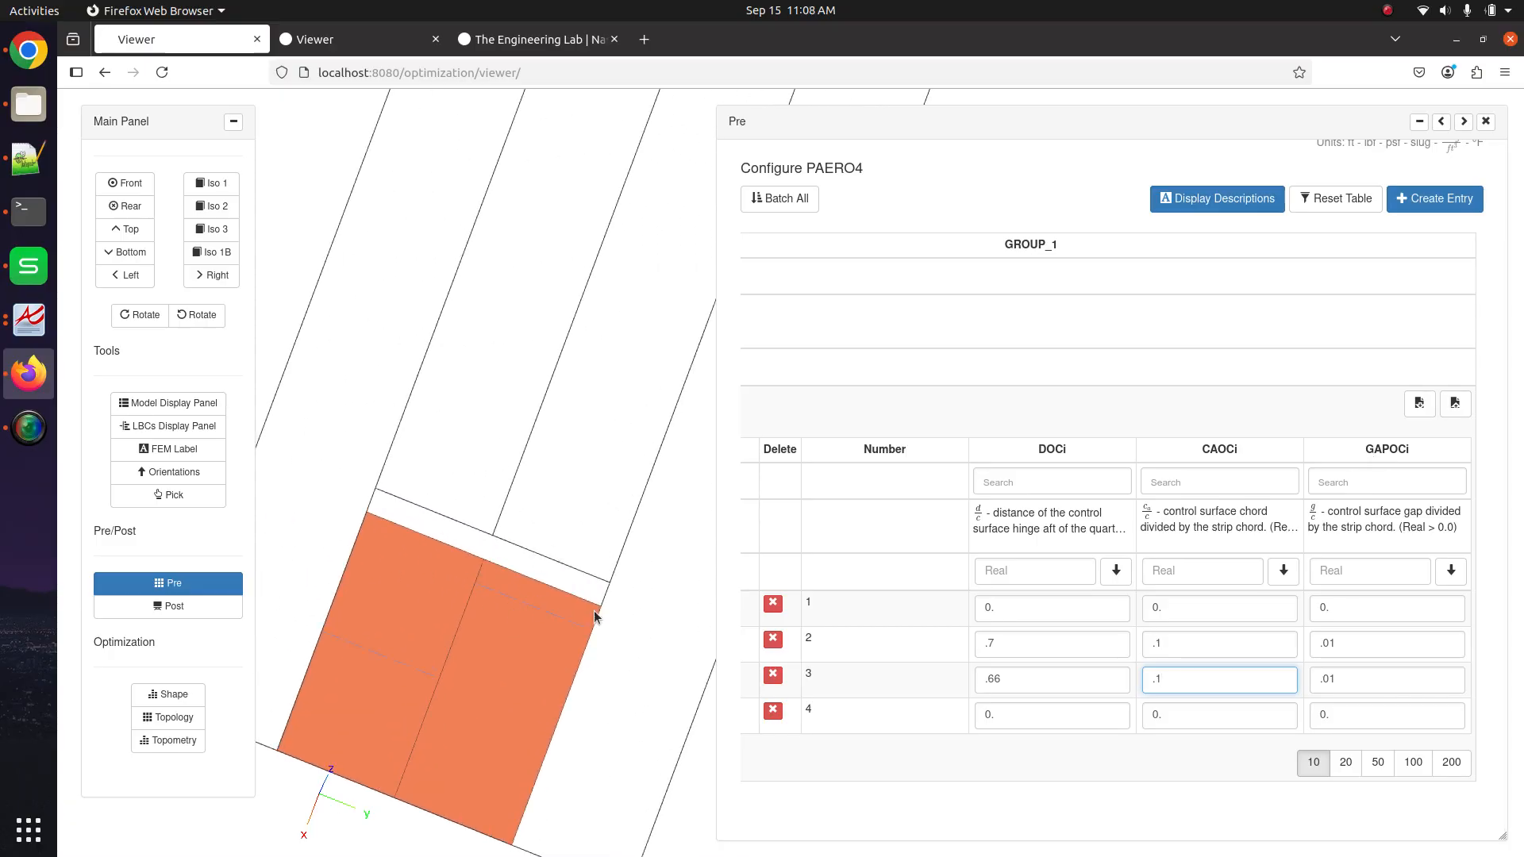
{"action": "left_click", "coordinate": [1324, 643]}
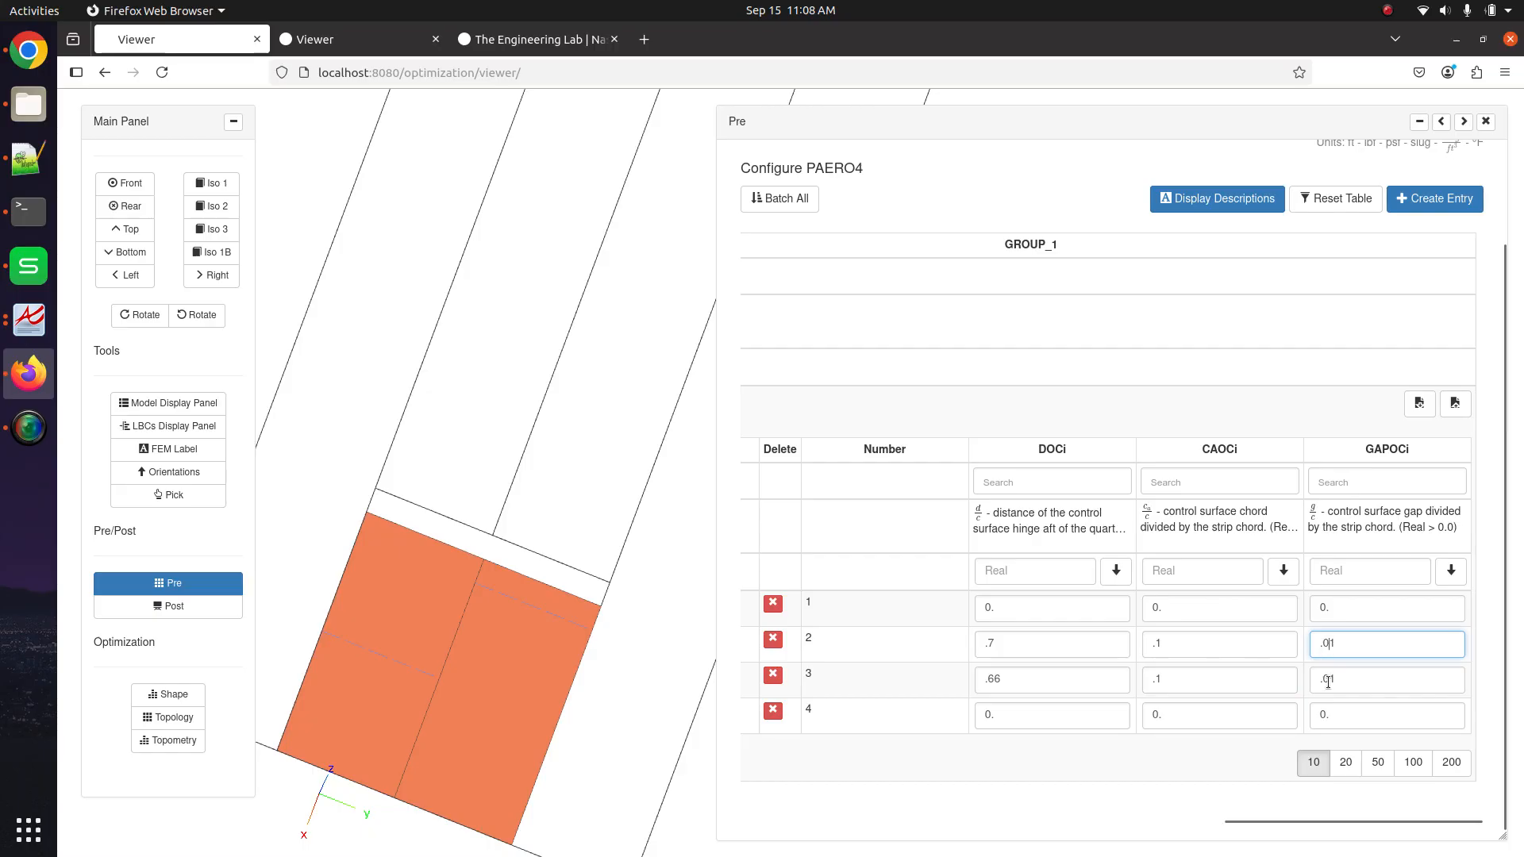
{"action": "left_click_drag", "start_coordinate": [1330, 680], "coordinate": [1338, 681]}
{"action": "type", "text": "2"}
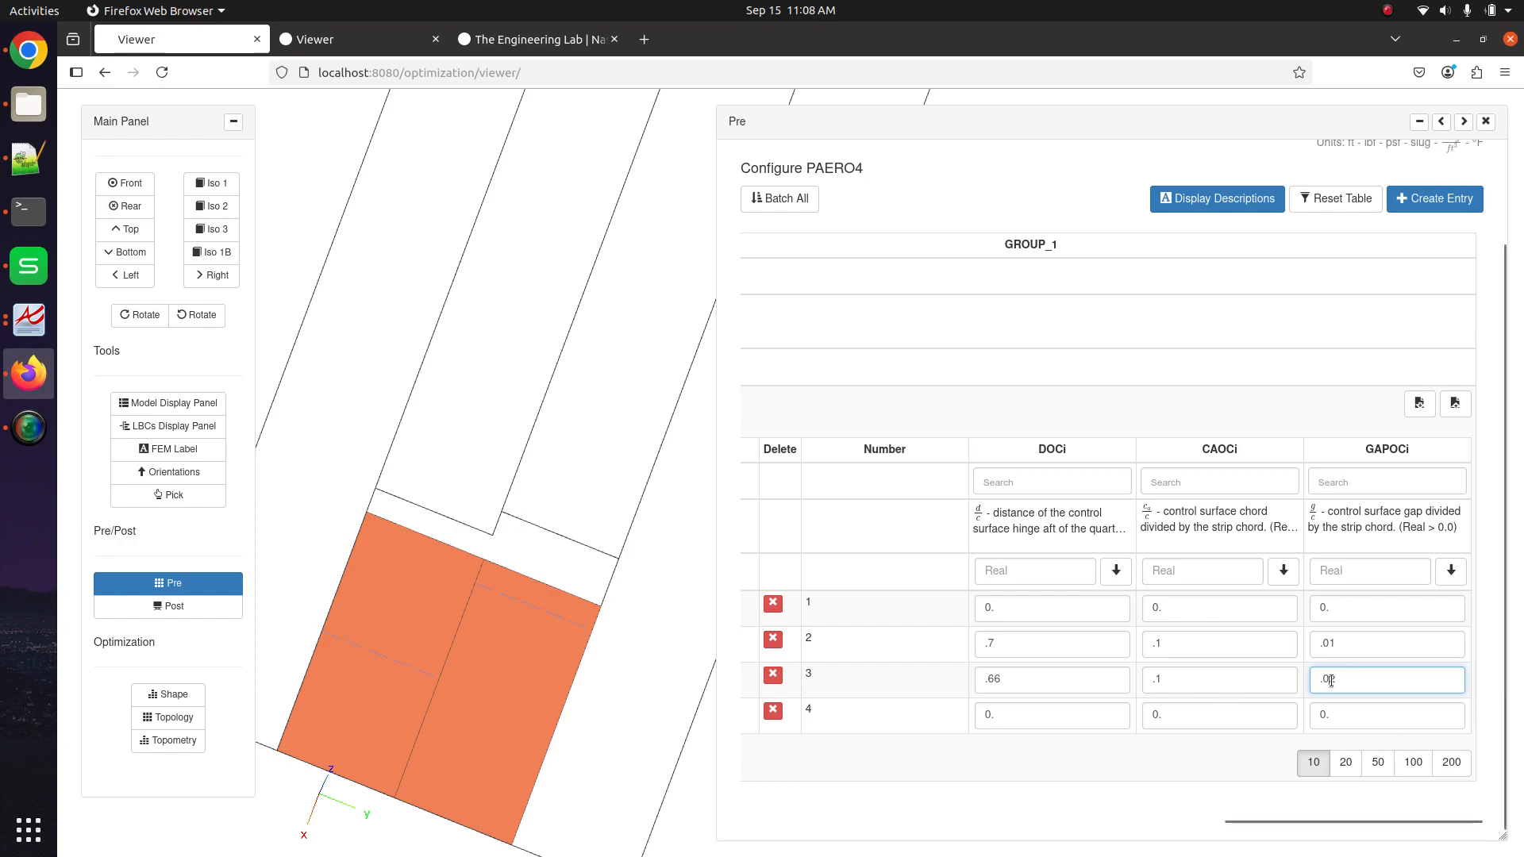
{"action": "type", "text": "1"}
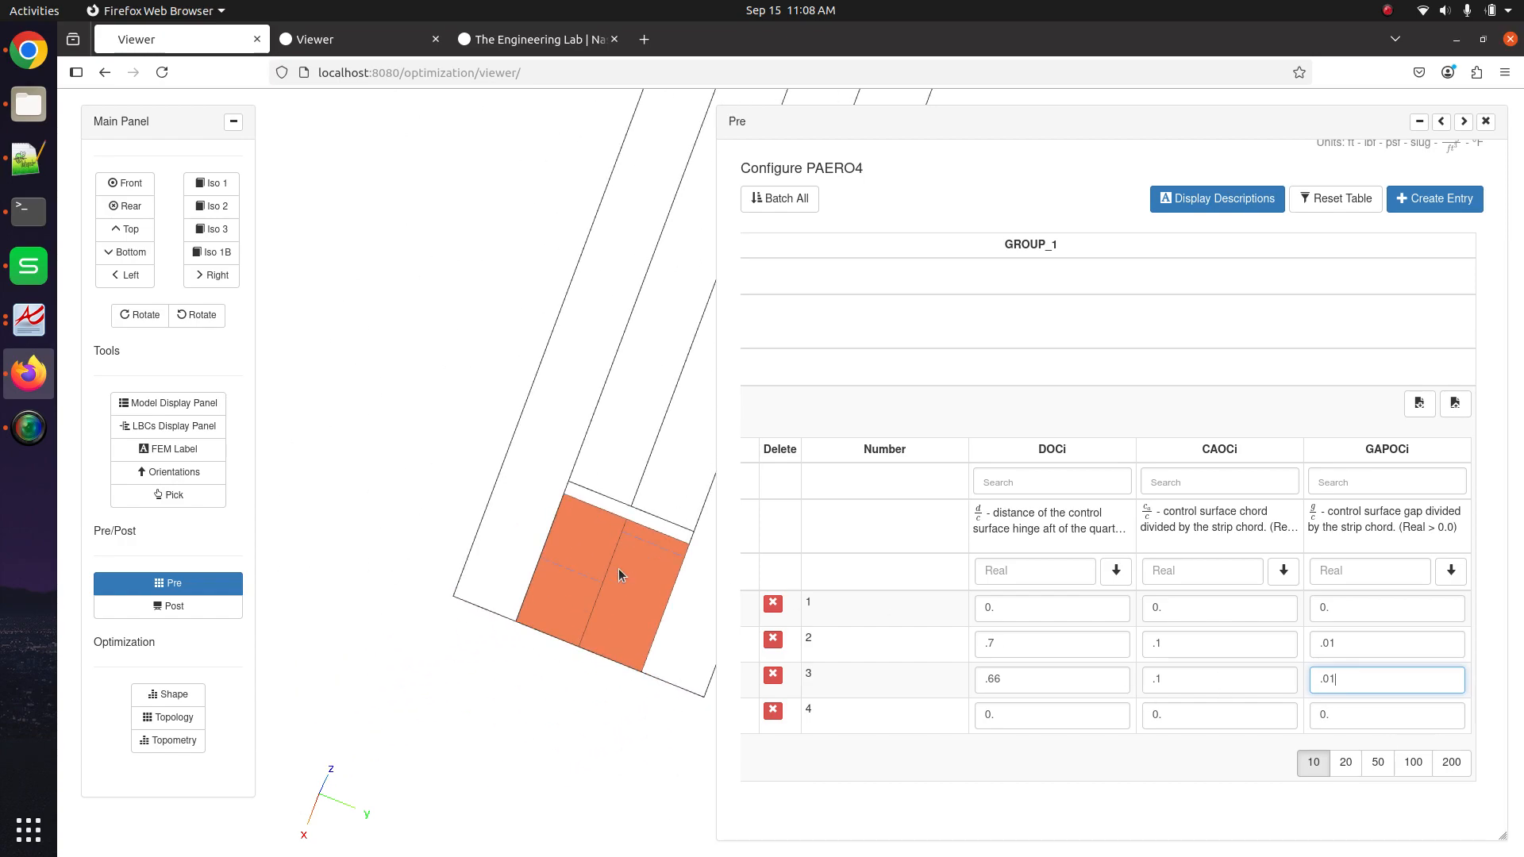
Open the CAERO4 entry and review its X1, LSPAN, NSPAN, CP, PID and EID fields
{"action": "scroll", "coordinate": [1016, 549], "scroll_direction": "left", "scroll_amount": 3}
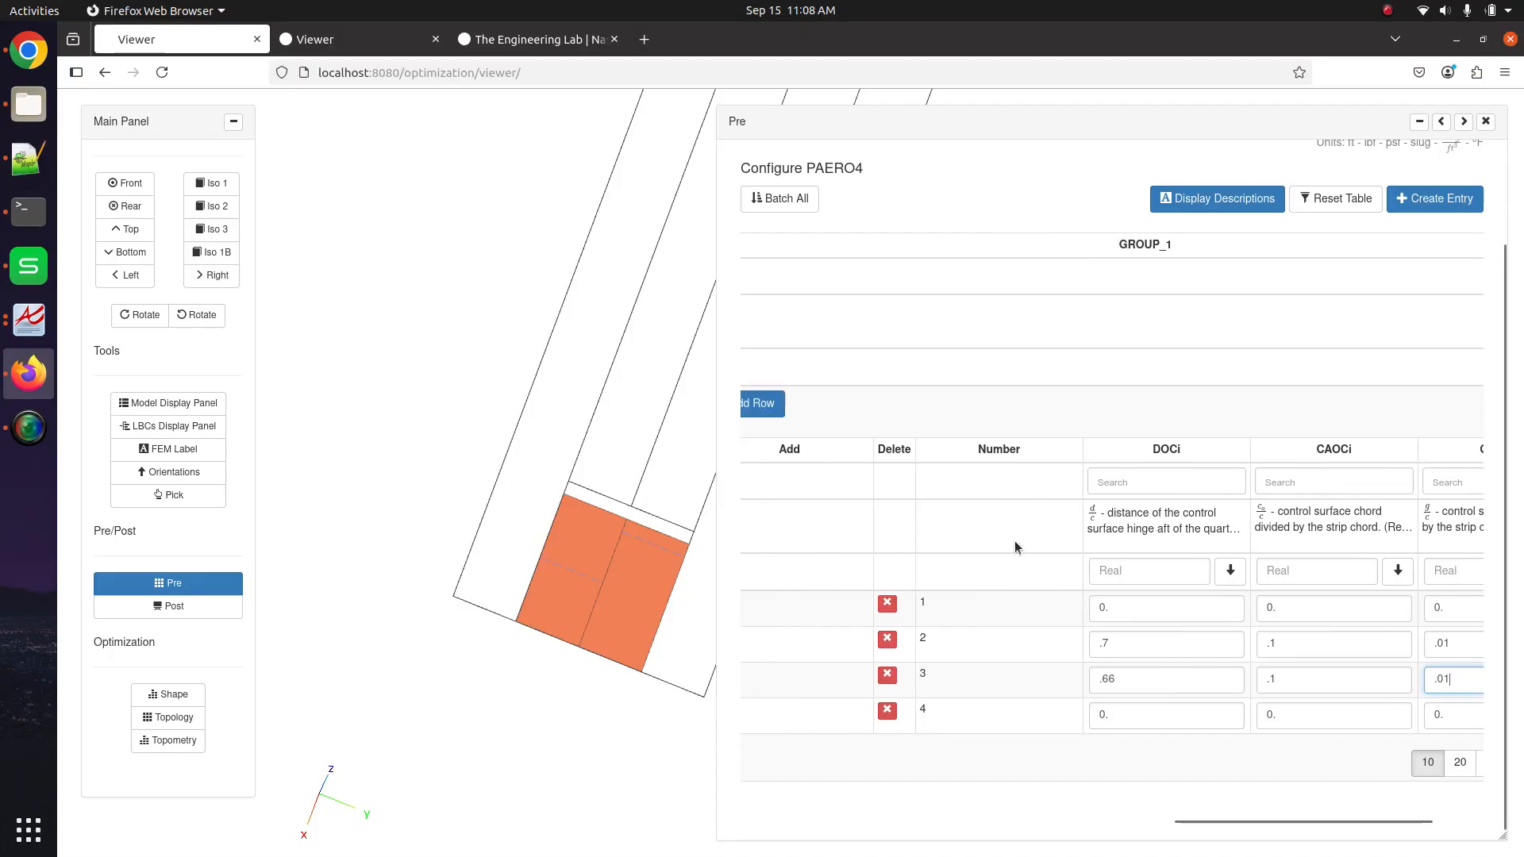
{"action": "scroll", "coordinate": [1015, 540], "scroll_direction": "left", "scroll_amount": 2}
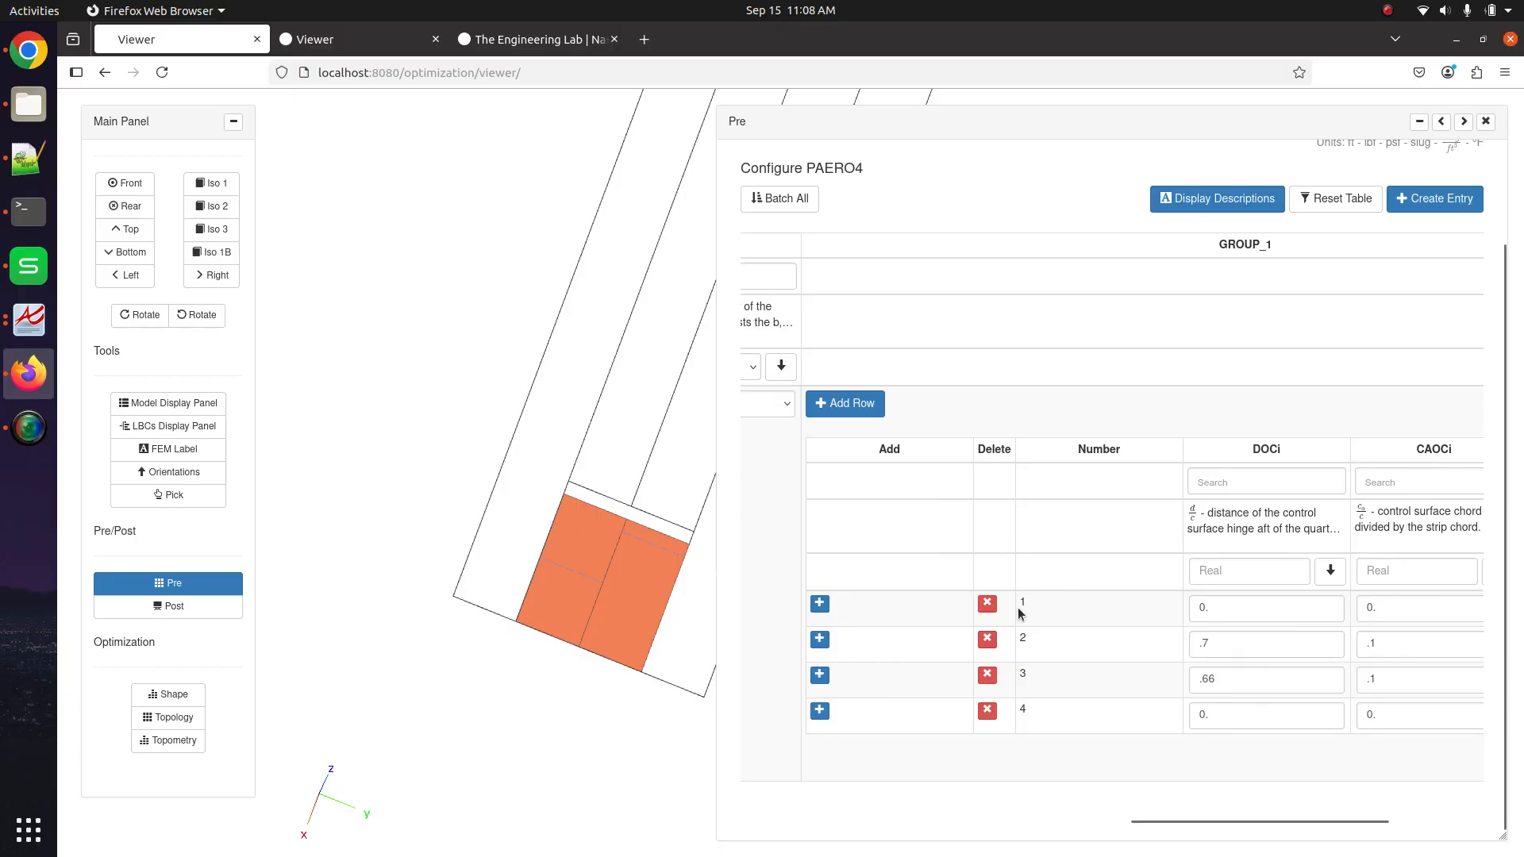
{"action": "left_click_drag", "start_coordinate": [533, 520], "coordinate": [453, 527]}
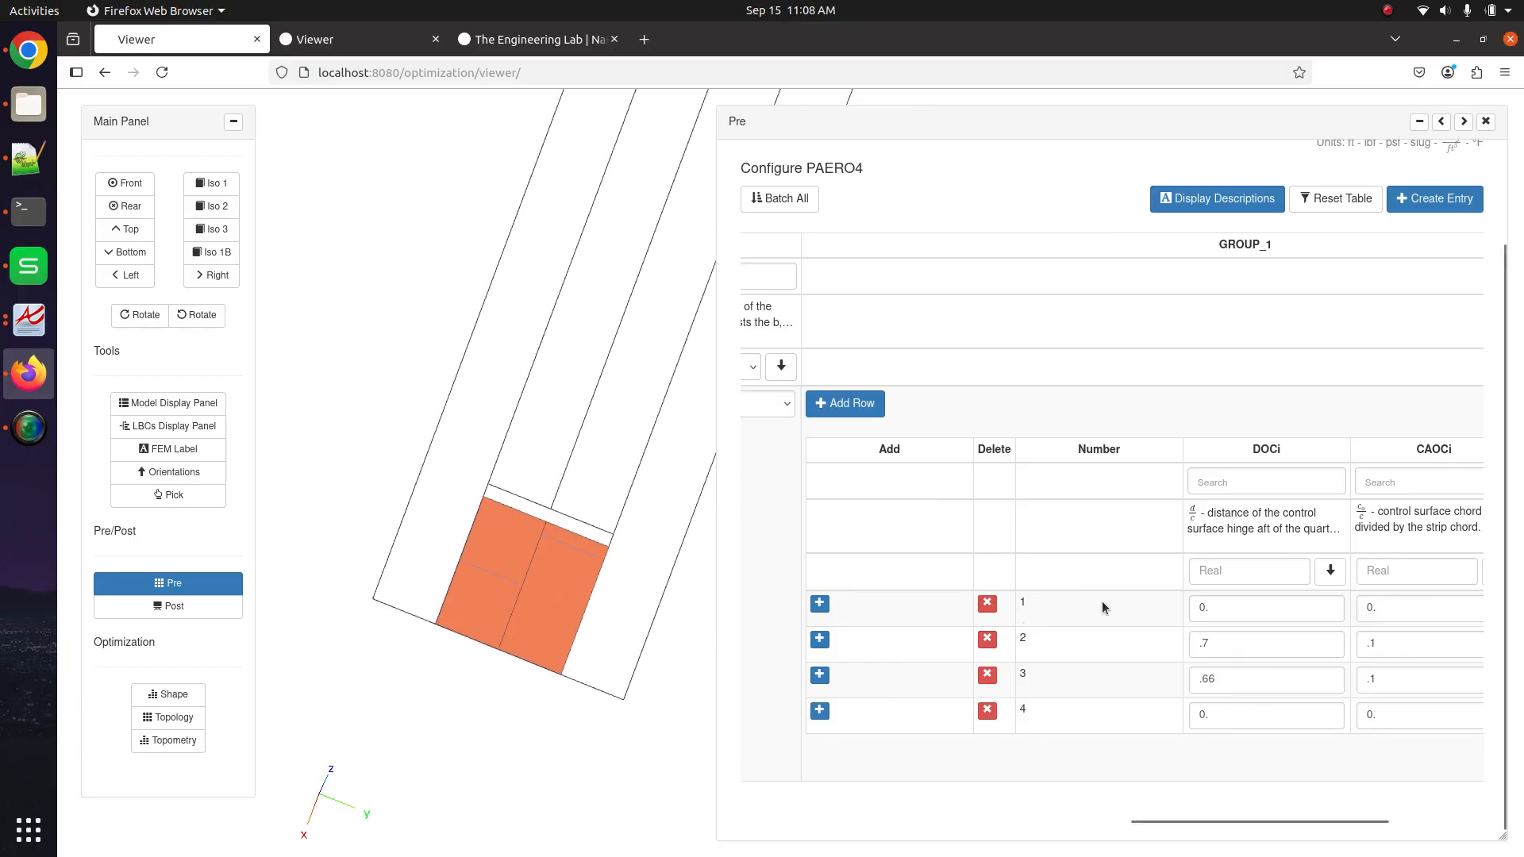
{"action": "scroll", "coordinate": [1095, 599], "scroll_direction": "up", "scroll_amount": 3}
{"action": "left_click", "coordinate": [962, 208]}
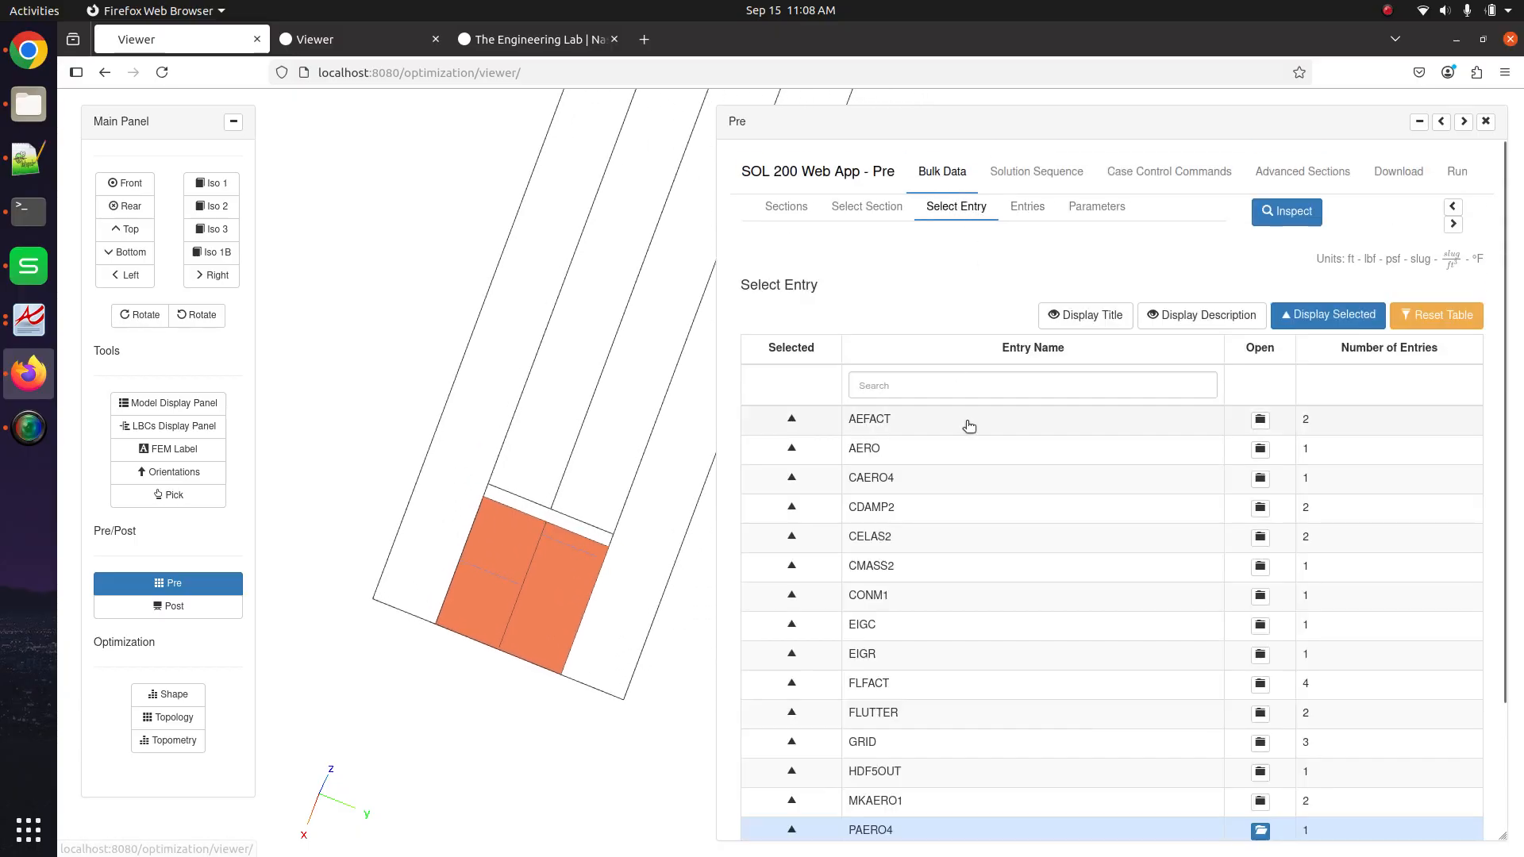
{"action": "left_click", "coordinate": [1132, 489]}
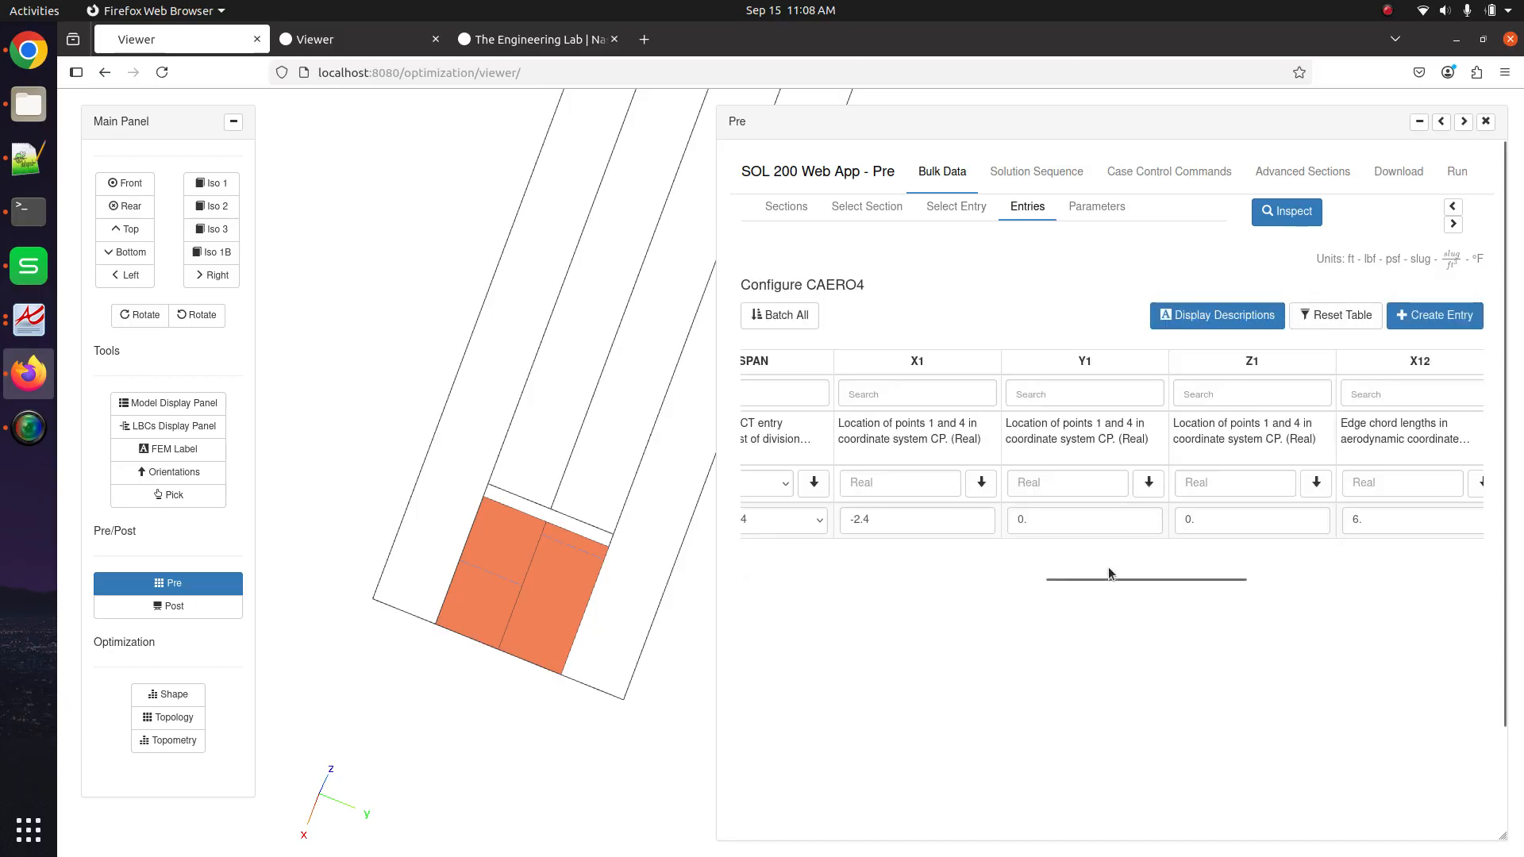
{"action": "left_click_drag", "start_coordinate": [1109, 573], "coordinate": [954, 616]}
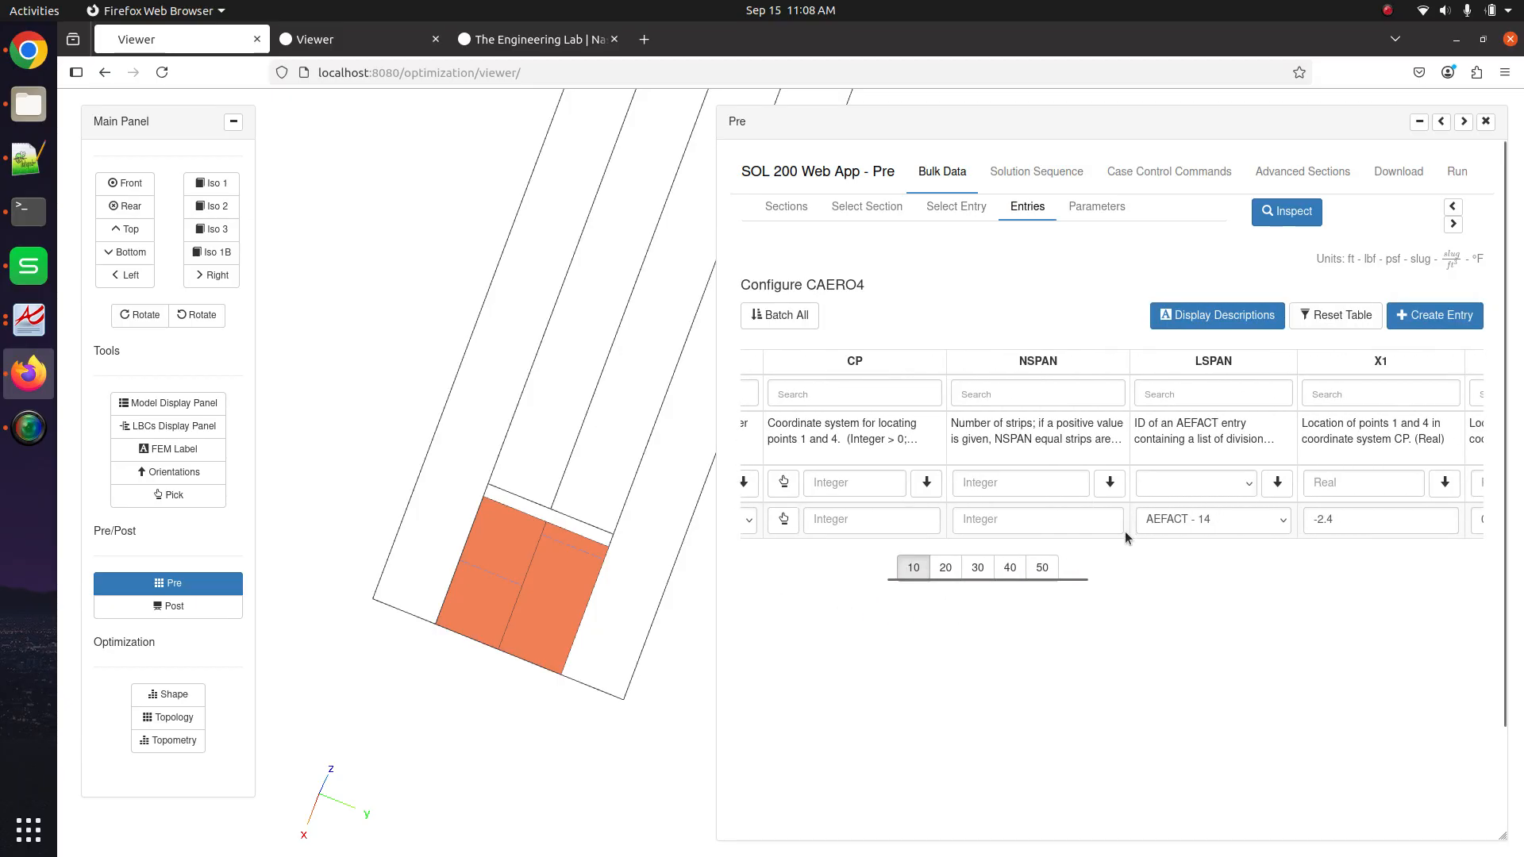
{"action": "left_click_drag", "start_coordinate": [1069, 573], "coordinate": [933, 593]}
{"action": "left_click_drag", "start_coordinate": [984, 592], "coordinate": [854, 574]}
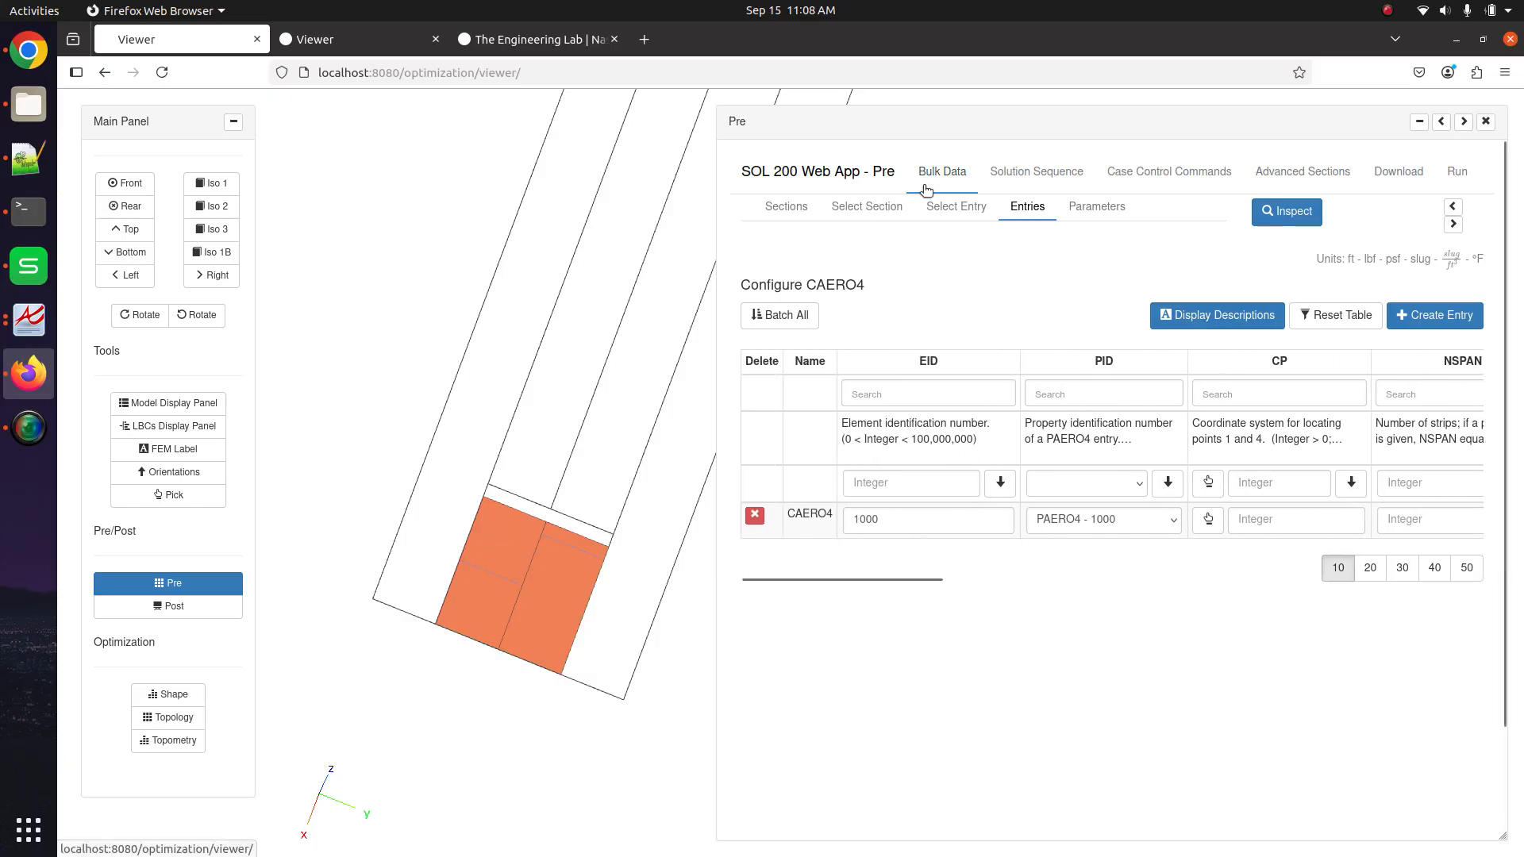
Go back to the PAERO4 entry and view its PID, CLA, LCLA and CIRC fields
{"action": "left_click", "coordinate": [955, 206]}
{"action": "scroll", "coordinate": [1064, 588], "scroll_direction": "down", "scroll_amount": 2}
{"action": "scroll", "coordinate": [1031, 635], "scroll_direction": "up", "scroll_amount": 1}
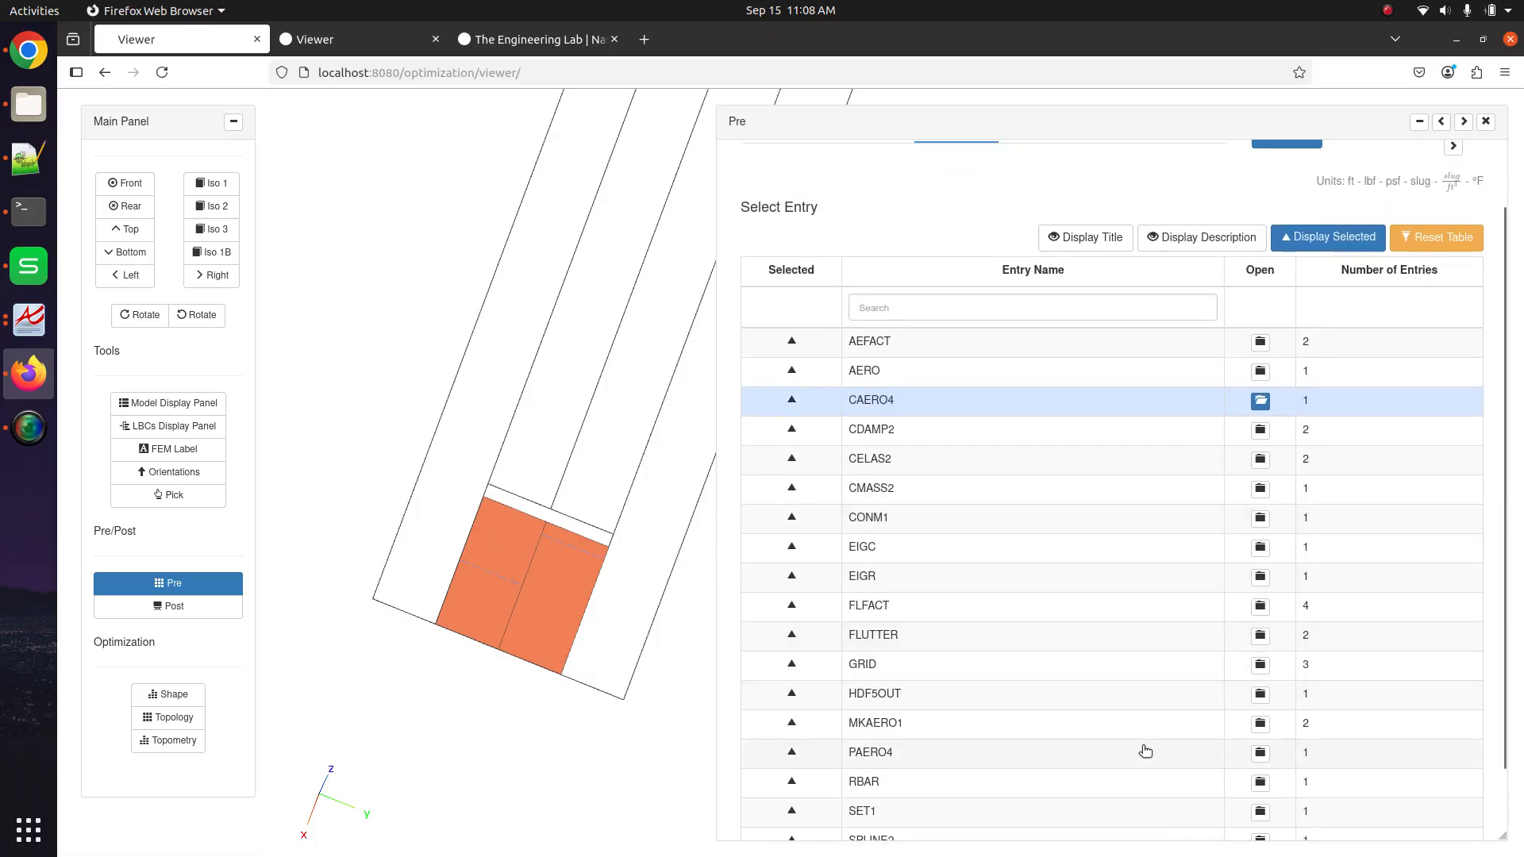
{"action": "left_click", "coordinate": [1260, 751]}
{"action": "scroll", "coordinate": [984, 536], "scroll_direction": "right", "scroll_amount": 1}
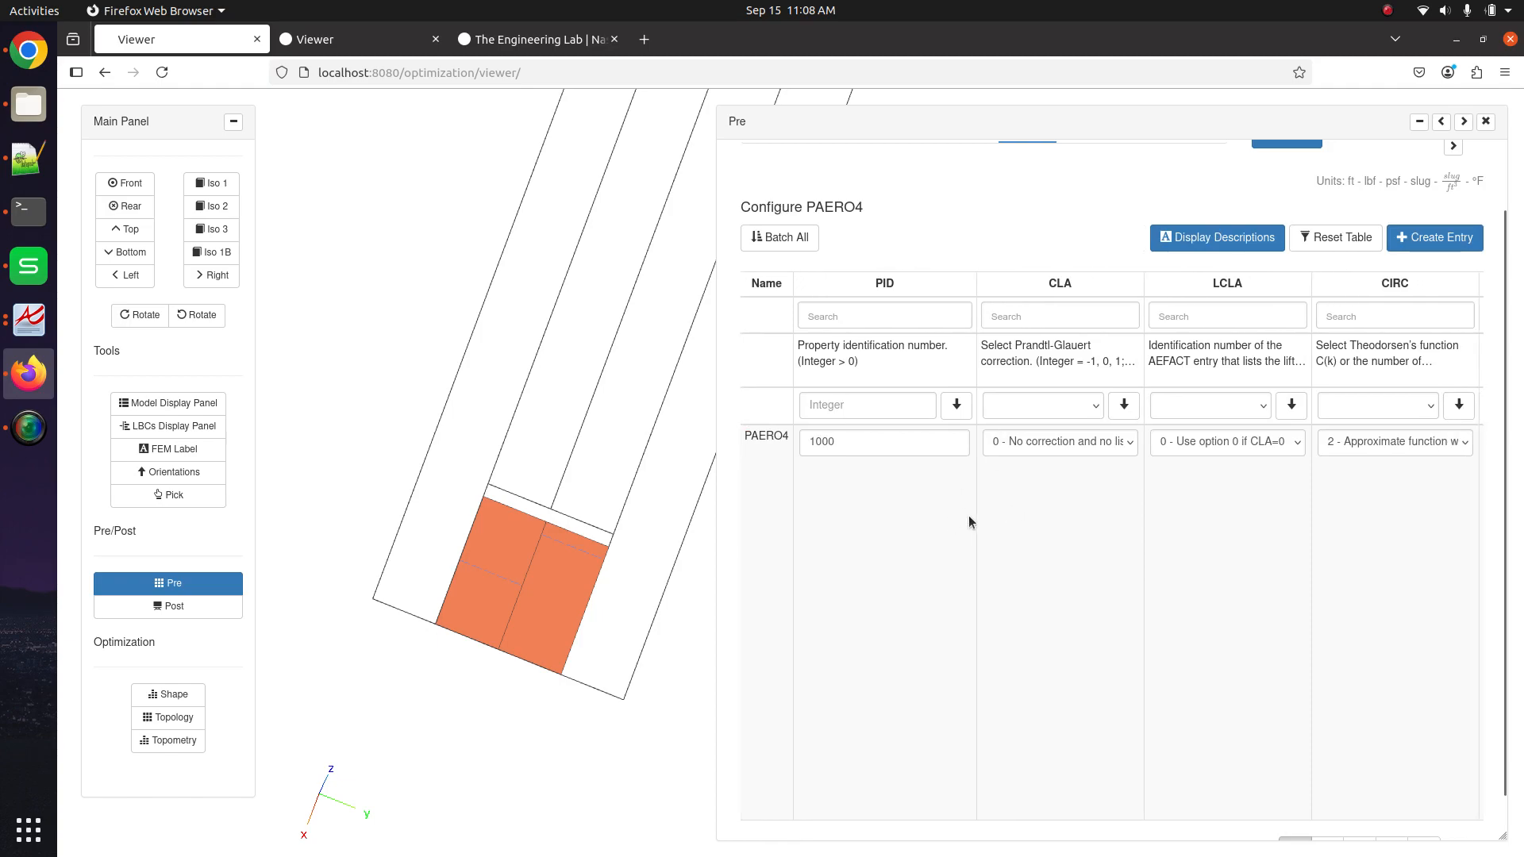
Look through the remaining PAERO4 fields as far as LCIRC and the control surface rows
{"action": "scroll", "coordinate": [1063, 478], "scroll_direction": "right", "scroll_amount": 3}
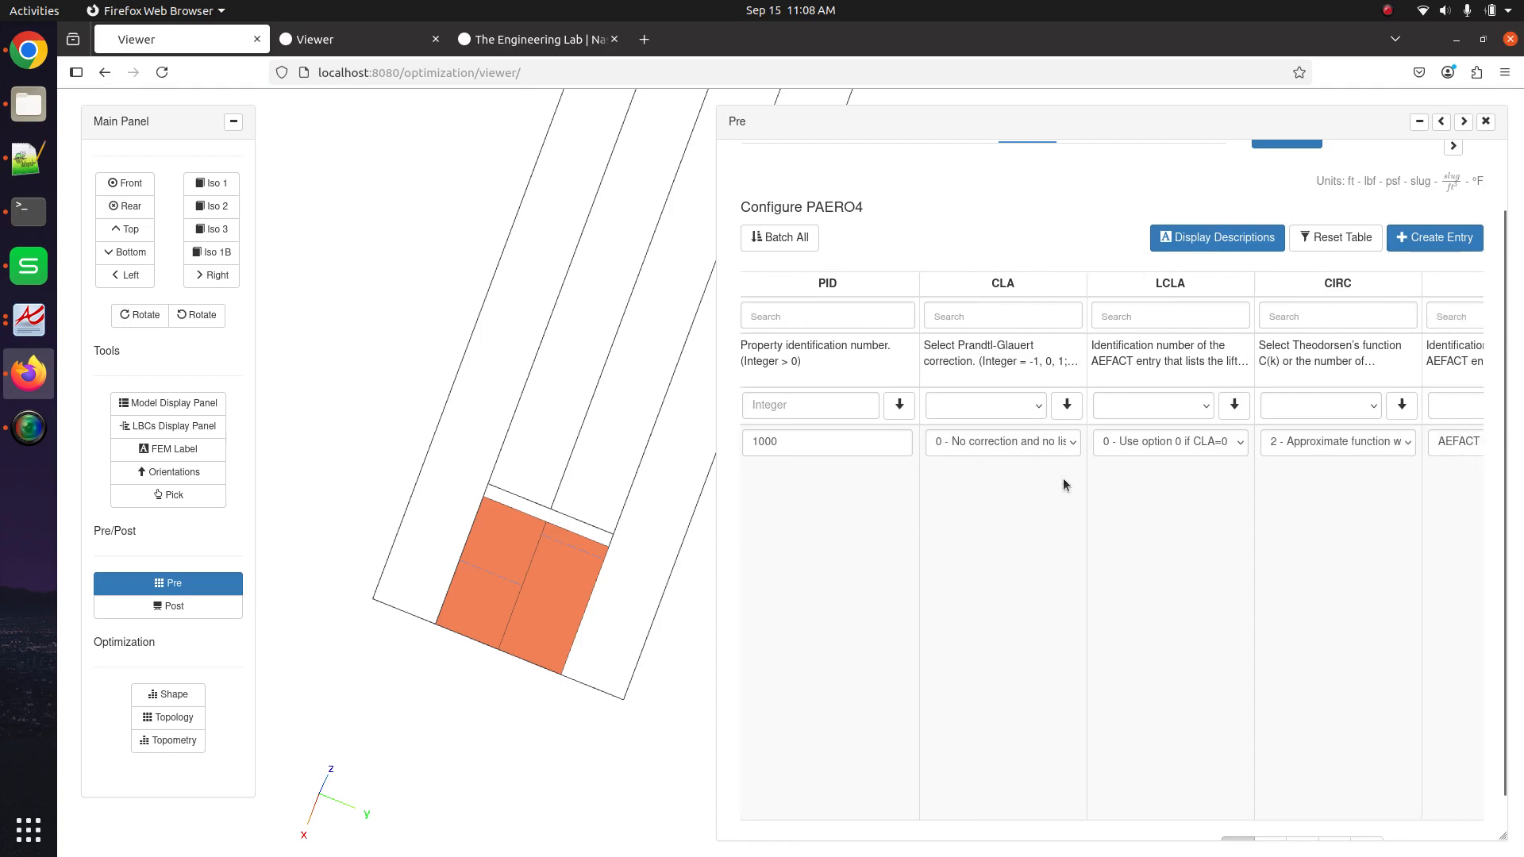
{"action": "scroll", "coordinate": [1255, 475], "scroll_direction": "right", "scroll_amount": 3}
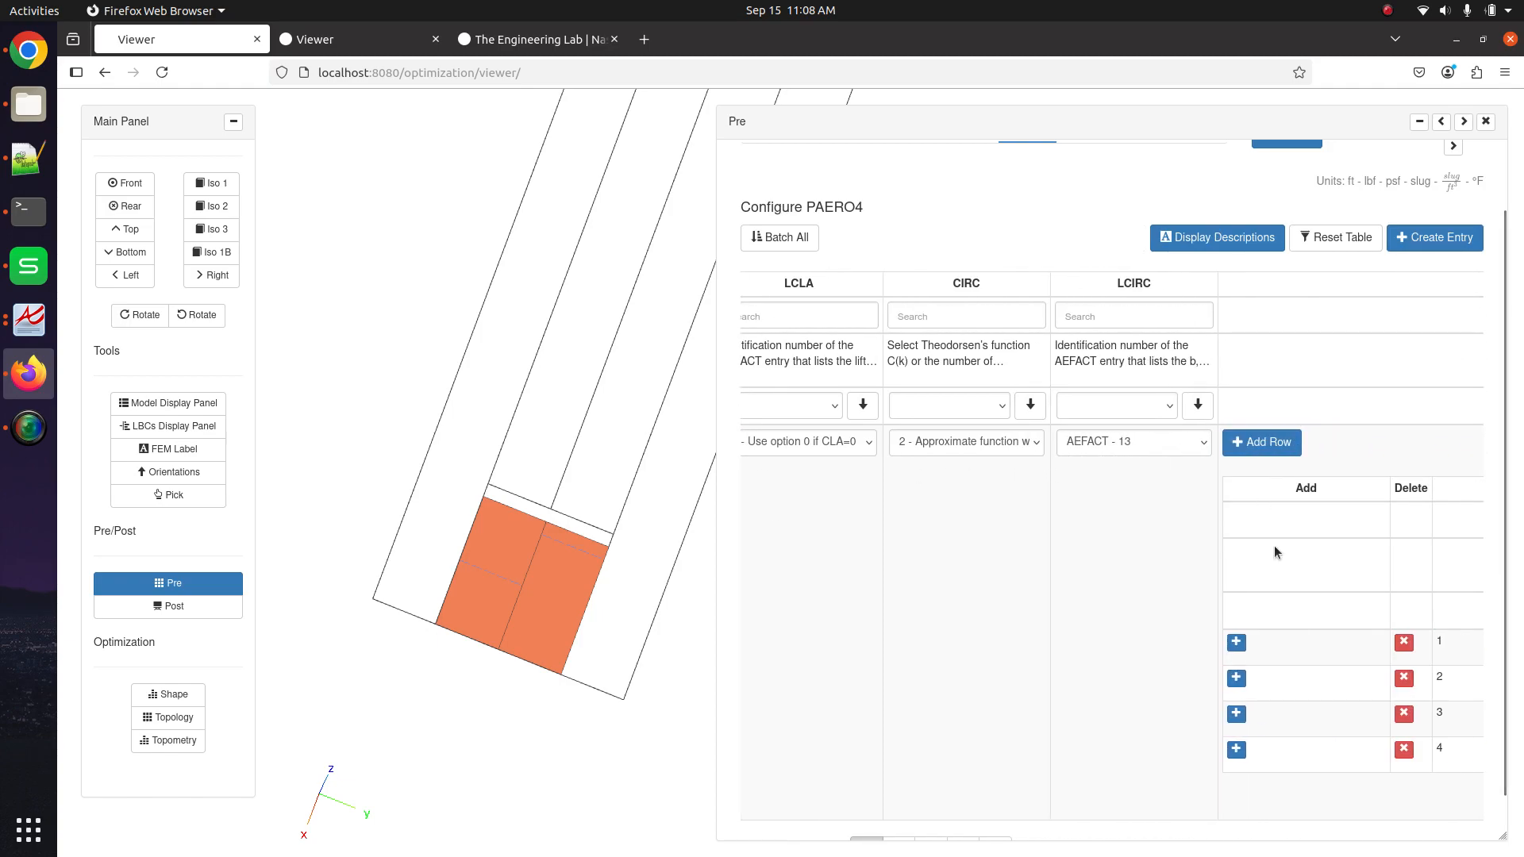
{"action": "scroll", "coordinate": [949, 252], "scroll_direction": "up", "scroll_amount": 2}
Open the CAERO4 entry, clear its LSPAN selection and set NSPAN to 4 equal strips
{"action": "left_click", "coordinate": [955, 206]}
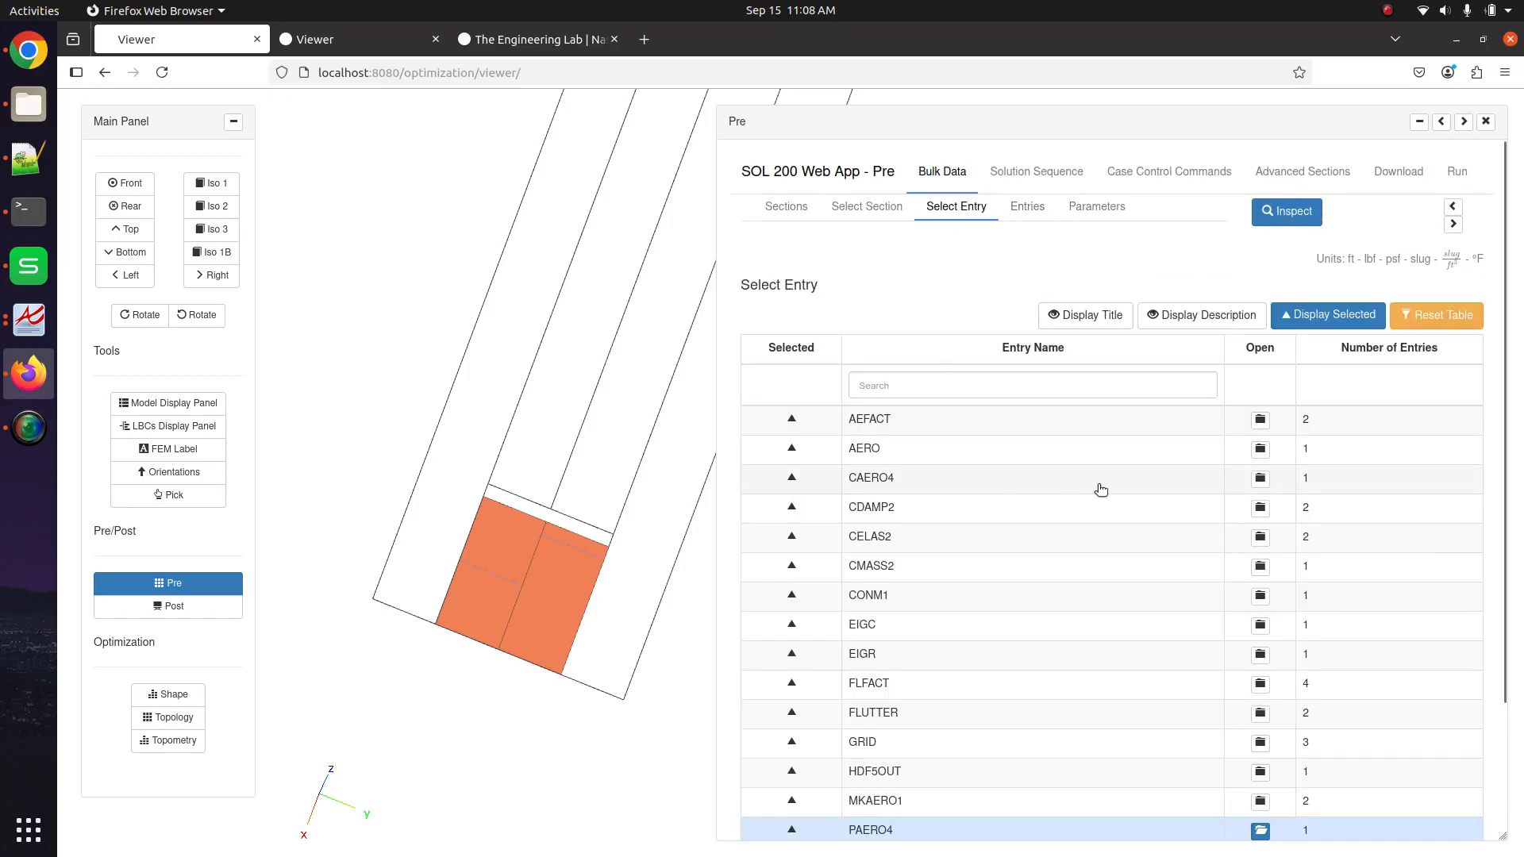
{"action": "left_click", "coordinate": [1231, 479]}
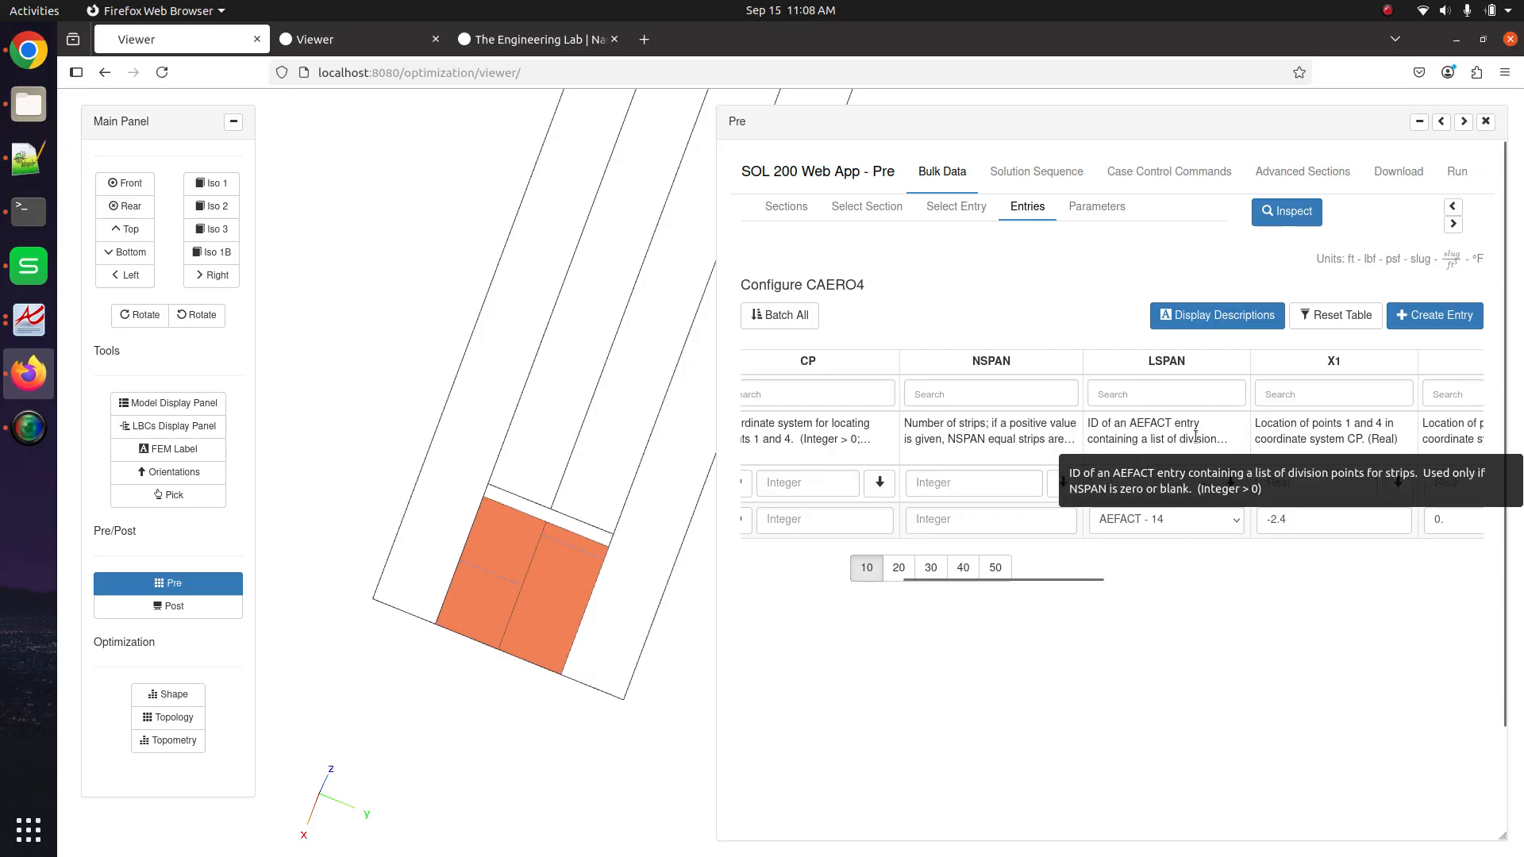
{"action": "mouse_move", "coordinate": [1089, 580]}
{"action": "left_mouse_down"}
{"action": "mouse_move", "coordinate": [1059, 580]}
{"action": "mouse_move", "coordinate": [1079, 580]}
{"action": "left_mouse_up"}
{"action": "left_click", "coordinate": [1157, 524]}
{"action": "left_click", "coordinate": [1160, 543]}
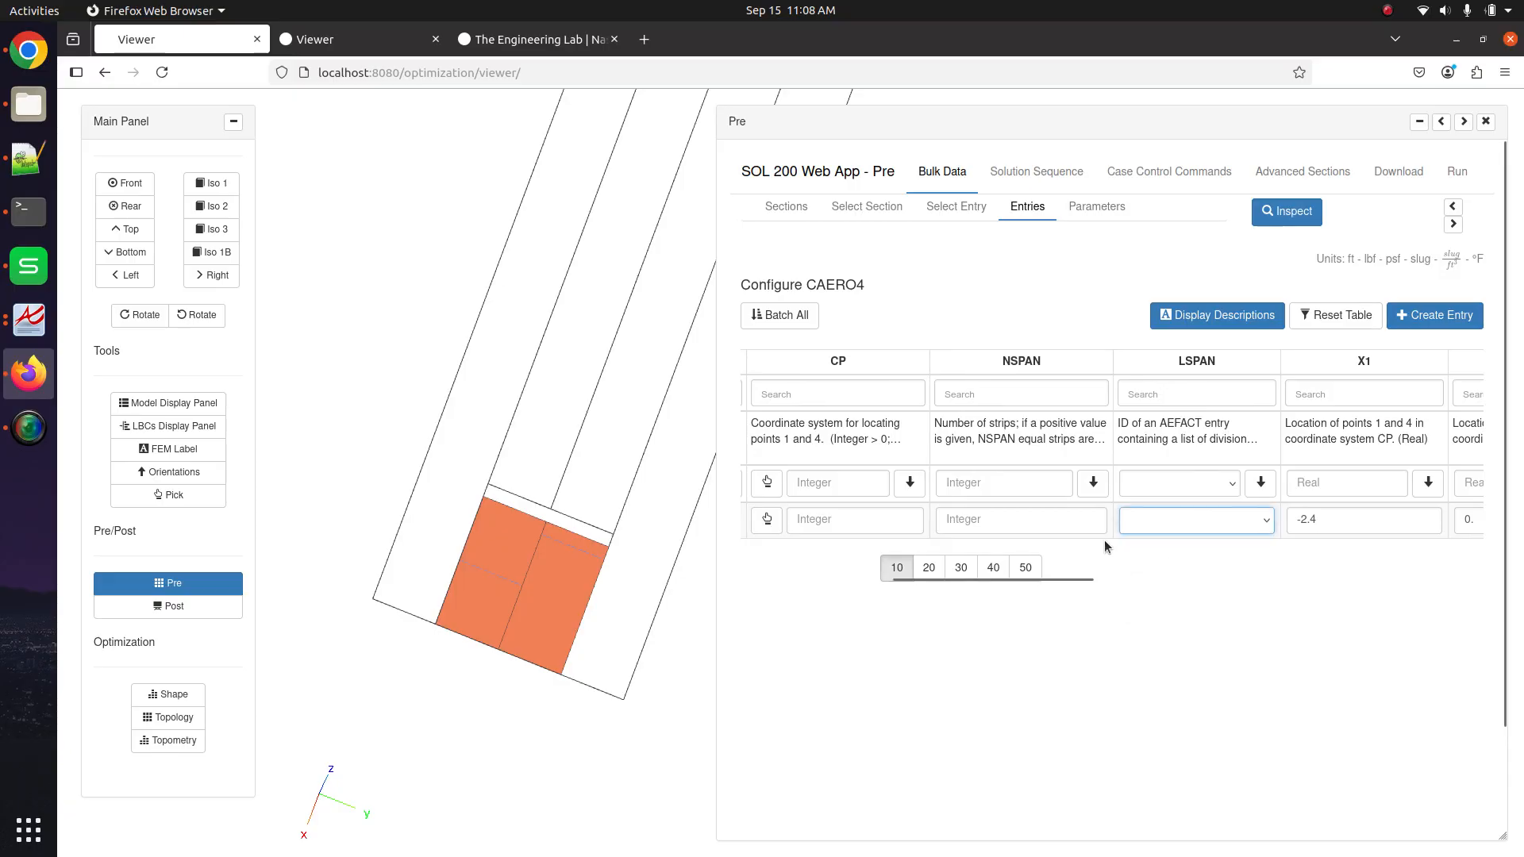
{"action": "left_click", "coordinate": [1079, 520]}
{"action": "type", "text": "4"}
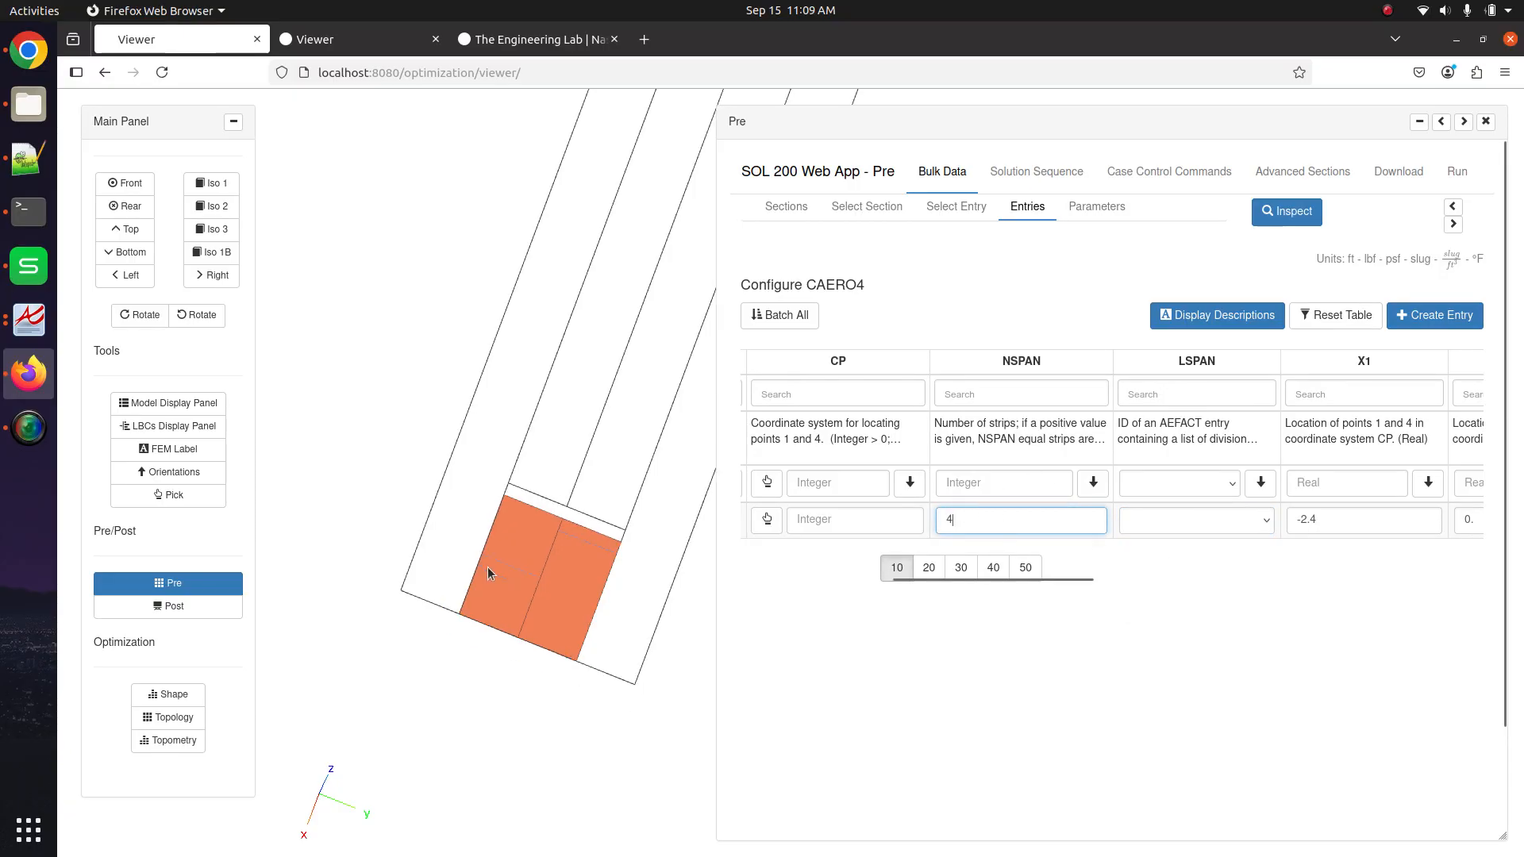
Try NSPAN values of 2 and 4 on the CAERO4 entry, compare the strips in the model, and clear NSPAN
{"action": "double_click", "coordinate": [947, 520]}
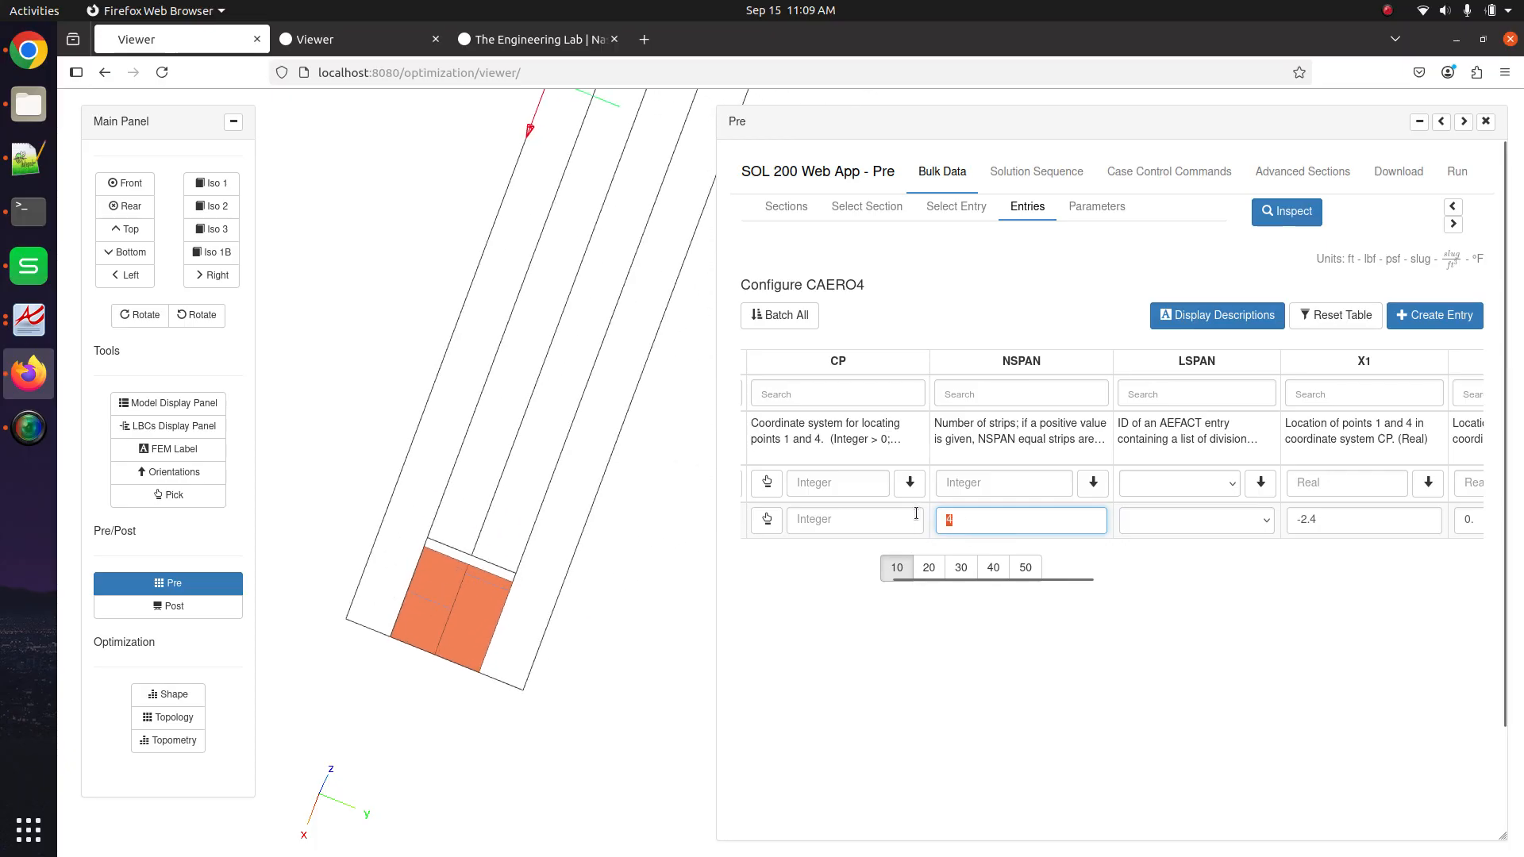
{"action": "type", "text": "2"}
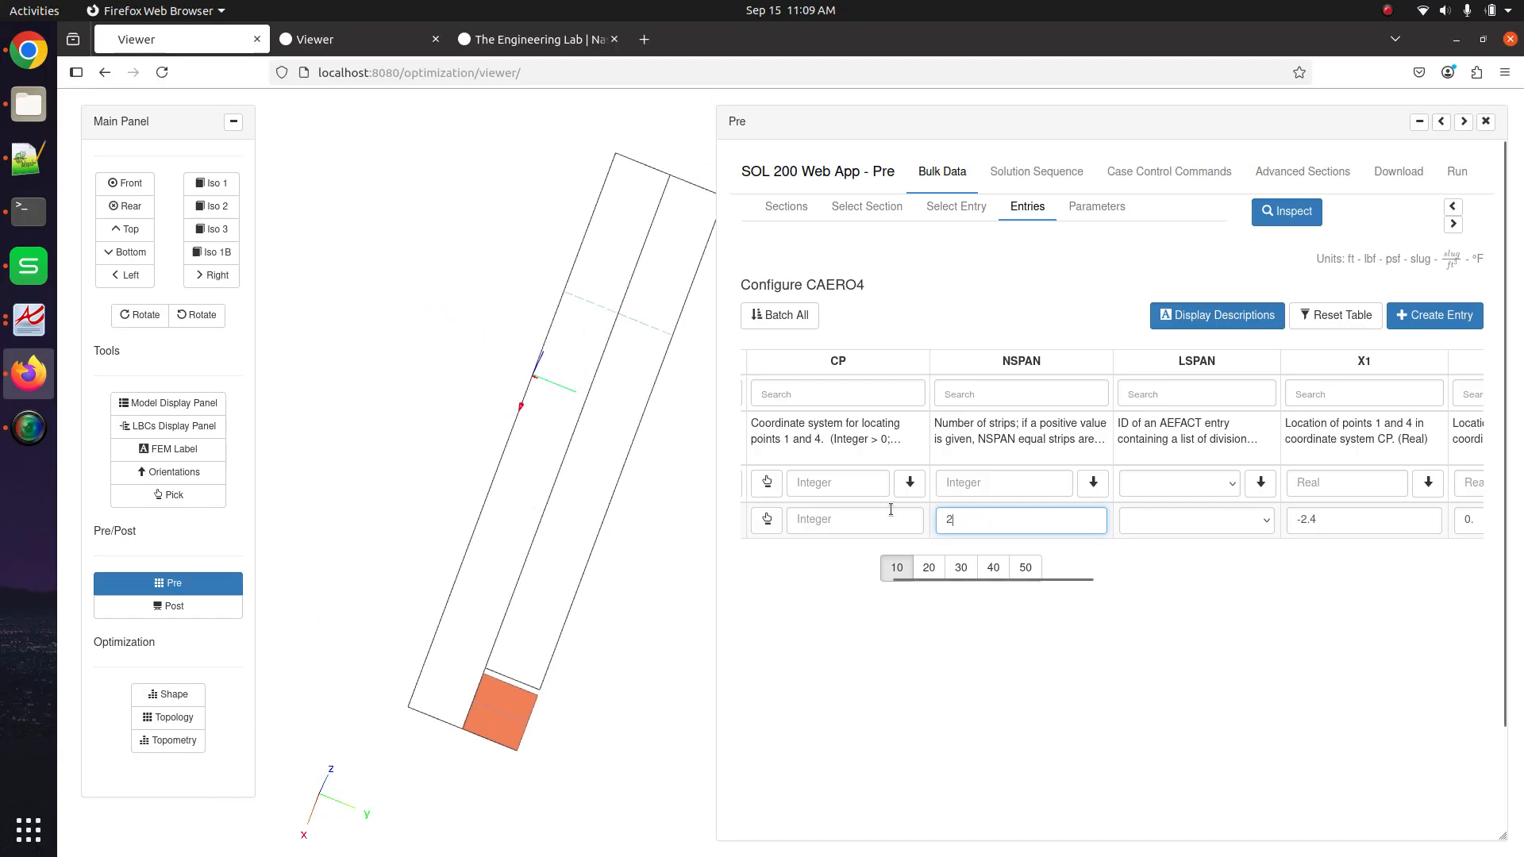
{"action": "key", "text": "BackSpace"}
{"action": "type", "text": "4"}
{"action": "key", "text": "BackSpace"}
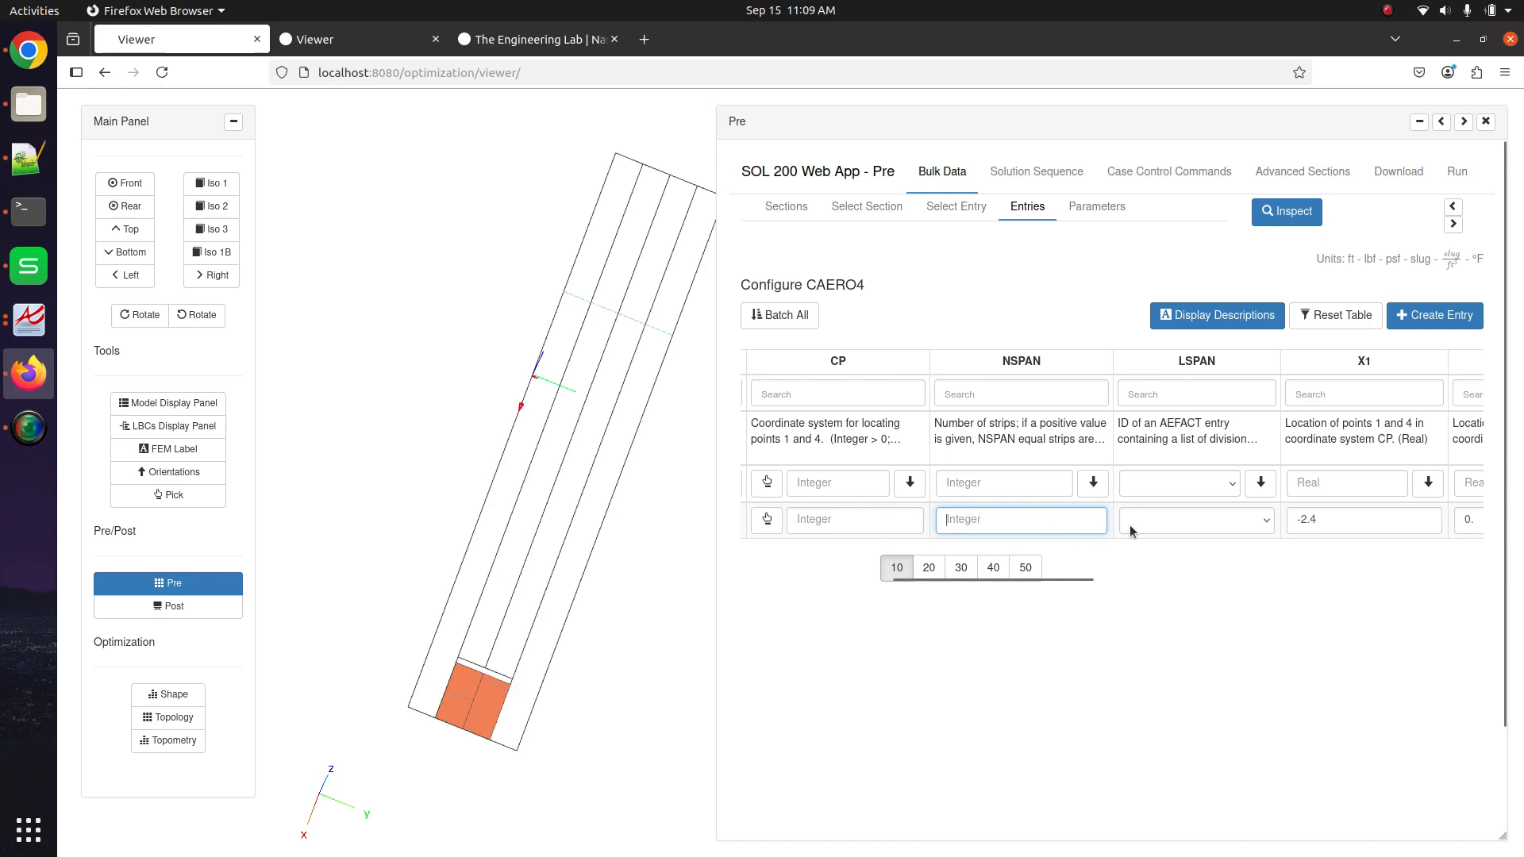
Try AEFACT - 13 as the CAERO4 LSPAN, check the model, and select AEFACT - 14 instead
{"action": "left_click", "coordinate": [1165, 523]}
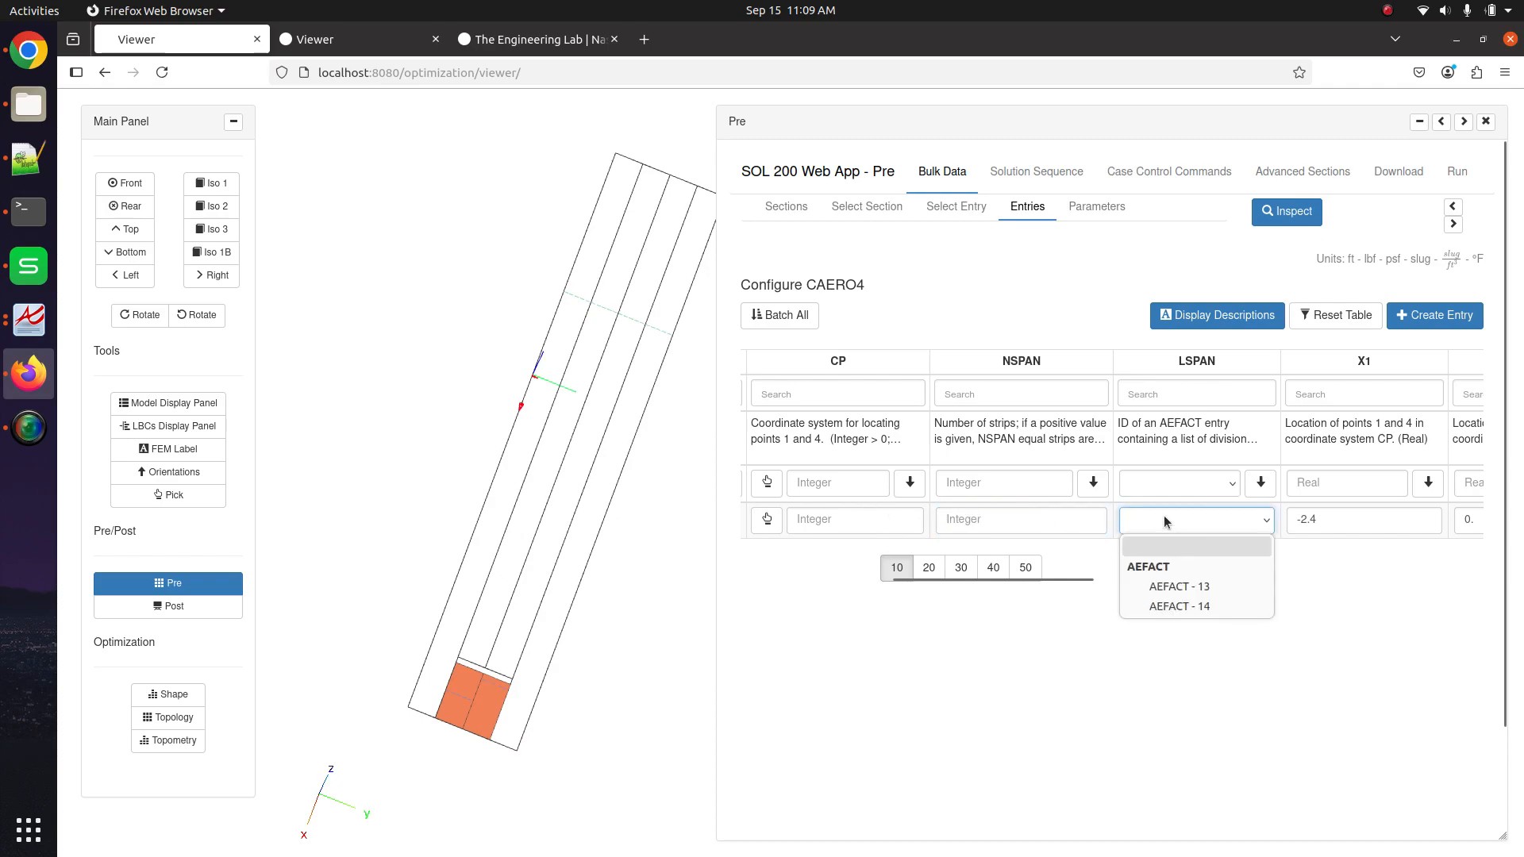
{"action": "left_click", "coordinate": [1170, 587]}
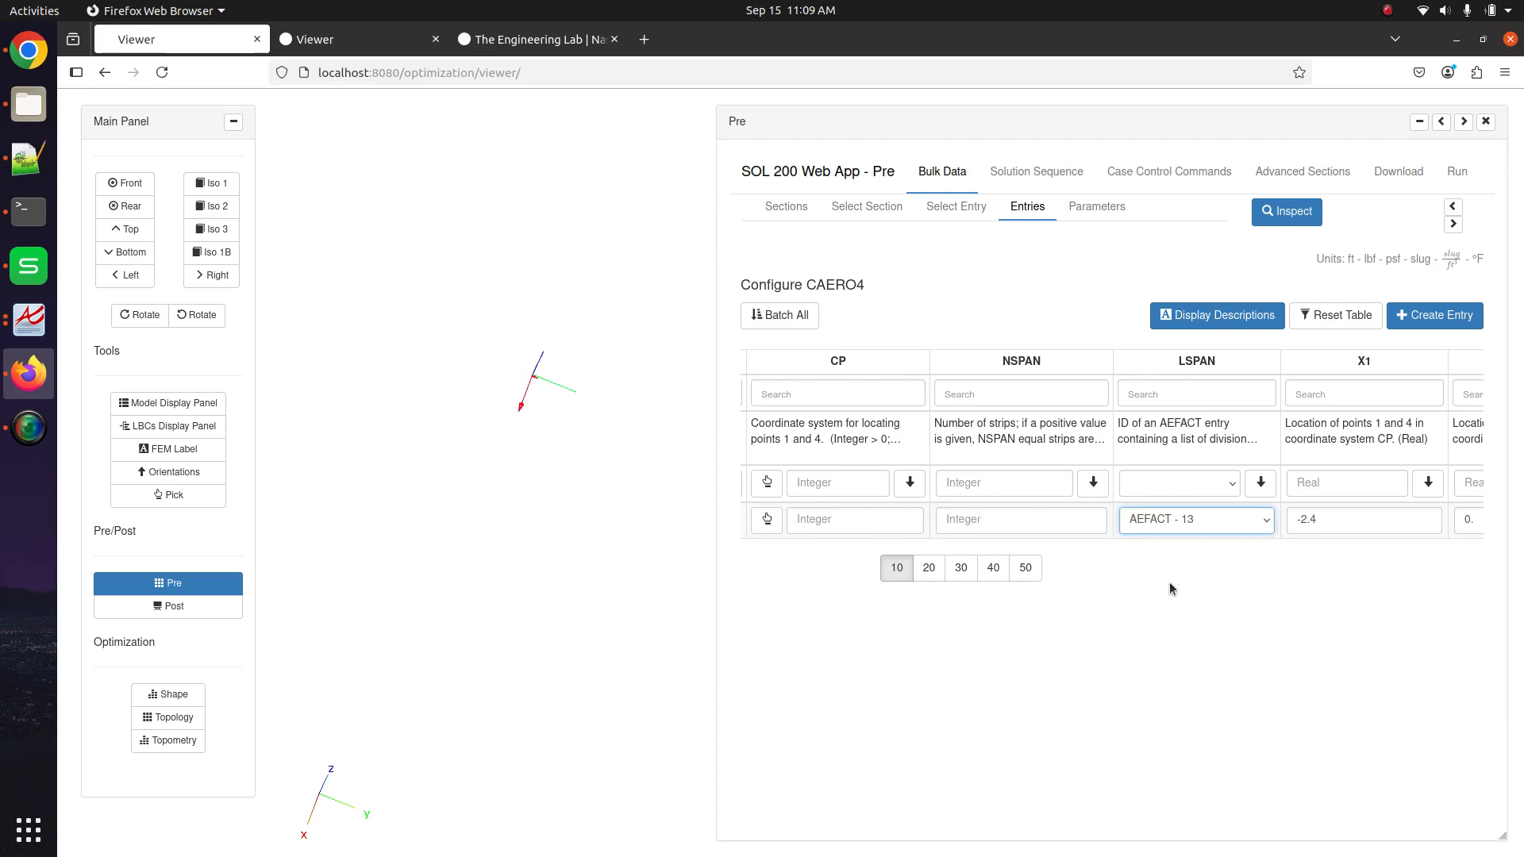
{"action": "left_click", "coordinate": [1155, 530]}
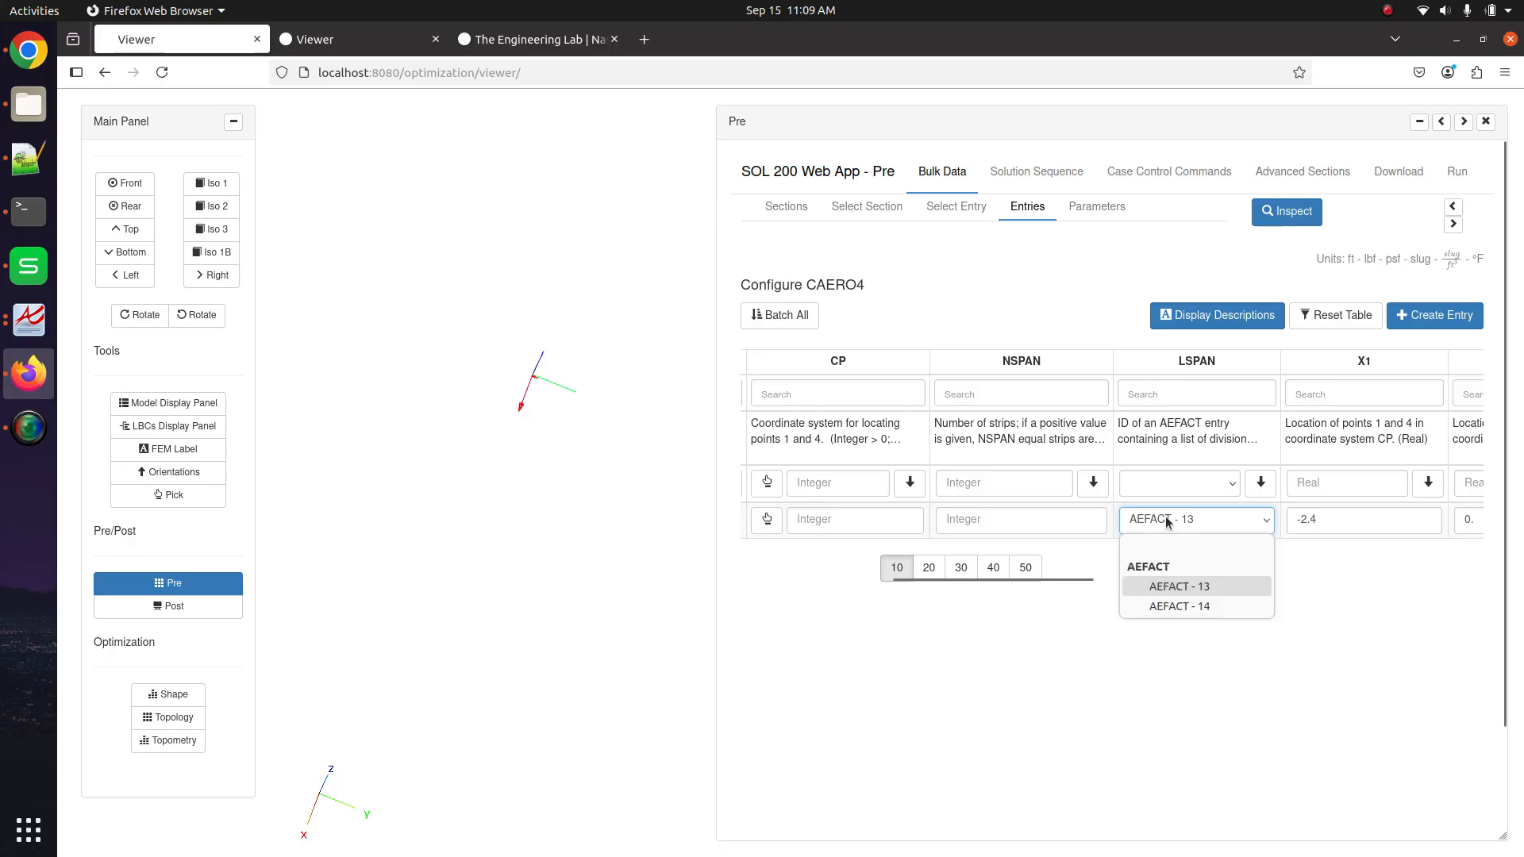
{"action": "left_click", "coordinate": [1180, 607]}
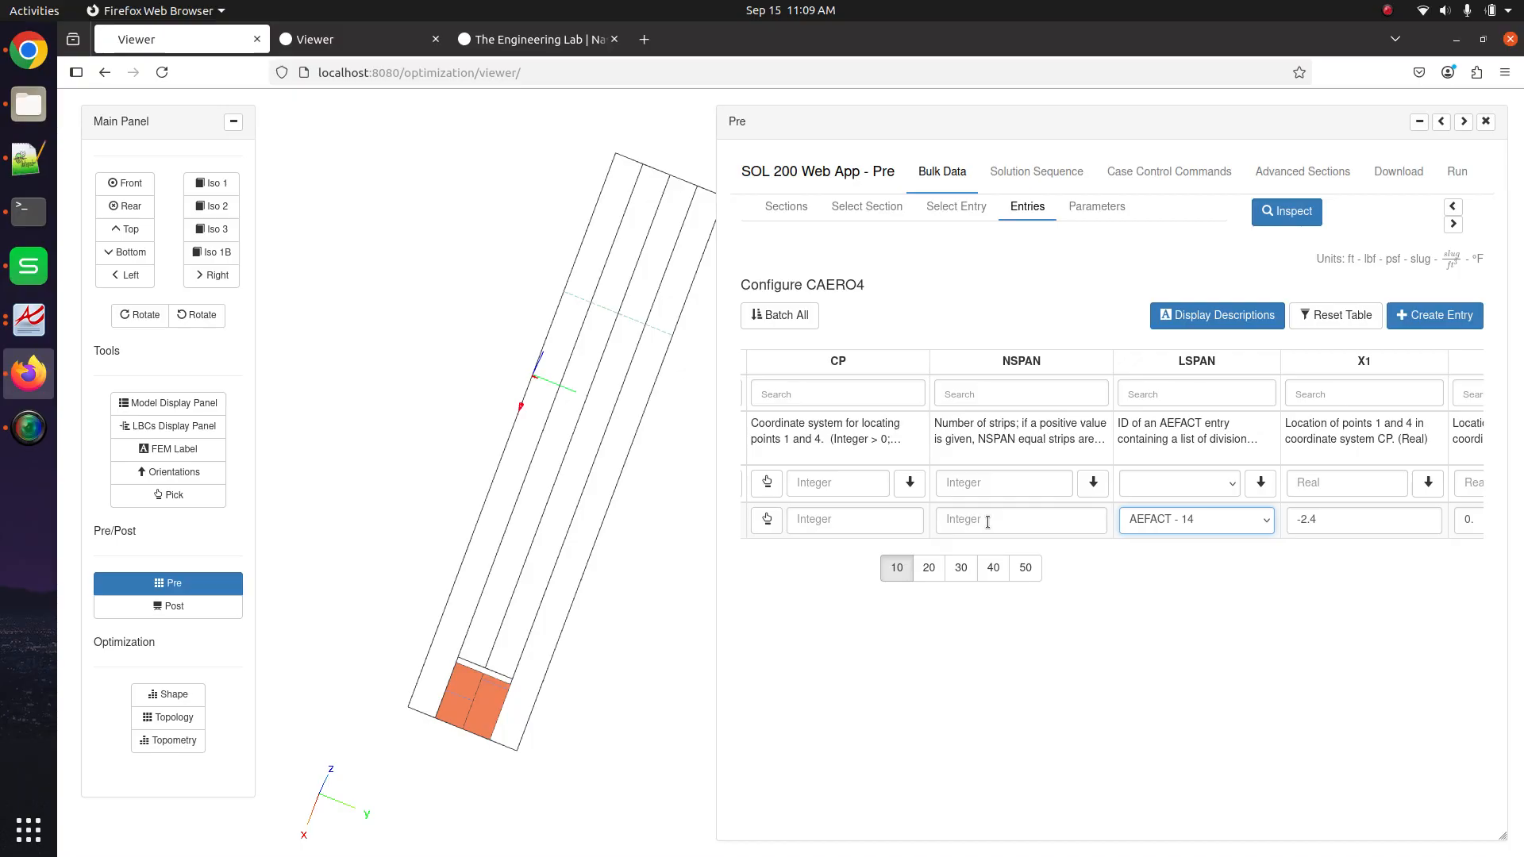
{"action": "left_click", "coordinate": [1162, 521]}
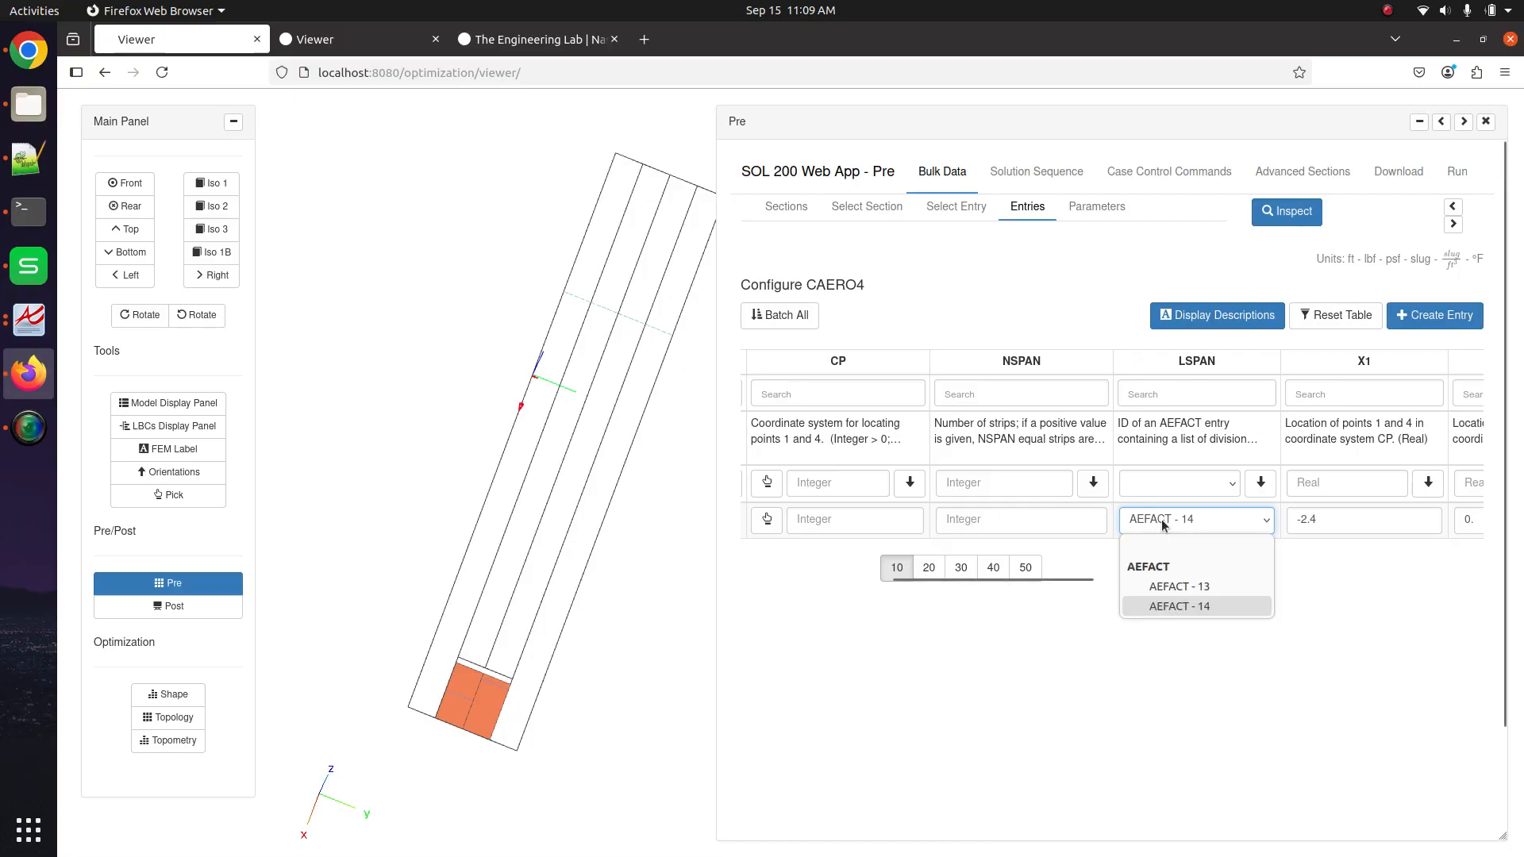
{"action": "left_click", "coordinate": [1162, 520]}
Open the AEFACT entries and change the third division point of AEFACT 14 to 0.6, giving 0.0, 0.25, 0.6, 0.75, 1.0
{"action": "left_click", "coordinate": [970, 205]}
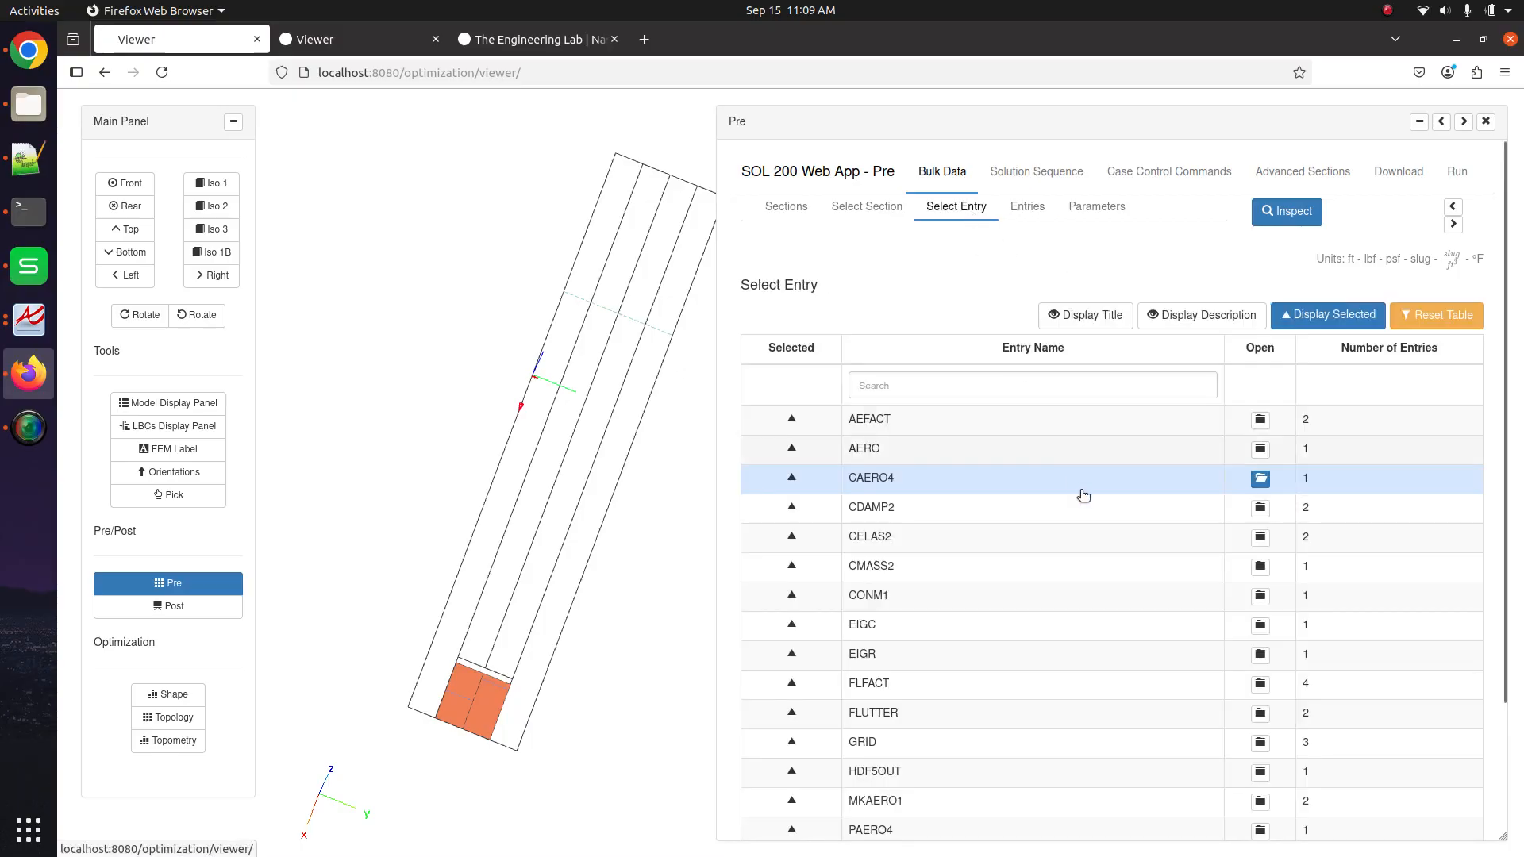
{"action": "left_click", "coordinate": [1260, 420]}
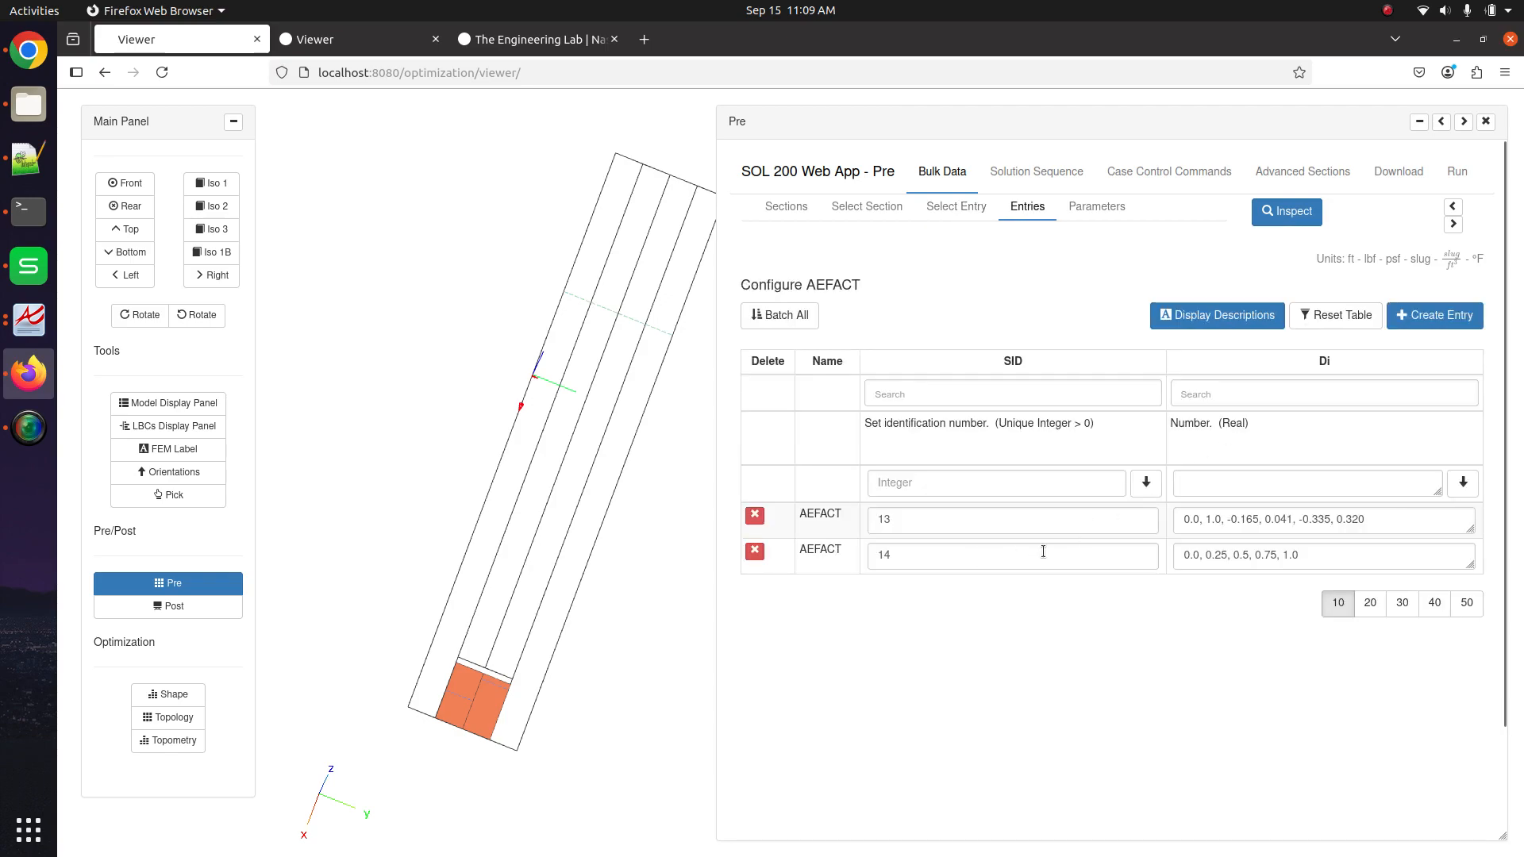
{"action": "left_click", "coordinate": [1238, 555]}
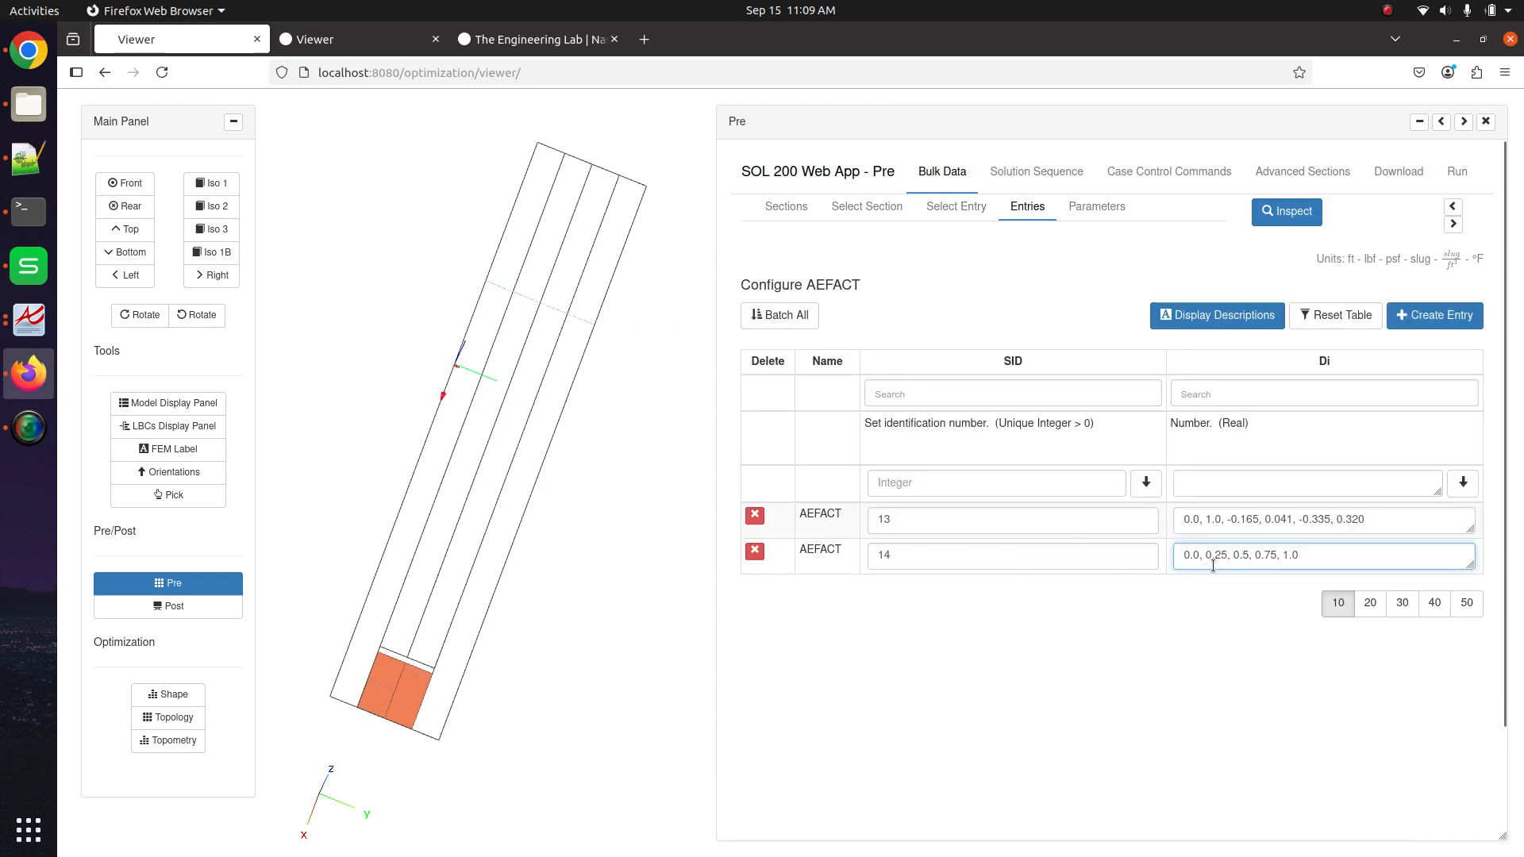
{"action": "mouse_move", "coordinate": [1226, 556]}
{"action": "left_mouse_down"}
{"action": "mouse_move", "coordinate": [1176, 556]}
{"action": "mouse_move", "coordinate": [1248, 555]}
{"action": "left_mouse_up"}
{"action": "left_click", "coordinate": [1227, 558]}
{"action": "left_click", "coordinate": [1249, 556]}
{"action": "left_click", "coordinate": [1245, 592]}
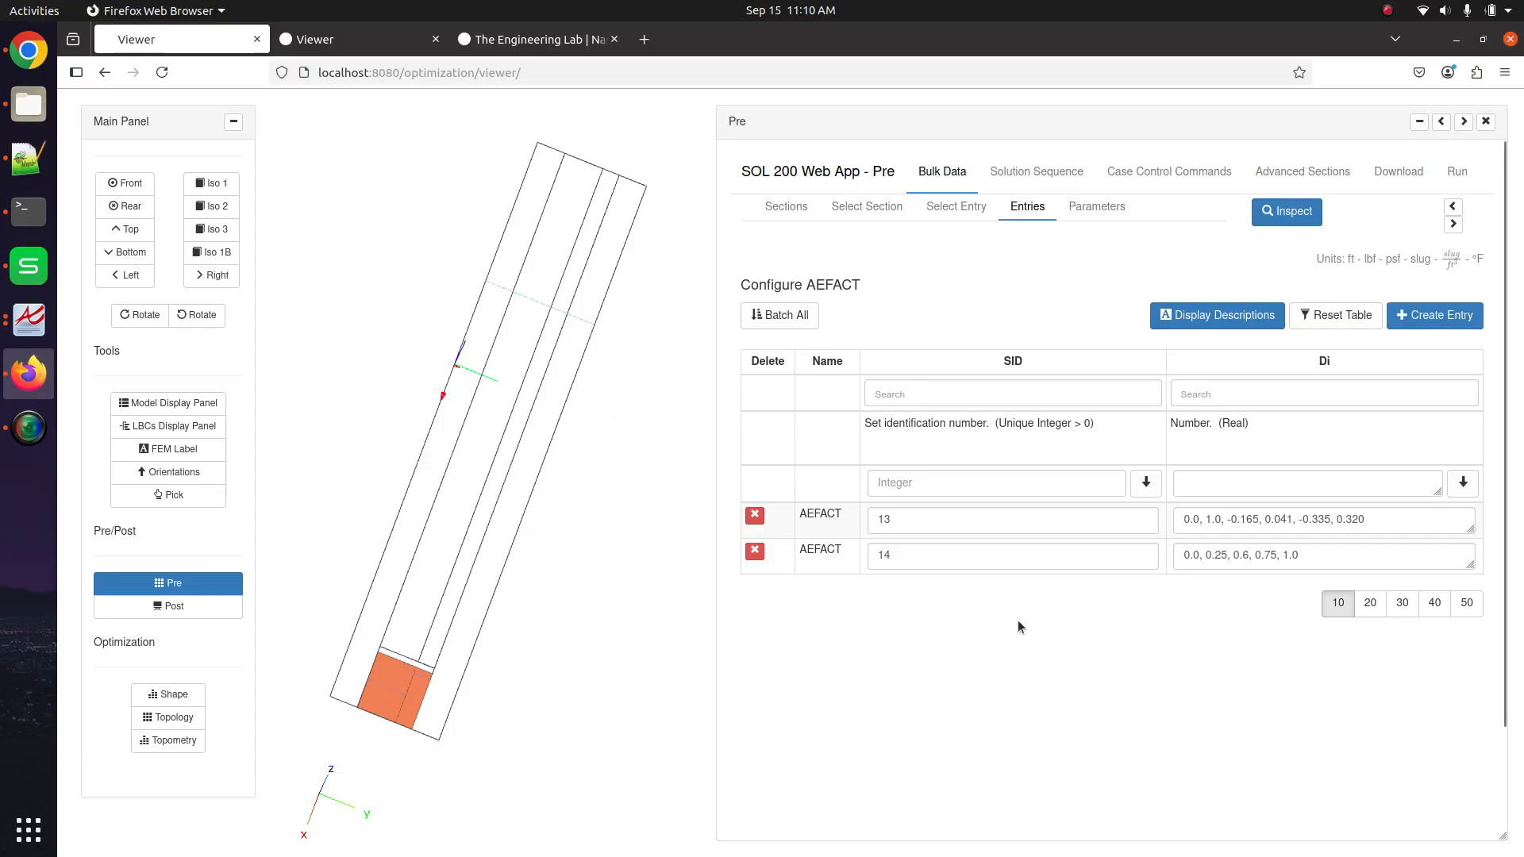
Examine the strip divisions along the end edge of the aerodynamic panel against the AEFACT 14 division points
{"action": "left_click_drag", "start_coordinate": [440, 524], "coordinate": [473, 519]}
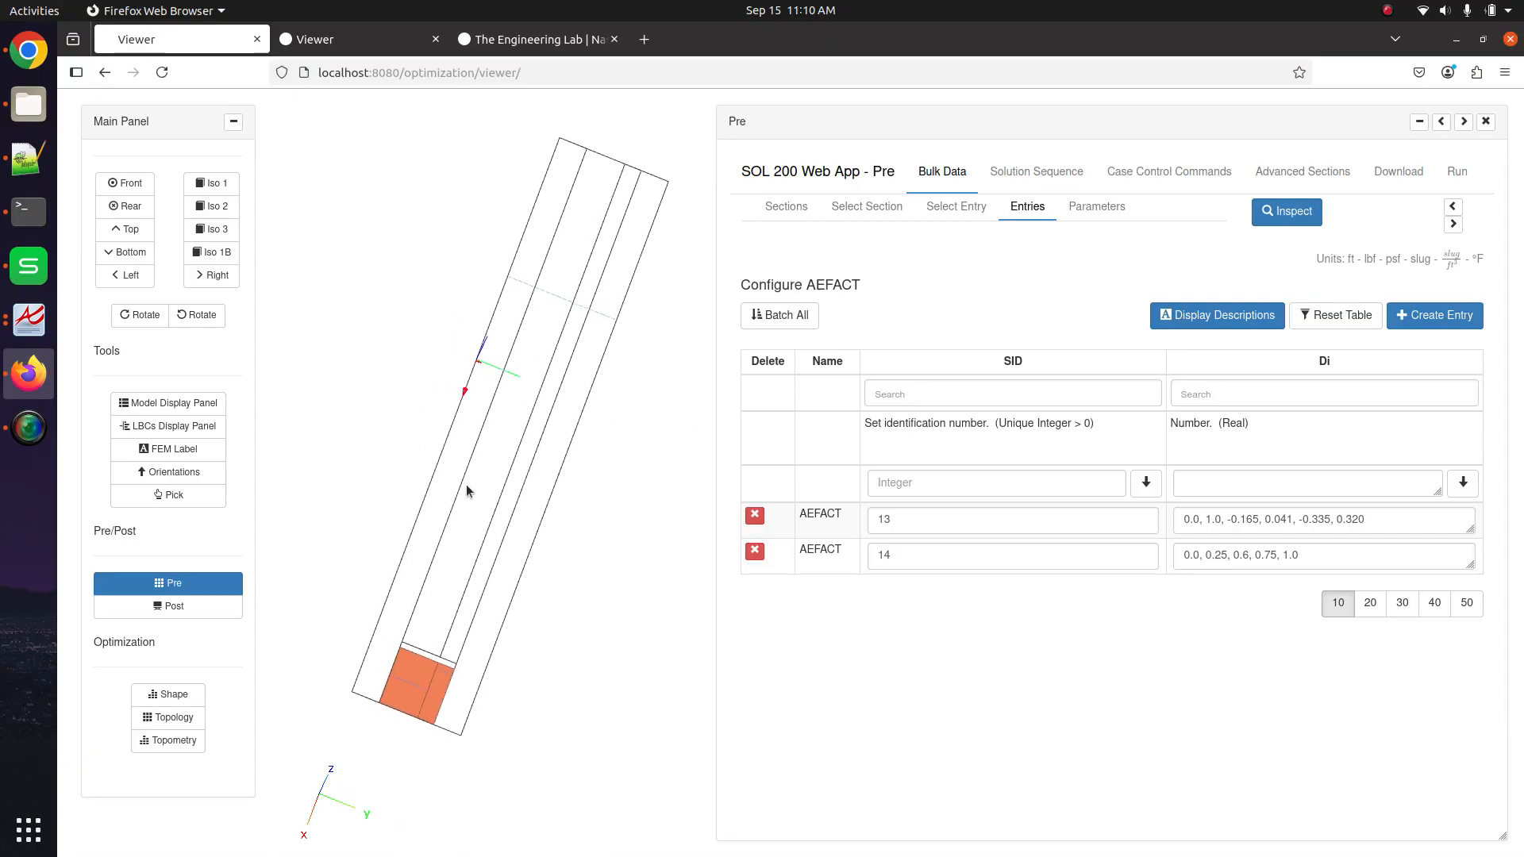
{"action": "scroll", "coordinate": [590, 197], "scroll_direction": "up", "scroll_amount": 5}
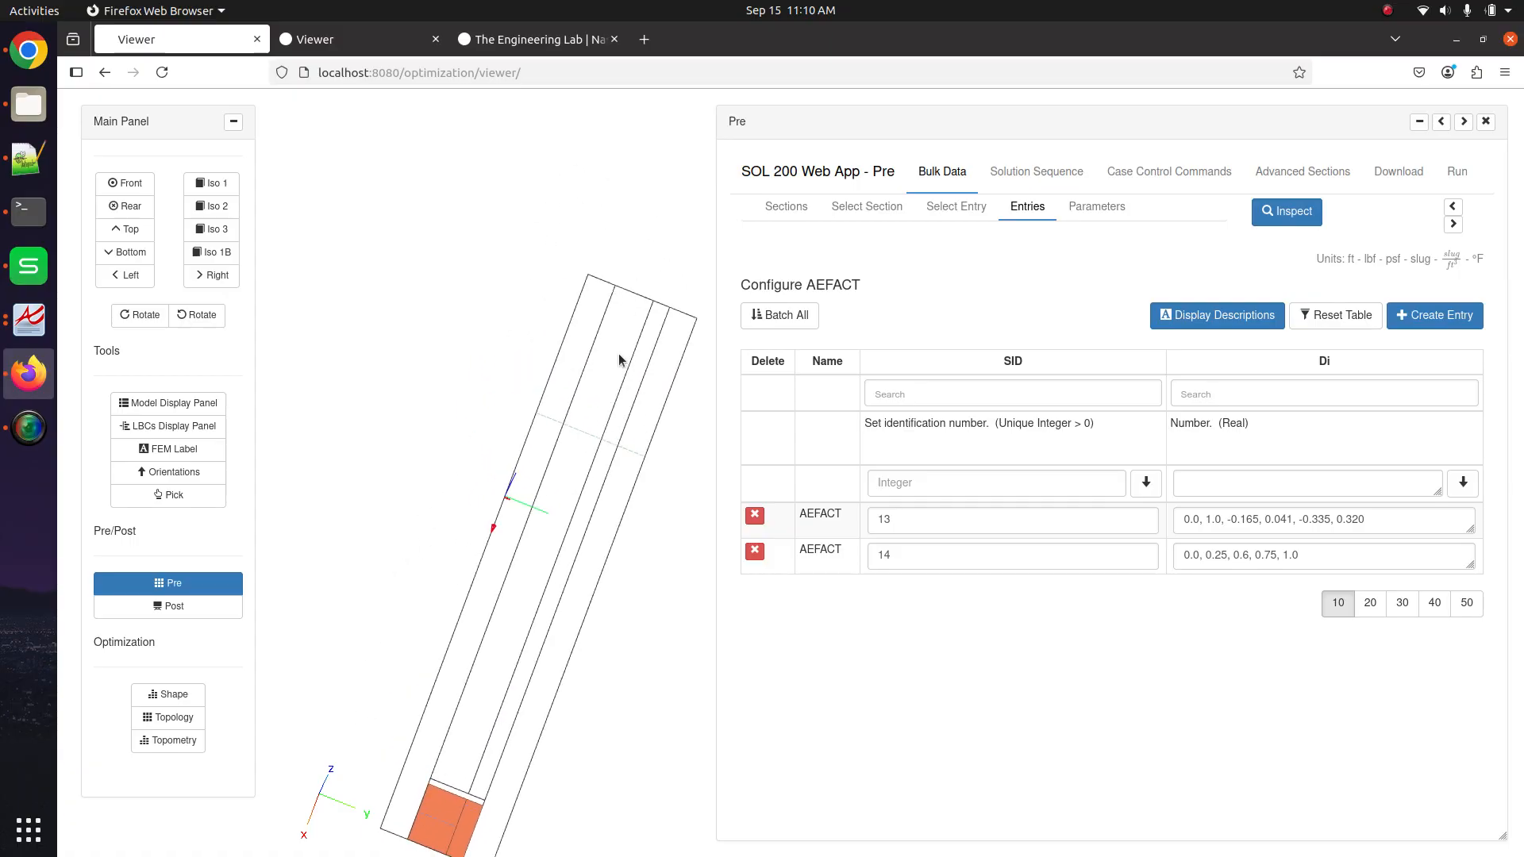
{"action": "left_click_drag", "start_coordinate": [508, 205], "coordinate": [558, 359]}
{"action": "scroll", "coordinate": [556, 362], "scroll_direction": "up", "scroll_amount": 3}
{"action": "left_click_drag", "start_coordinate": [398, 302], "coordinate": [418, 387]}
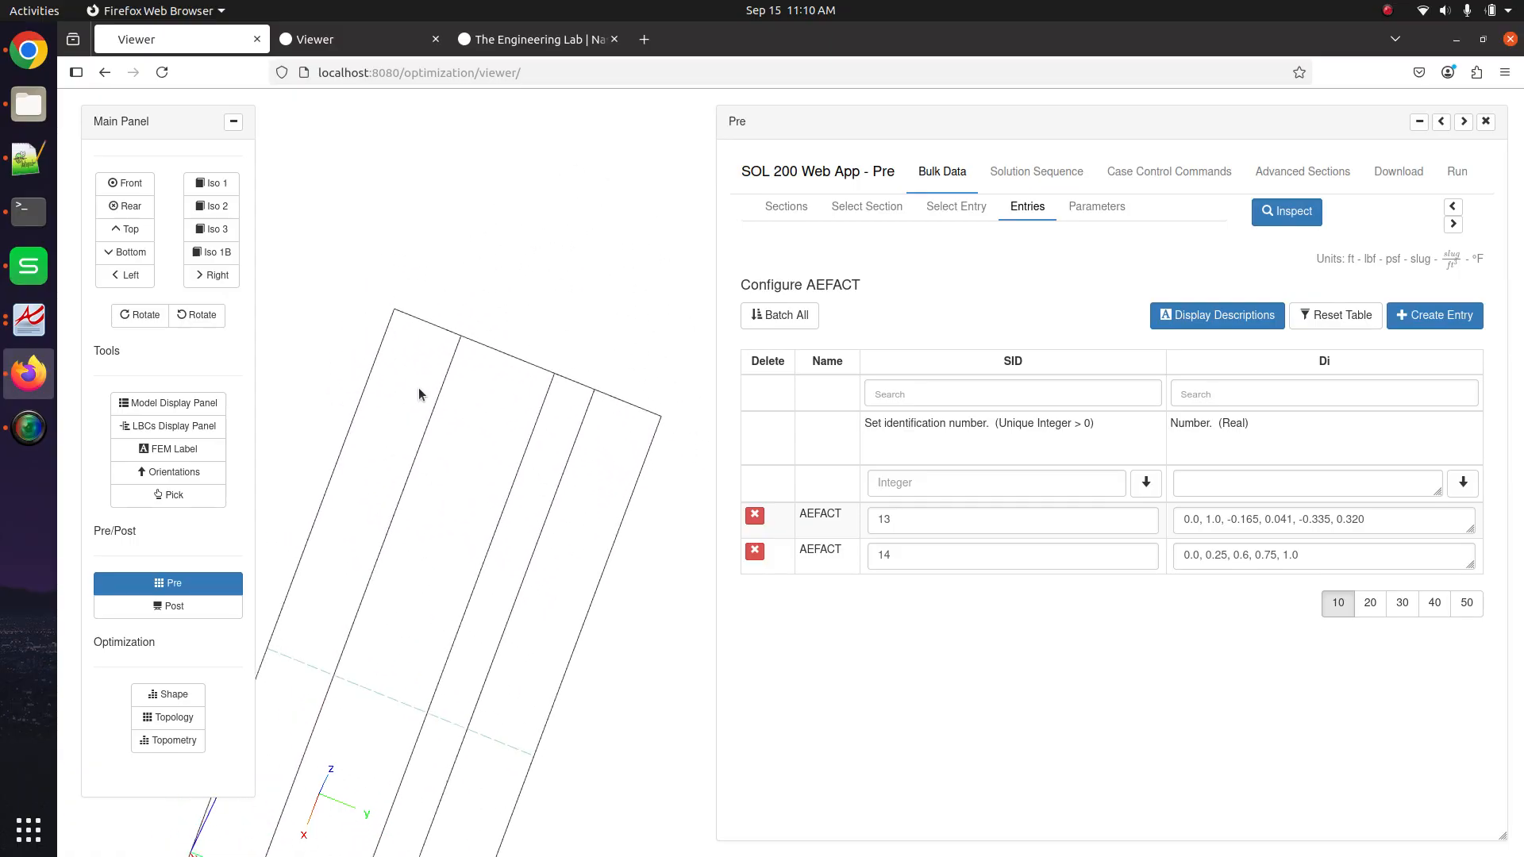
{"action": "scroll", "coordinate": [417, 387], "scroll_direction": "up", "scroll_amount": 1}
{"action": "left_click_drag", "start_coordinate": [327, 327], "coordinate": [374, 365]}
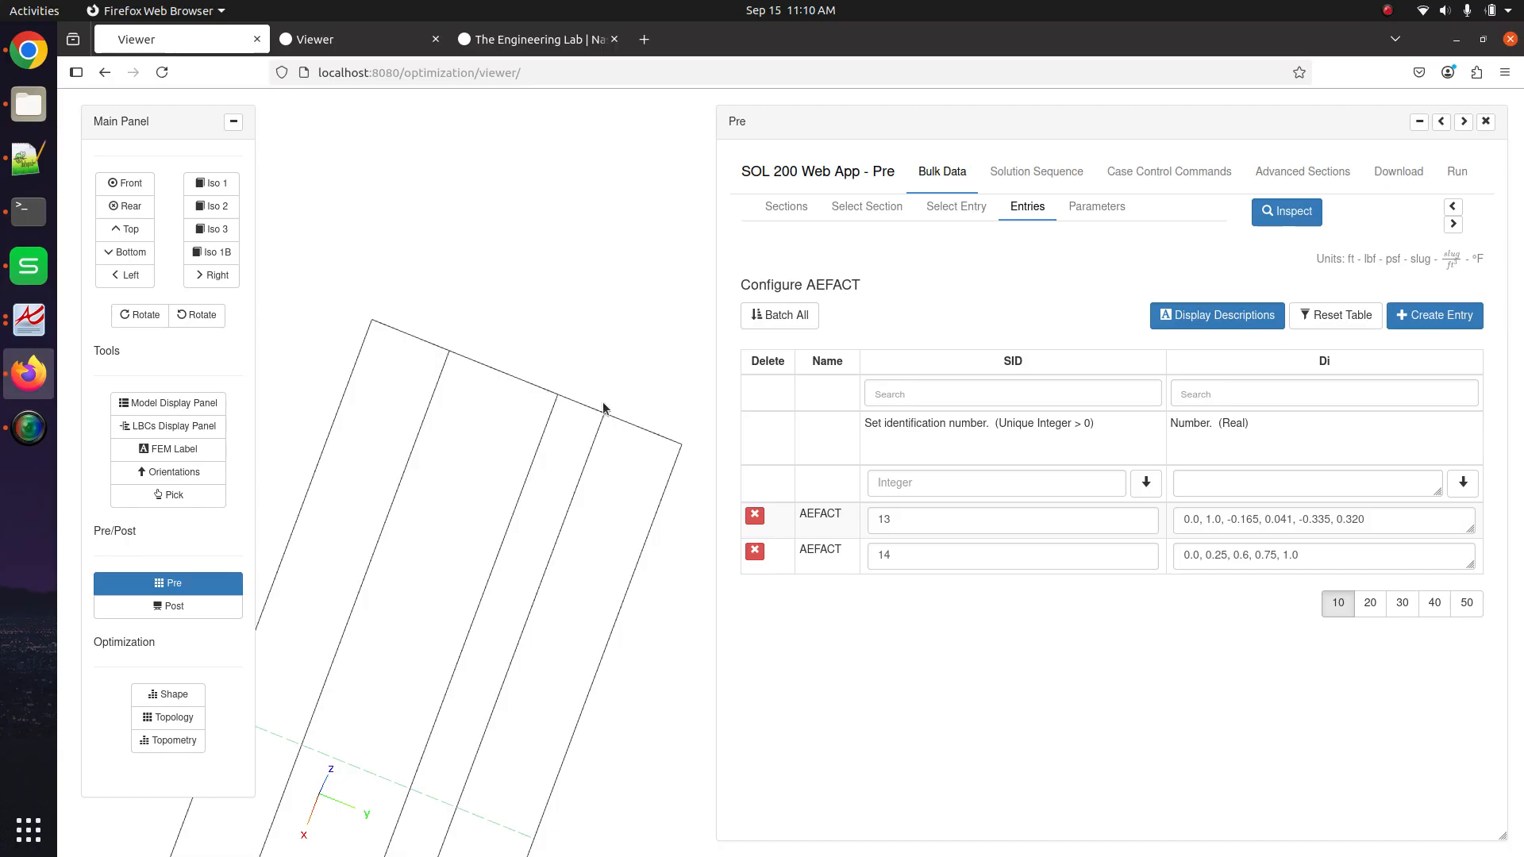
{"action": "left_click_drag", "start_coordinate": [603, 403], "coordinate": [547, 362]}
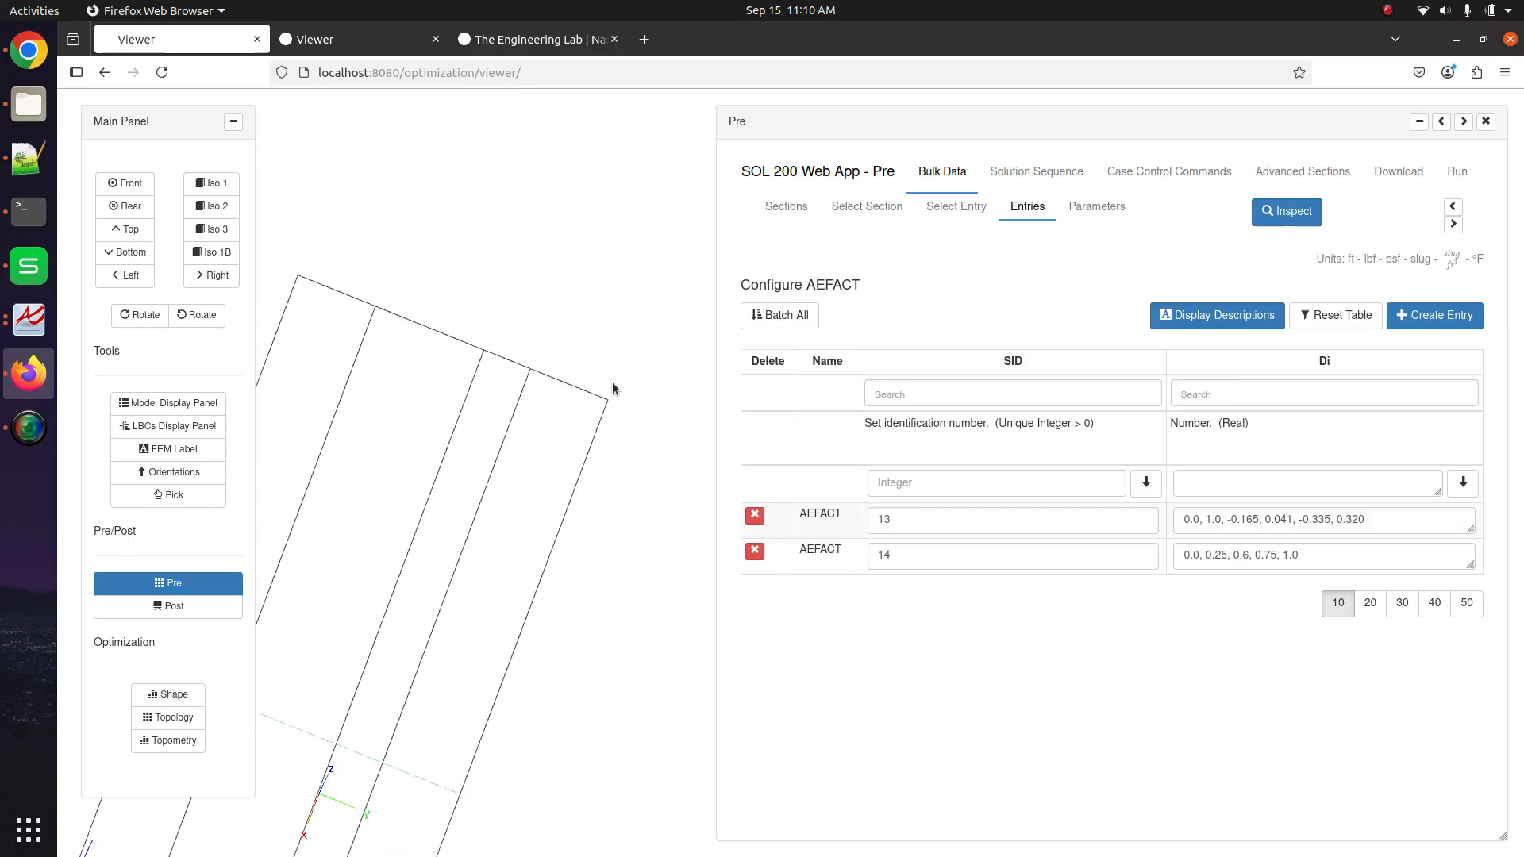
Set the third AEFACT 14 division point to 0.5, compare the strips in the model, and change it back to 0.6
{"action": "left_click", "coordinate": [1243, 555]}
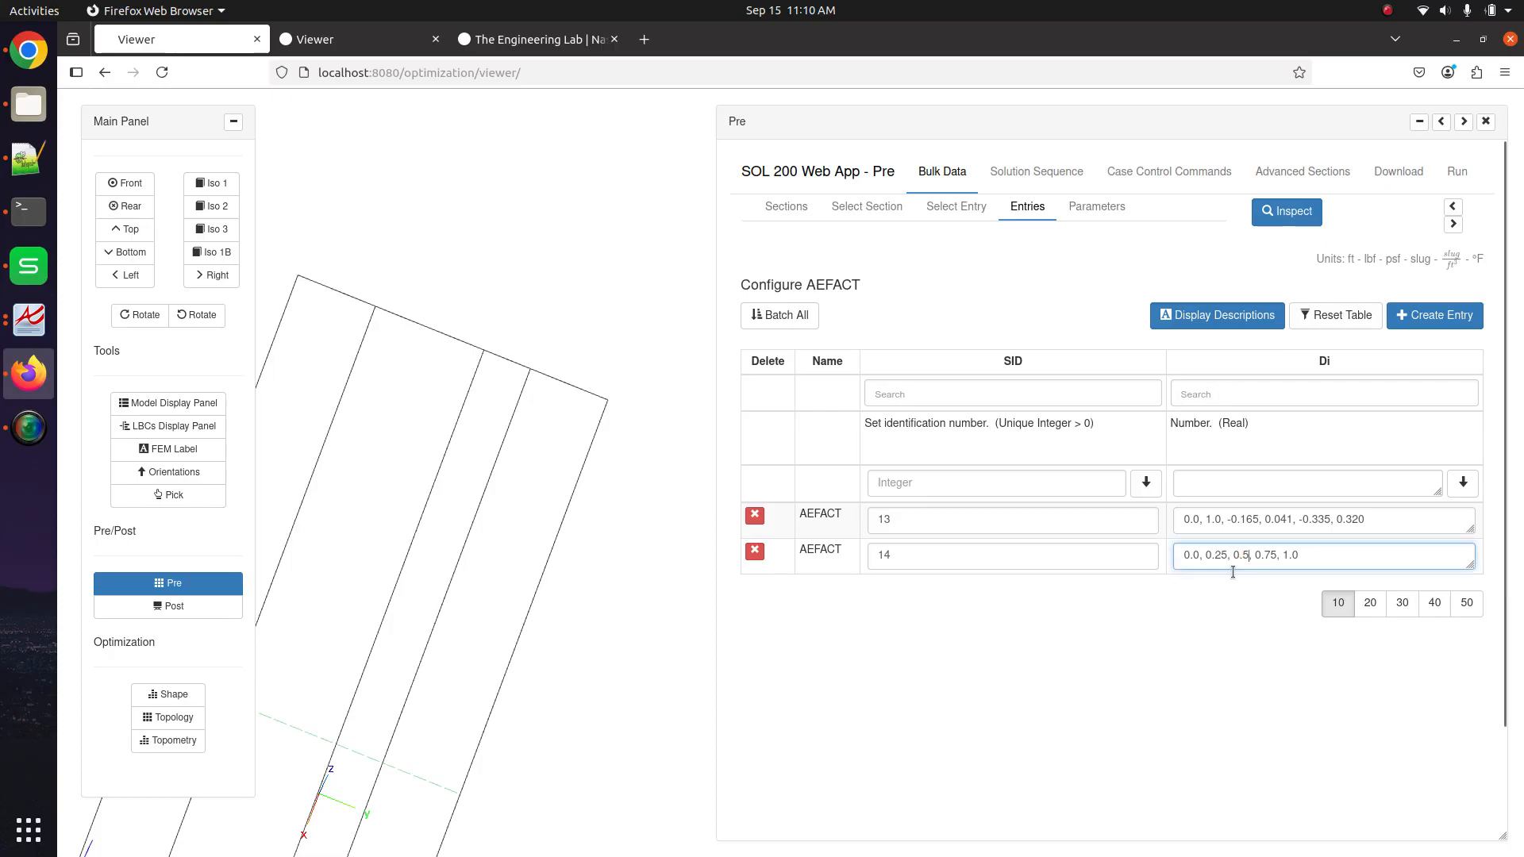
{"action": "left_click_drag", "start_coordinate": [512, 432], "coordinate": [557, 429]}
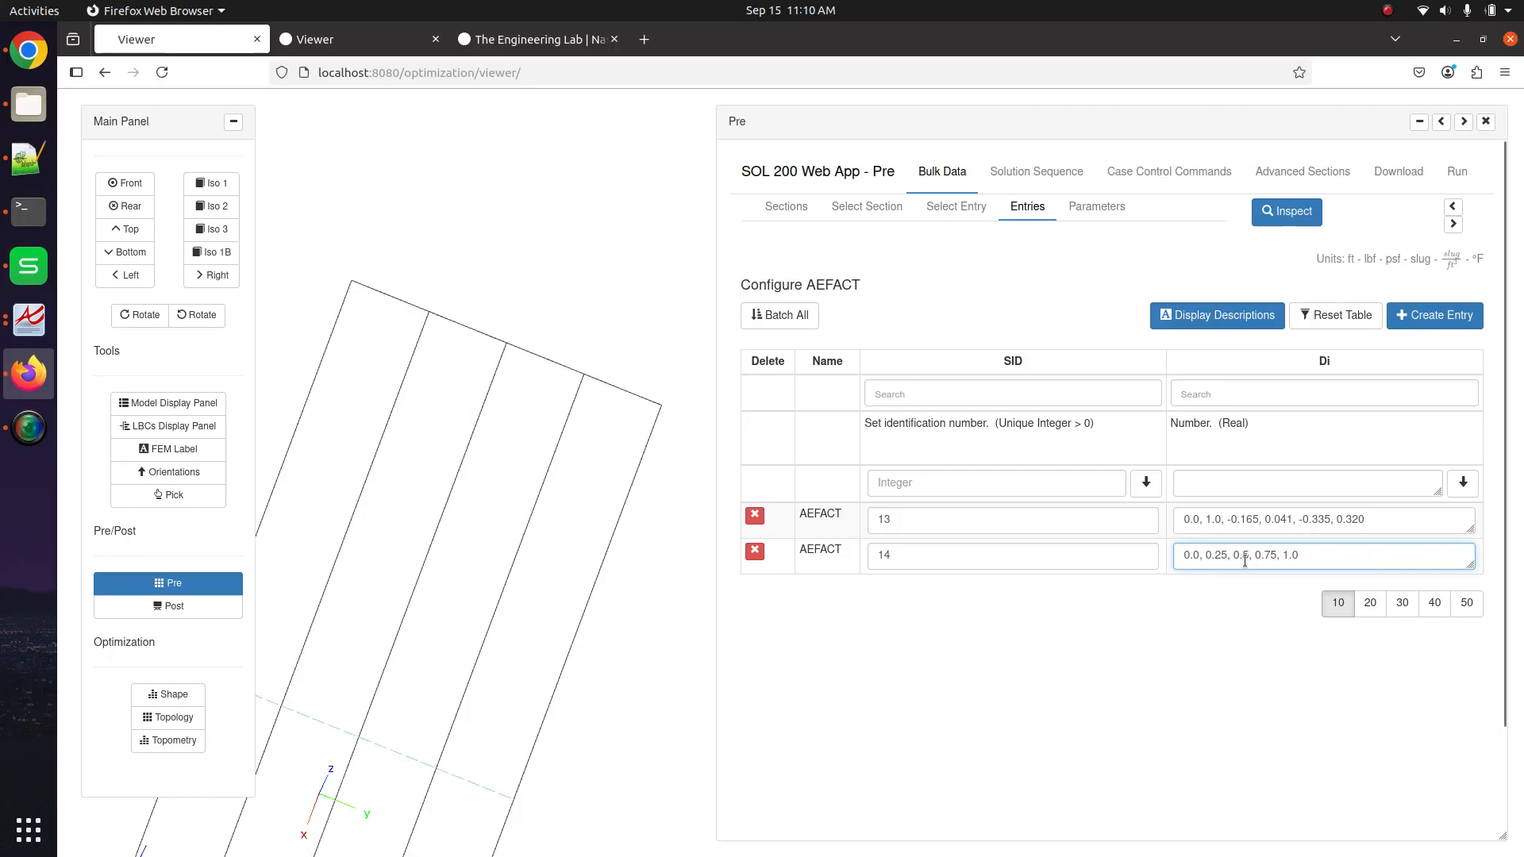
{"action": "key", "text": "BackSpace"}
{"action": "type", "text": "6"}
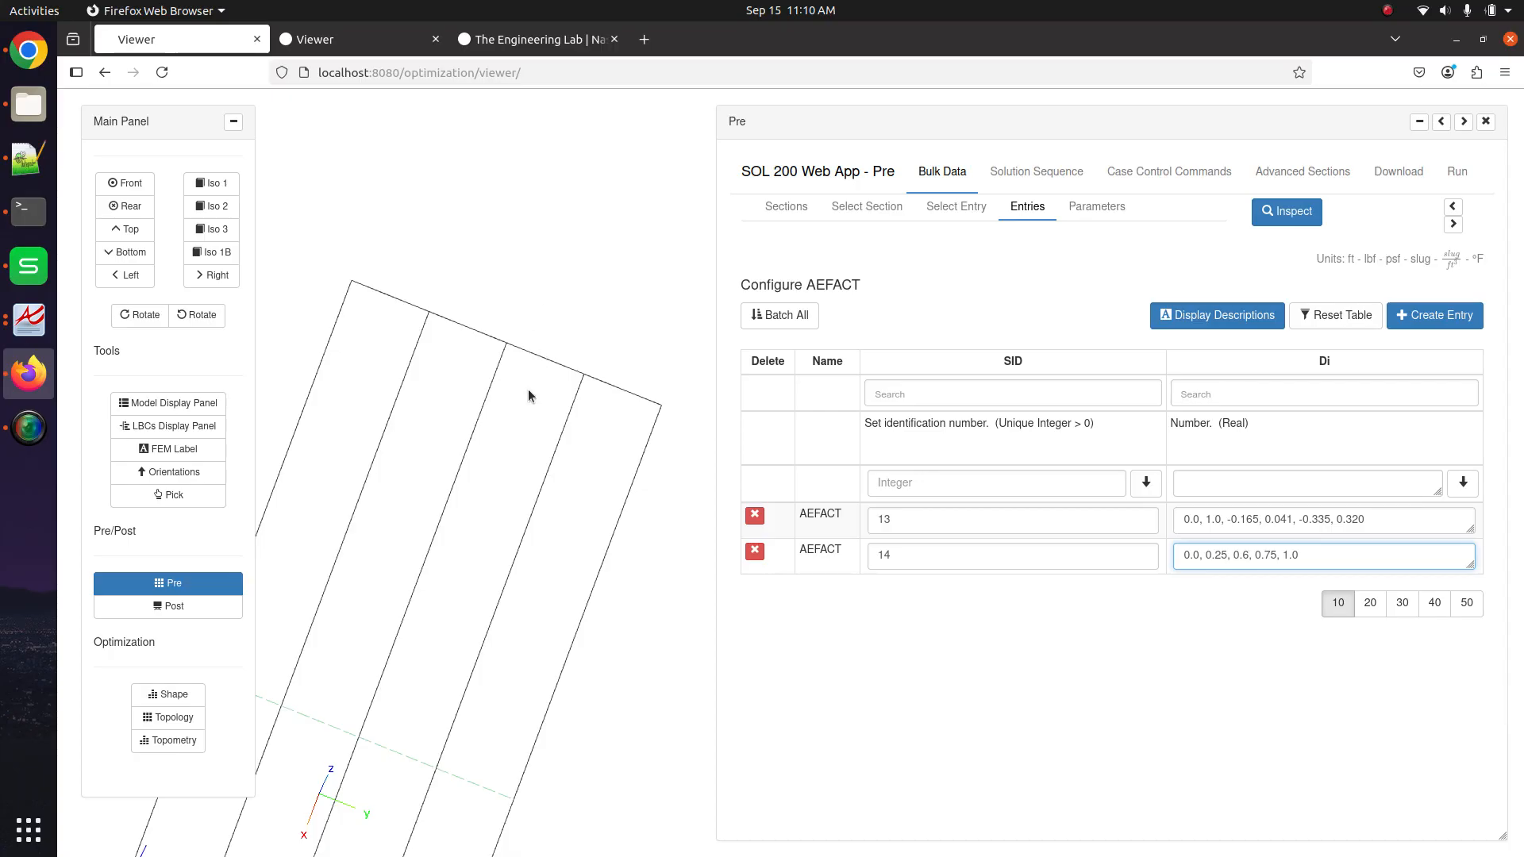
Reopen the CAERO4 entry, clear its LSPAN selection and set NSPAN to 4 for equally spaced strips
{"action": "left_click", "coordinate": [956, 207]}
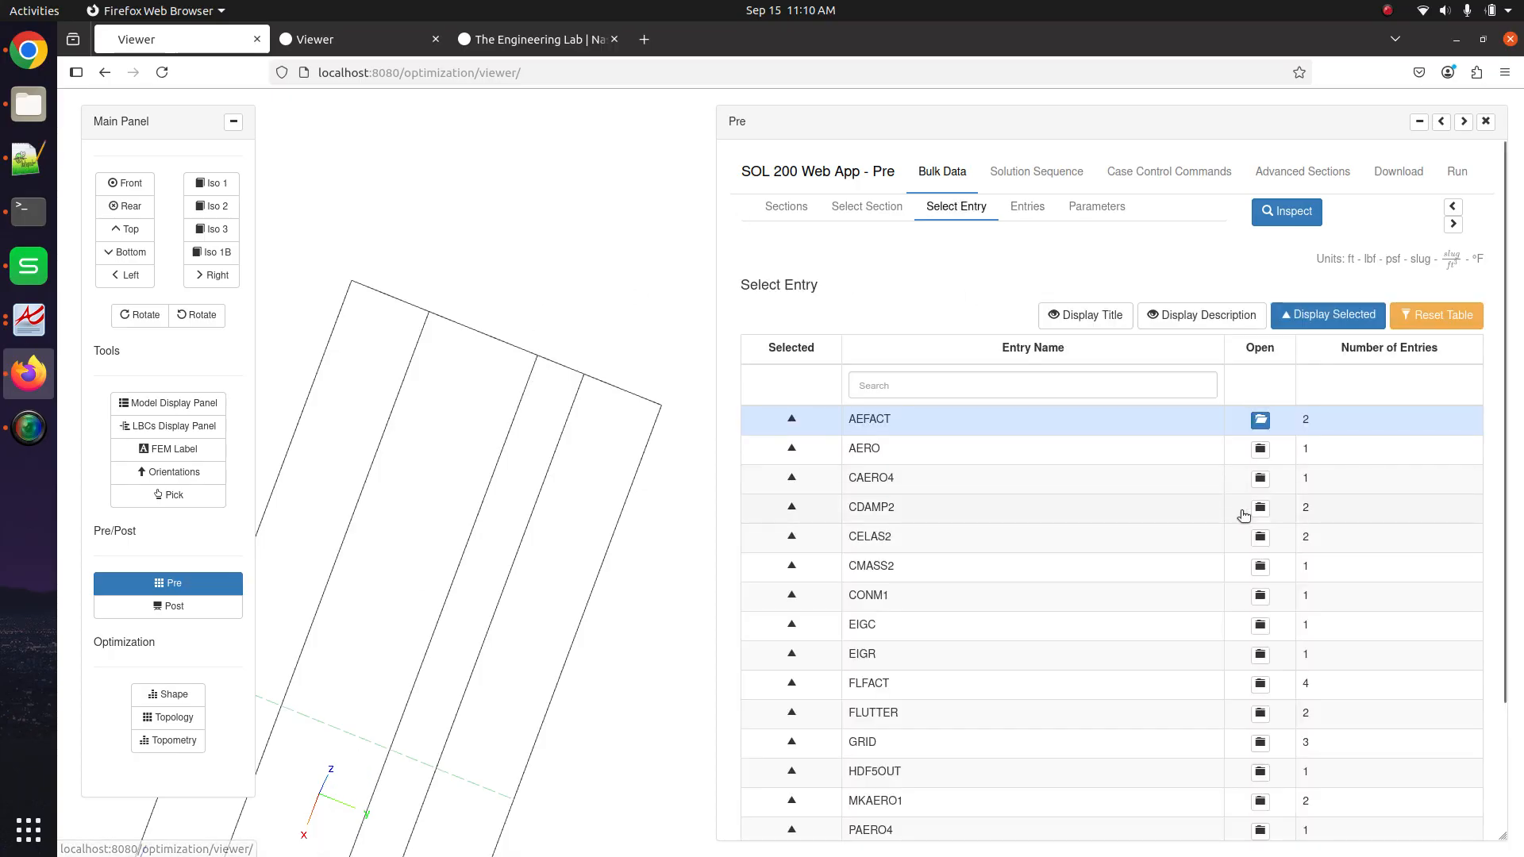
{"action": "left_click", "coordinate": [1259, 476]}
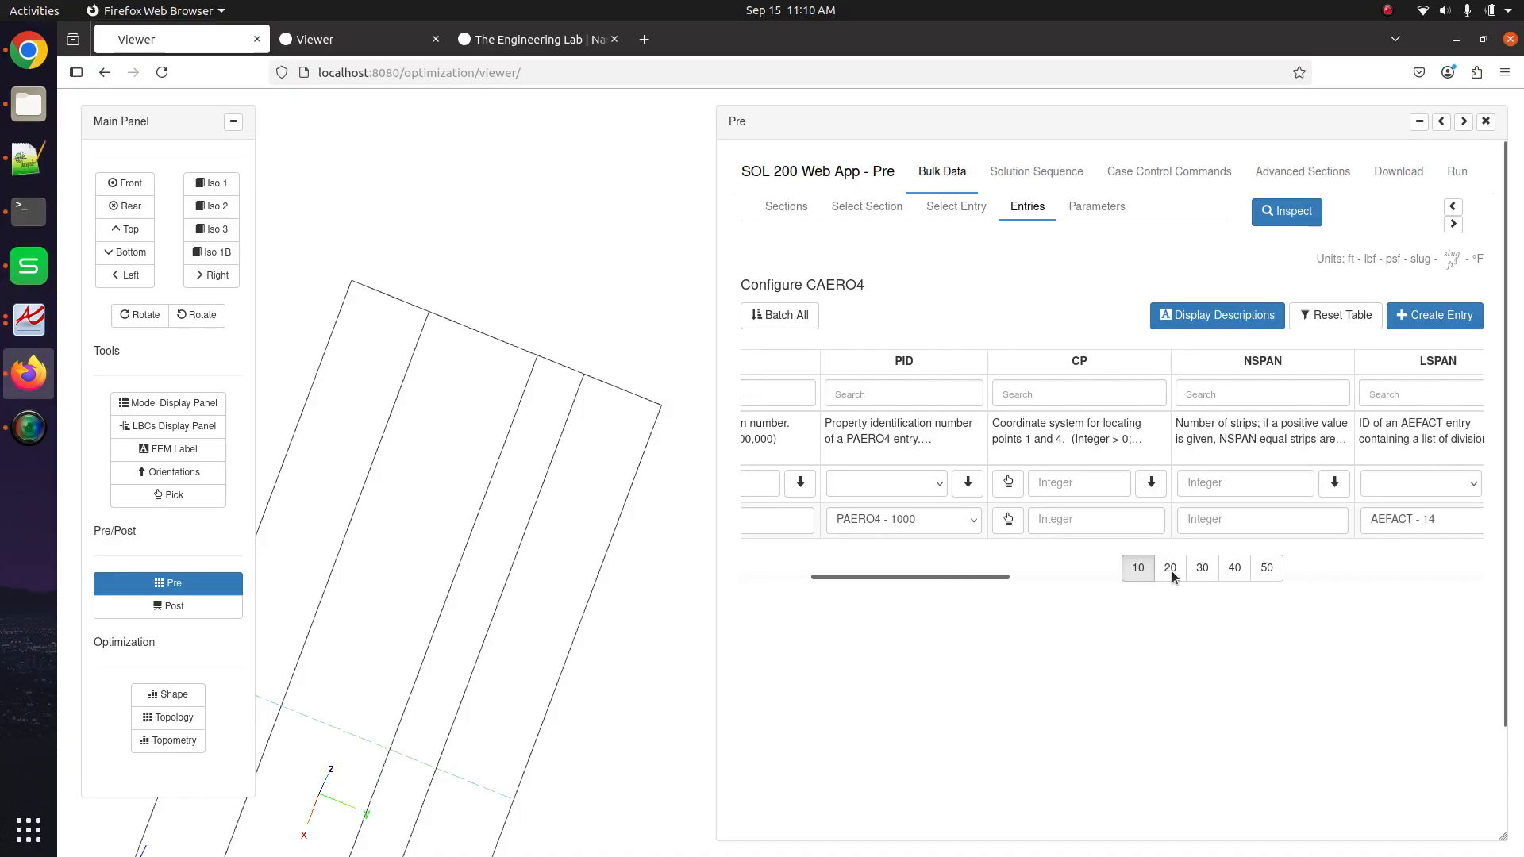
{"action": "scroll", "coordinate": [1171, 570], "scroll_direction": "right", "scroll_amount": 3}
{"action": "left_click", "coordinate": [1235, 522]}
{"action": "left_click", "coordinate": [1251, 547]}
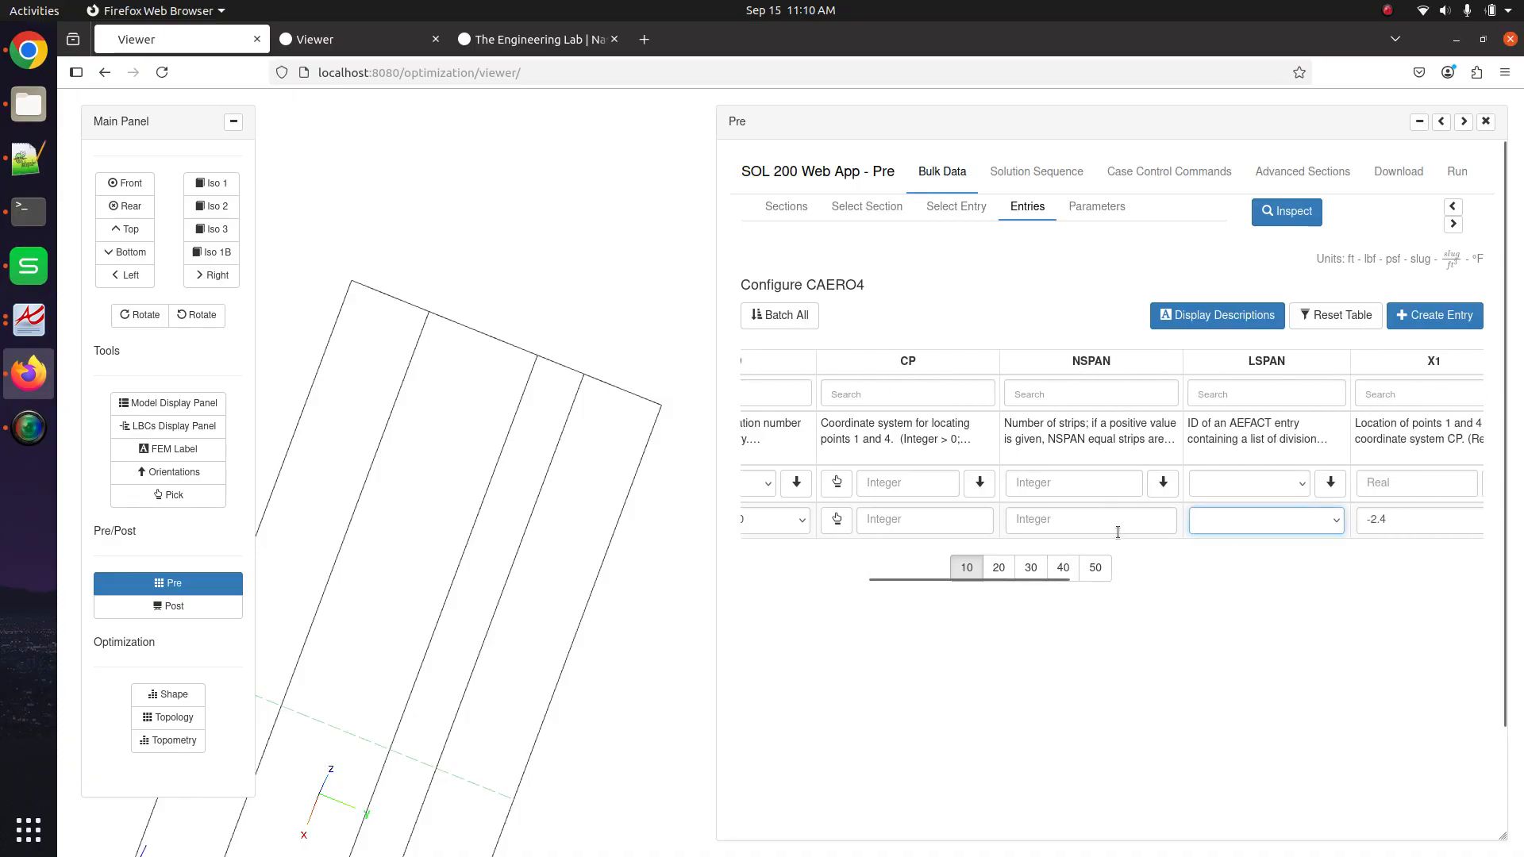
{"action": "left_click", "coordinate": [1110, 528]}
{"action": "type", "text": "4"}
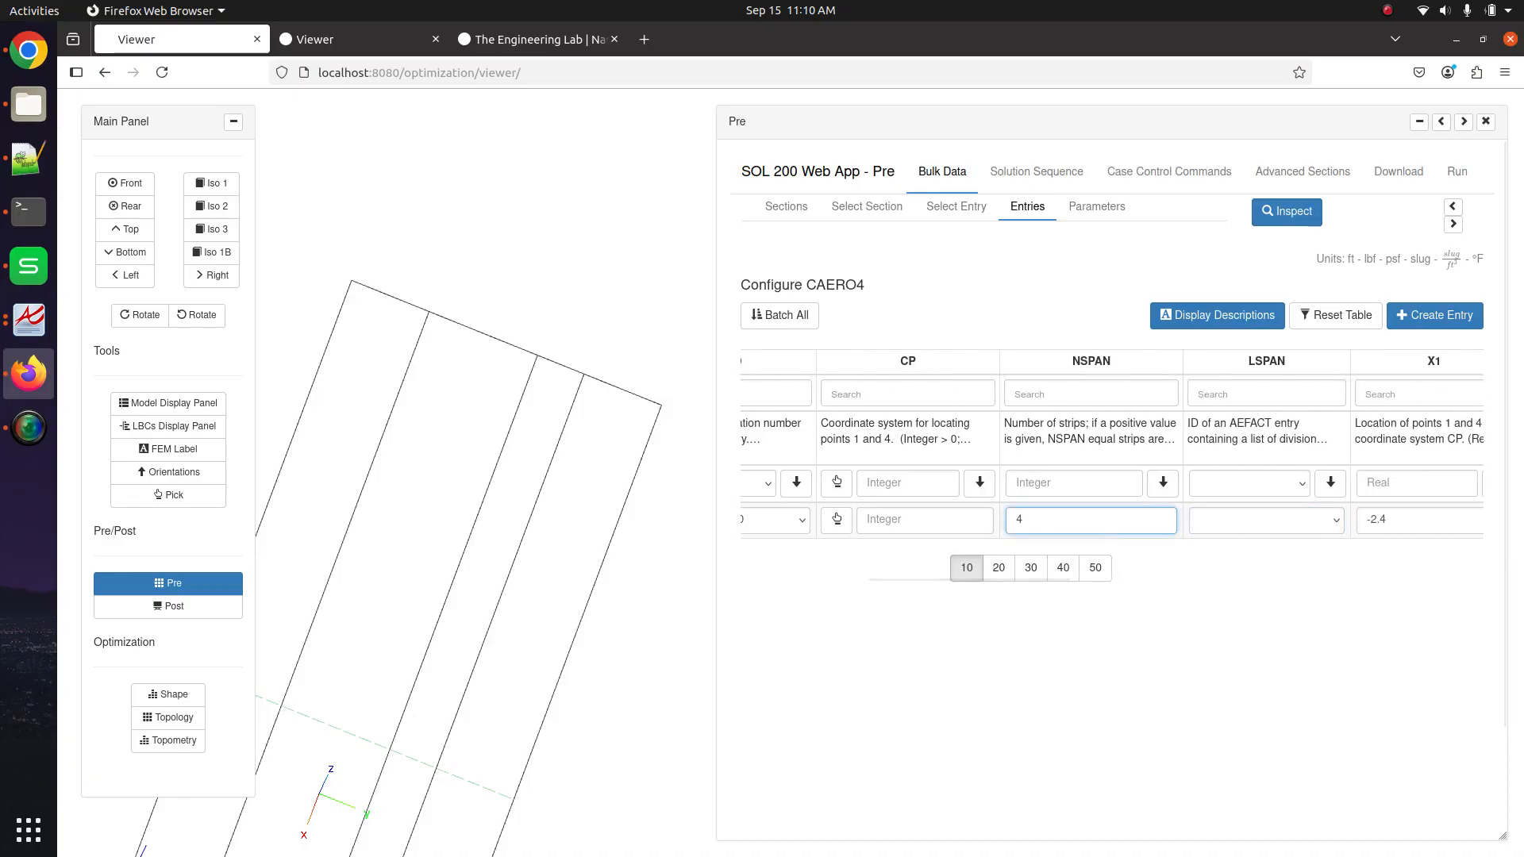
{"action": "left_click", "coordinate": [1144, 627]}
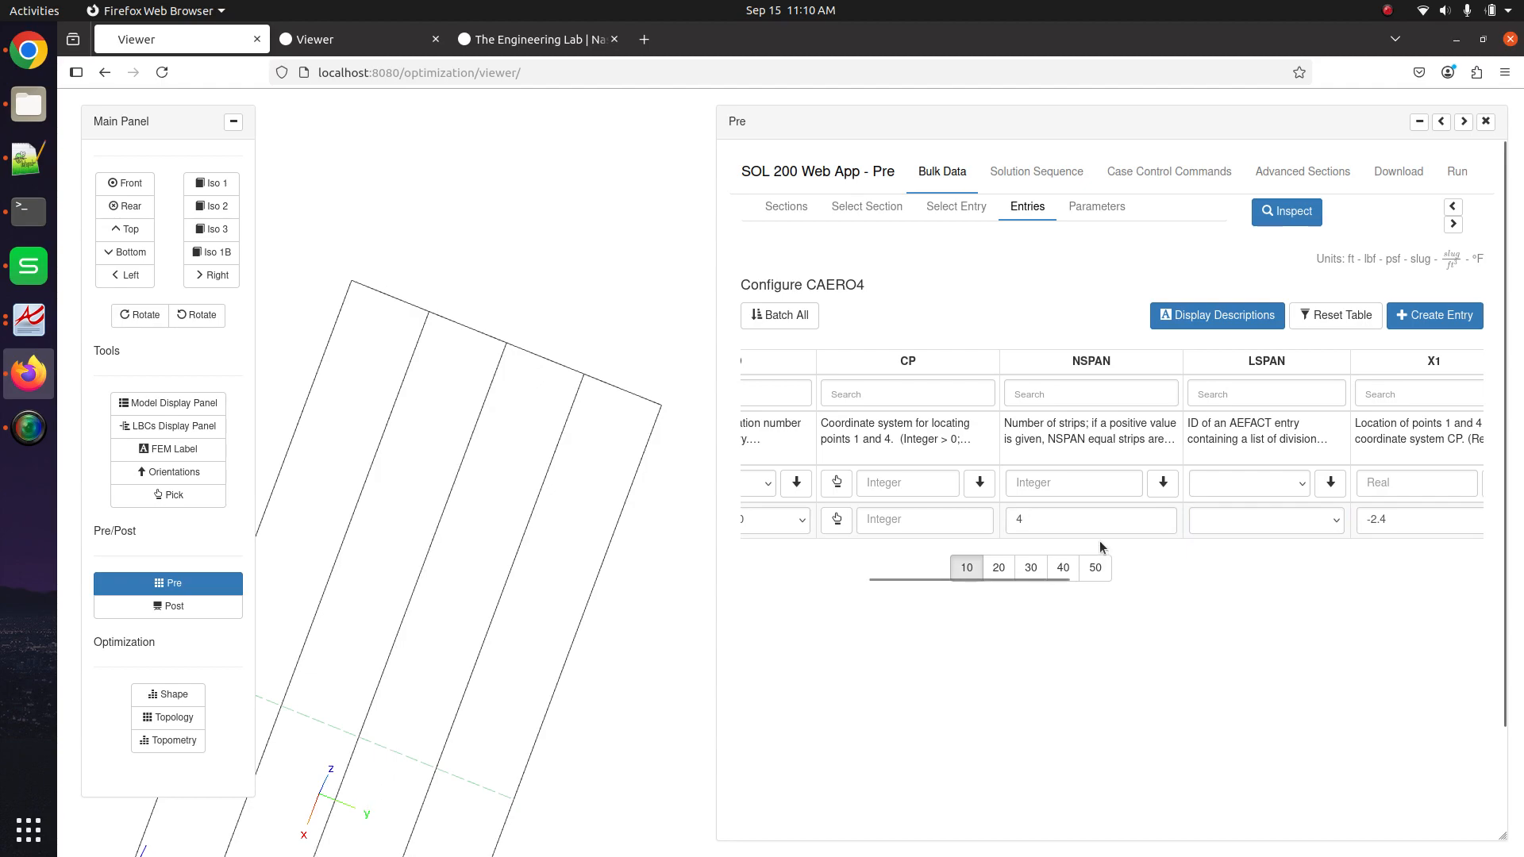
{"action": "left_click_drag", "start_coordinate": [1077, 520], "coordinate": [1006, 513]}
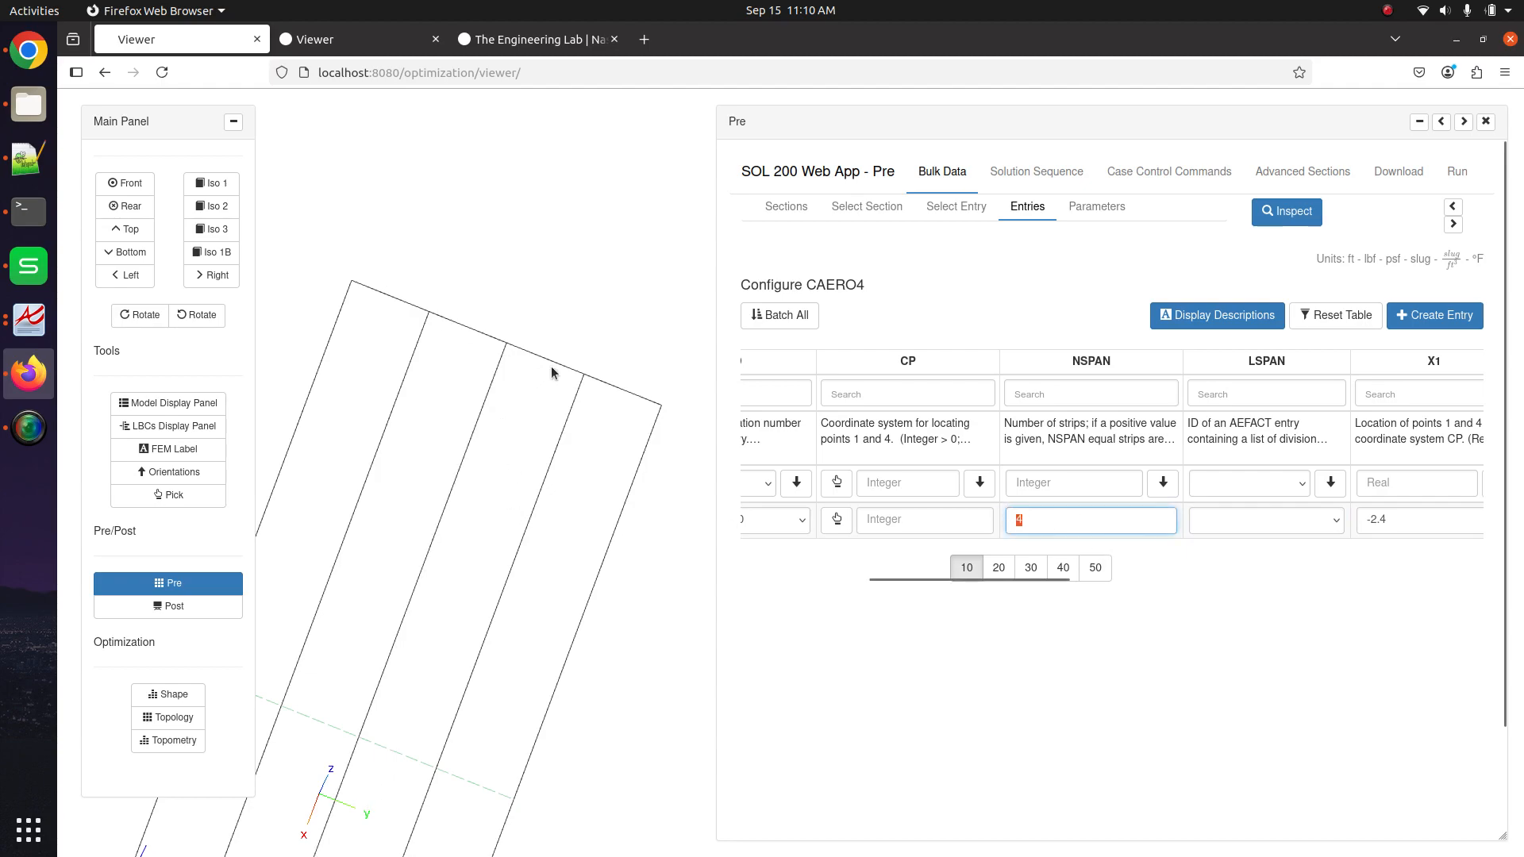
Review the CAERO4 X1, Y1, Z1 and X12 fields, and switch to the MSC Nastran Quick Reference Guide in Atril
{"action": "left_click_drag", "start_coordinate": [1070, 573], "coordinate": [1210, 595]}
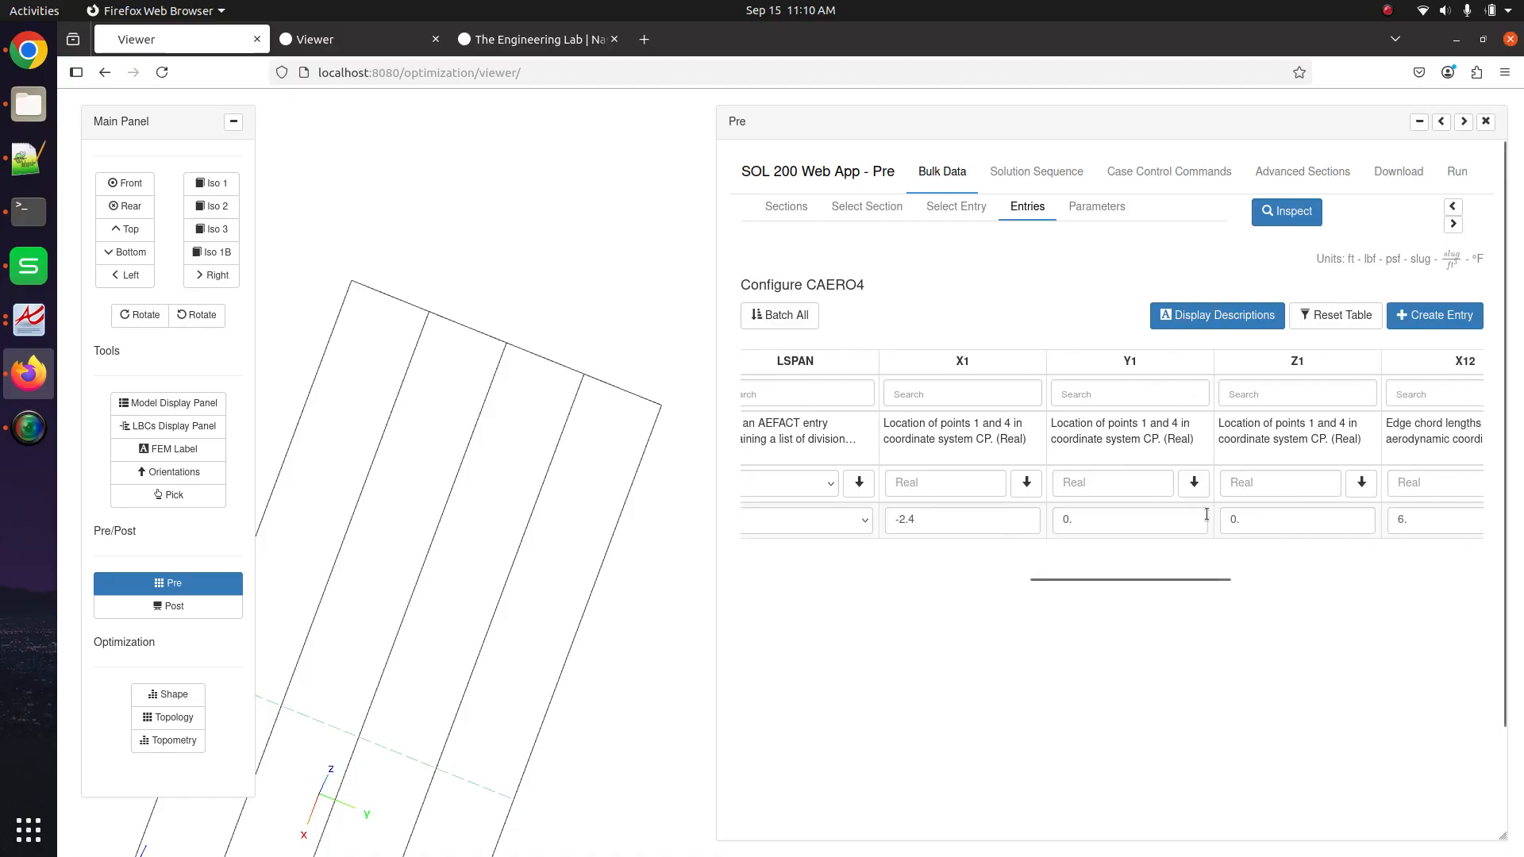
{"action": "scroll", "coordinate": [1314, 495], "scroll_direction": "right", "scroll_amount": 1}
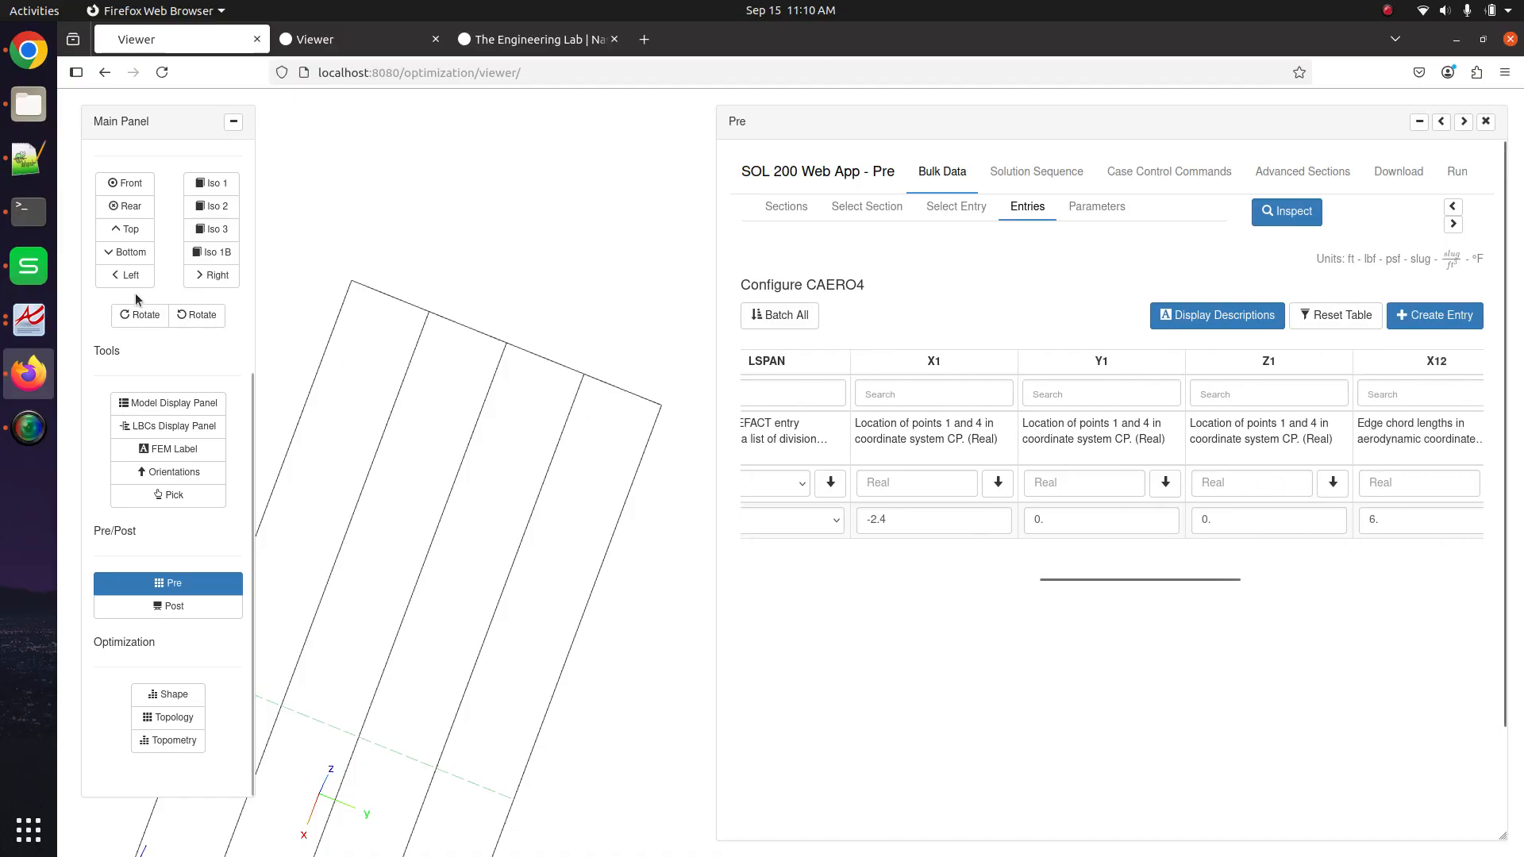
{"action": "left_click", "coordinate": [26, 312]}
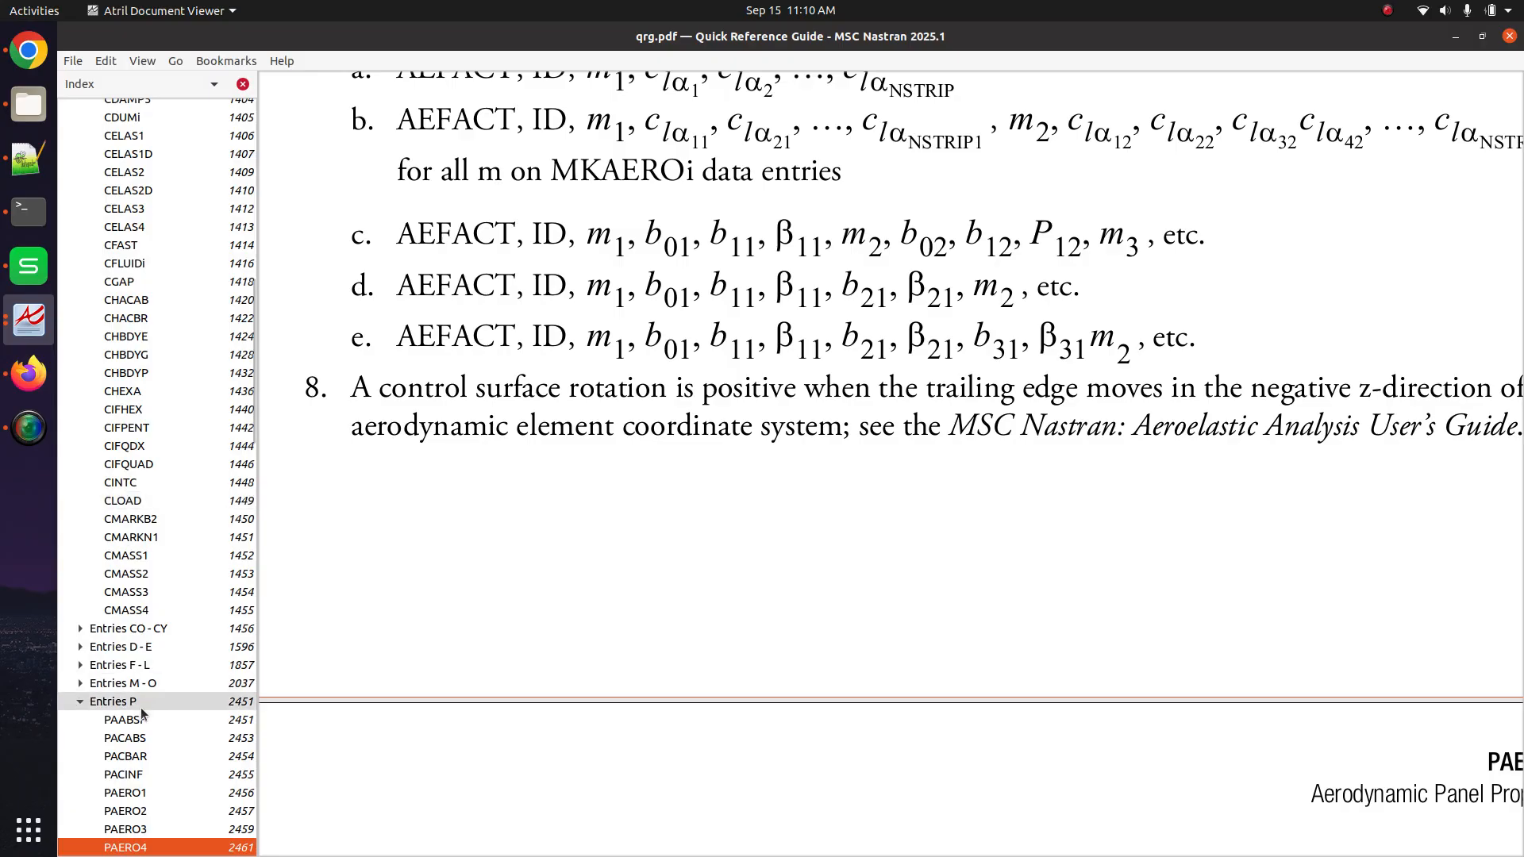
Find the CAERO4 entry in the Quick Reference Guide and examine points 1 to 4 in the Element Connection figure
{"action": "scroll", "coordinate": [589, 608], "scroll_direction": "down", "scroll_amount": 7}
{"action": "scroll", "coordinate": [590, 607], "scroll_direction": "up", "scroll_amount": 5}
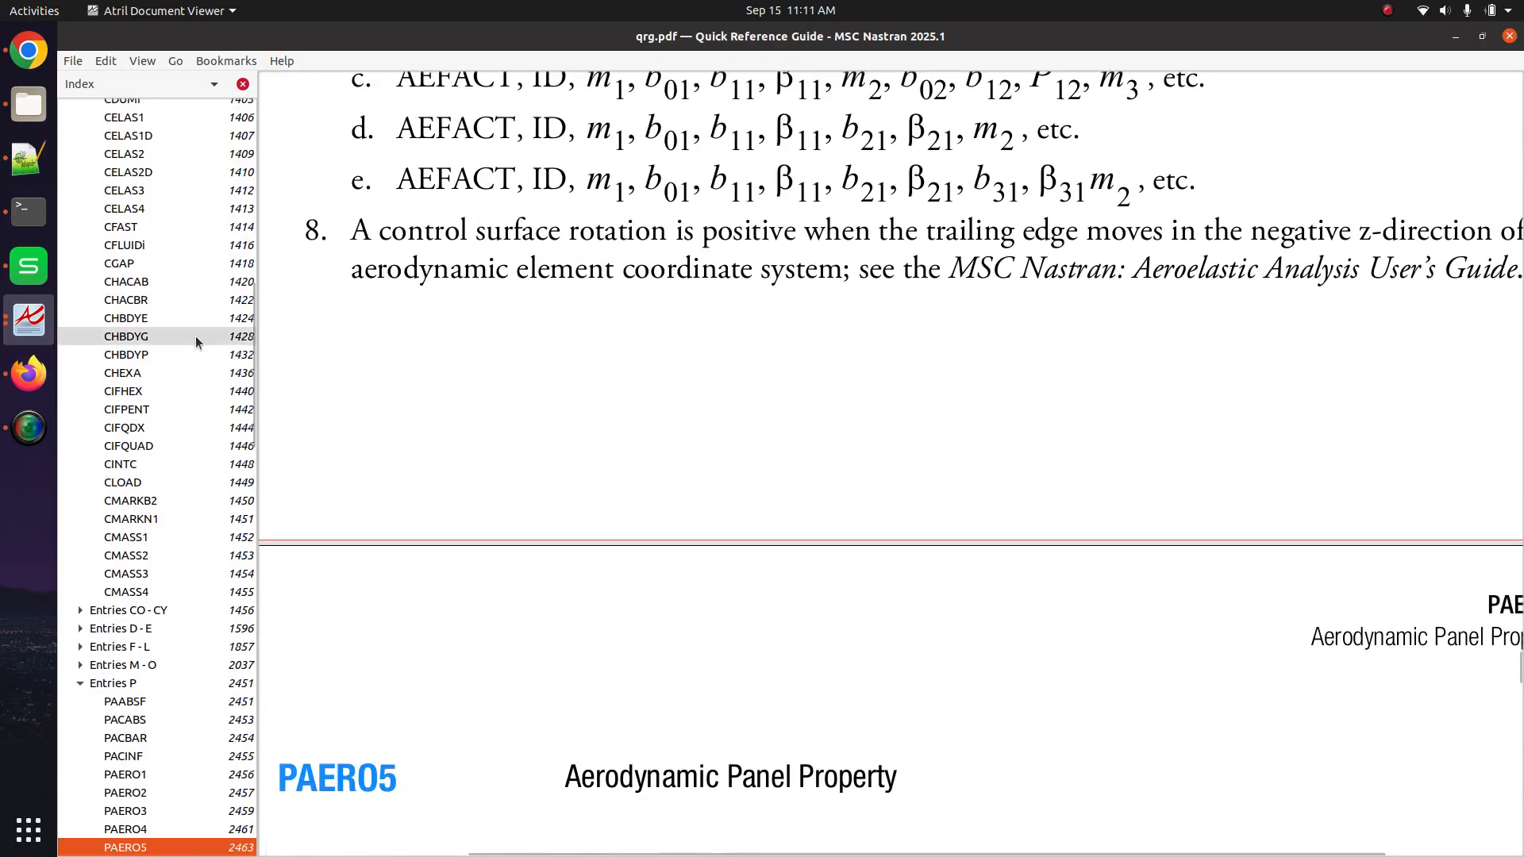
{"action": "scroll", "coordinate": [192, 330], "scroll_direction": "up", "scroll_amount": 11}
{"action": "scroll", "coordinate": [183, 313], "scroll_direction": "down", "scroll_amount": 5}
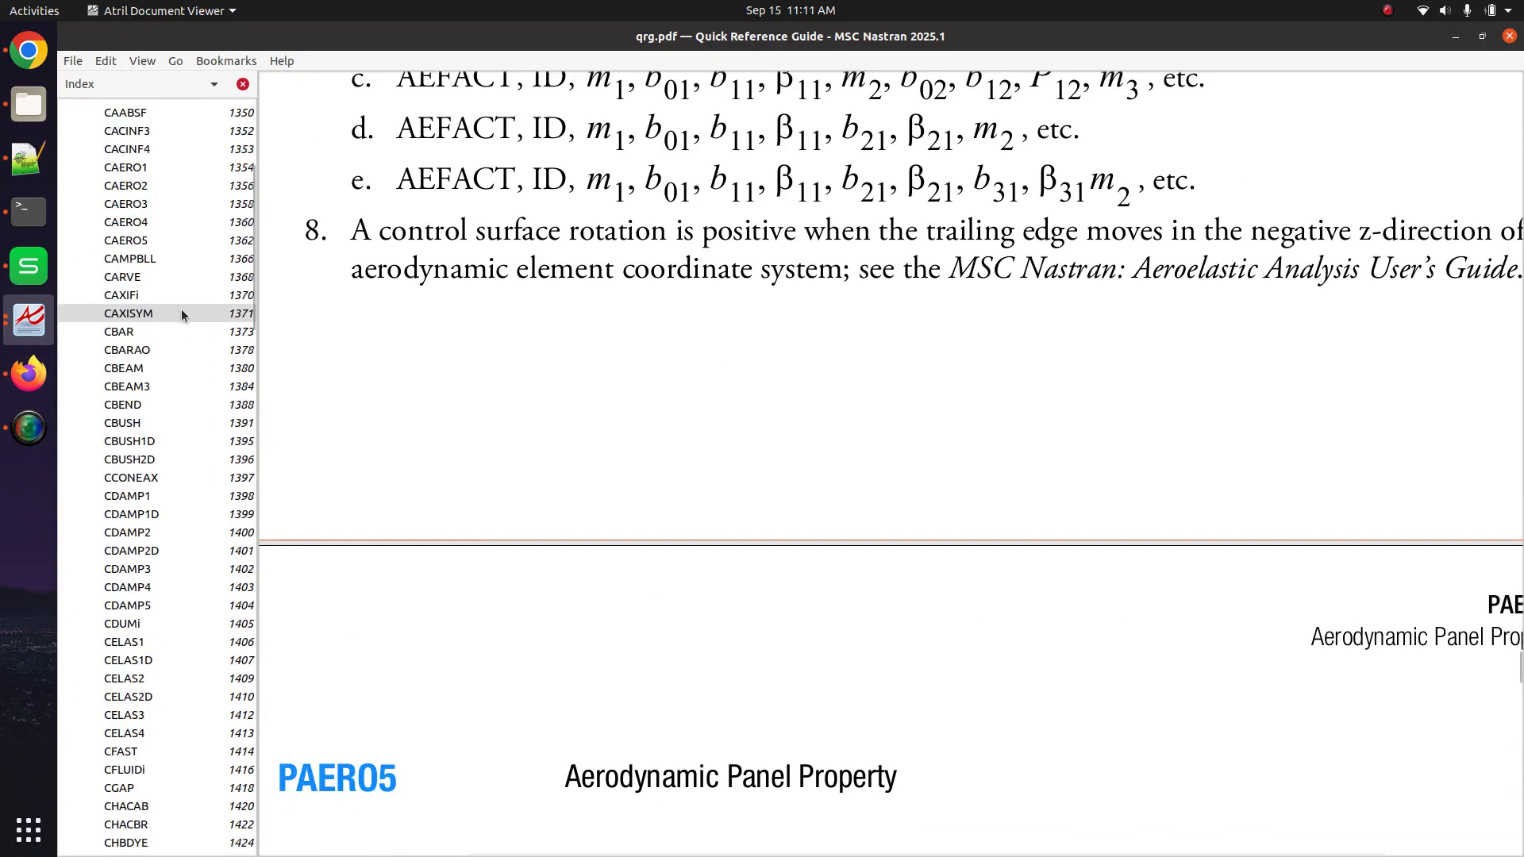
{"action": "left_click", "coordinate": [150, 225]}
{"action": "scroll", "coordinate": [802, 500], "scroll_direction": "down", "scroll_amount": 15}
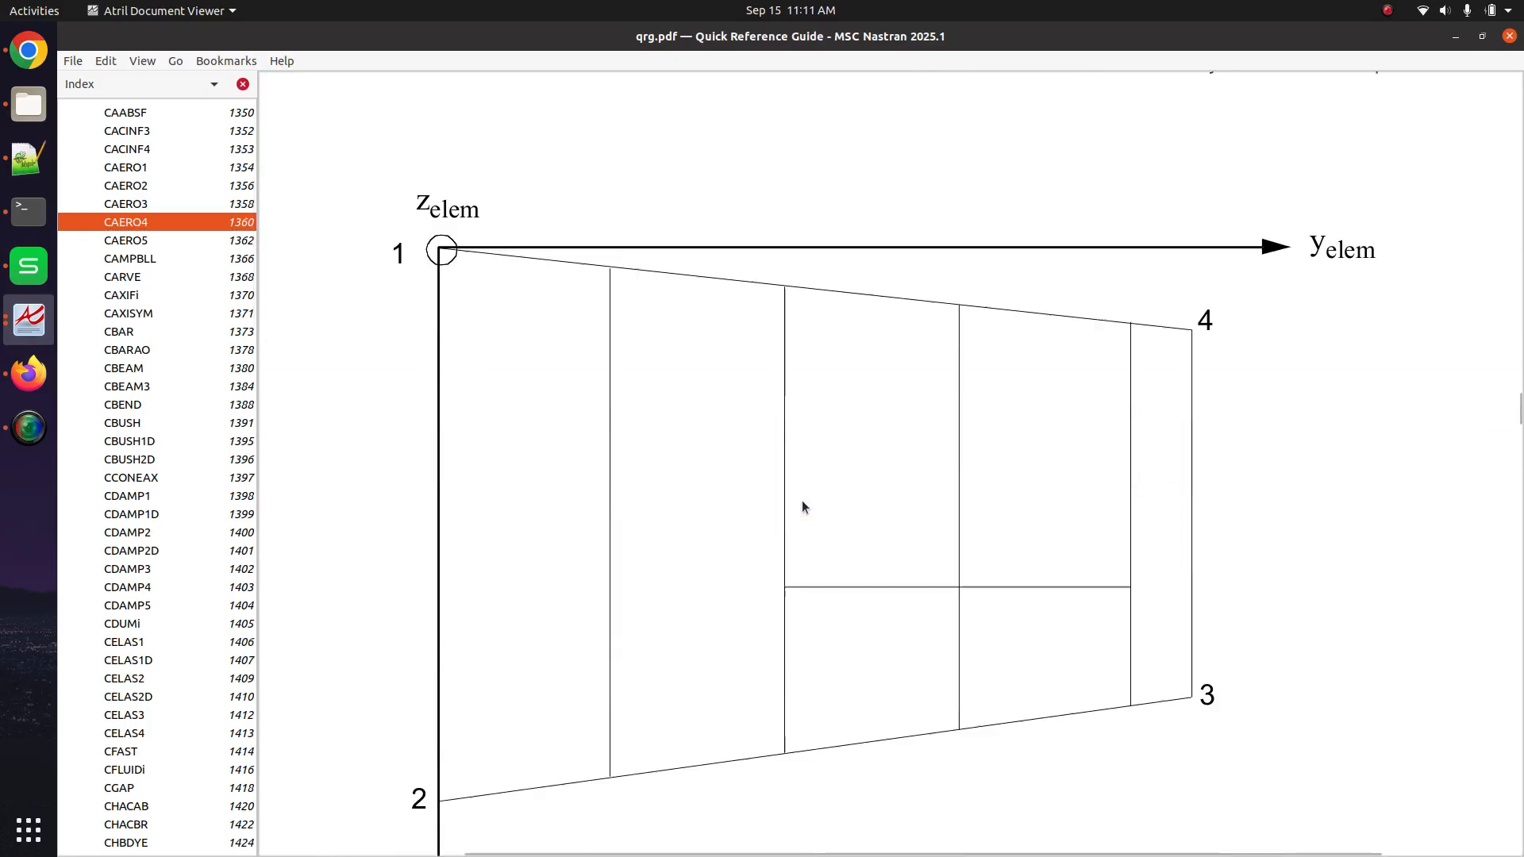
{"action": "scroll", "coordinate": [802, 500], "scroll_direction": "down", "scroll_amount": 2}
{"action": "scroll", "coordinate": [802, 500], "scroll_direction": "up", "scroll_amount": 1}
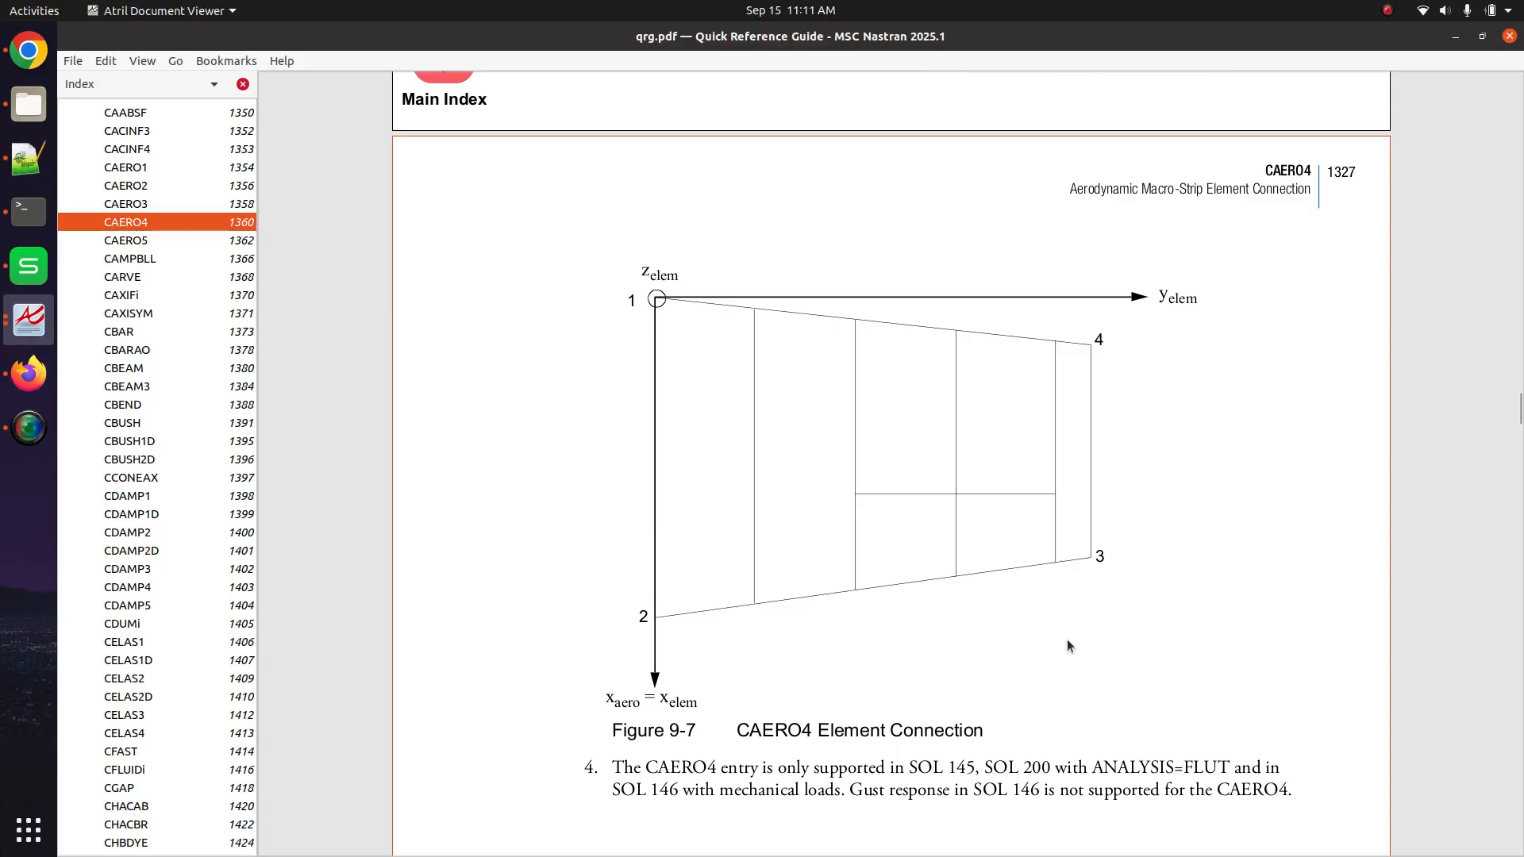
{"action": "scroll", "coordinate": [592, 317], "scroll_direction": "up", "scroll_amount": 3}
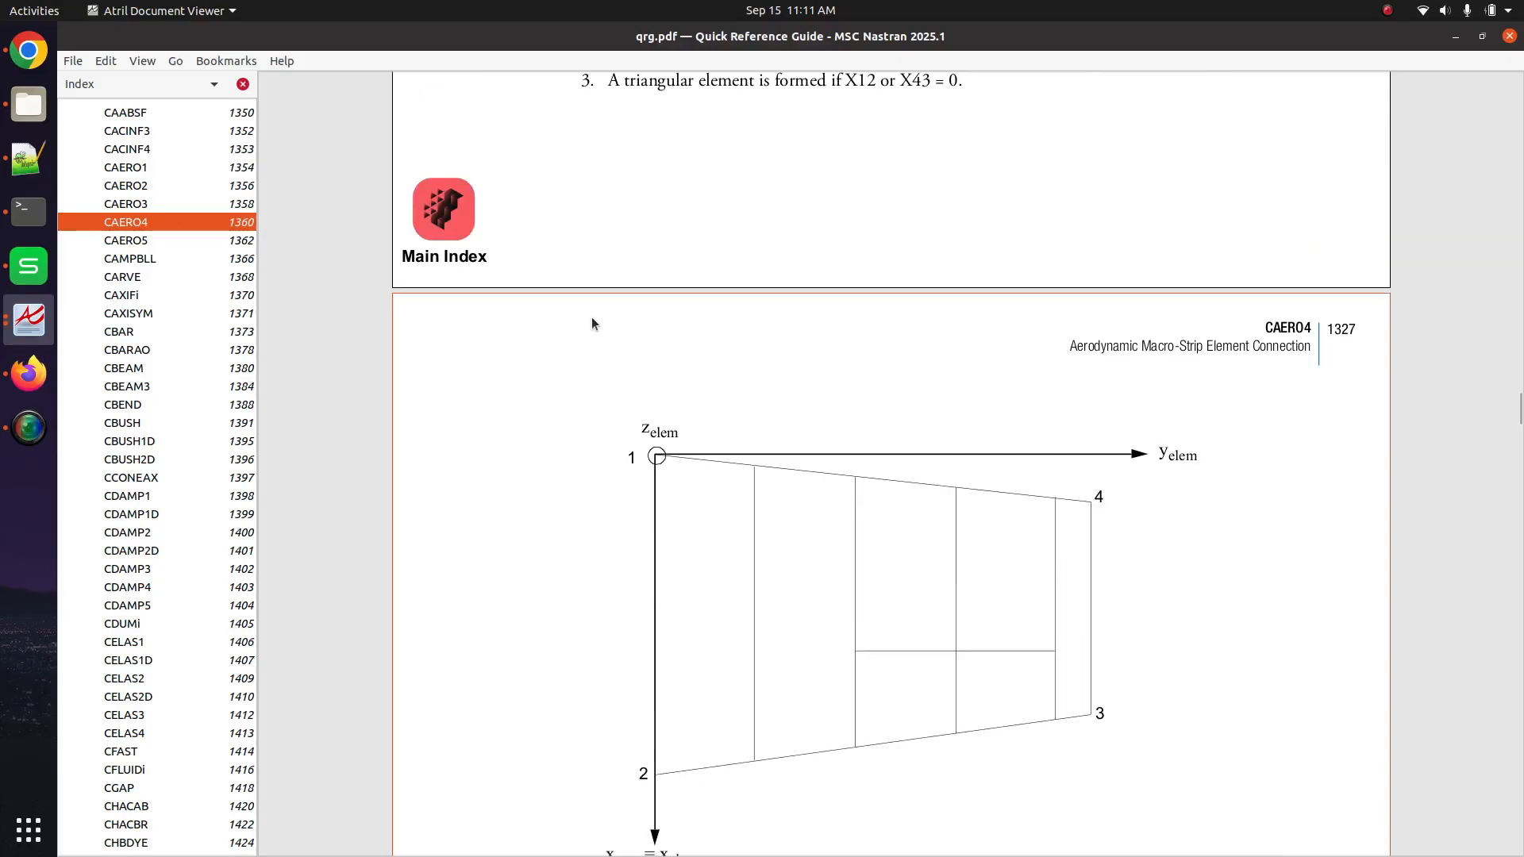
{"action": "scroll", "coordinate": [619, 413], "scroll_direction": "up", "scroll_amount": 2}
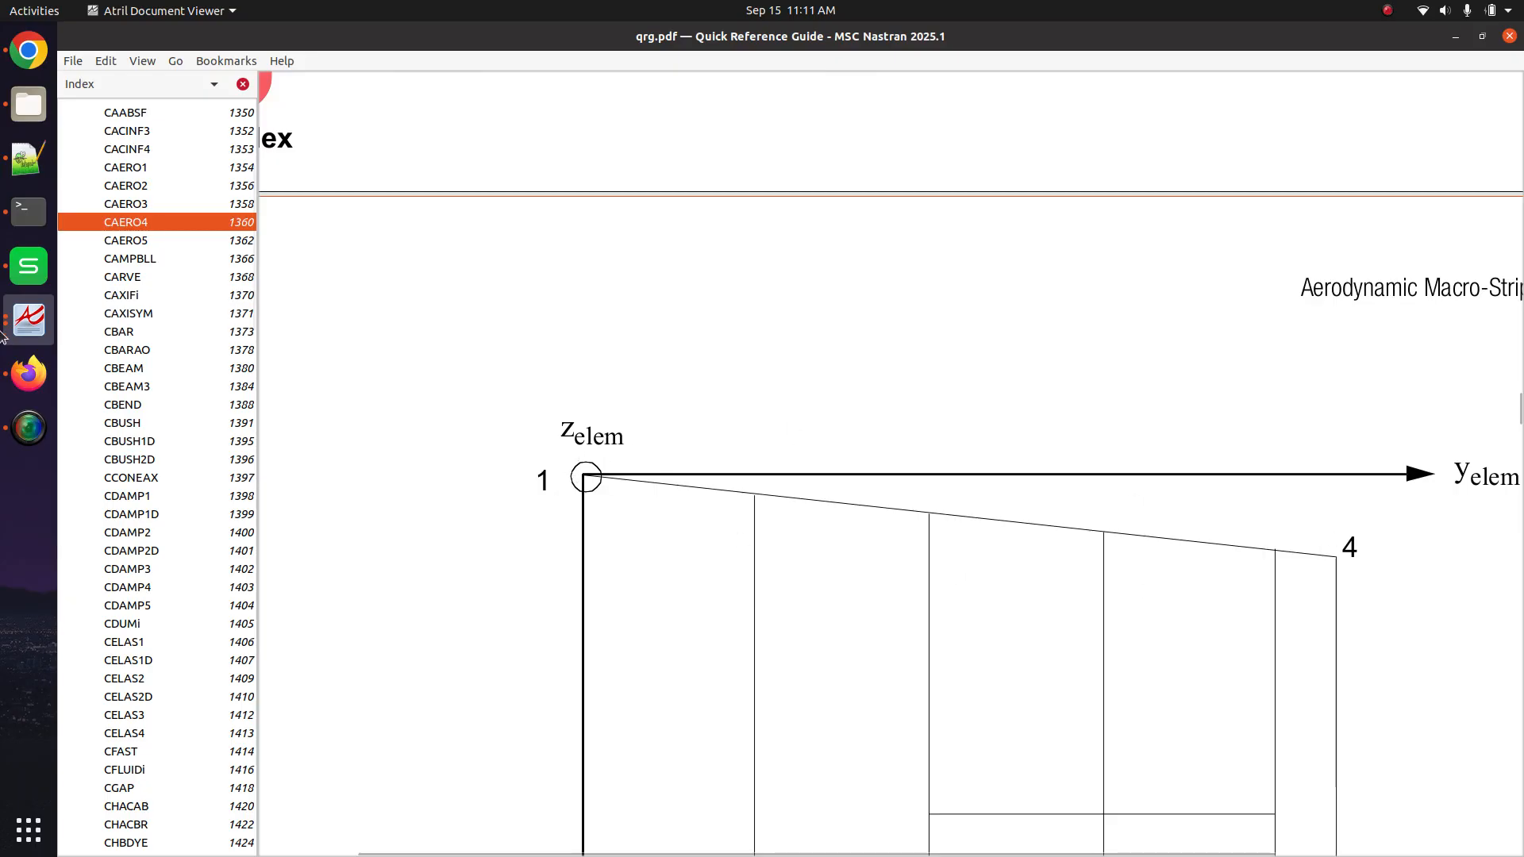
Switch to Firefox, set the CAERO4 X1 value to -1.4, compare the panel shape in the model, and change it back to -2.4
{"action": "left_click", "coordinate": [28, 373]}
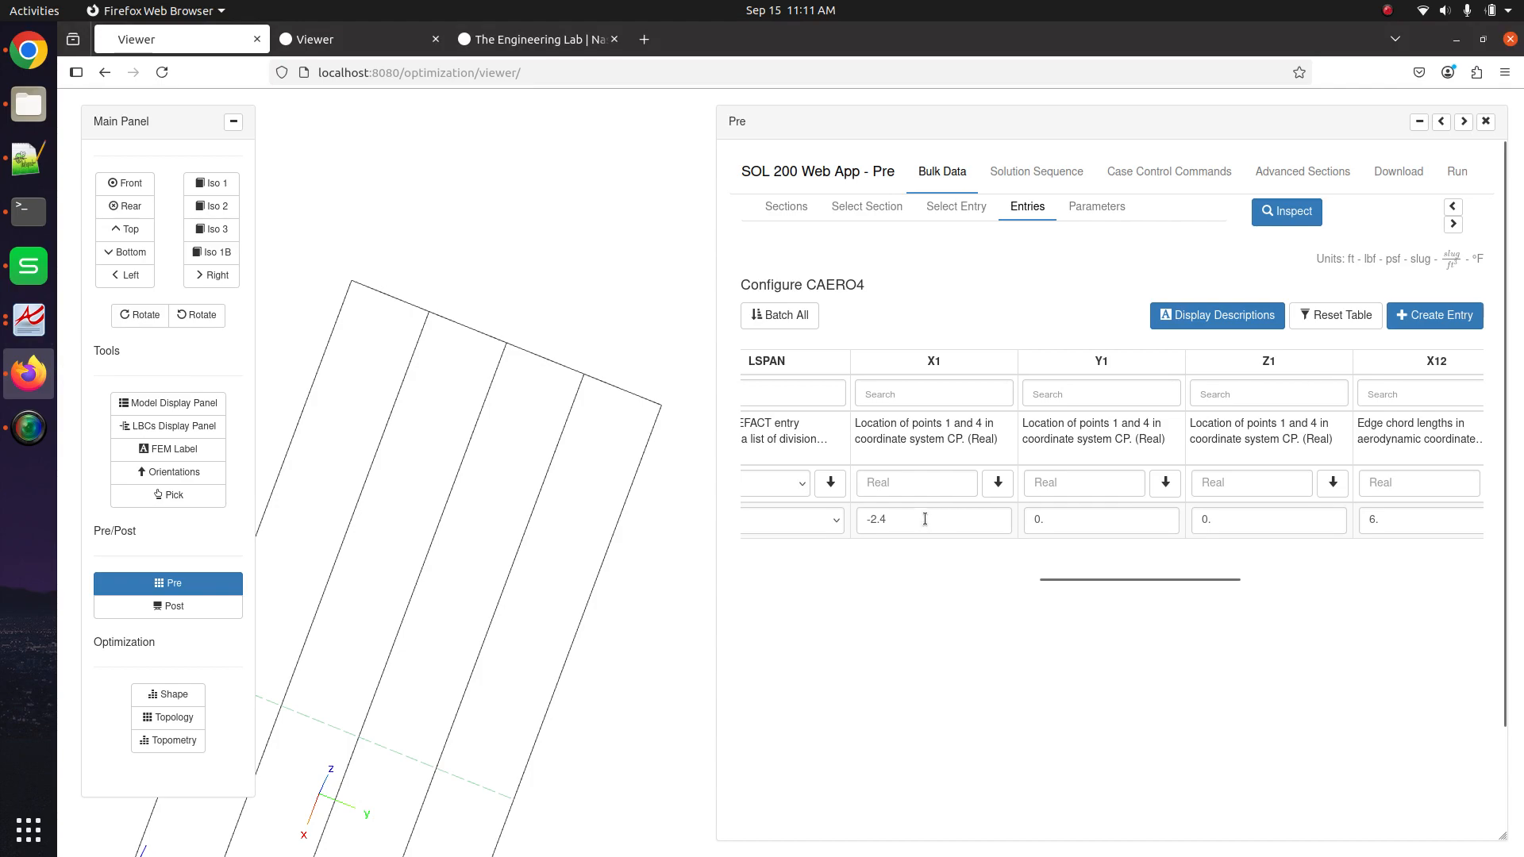
{"action": "scroll", "coordinate": [508, 511], "scroll_direction": "down", "scroll_amount": 5}
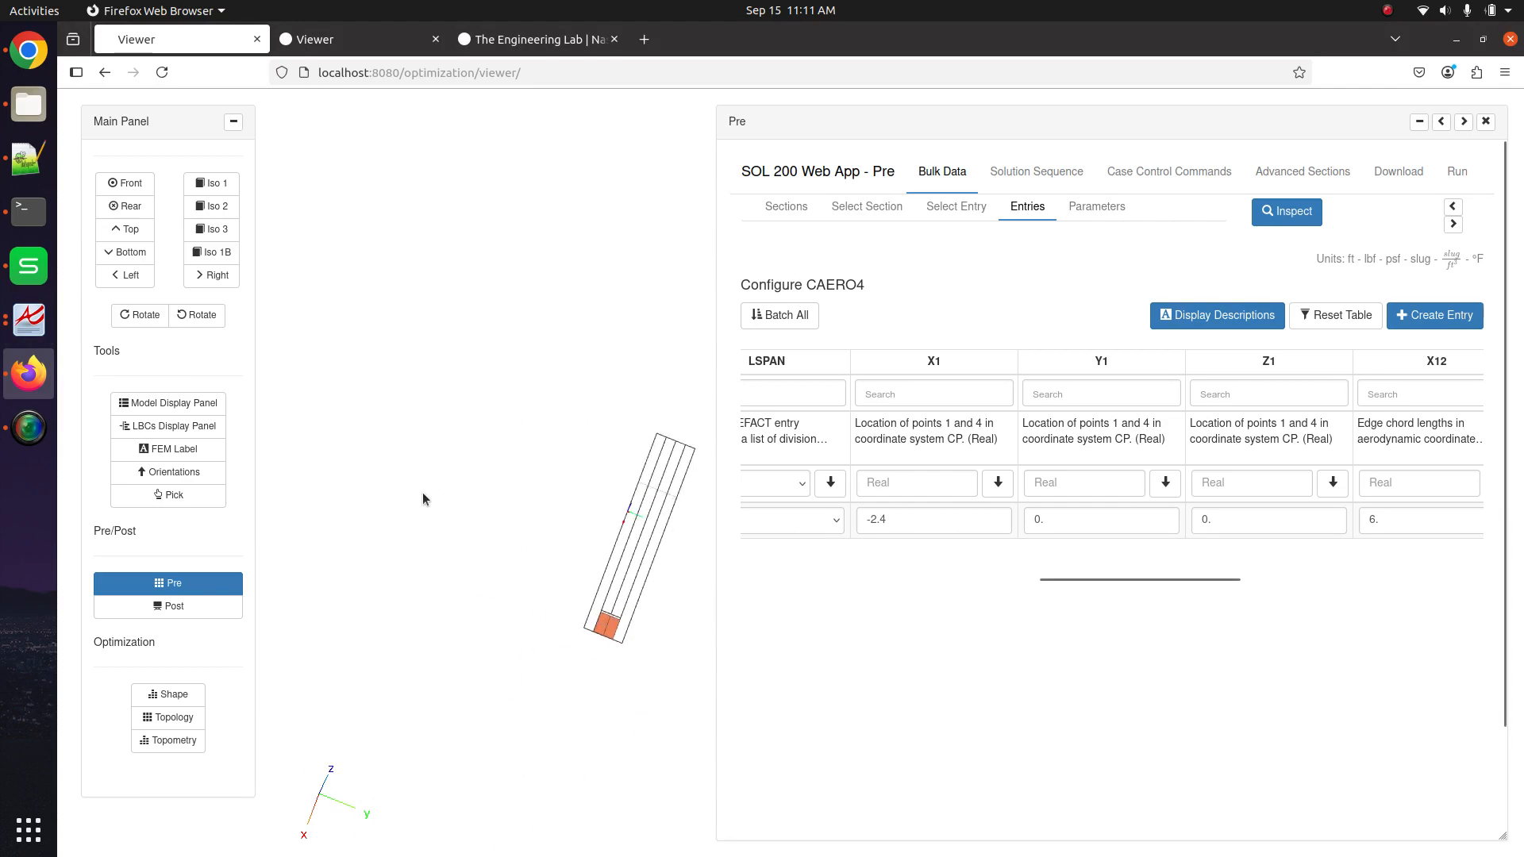
{"action": "left_click_drag", "start_coordinate": [433, 500], "coordinate": [500, 516]}
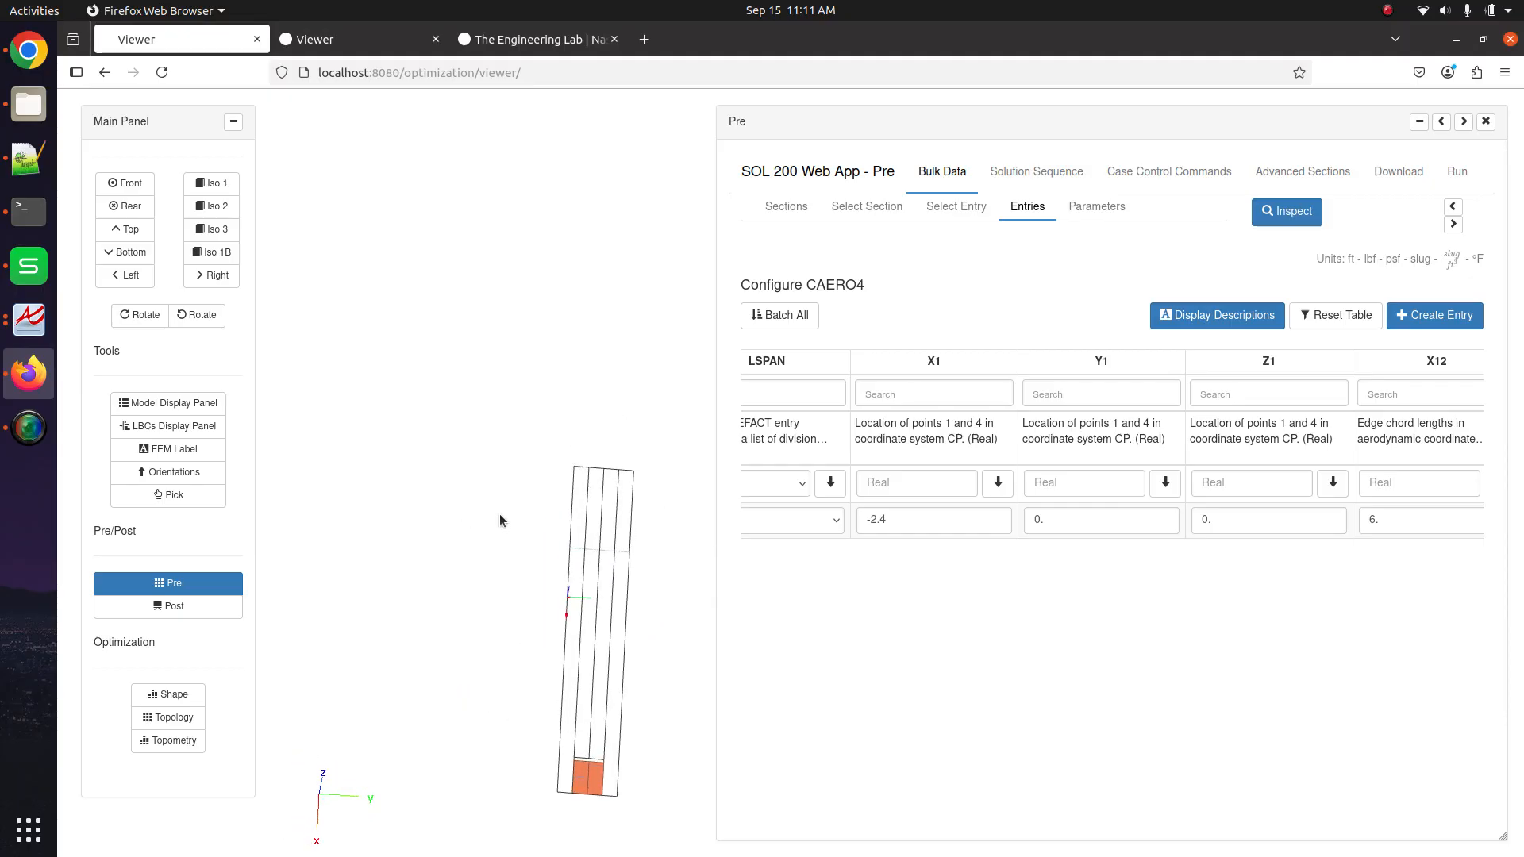
{"action": "left_click", "coordinate": [873, 518]}
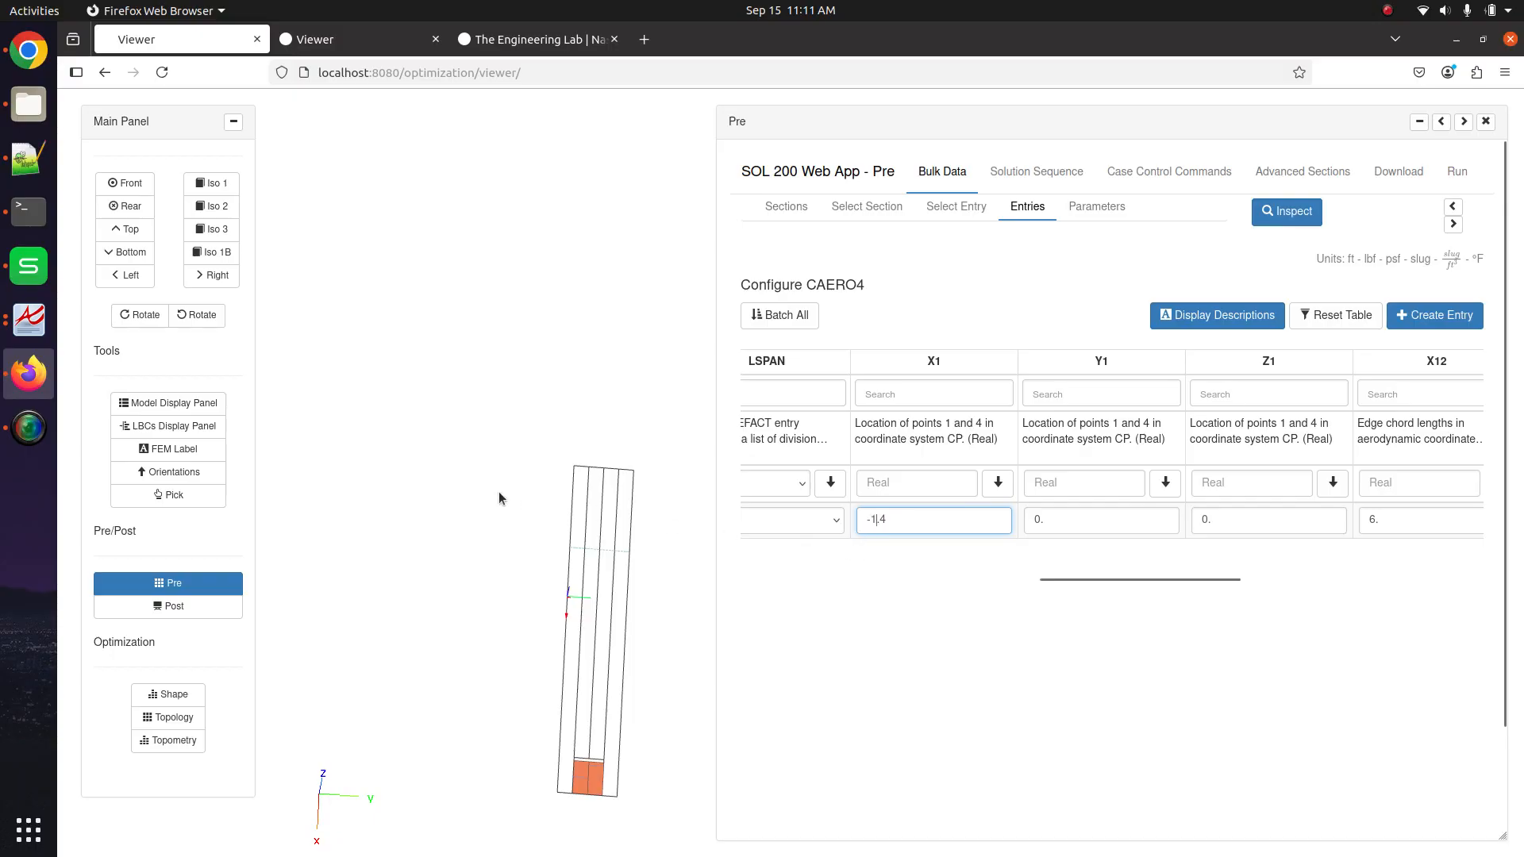
{"action": "left_click_drag", "start_coordinate": [580, 469], "coordinate": [575, 502]}
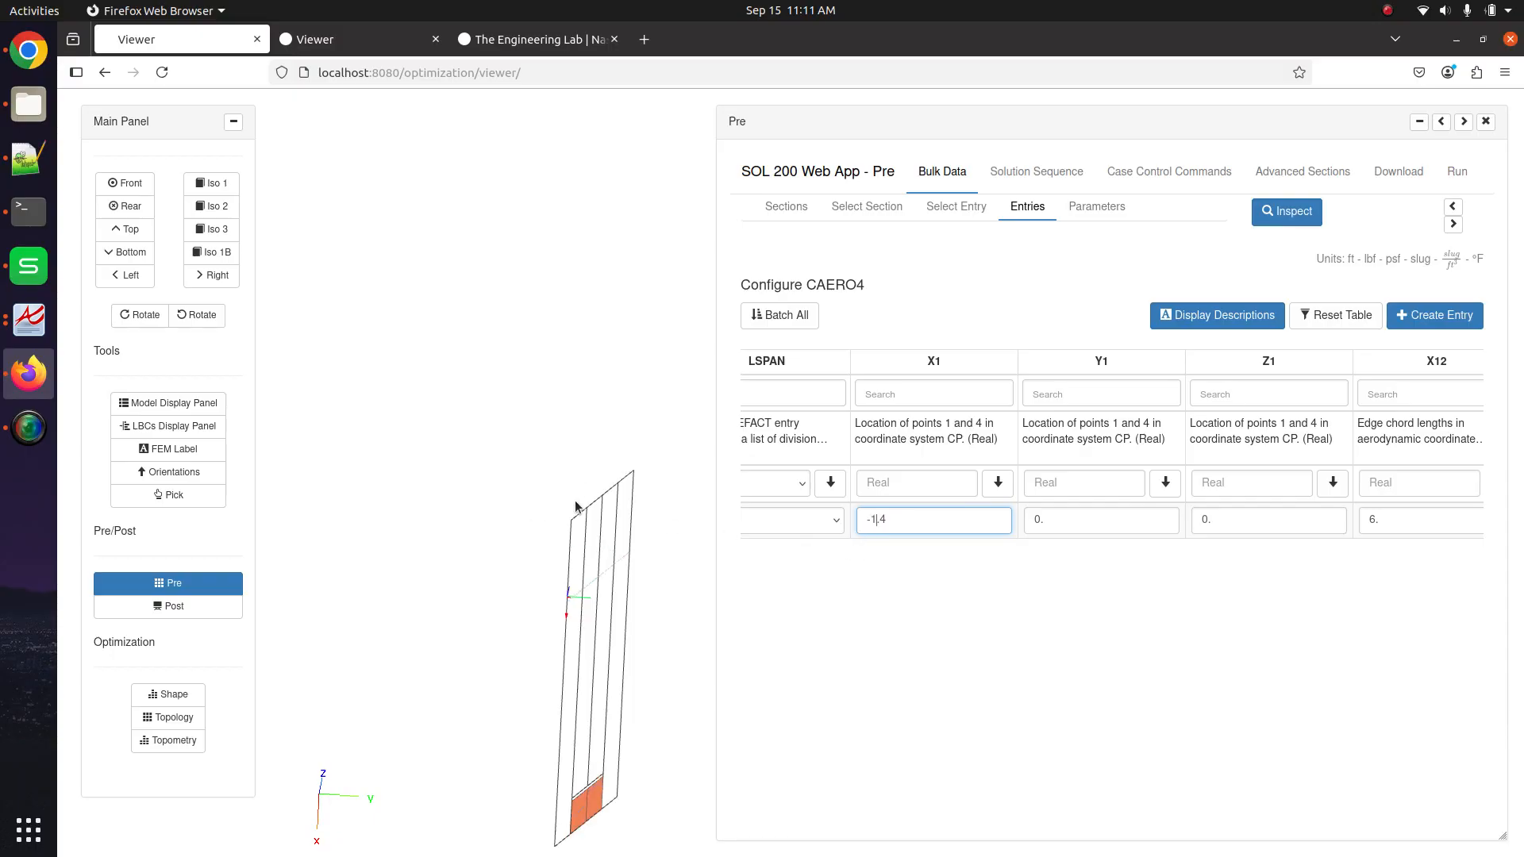
{"action": "left_click_drag", "start_coordinate": [587, 563], "coordinate": [591, 508]}
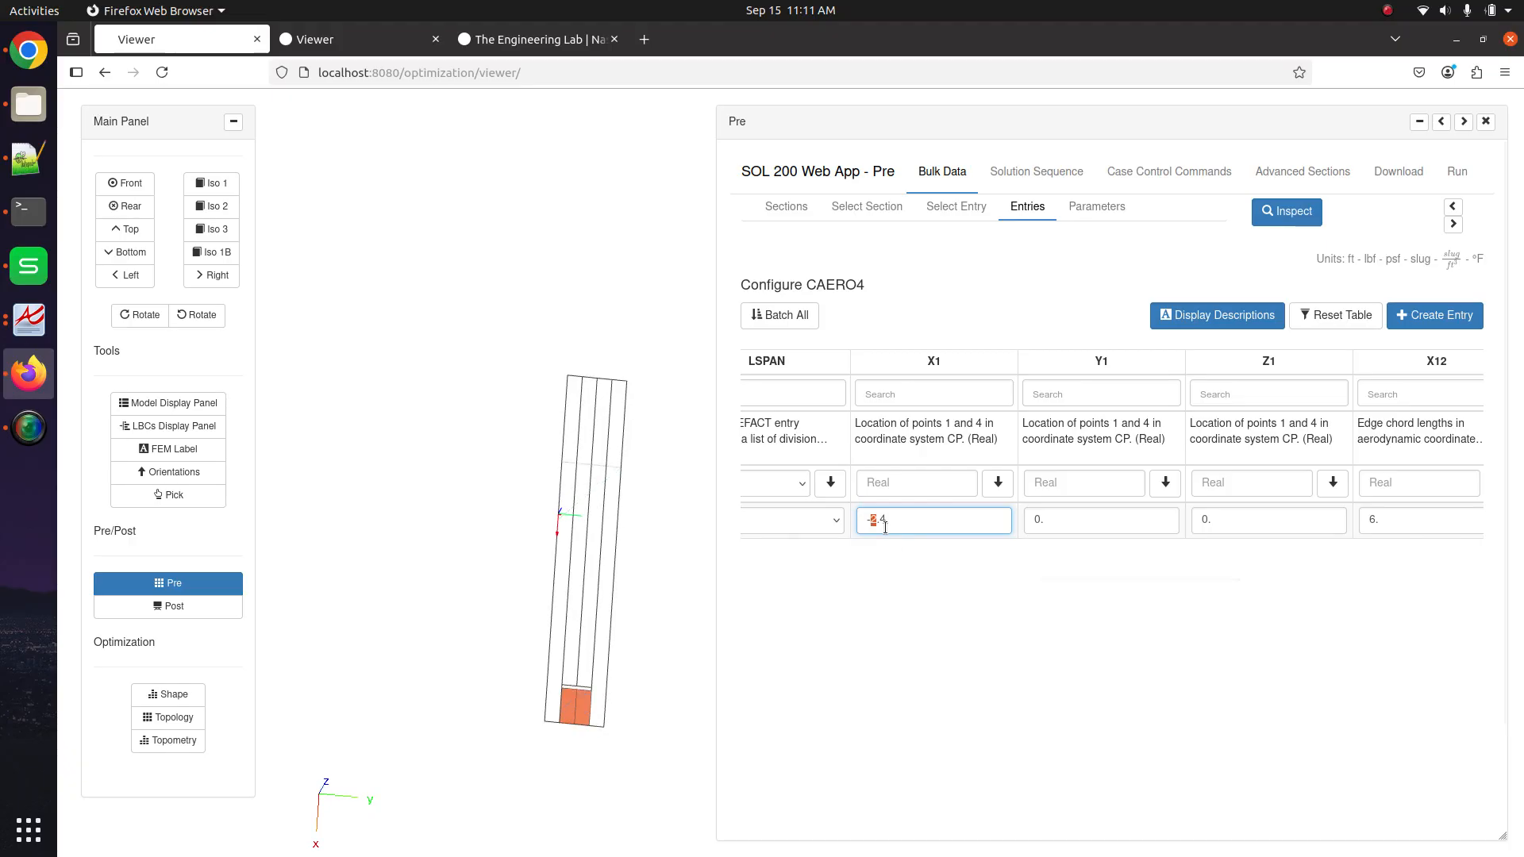
Set the CAERO4 X4 value to -1.4, compare the panel corner at point 4, and change it back to -2.4
{"action": "left_click_drag", "start_coordinate": [1070, 578], "coordinate": [1288, 583]}
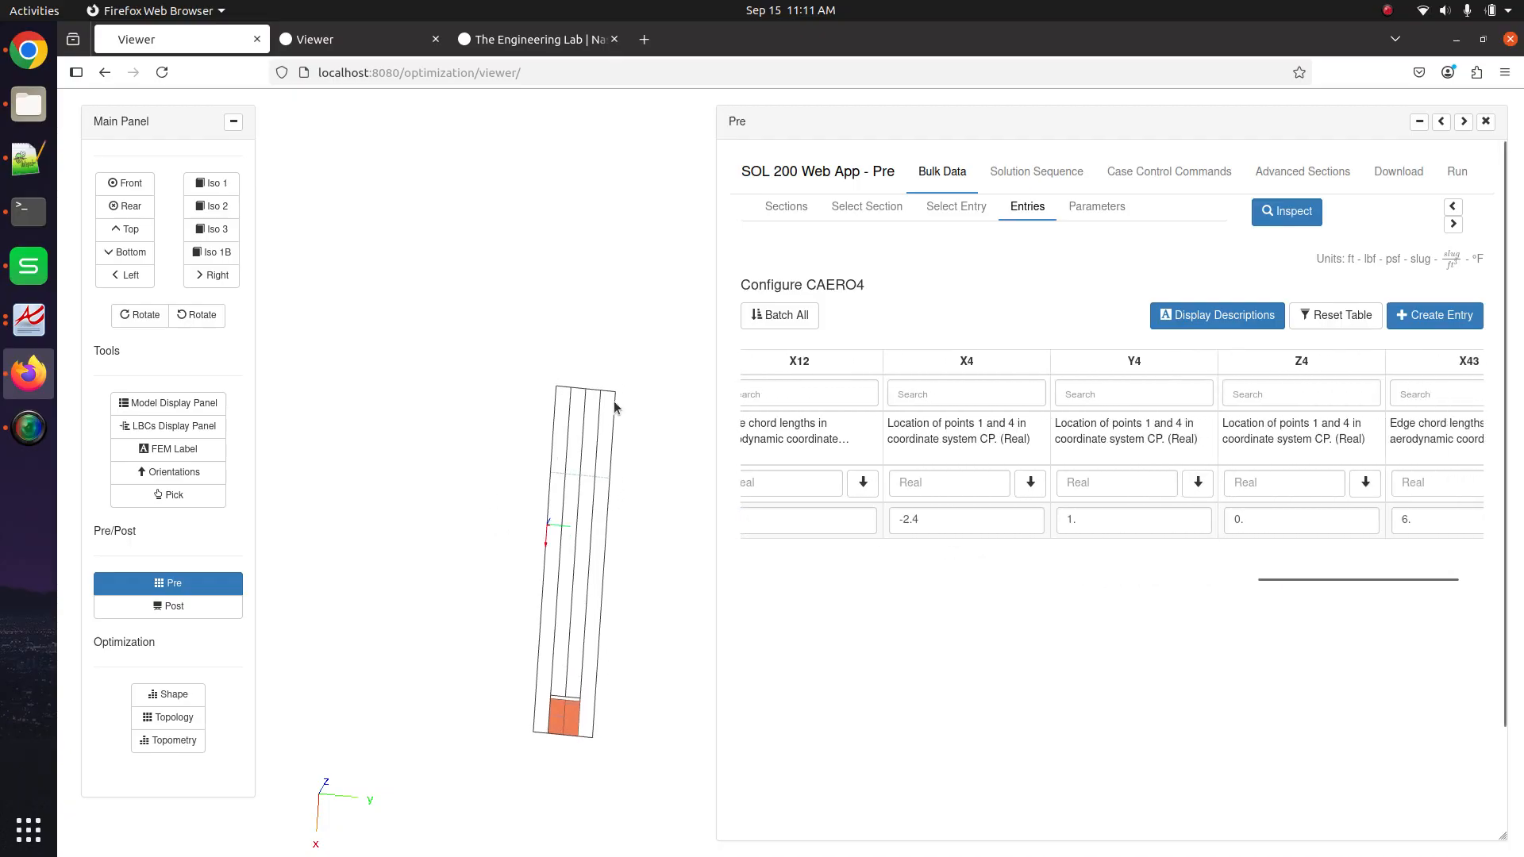
{"action": "scroll", "coordinate": [635, 406], "scroll_direction": "up", "scroll_amount": 2}
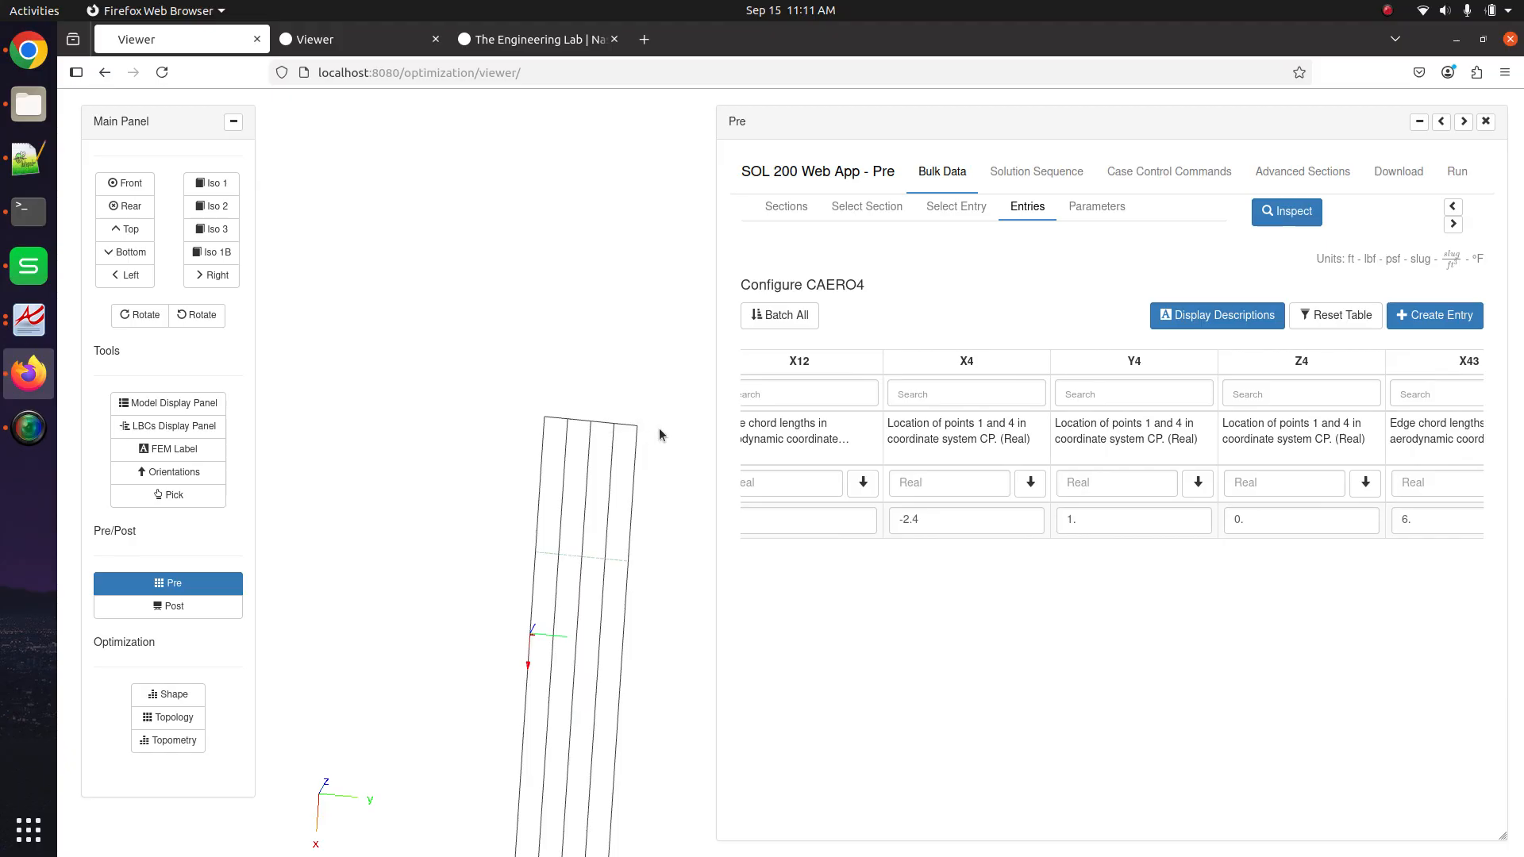
{"action": "left_click", "coordinate": [904, 521]}
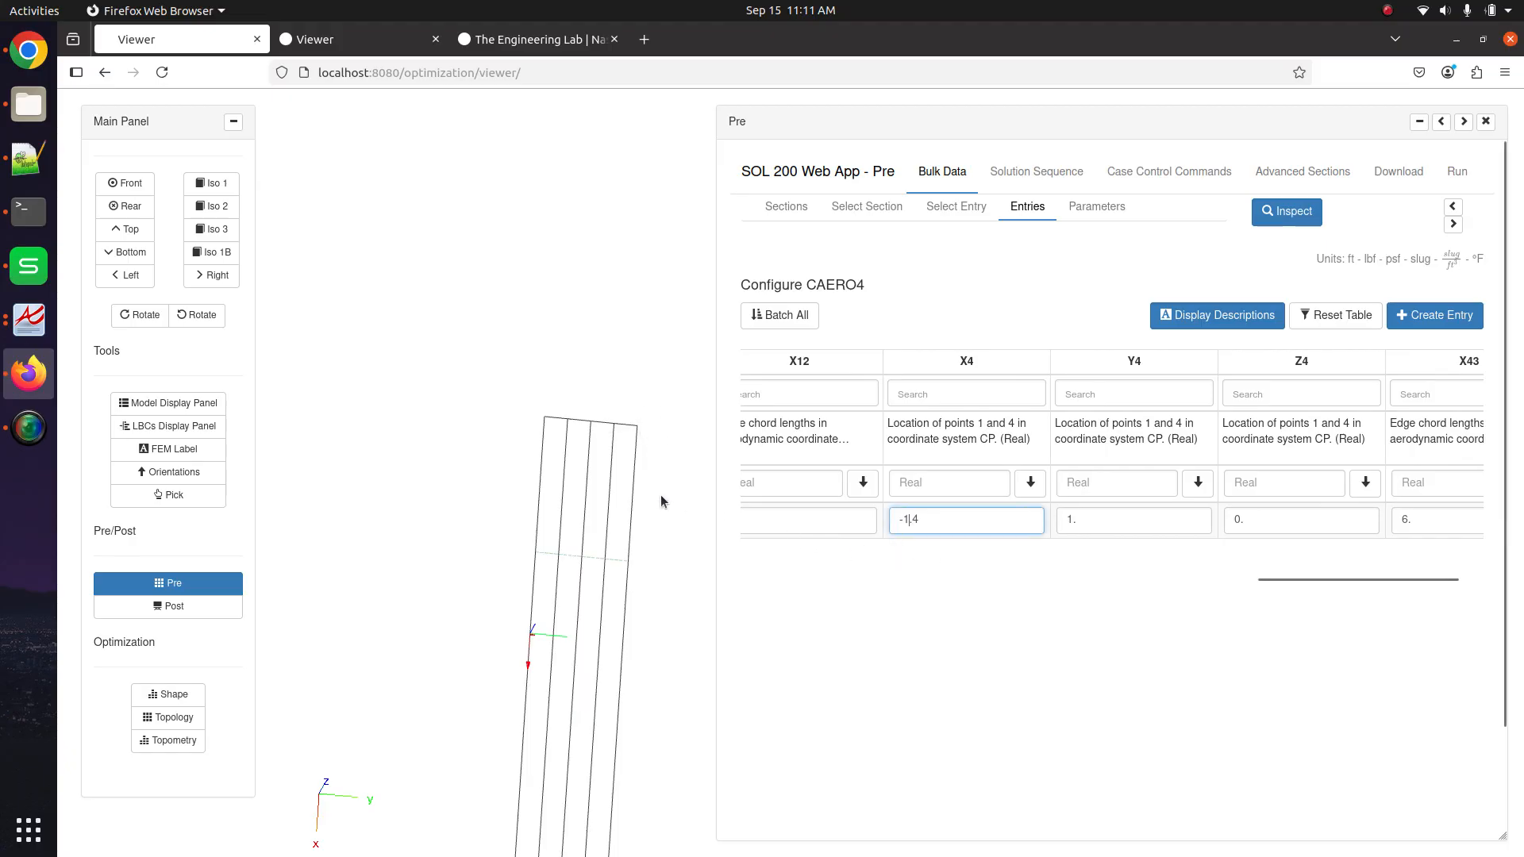
{"action": "mouse_move", "coordinate": [646, 468]}
{"action": "left_mouse_down"}
{"action": "mouse_move", "coordinate": [608, 364]}
{"action": "mouse_move", "coordinate": [571, 470]}
{"action": "mouse_move", "coordinate": [648, 445]}
{"action": "left_mouse_up"}
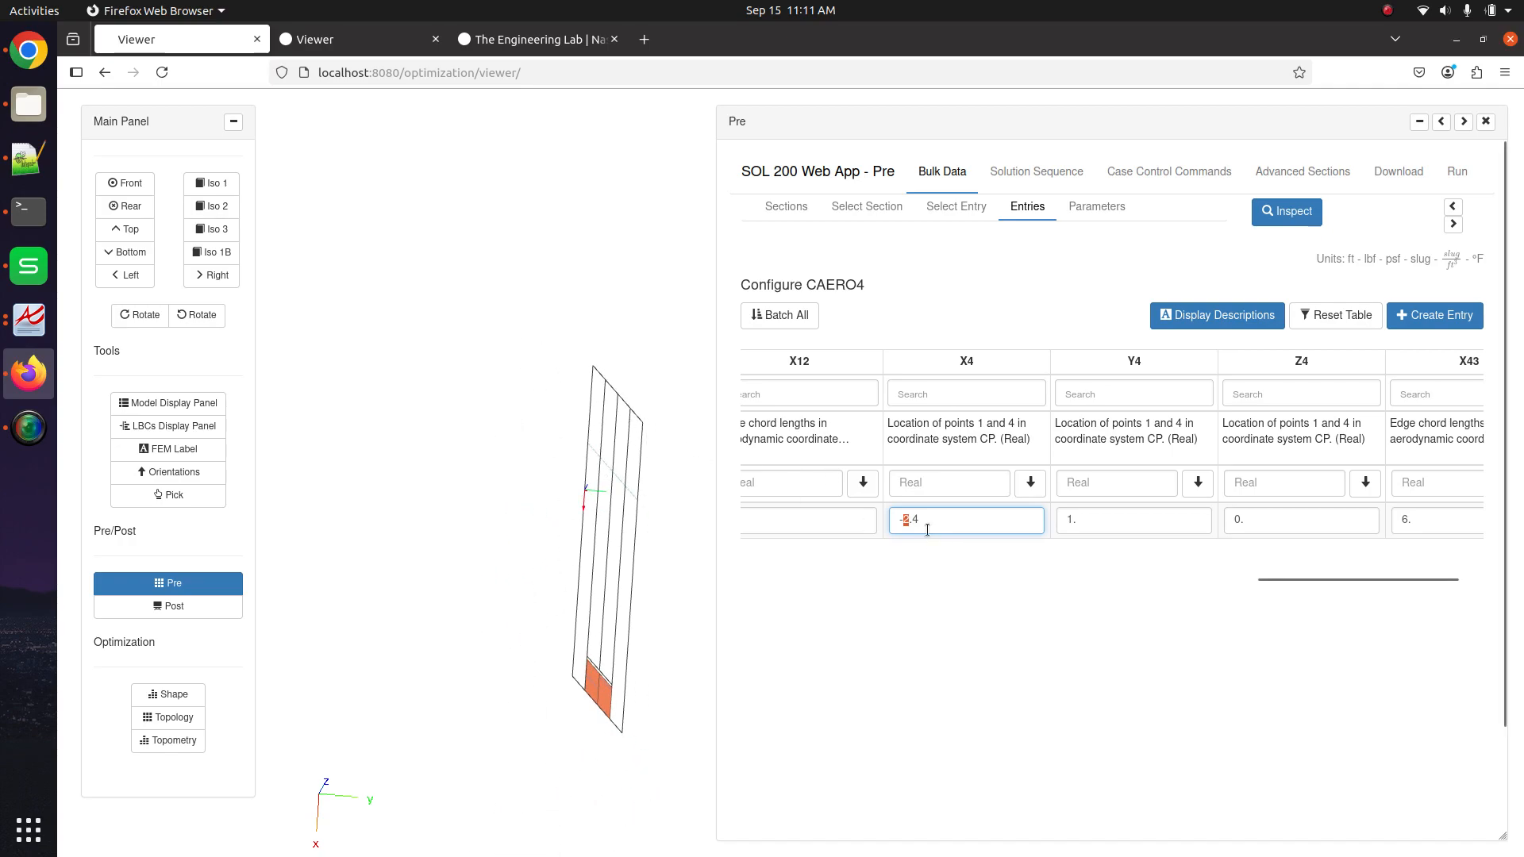
Switch to the Quick Reference Guide in Atril and examine the 1-2 and 4-3 edge chords in the CAERO4 figure
{"action": "scroll", "coordinate": [929, 532], "scroll_direction": "left", "scroll_amount": 1}
{"action": "left_click", "coordinate": [28, 319]}
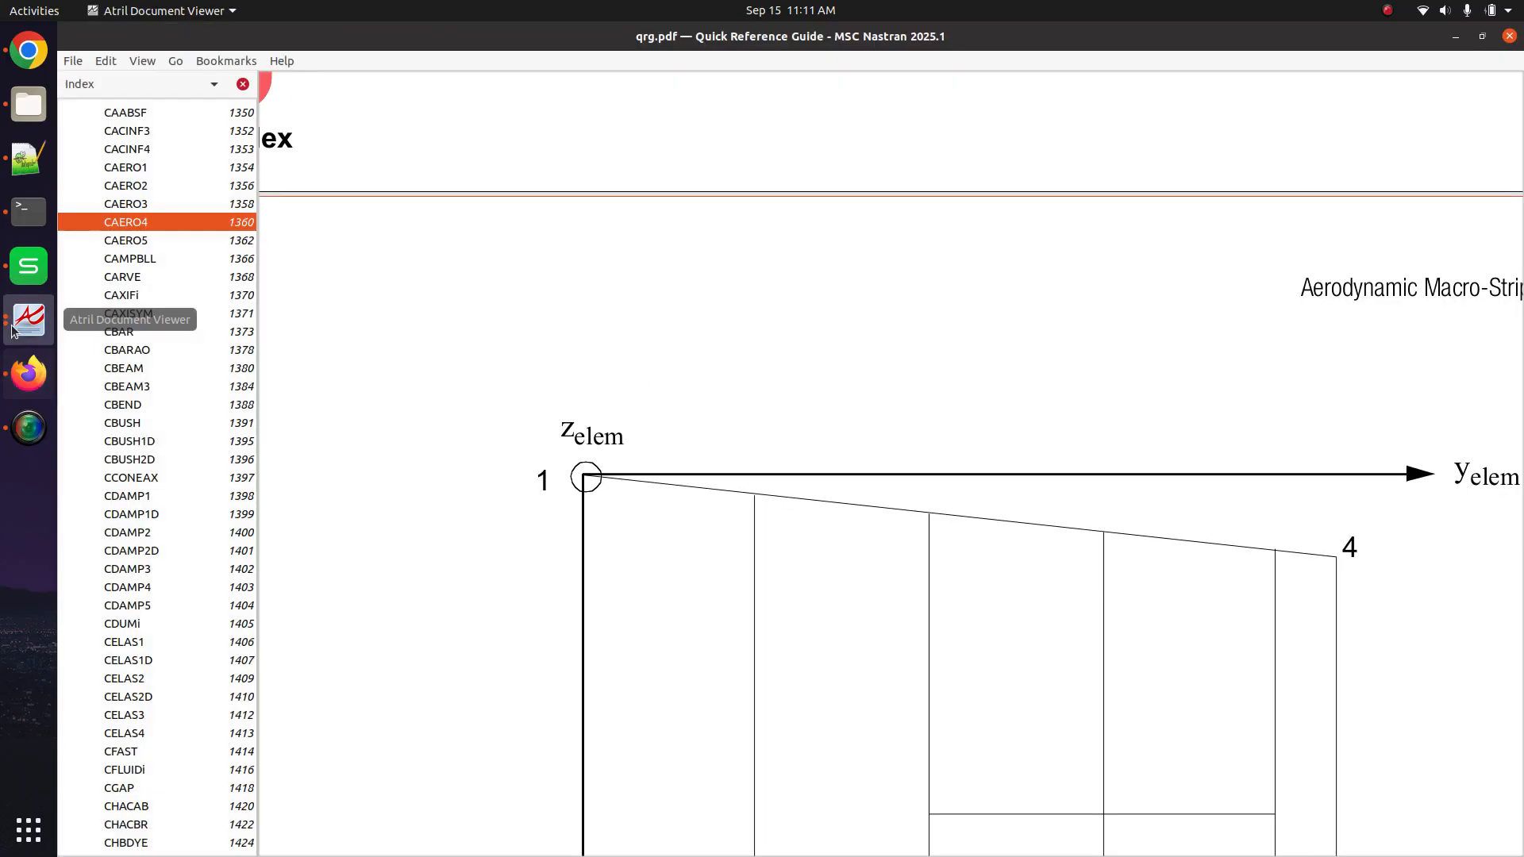
{"action": "scroll", "coordinate": [1260, 458], "scroll_direction": "down", "scroll_amount": 4}
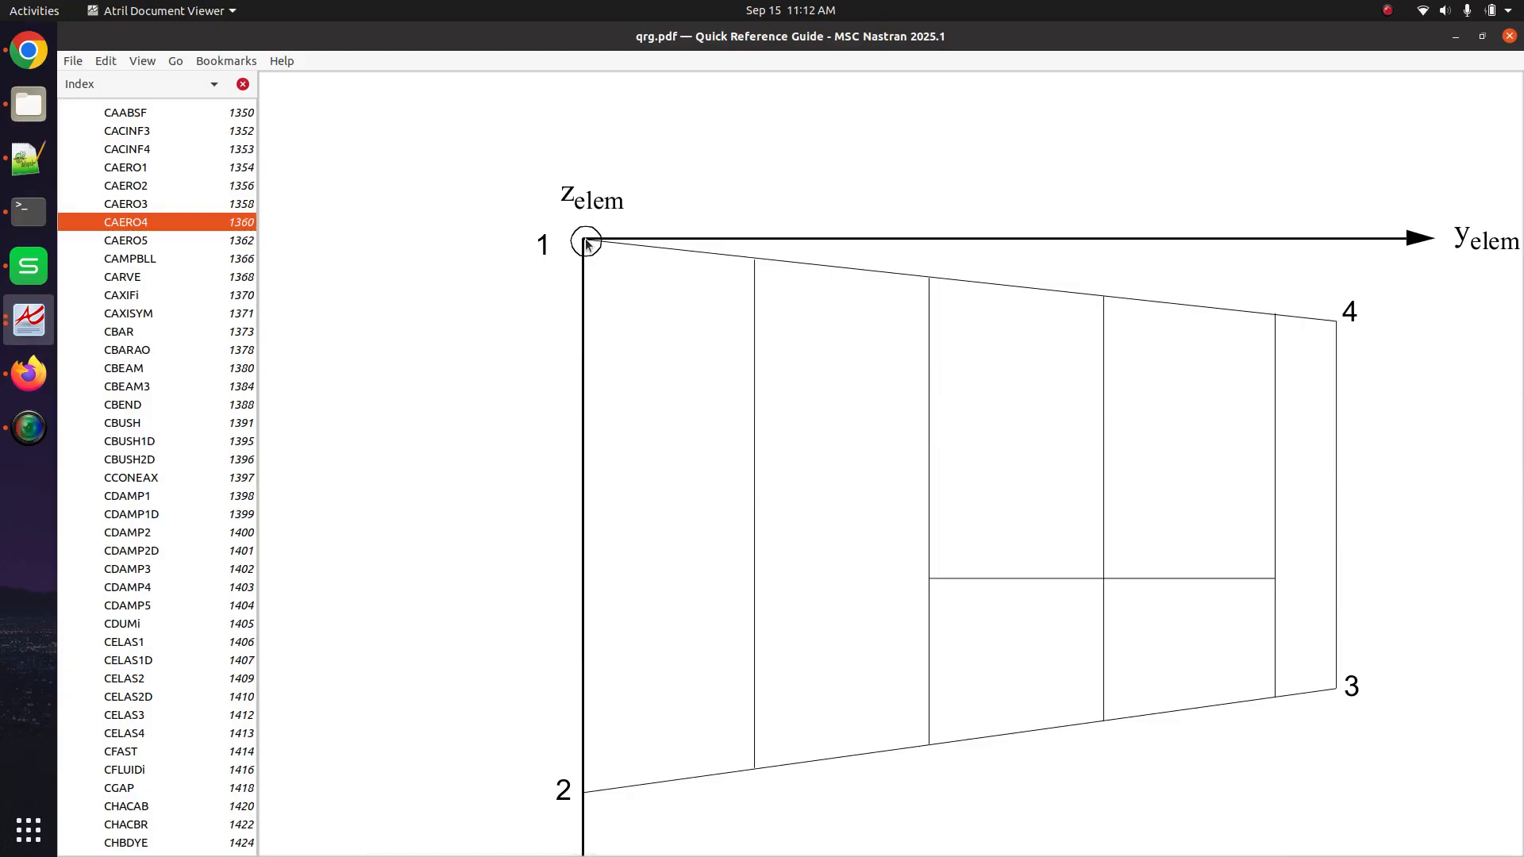
{"action": "scroll", "coordinate": [587, 243], "scroll_direction": "down", "scroll_amount": 2}
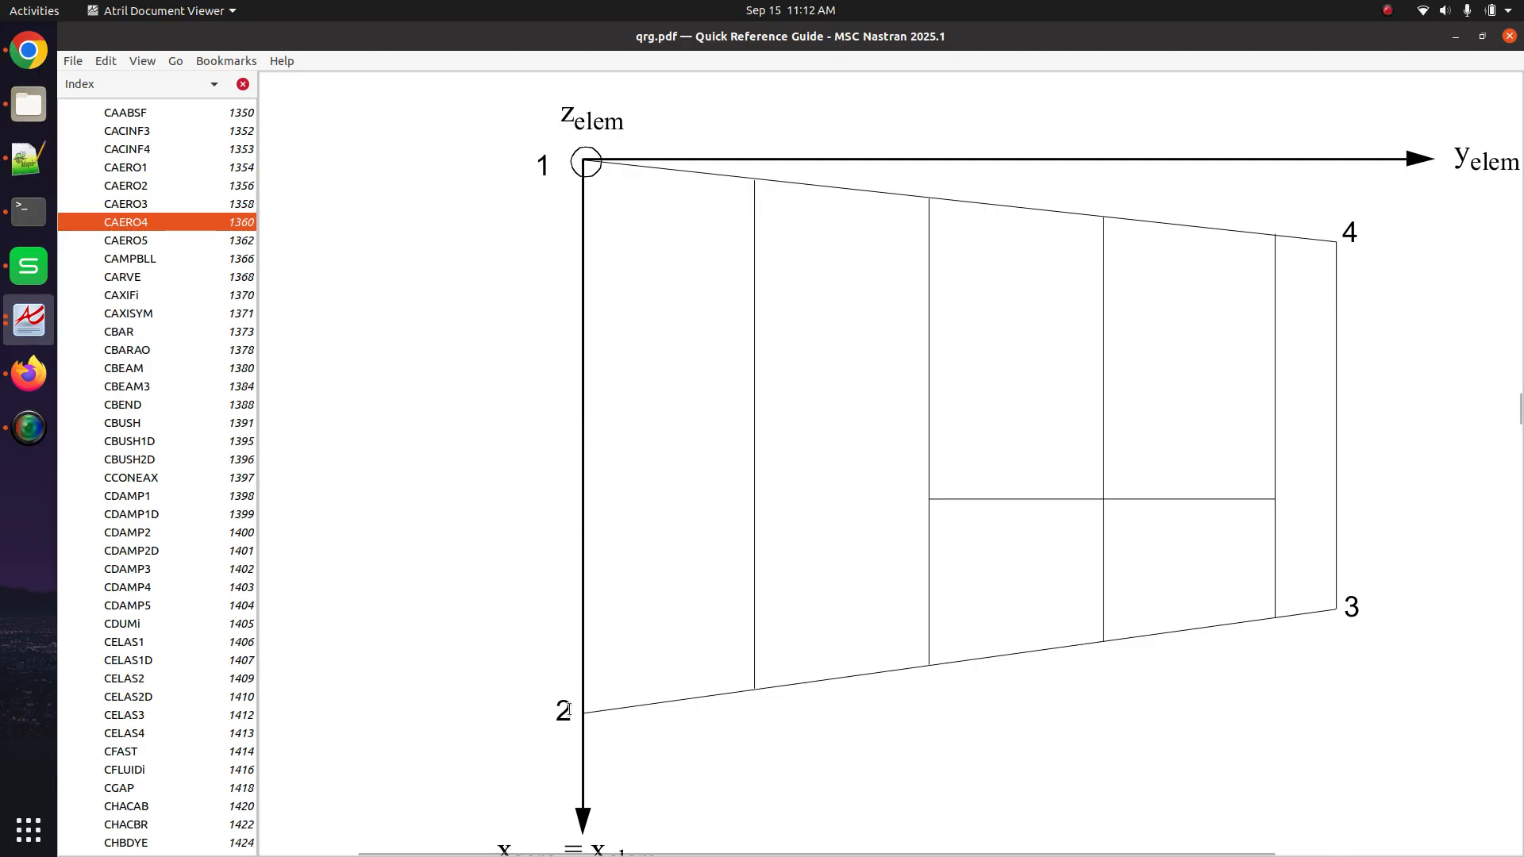
{"action": "scroll", "coordinate": [1093, 496], "scroll_direction": "right", "scroll_amount": 5}
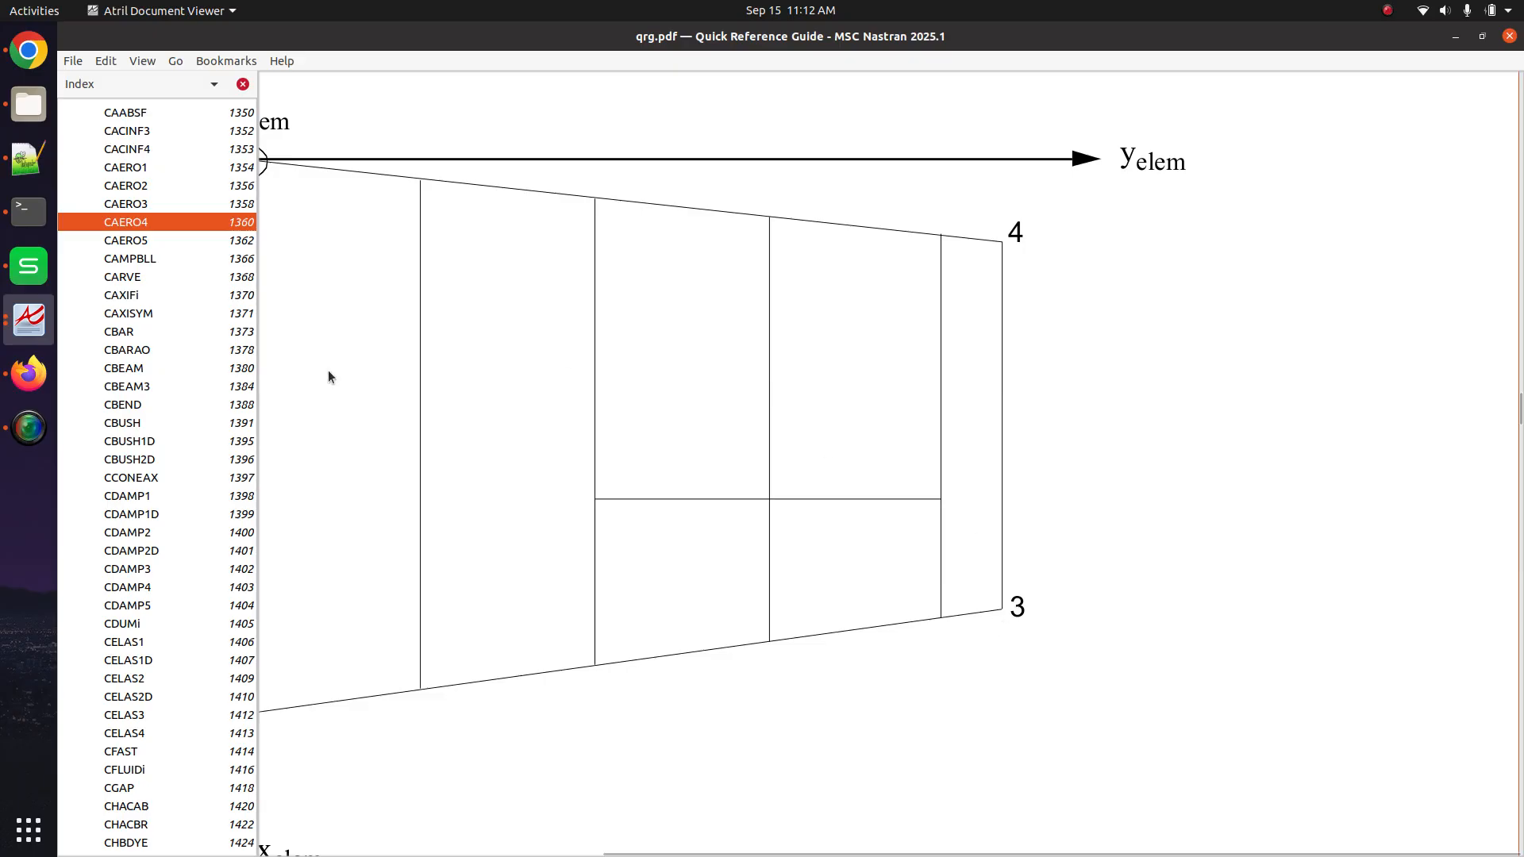
Switch back to Firefox and set the CAERO4 X12 edge chord length to 12
{"action": "left_click", "coordinate": [28, 373]}
{"action": "scroll", "coordinate": [1116, 564], "scroll_direction": "left", "scroll_amount": 2}
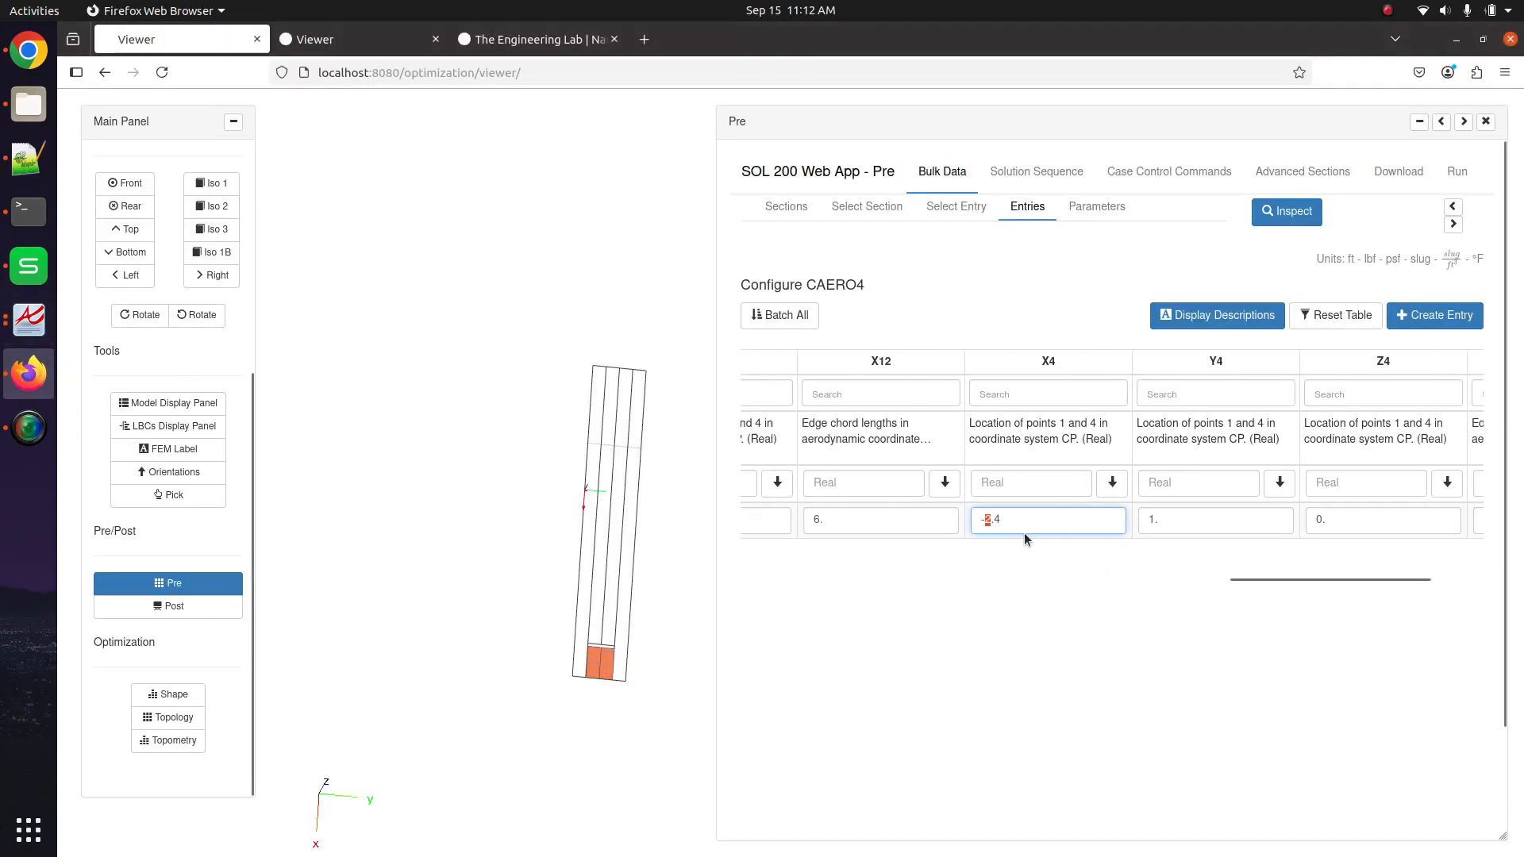
{"action": "scroll", "coordinate": [1024, 532], "scroll_direction": "left", "scroll_amount": 1}
{"action": "left_click_drag", "start_coordinate": [1284, 584], "coordinate": [1318, 577]}
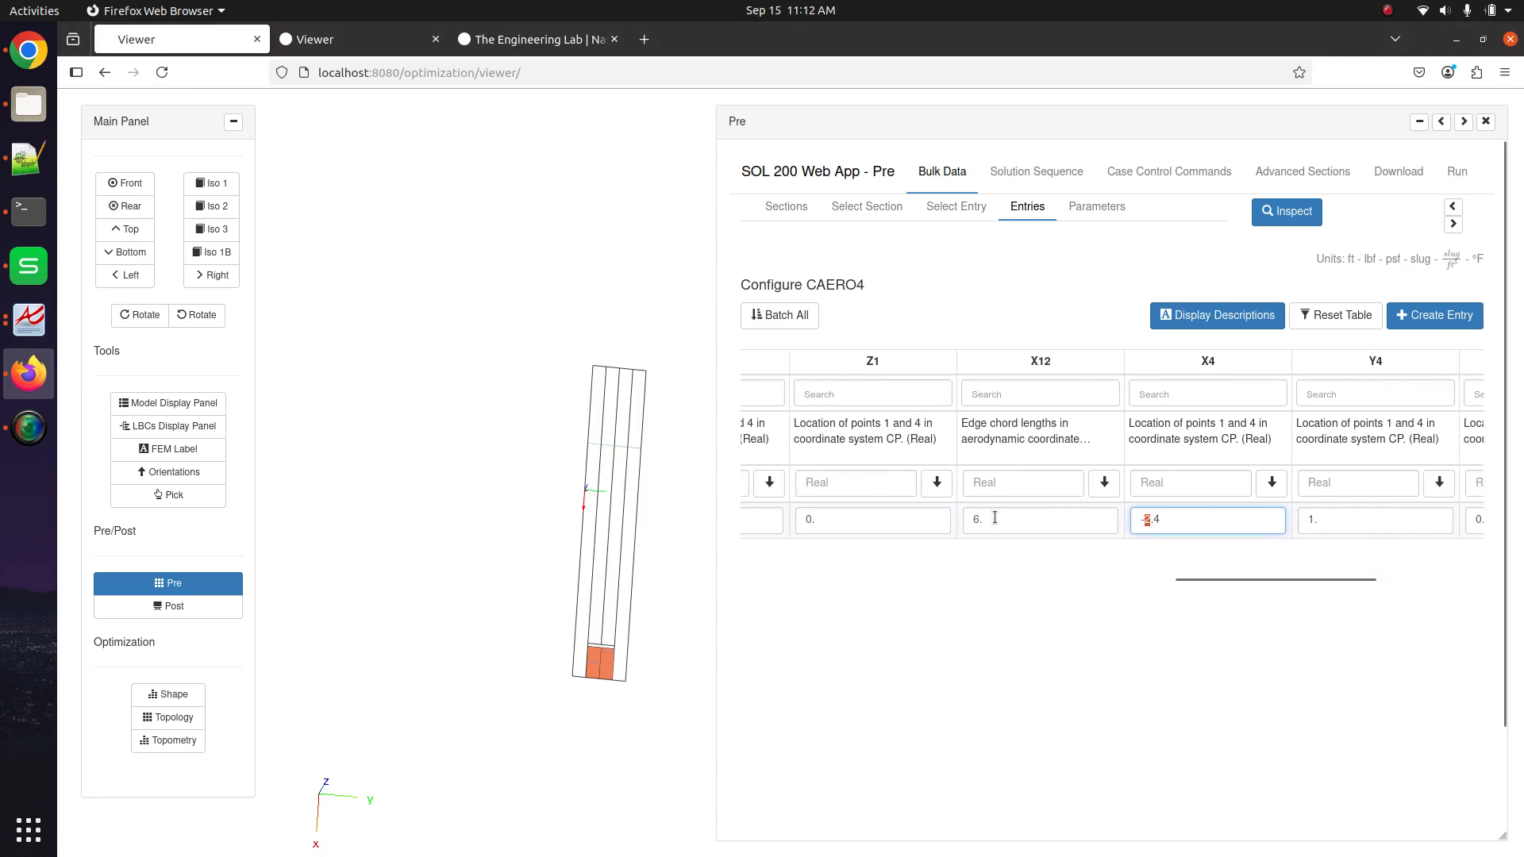
{"action": "double_click", "coordinate": [994, 518]}
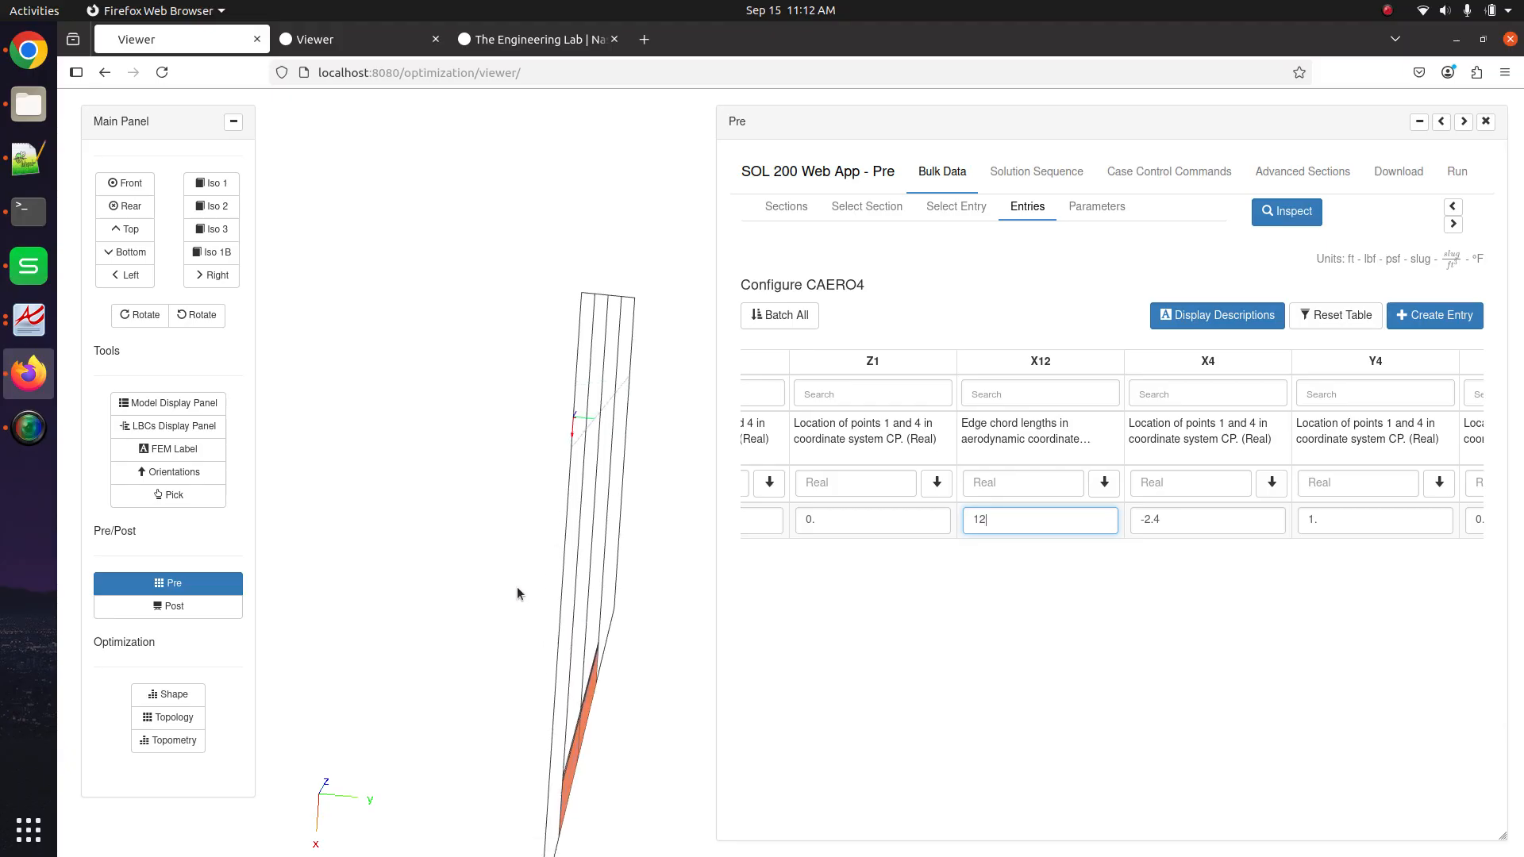
Set the CAERO4 X43 edge chord length to 12 and examine the lengthened panel in the model
{"action": "scroll", "coordinate": [1136, 540], "scroll_direction": "right", "scroll_amount": 2}
{"action": "scroll", "coordinate": [1135, 540], "scroll_direction": "right", "scroll_amount": 2}
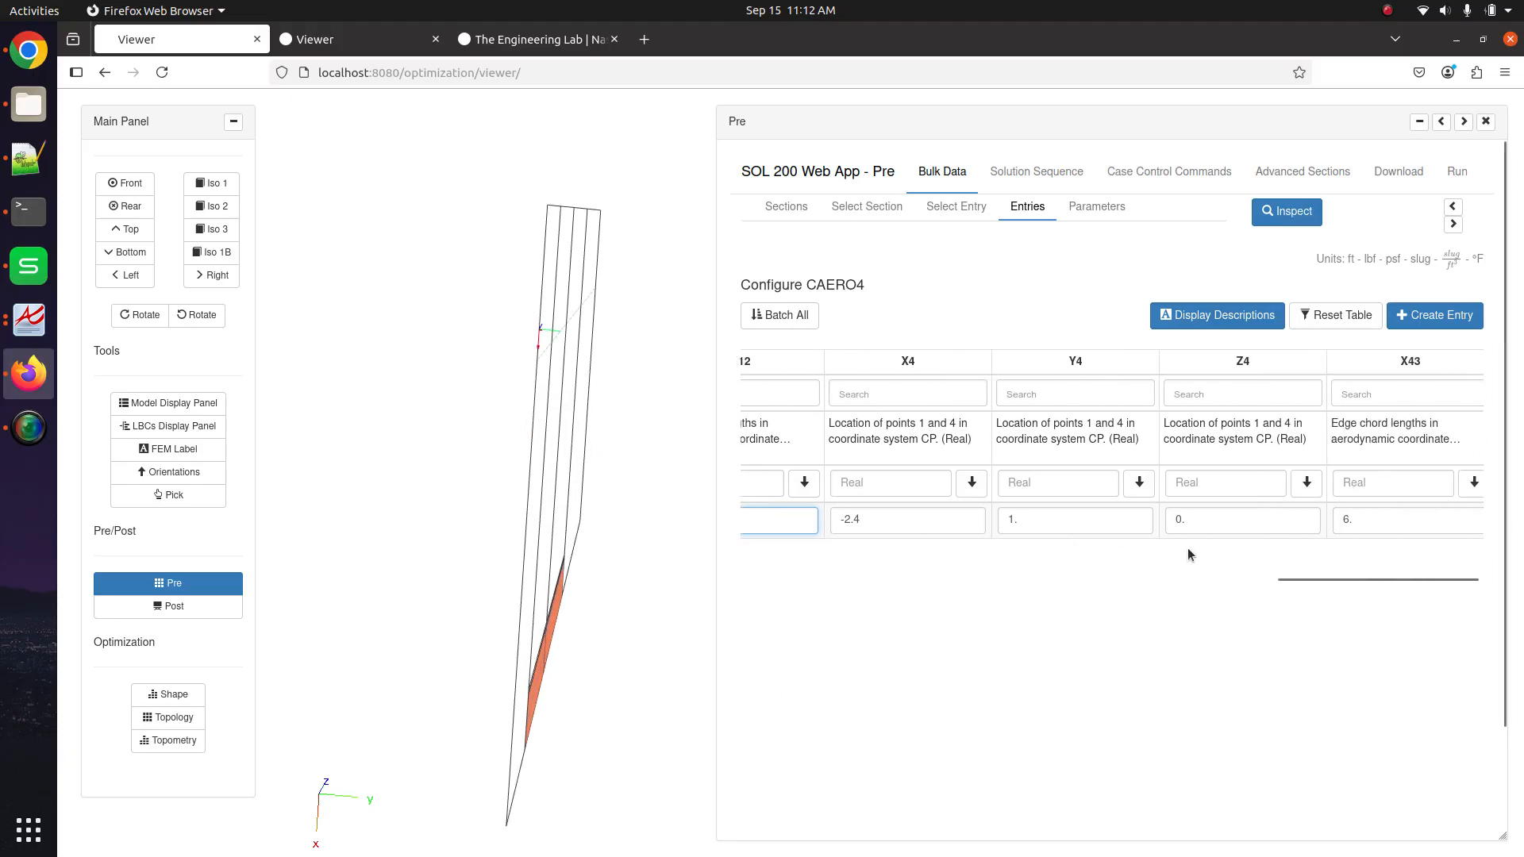
{"action": "key", "text": "Tab"}
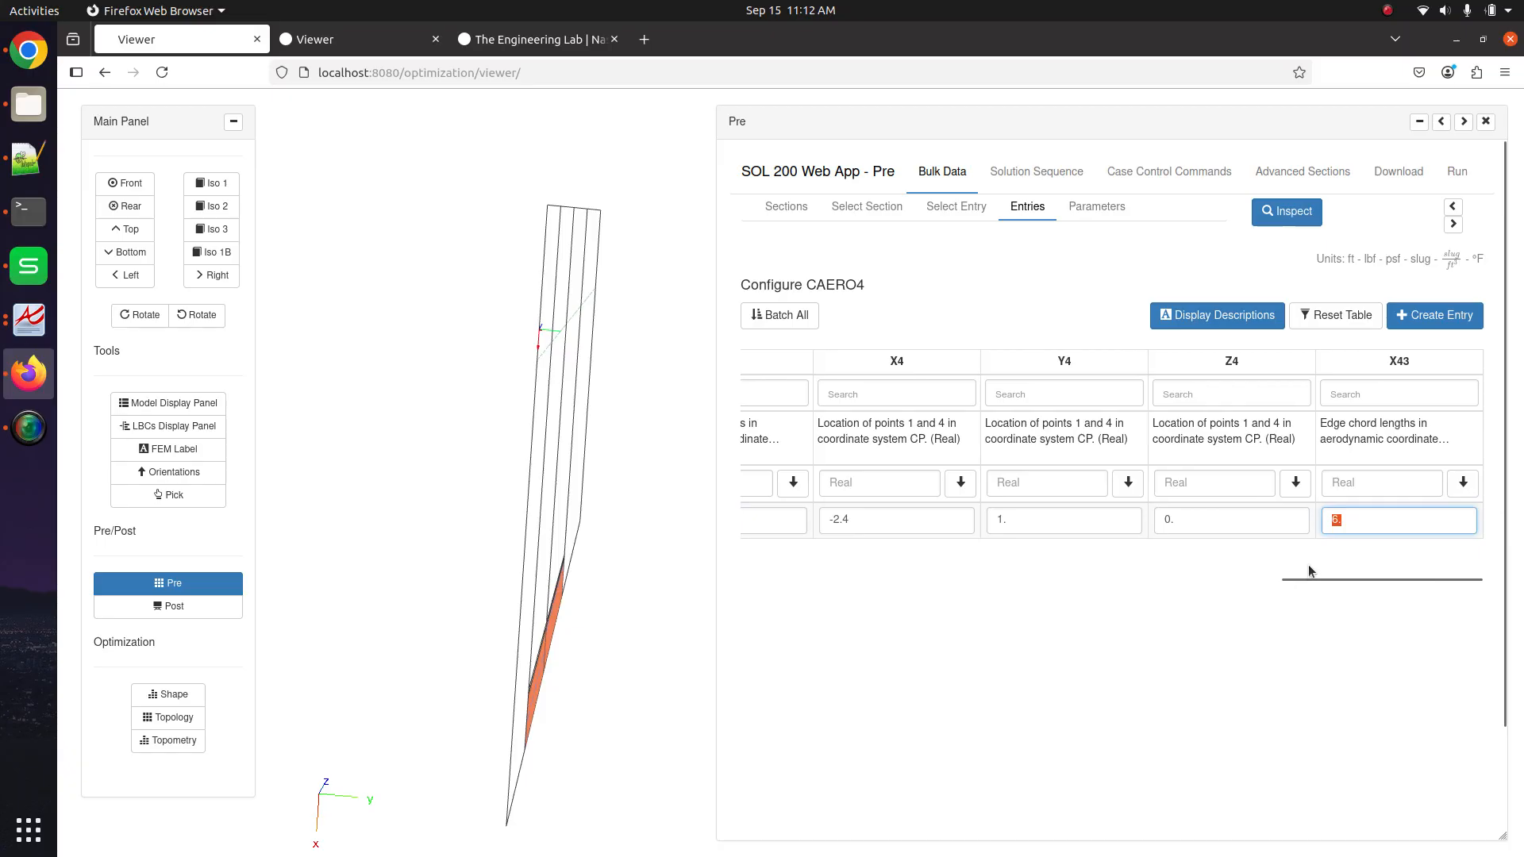
{"action": "type", "text": "12"}
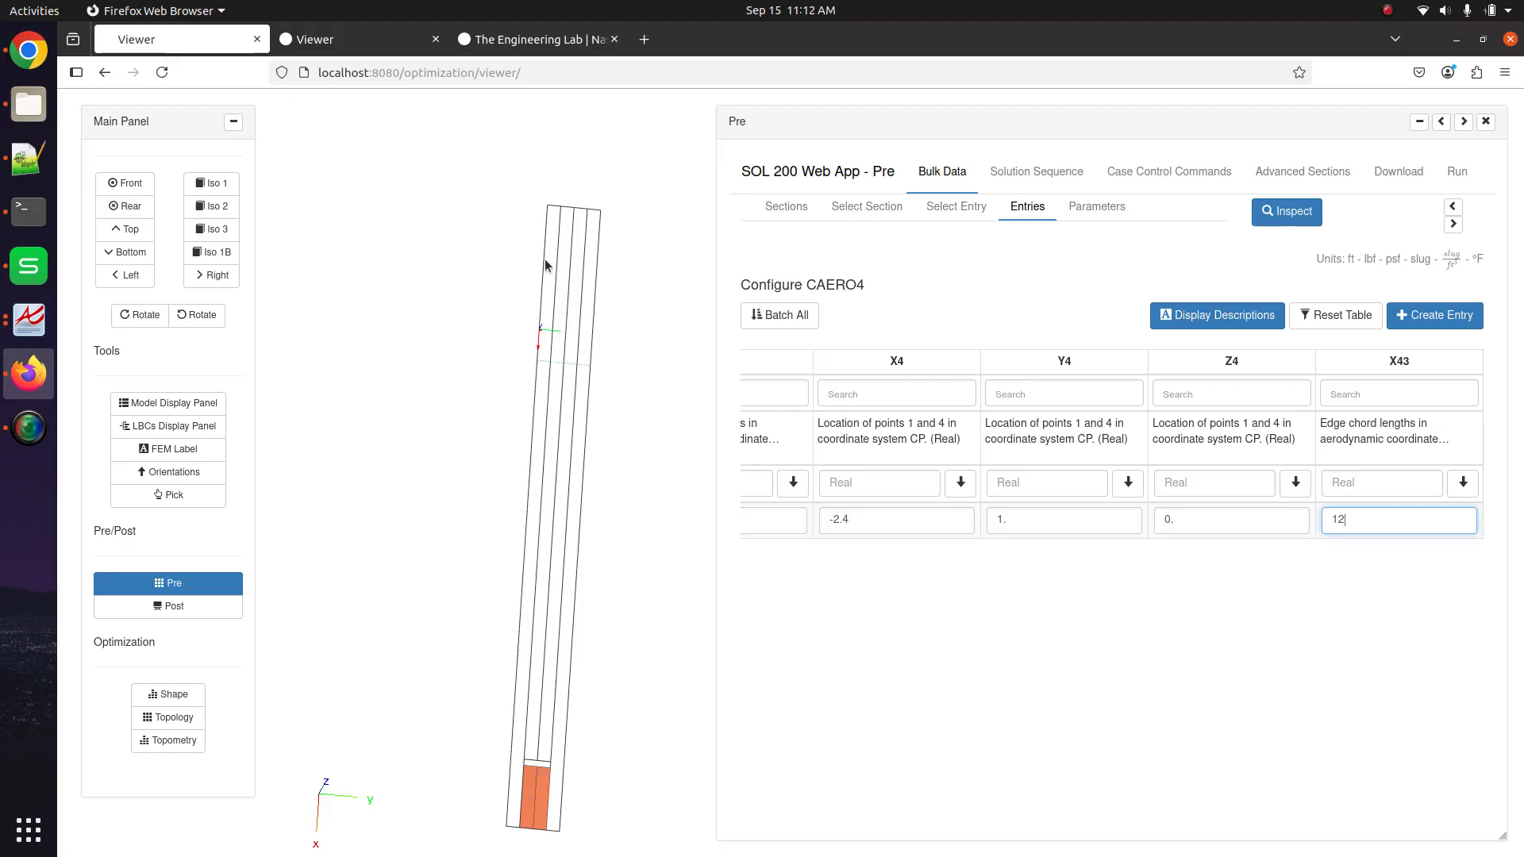
{"action": "left_click_drag", "start_coordinate": [542, 435], "coordinate": [535, 399]}
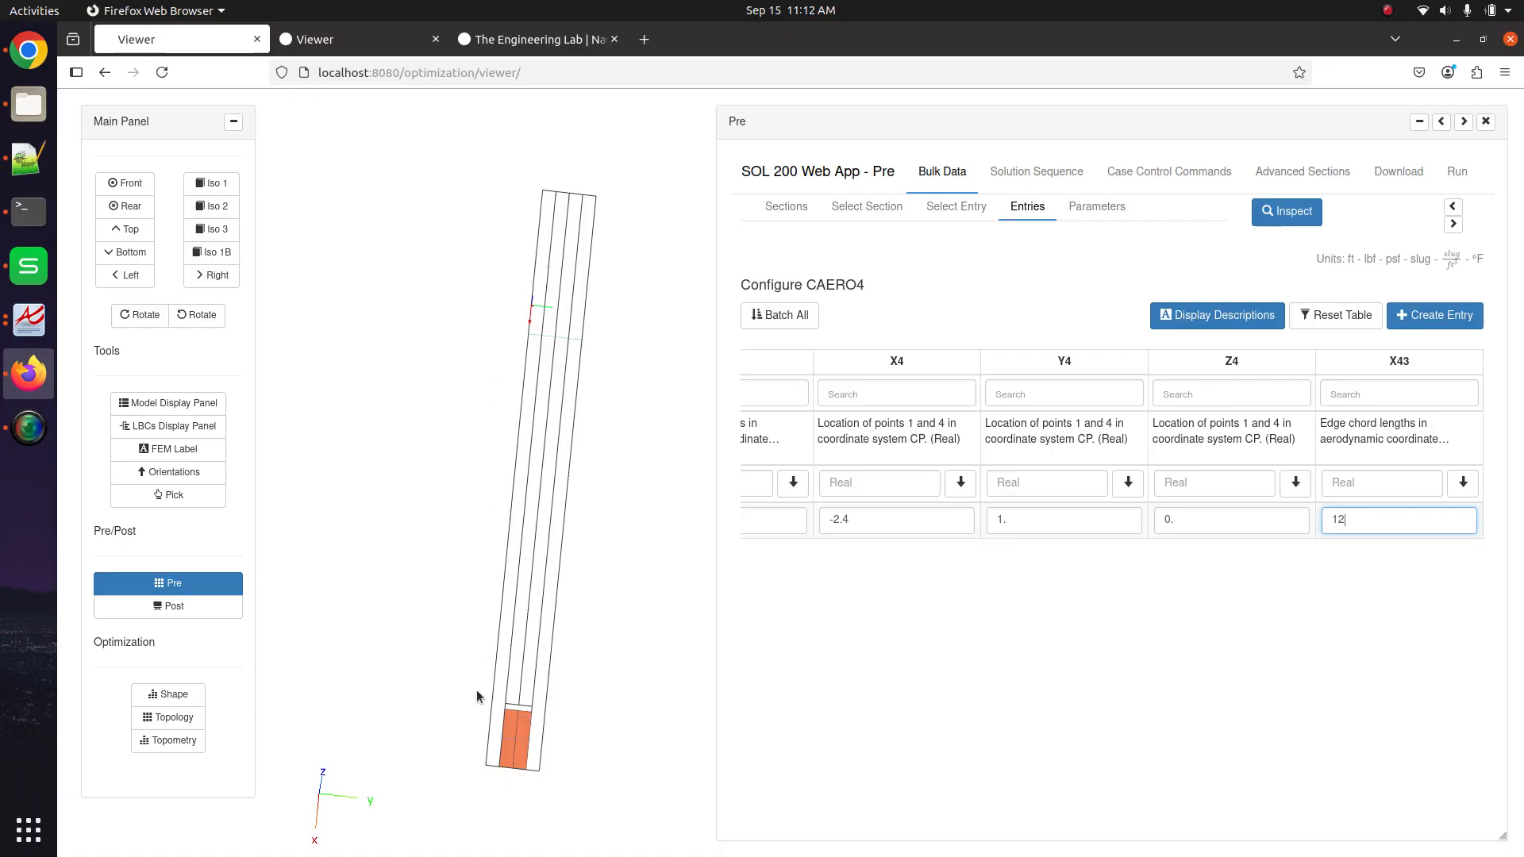
Change the CAERO4 X43 and X12 edge chord lengths back to 6
{"action": "double_click", "coordinate": [1363, 520]}
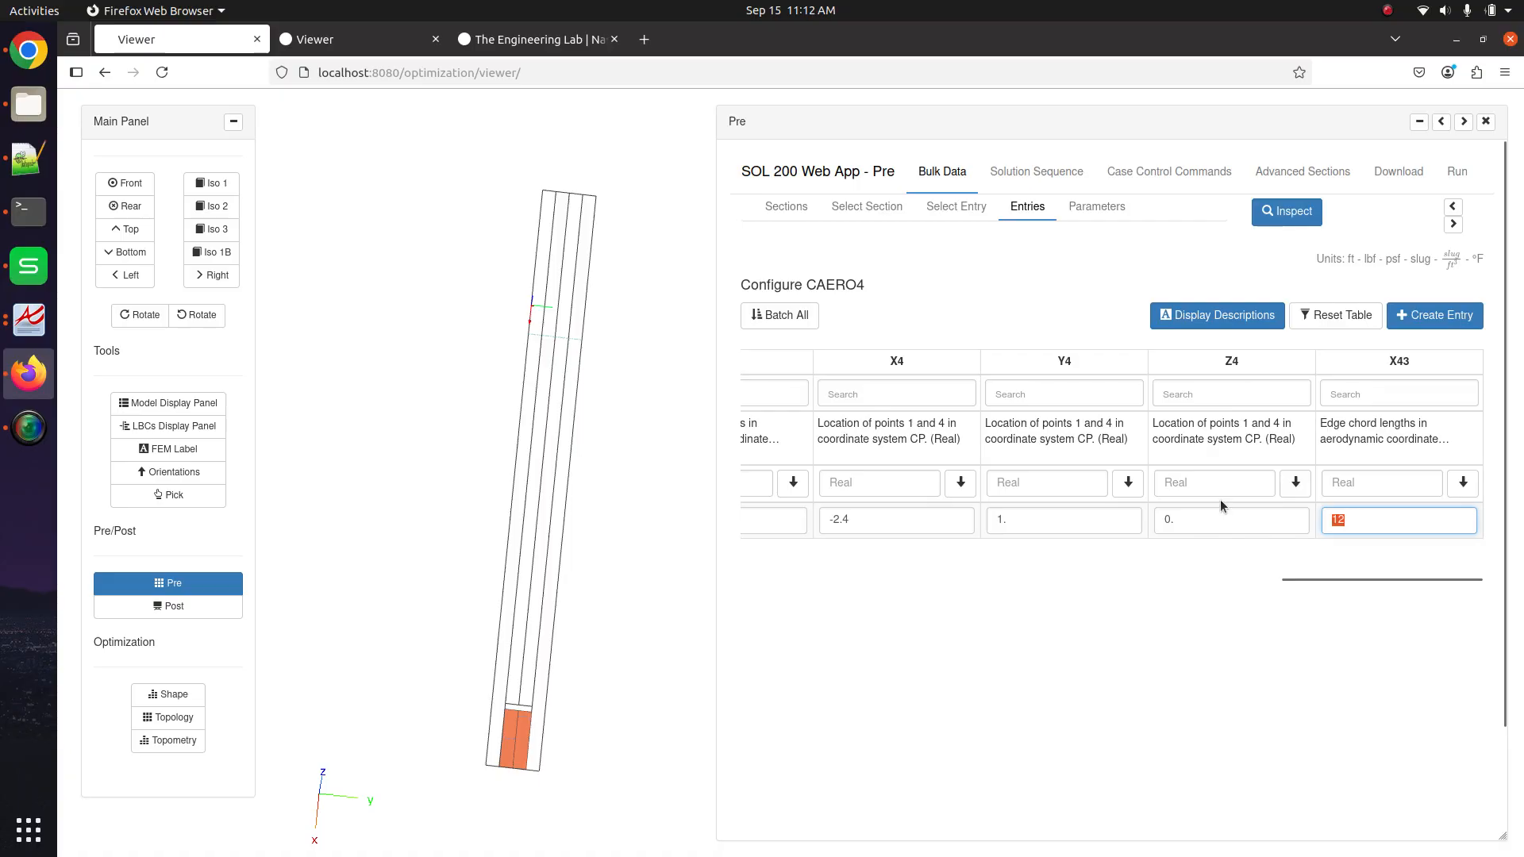
{"action": "type", "text": "6"}
{"action": "left_click_drag", "start_coordinate": [1273, 575], "coordinate": [1171, 579]}
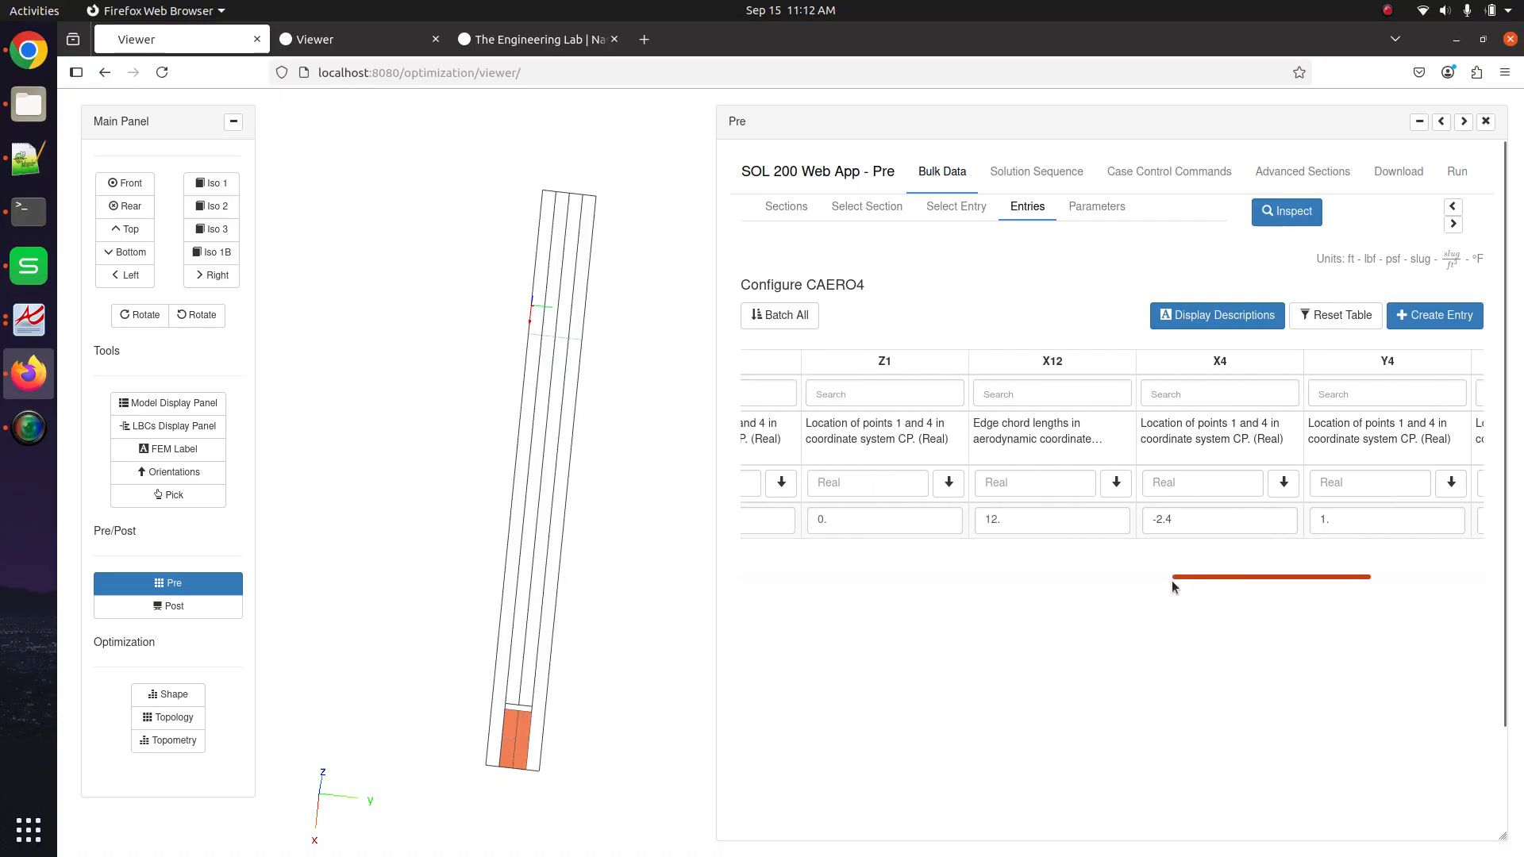
{"action": "double_click", "coordinate": [1004, 524]}
{"action": "type", "text": "6."}
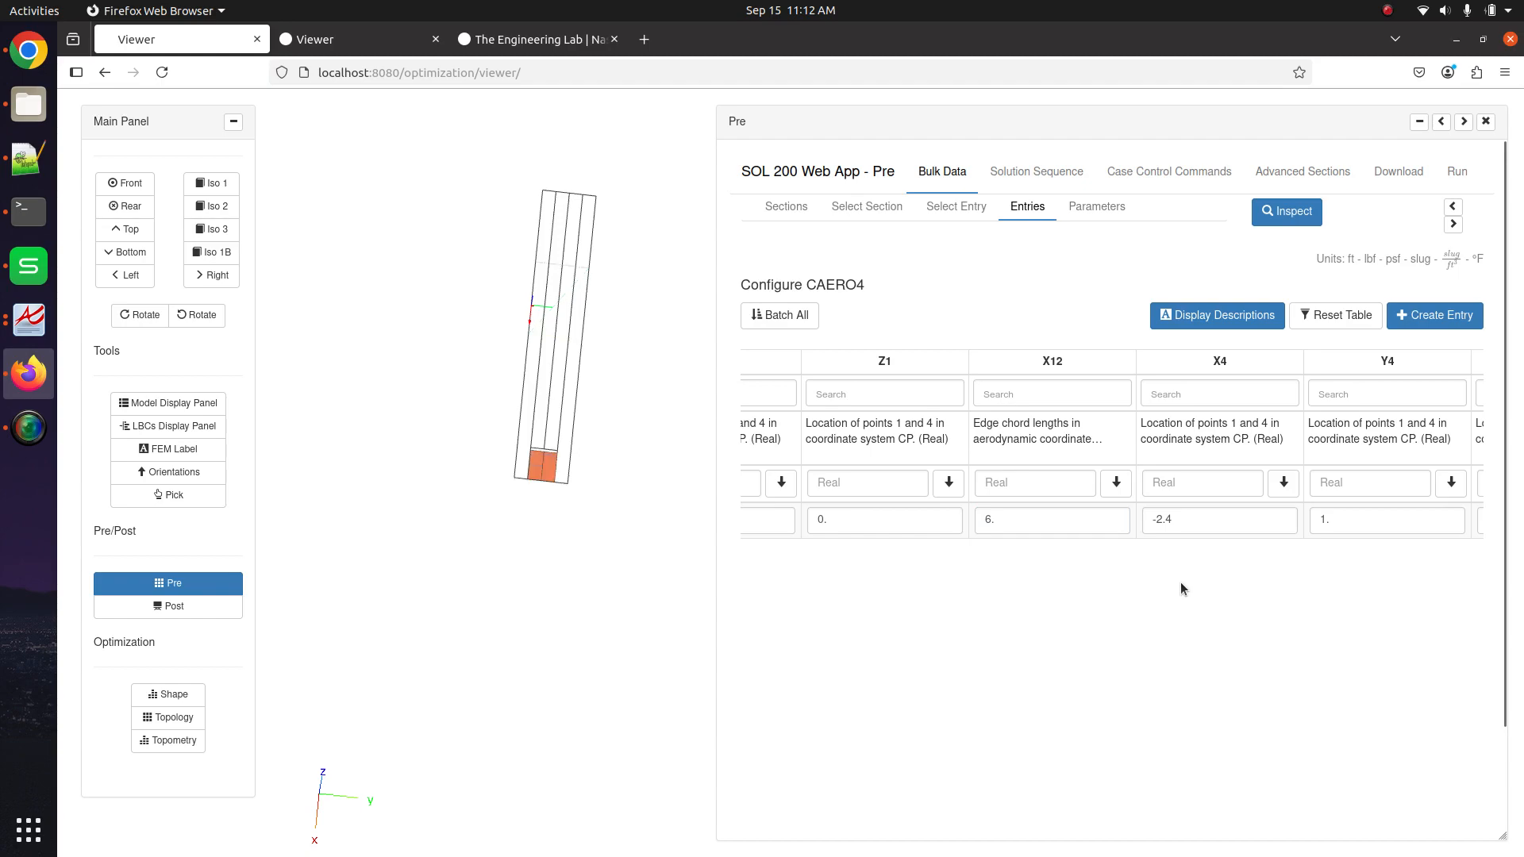
Enlarge the Pre window to full width and run Inspect on the bulk data entries, checking its status
{"action": "left_click_drag", "start_coordinate": [1273, 579], "coordinate": [1168, 593]}
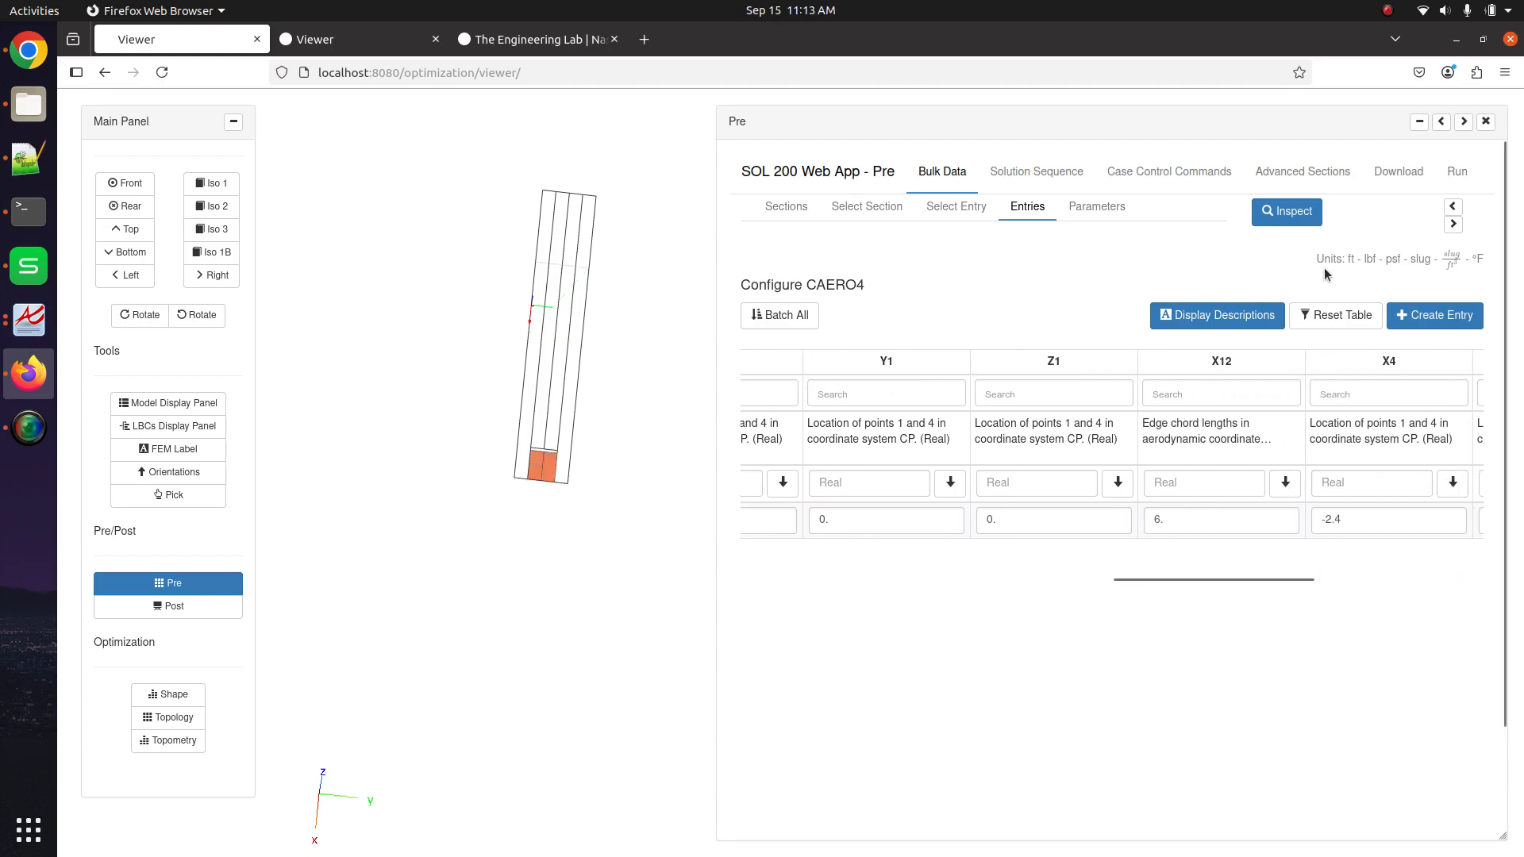
{"action": "left_click", "coordinate": [1441, 121]}
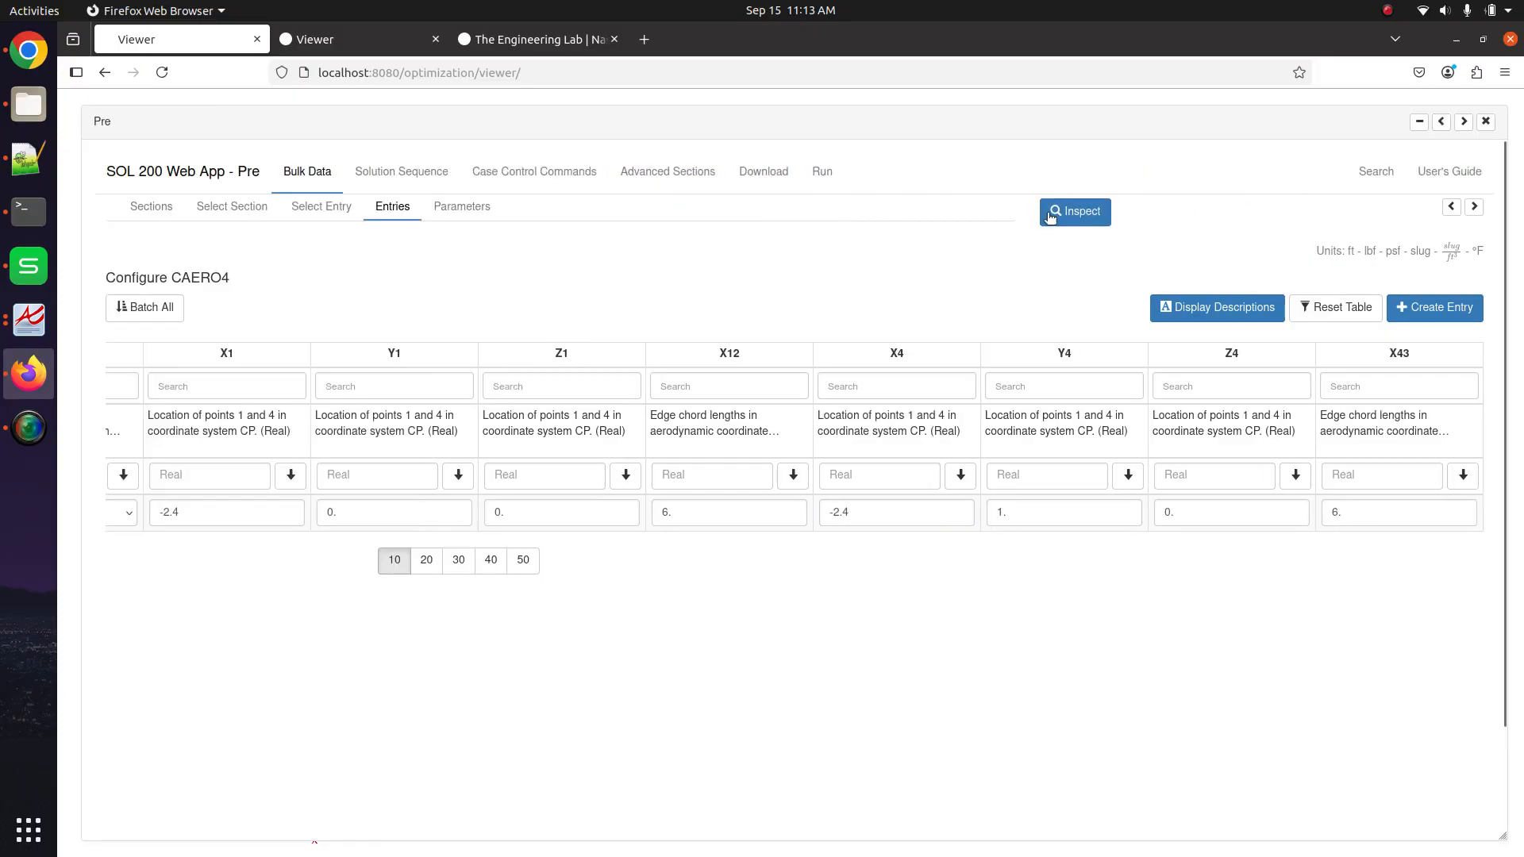
{"action": "left_click", "coordinate": [1077, 213]}
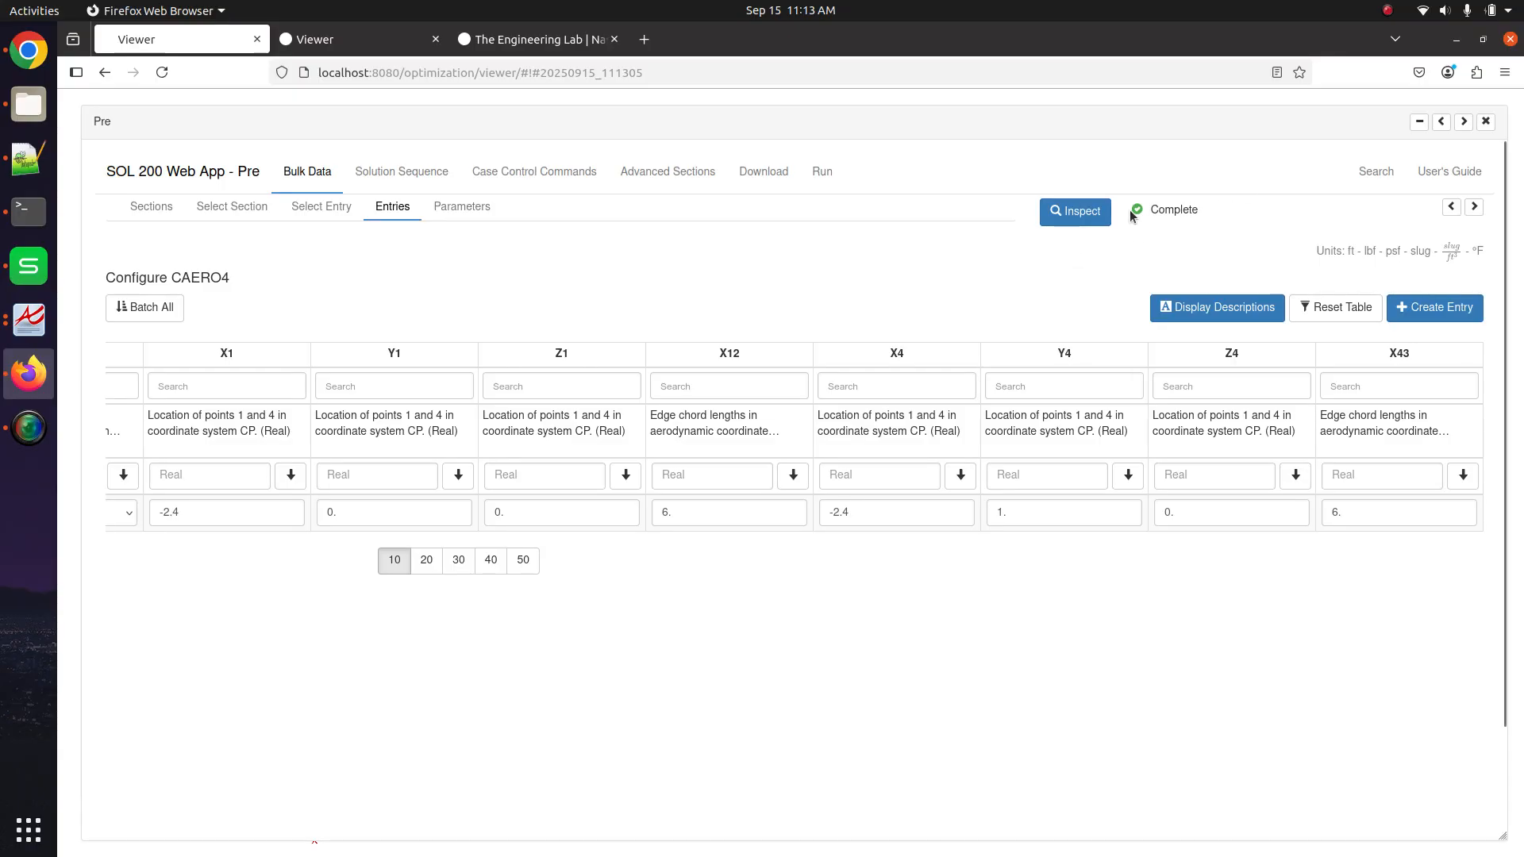
{"action": "double_click", "coordinate": [1182, 213]}
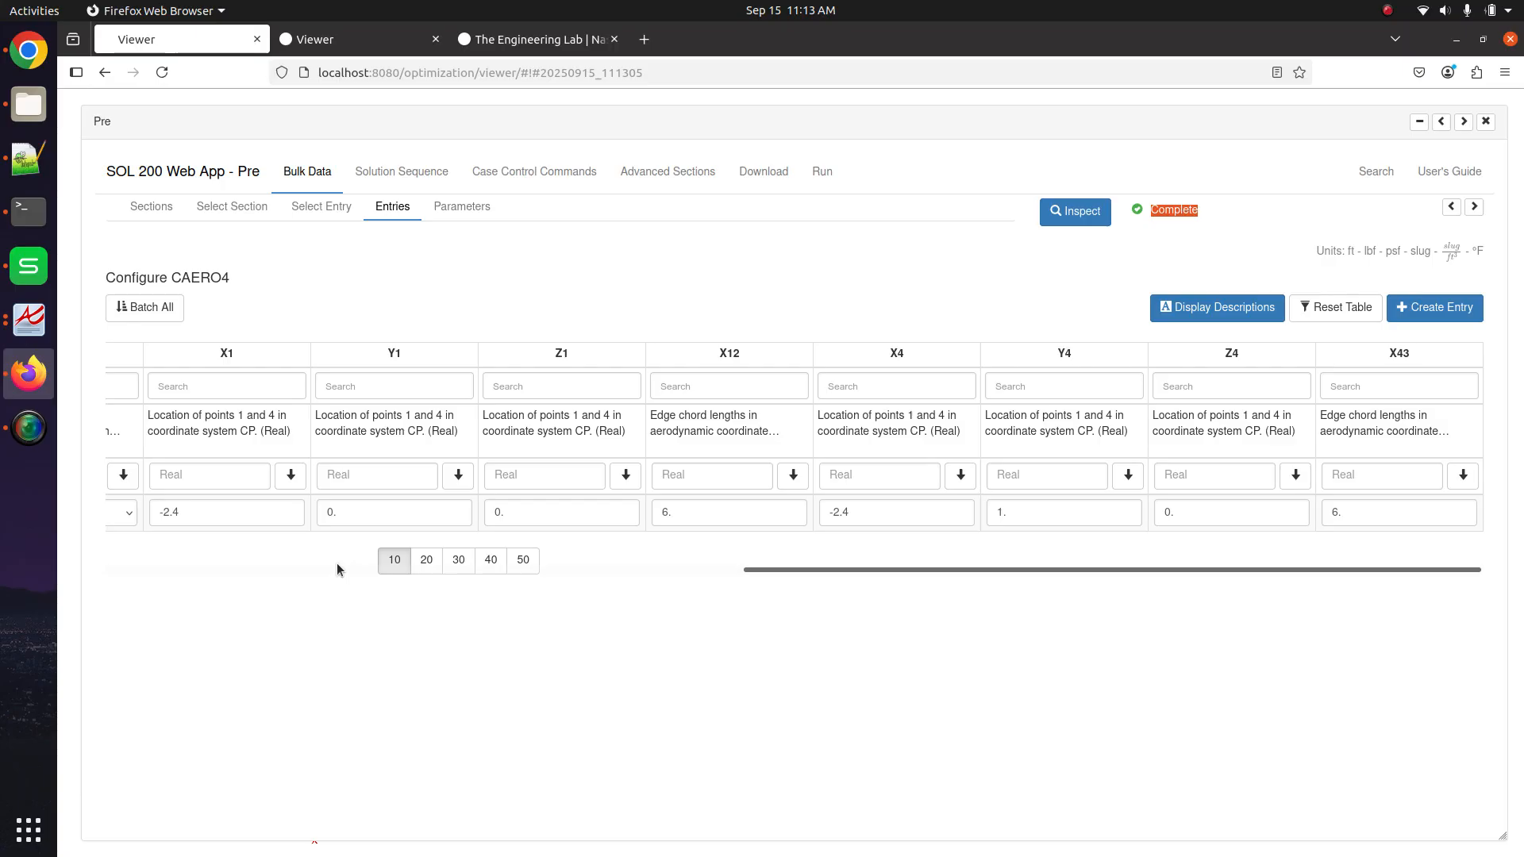
Set the CAERO4 number of strips NSPAN to 6 and narrow the Pre window to view the model
{"action": "left_click_drag", "start_coordinate": [972, 571], "coordinate": [526, 593]}
{"action": "double_click", "coordinate": [540, 514]}
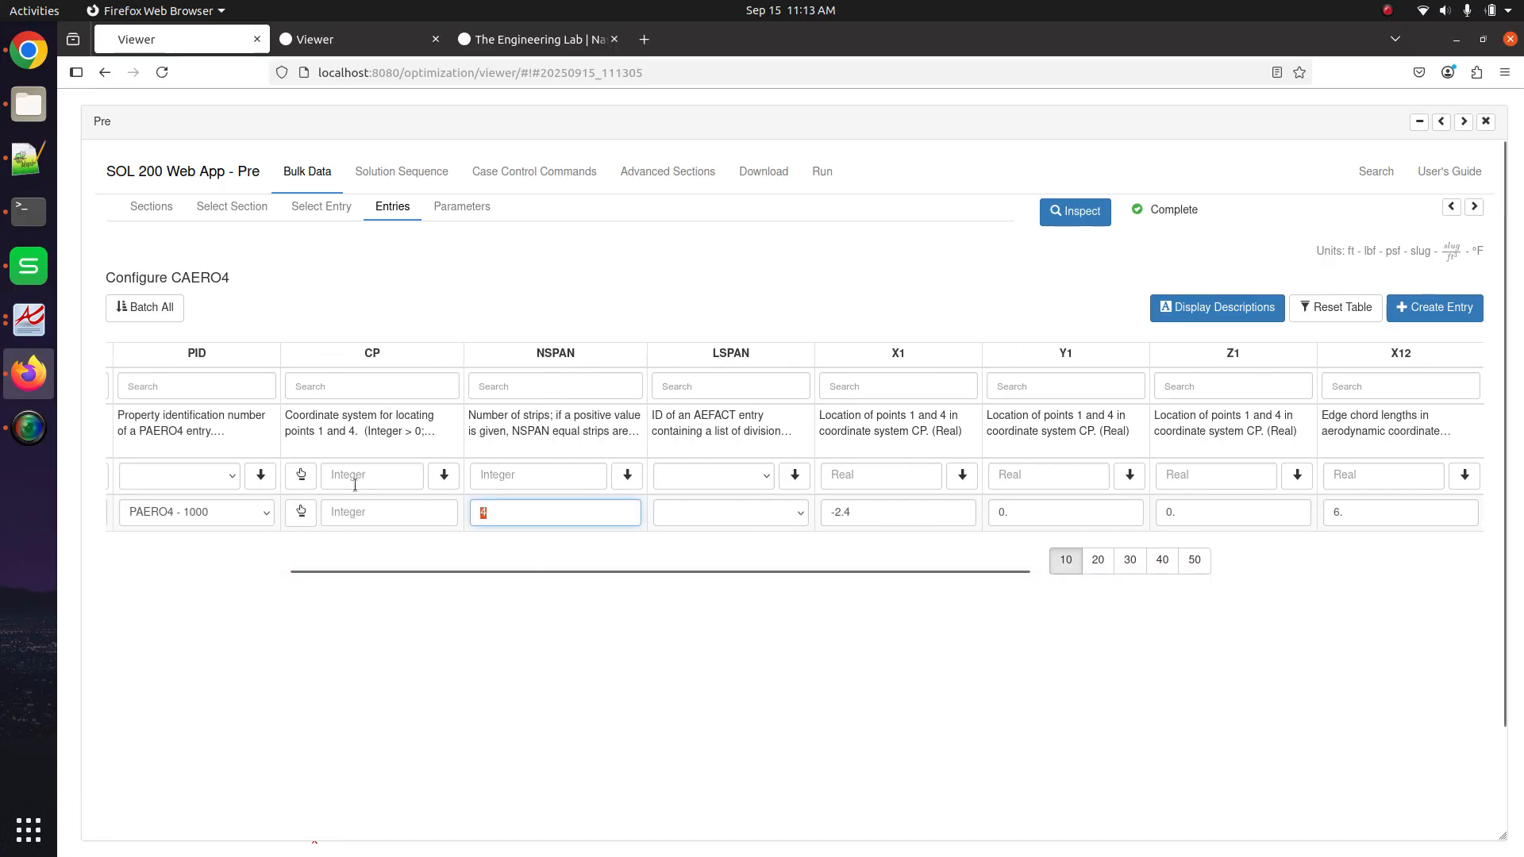
{"action": "type", "text": "6"}
{"action": "left_click", "coordinate": [490, 558]}
{"action": "left_click", "coordinate": [1462, 121]}
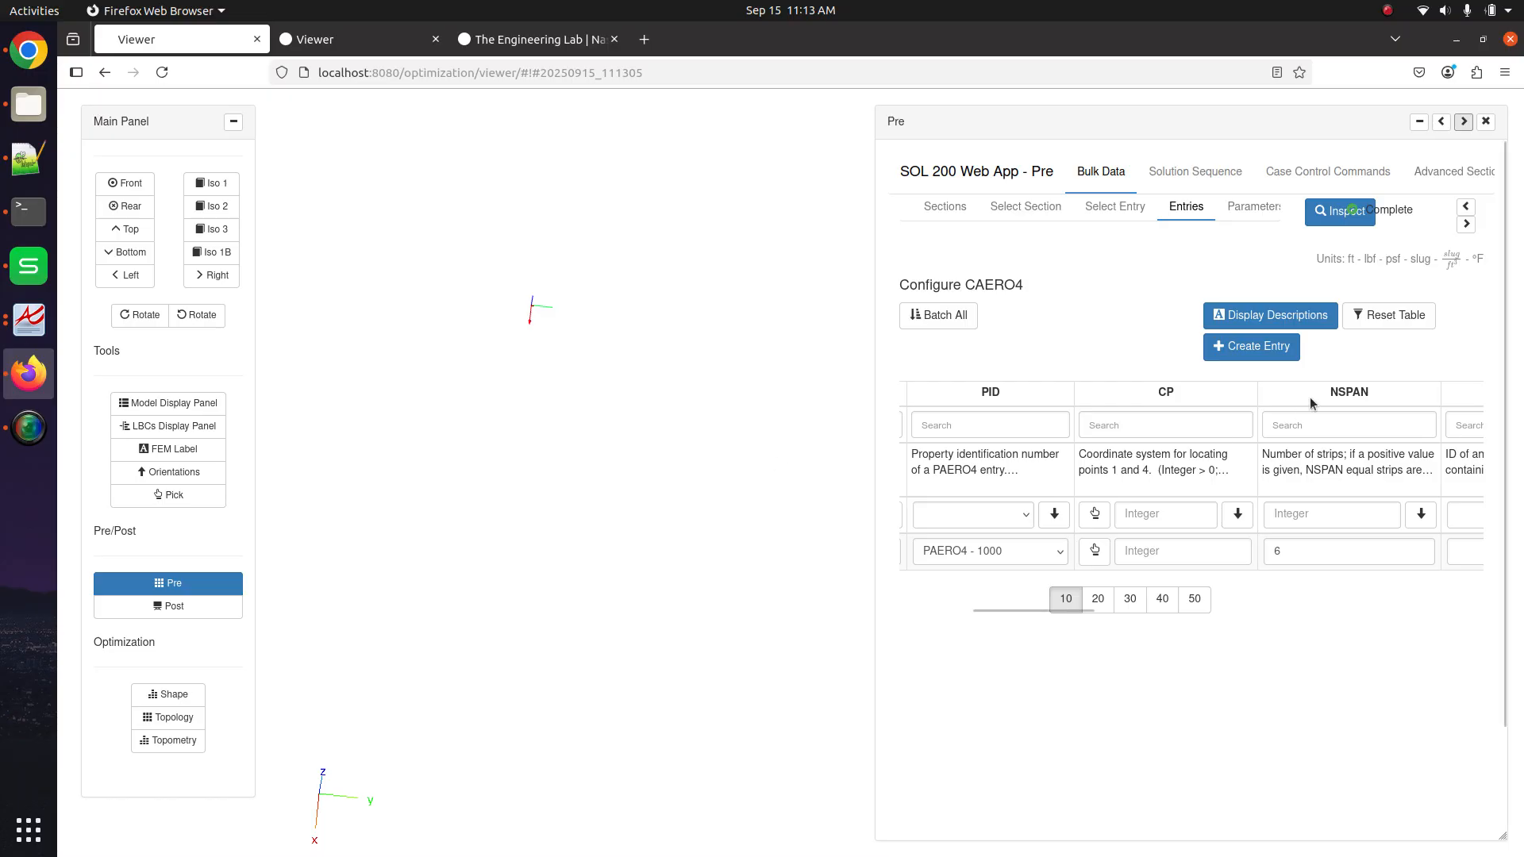
Run Inspect with the Pre window at full width and view the AEFACT choices for the CAERO4 LSPAN field, leaving it blank
{"action": "left_click", "coordinate": [1442, 122]}
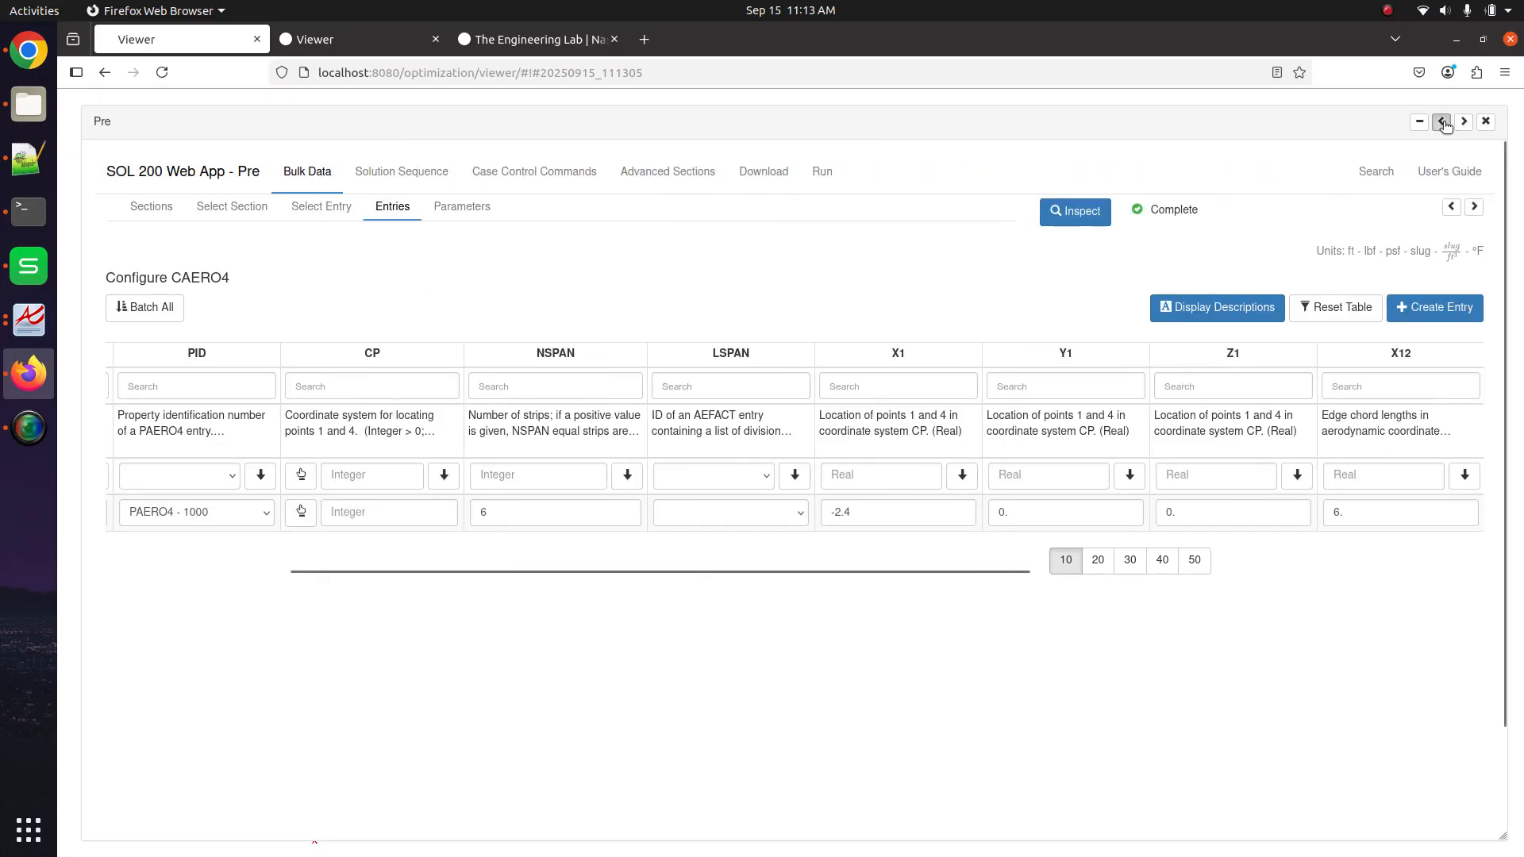
{"action": "left_click", "coordinate": [1063, 215]}
{"action": "left_click", "coordinate": [722, 514]}
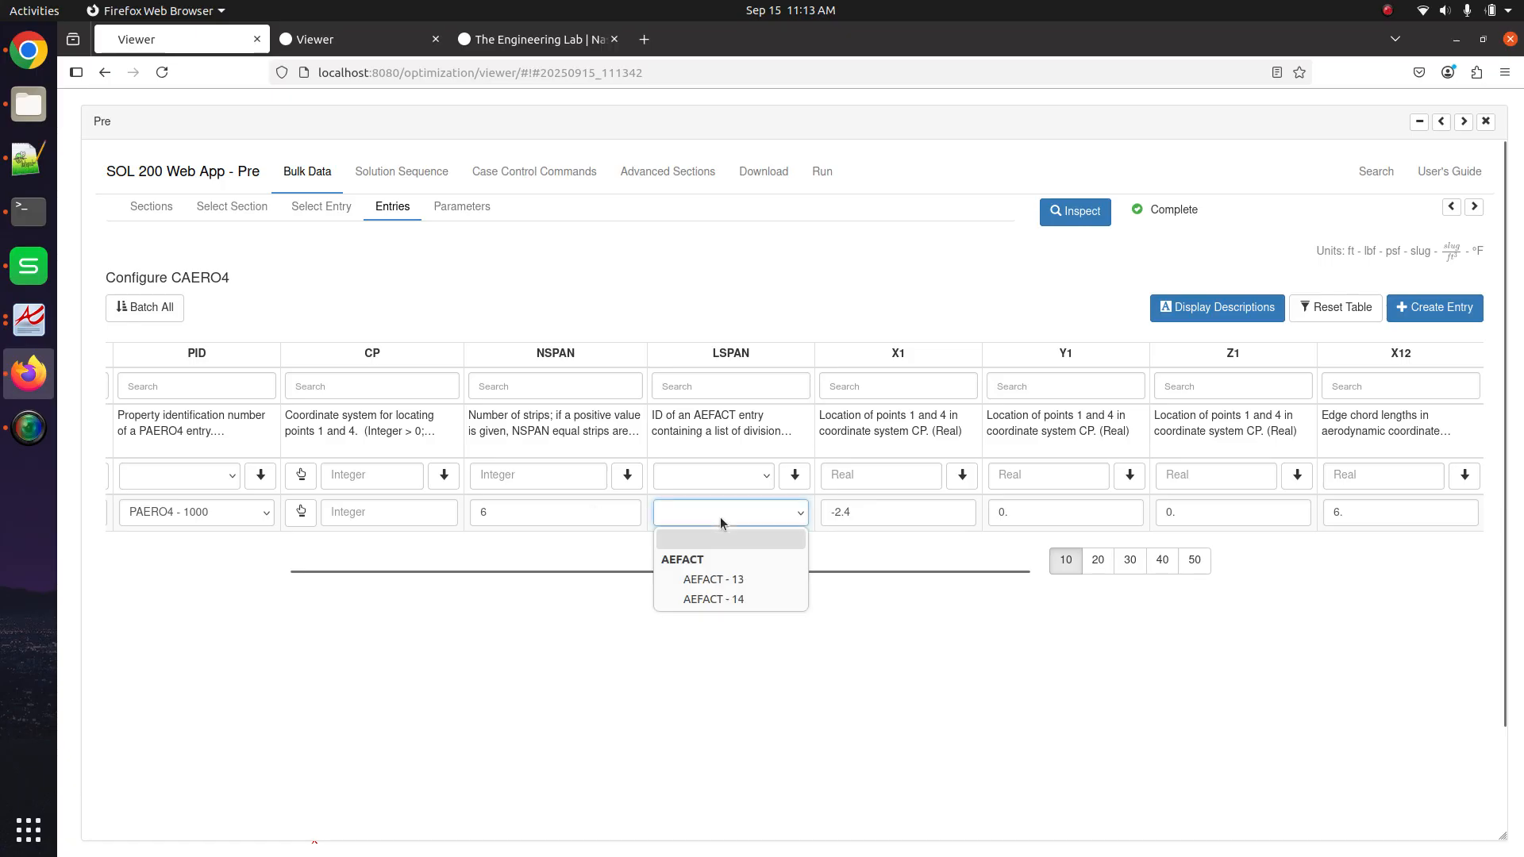
{"action": "left_click", "coordinate": [730, 600]}
{"action": "left_click_drag", "start_coordinate": [678, 570], "coordinate": [508, 573]}
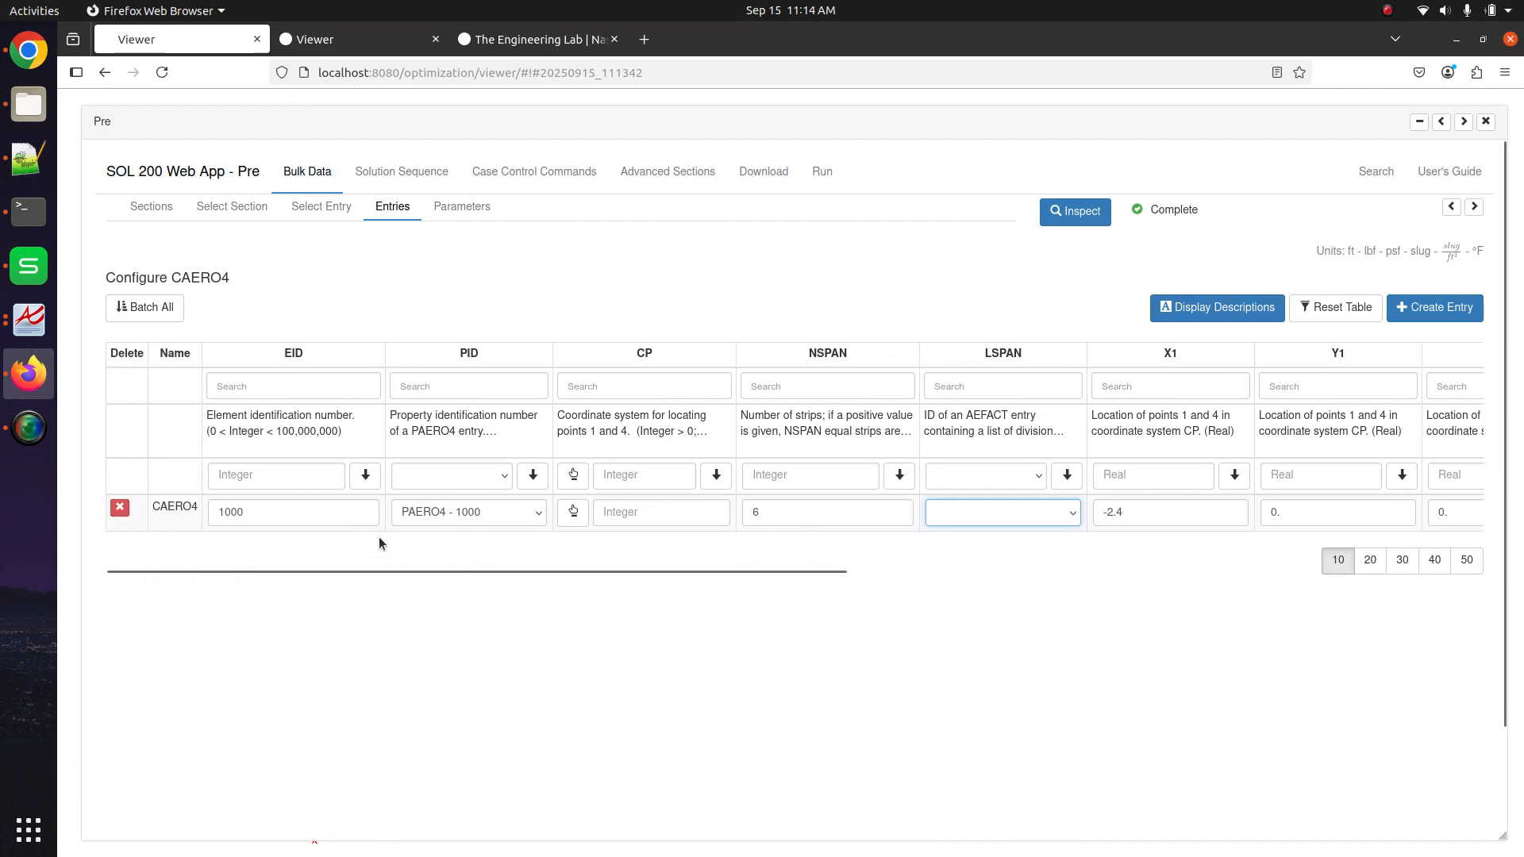
Open the PAERO4 entry and review the control surface rows in GROUP_1
{"action": "left_click", "coordinate": [321, 206]}
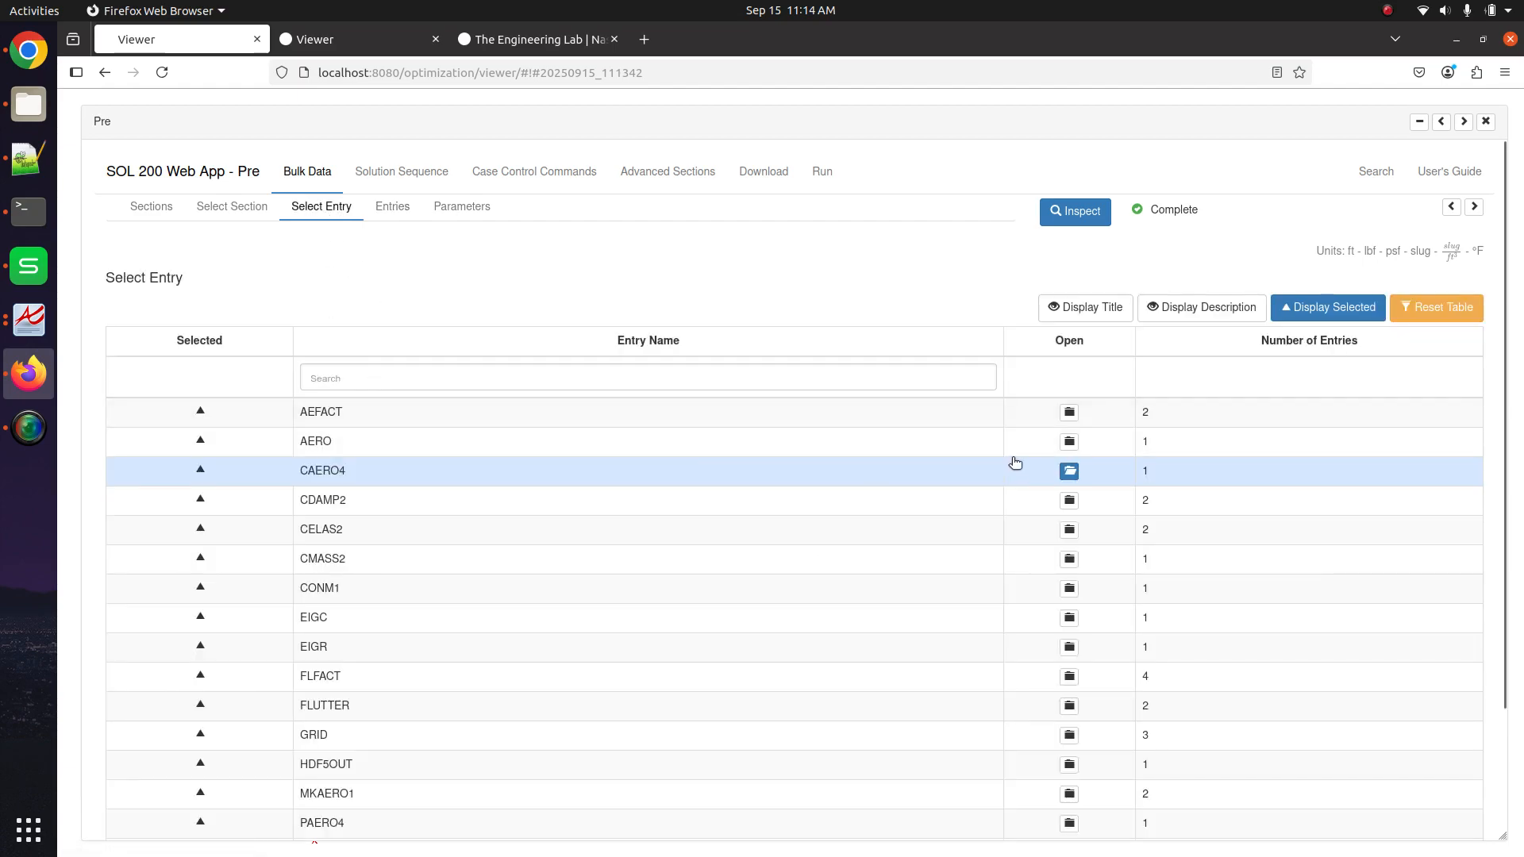
{"action": "scroll", "coordinate": [1016, 540], "scroll_direction": "down", "scroll_amount": 3}
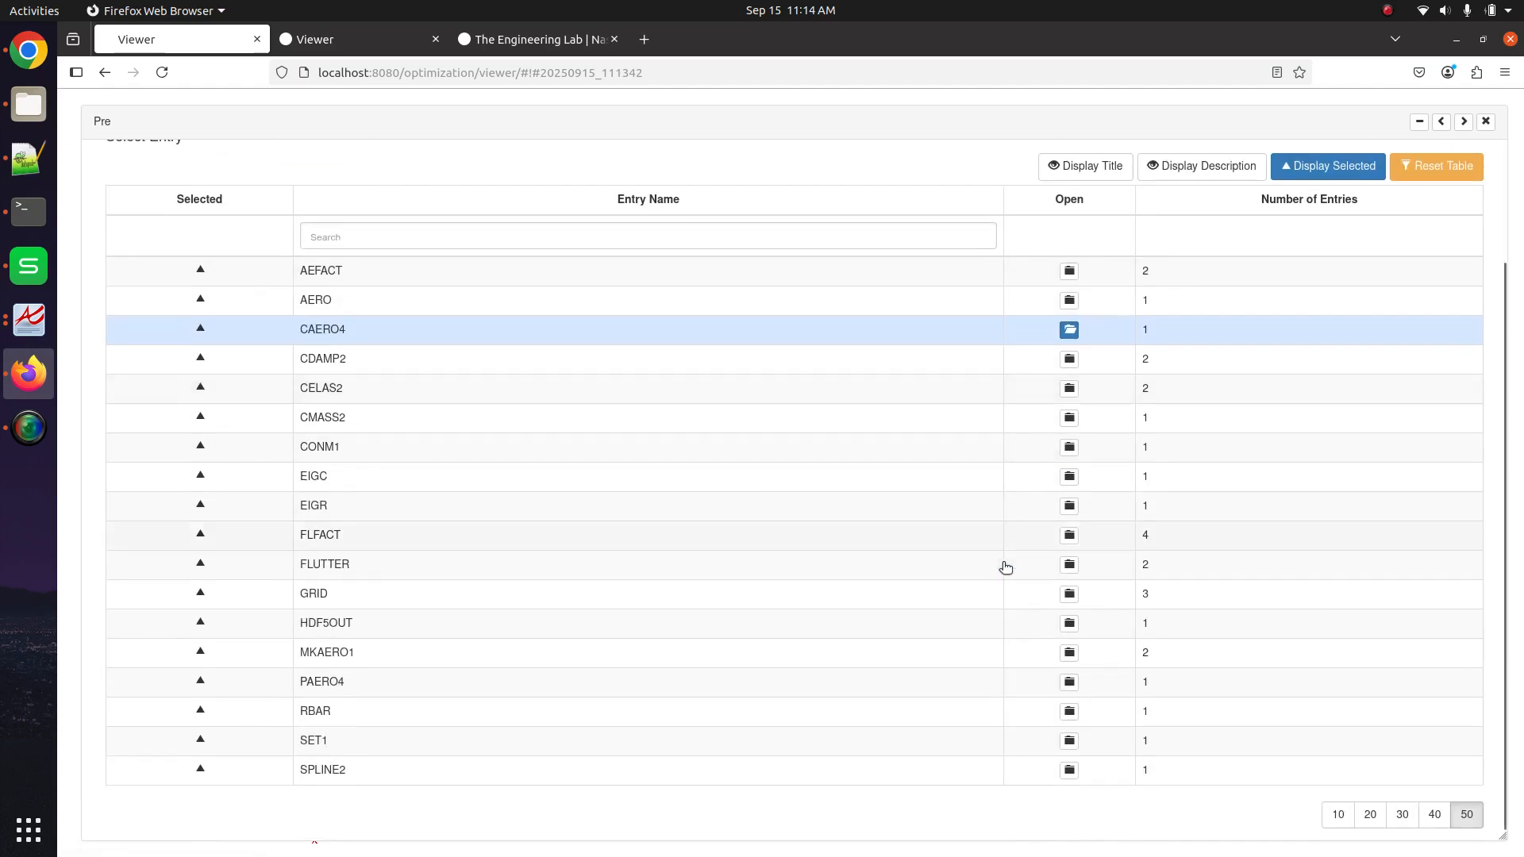
{"action": "left_click", "coordinate": [1040, 682]}
{"action": "scroll", "coordinate": [859, 541], "scroll_direction": "right", "scroll_amount": 5}
{"action": "scroll", "coordinate": [858, 537], "scroll_direction": "right", "scroll_amount": 3}
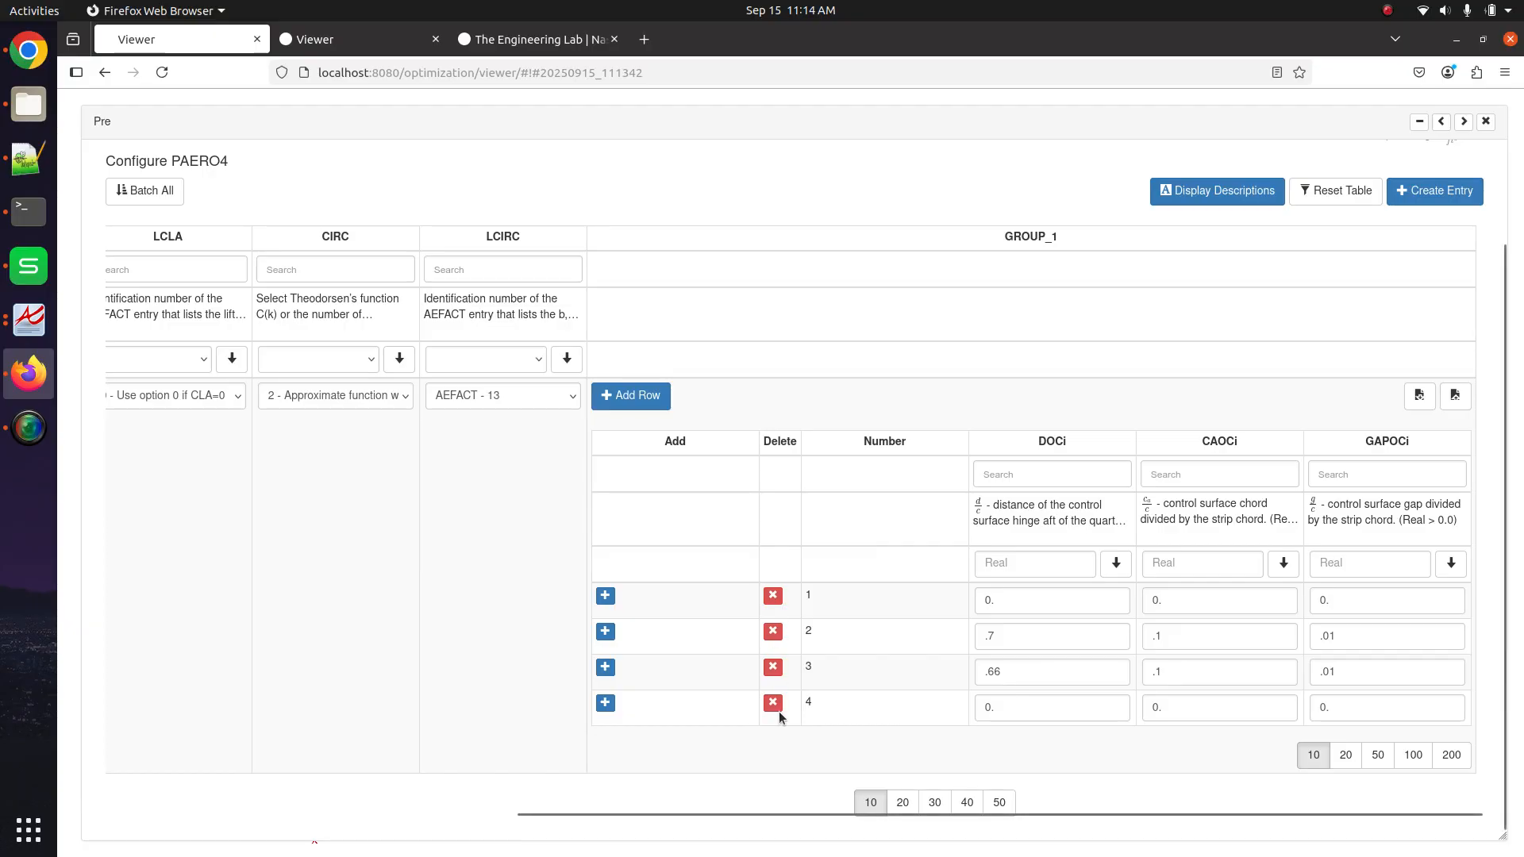
{"action": "scroll", "coordinate": [345, 278], "scroll_direction": "up", "scroll_amount": 3}
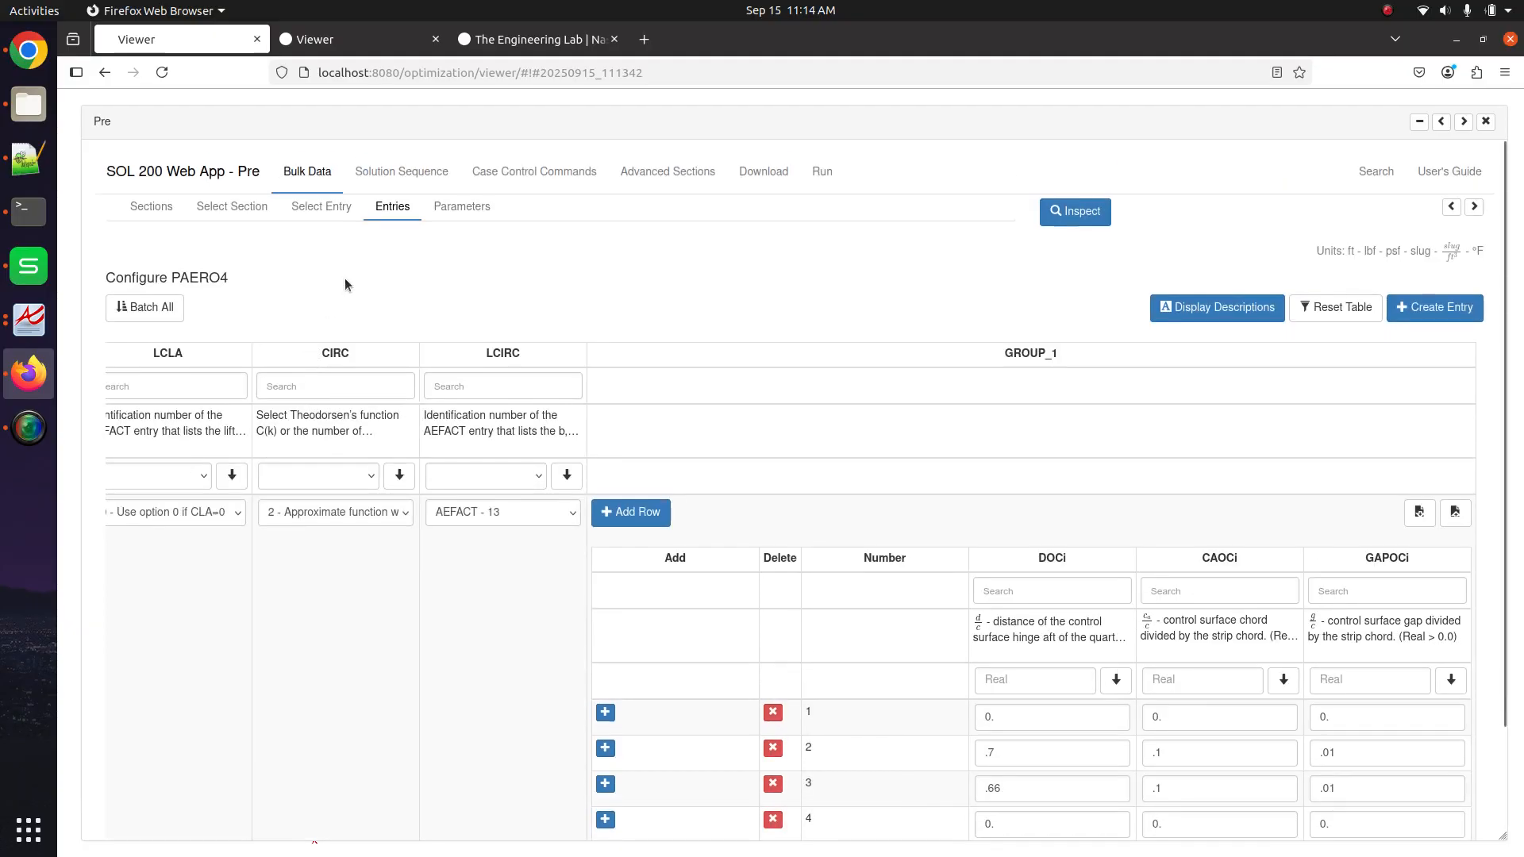
Reopen the CAERO4 entry and review its NSPAN value and PAERO4 reference
{"action": "left_click", "coordinate": [336, 211]}
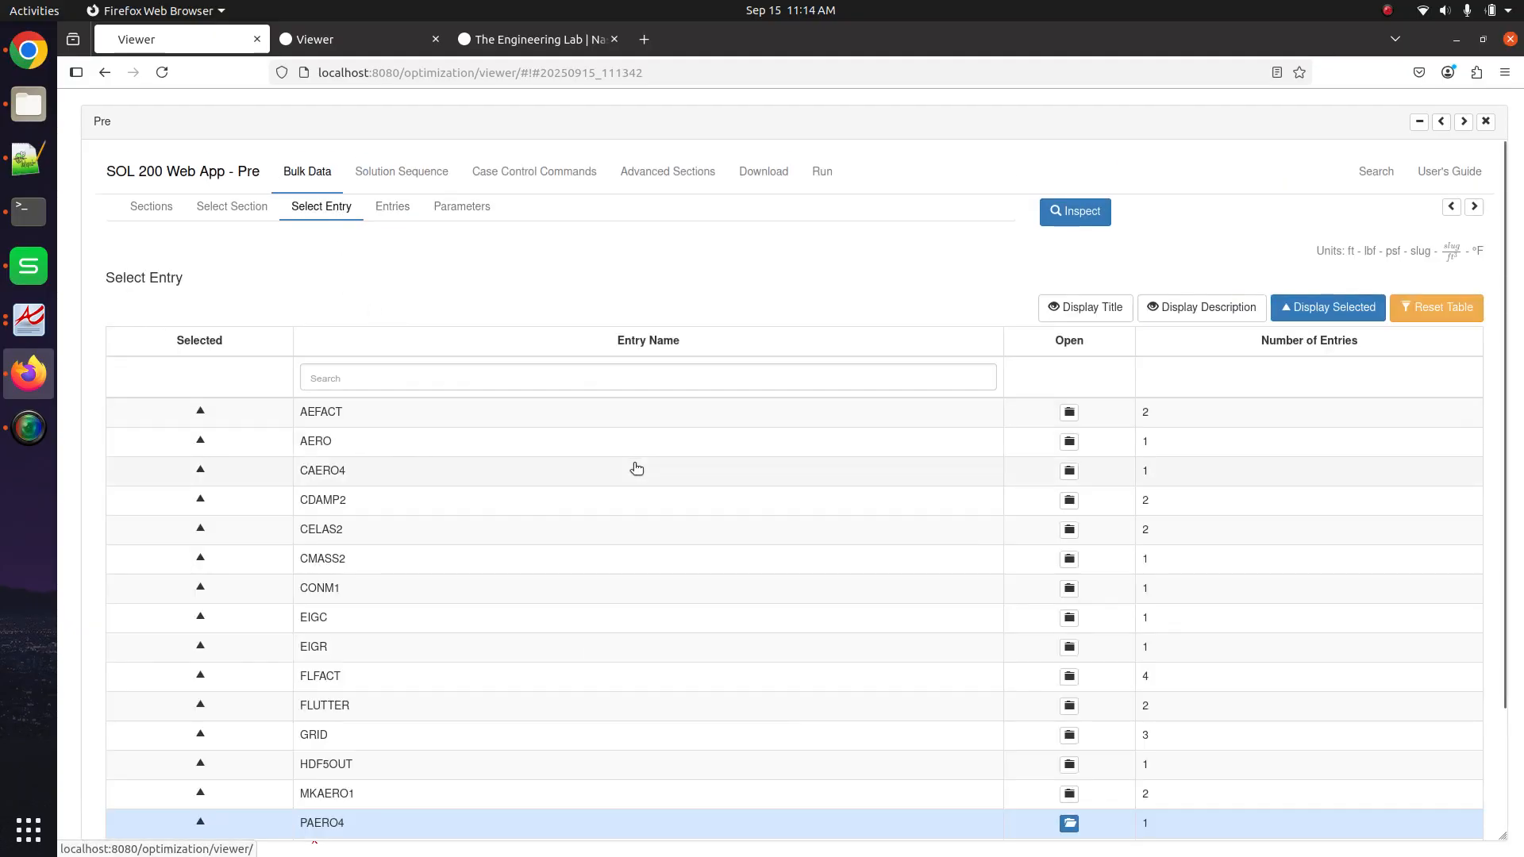
{"action": "left_click", "coordinate": [680, 478]}
{"action": "scroll", "coordinate": [642, 472], "scroll_direction": "left", "scroll_amount": 5}
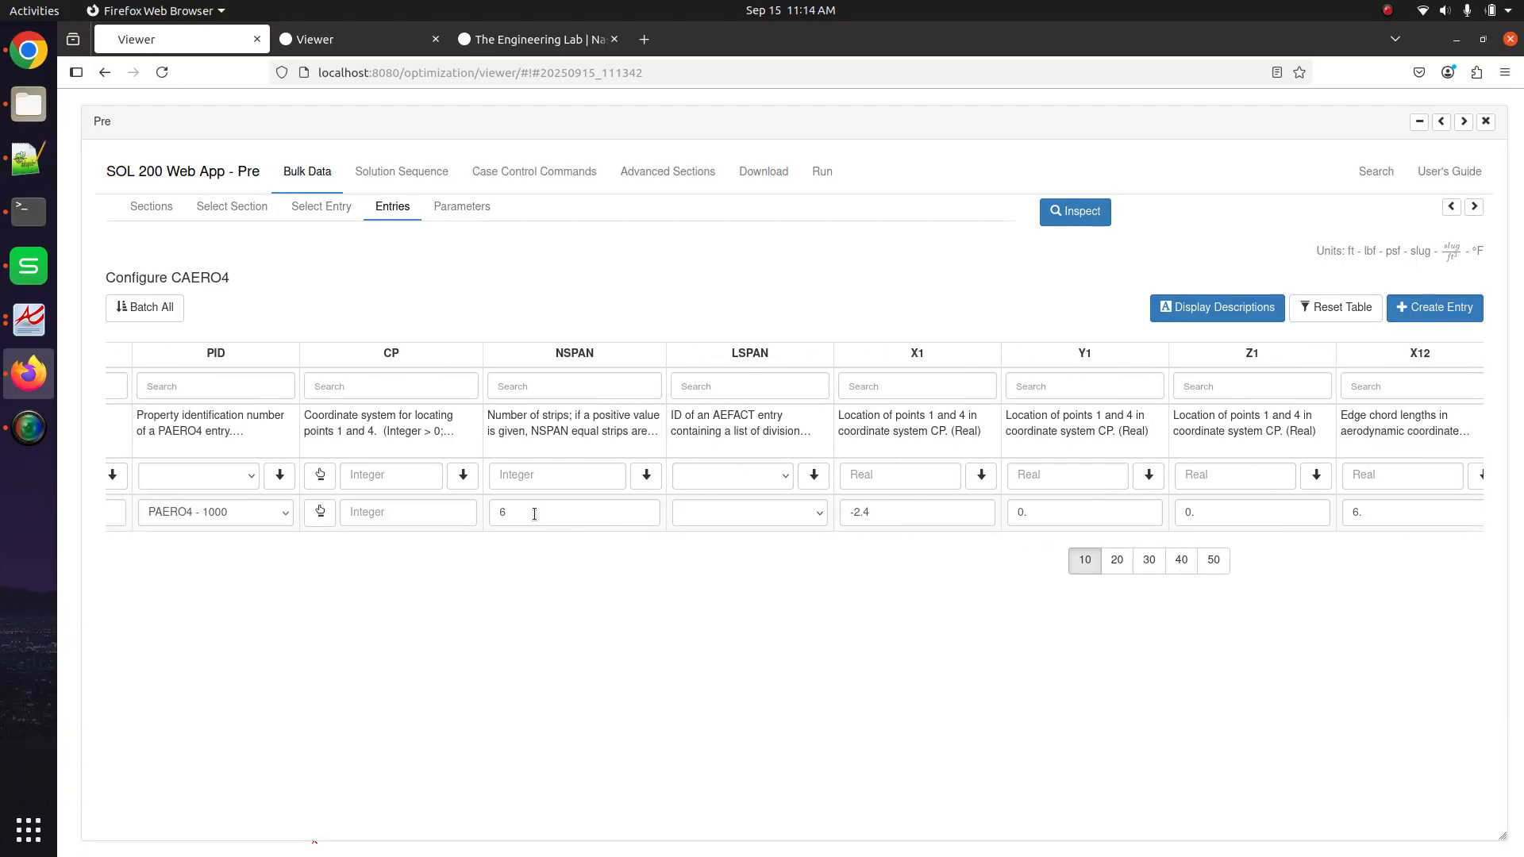
{"action": "left_click_drag", "start_coordinate": [820, 570], "coordinate": [674, 559]}
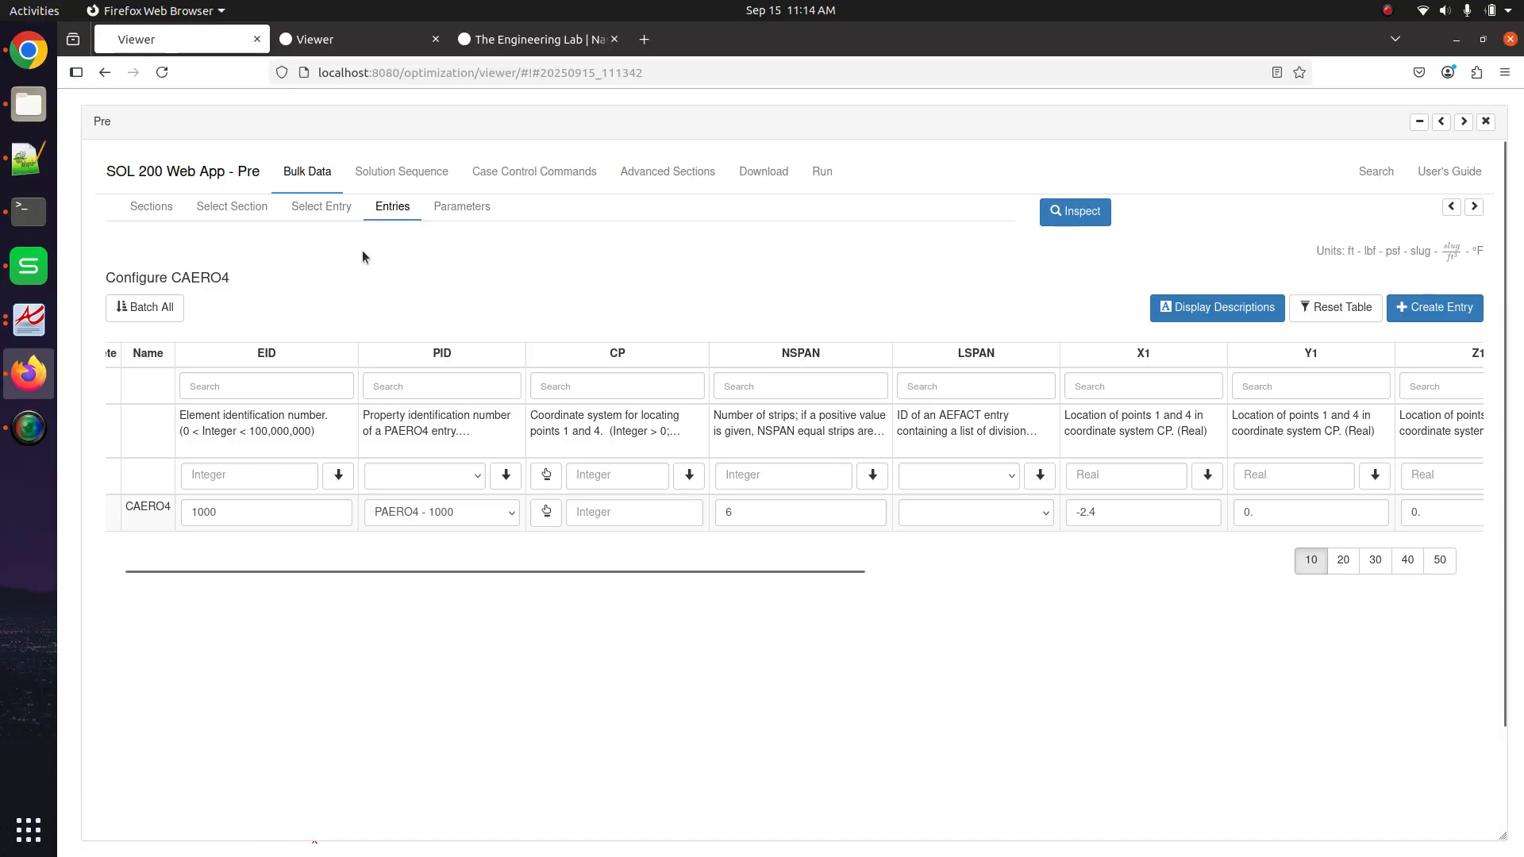
Reopen the PAERO4 entry and add two rows to GROUP_1
{"action": "left_click", "coordinate": [321, 206]}
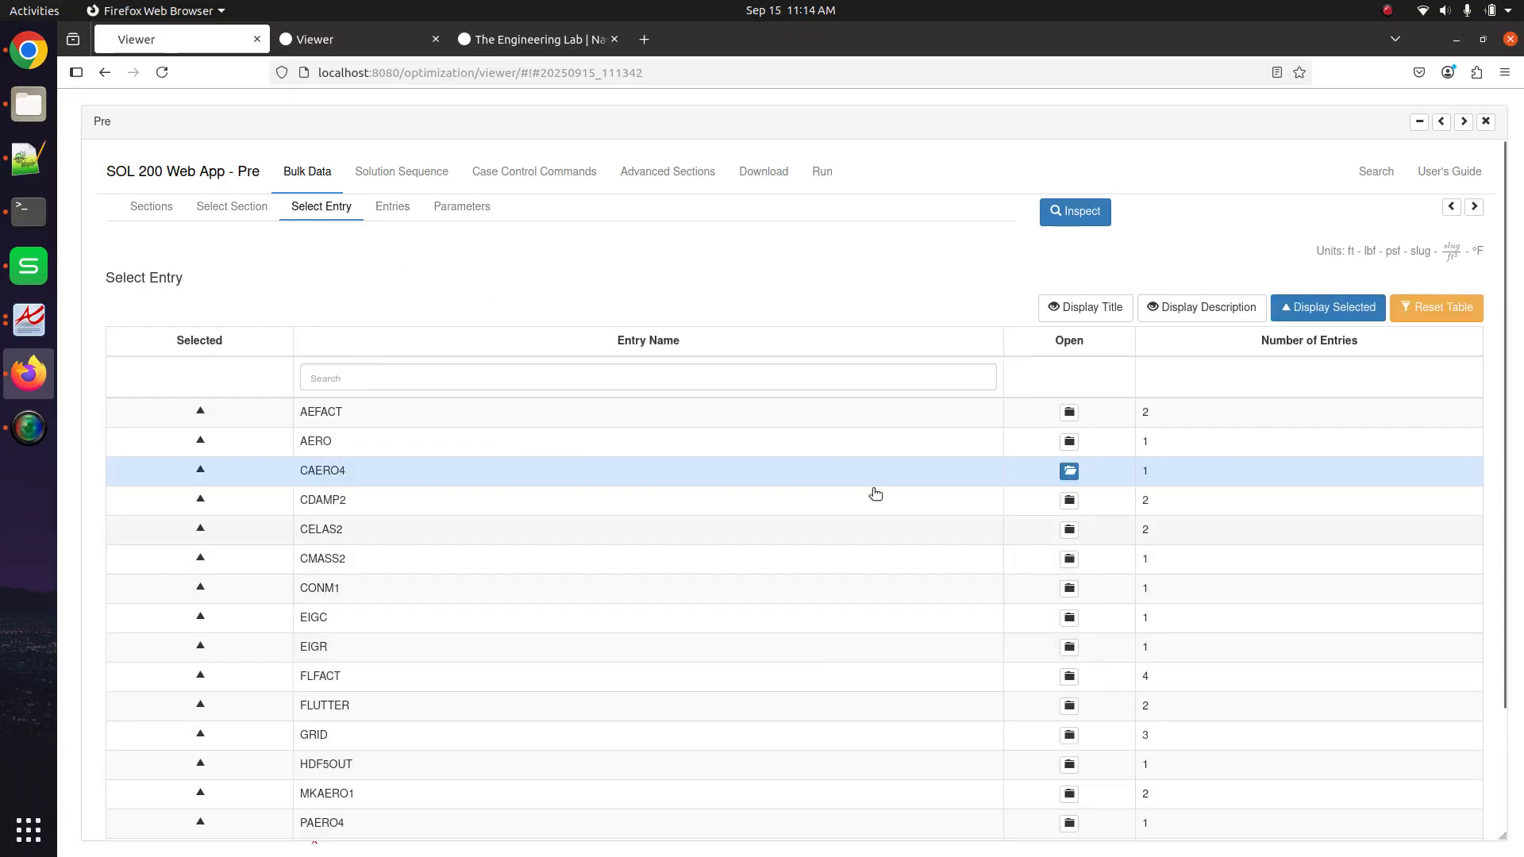
{"action": "scroll", "coordinate": [880, 650], "scroll_direction": "down", "scroll_amount": 3}
{"action": "left_click", "coordinate": [786, 676]}
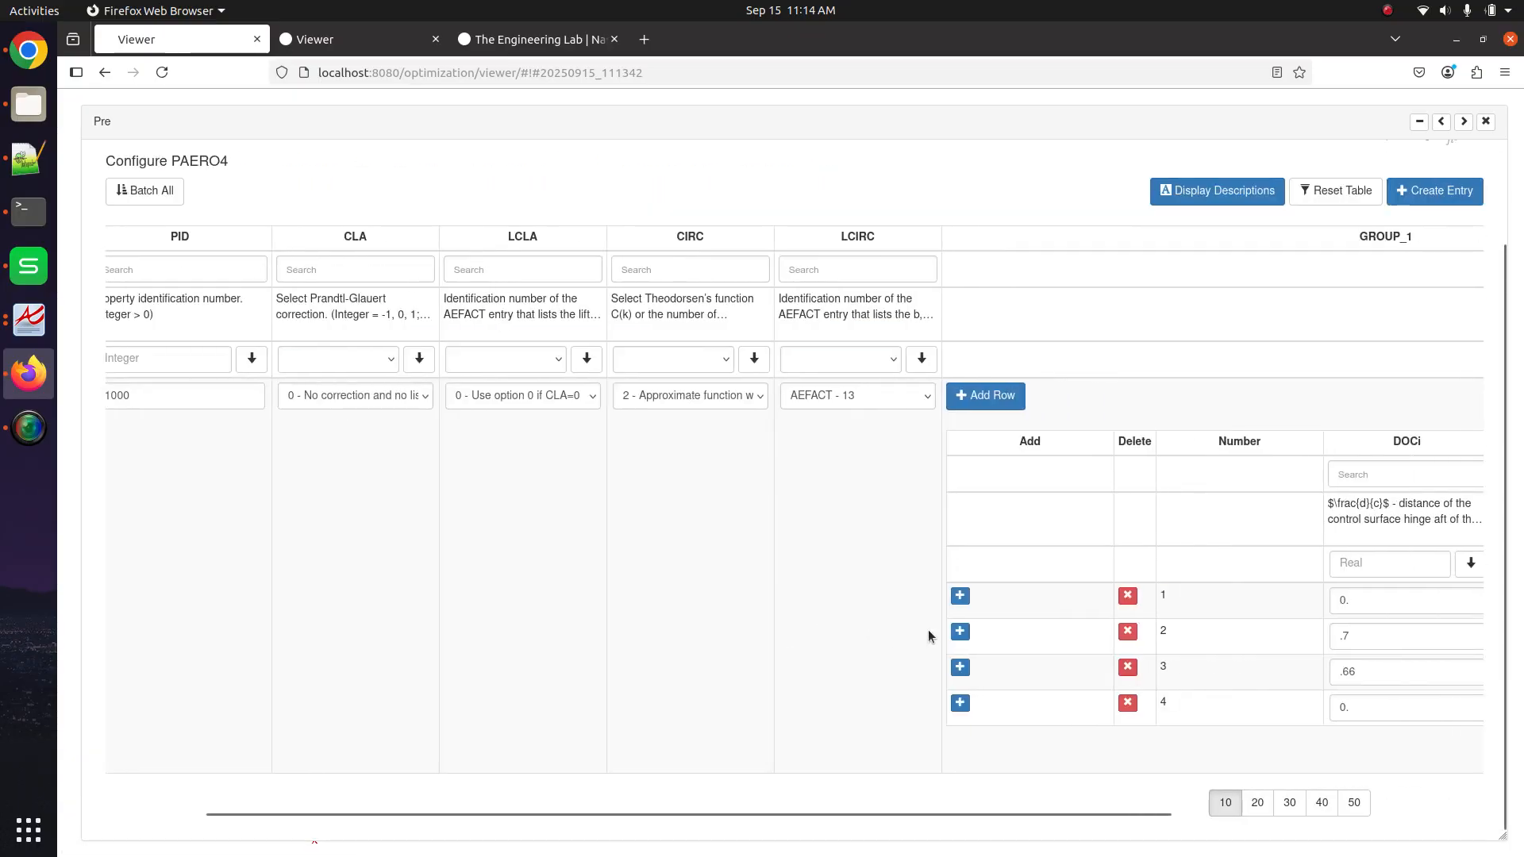
{"action": "scroll", "coordinate": [927, 630], "scroll_direction": "right", "scroll_amount": 5}
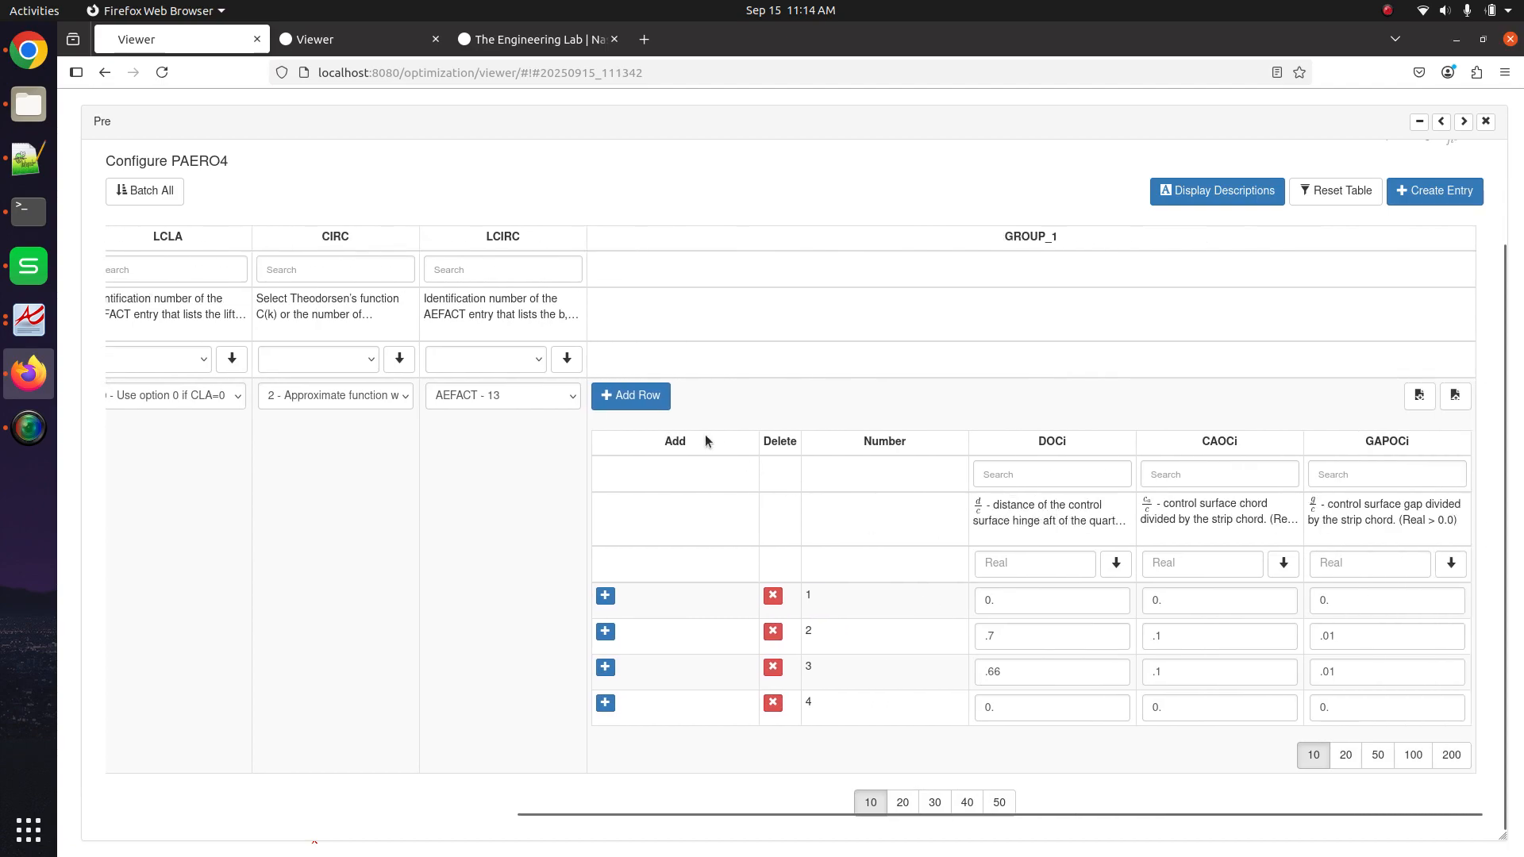
{"action": "left_click", "coordinate": [631, 395]}
{"action": "left_click", "coordinate": [635, 397]}
{"action": "scroll", "coordinate": [1003, 707], "scroll_direction": "down", "scroll_amount": 1}
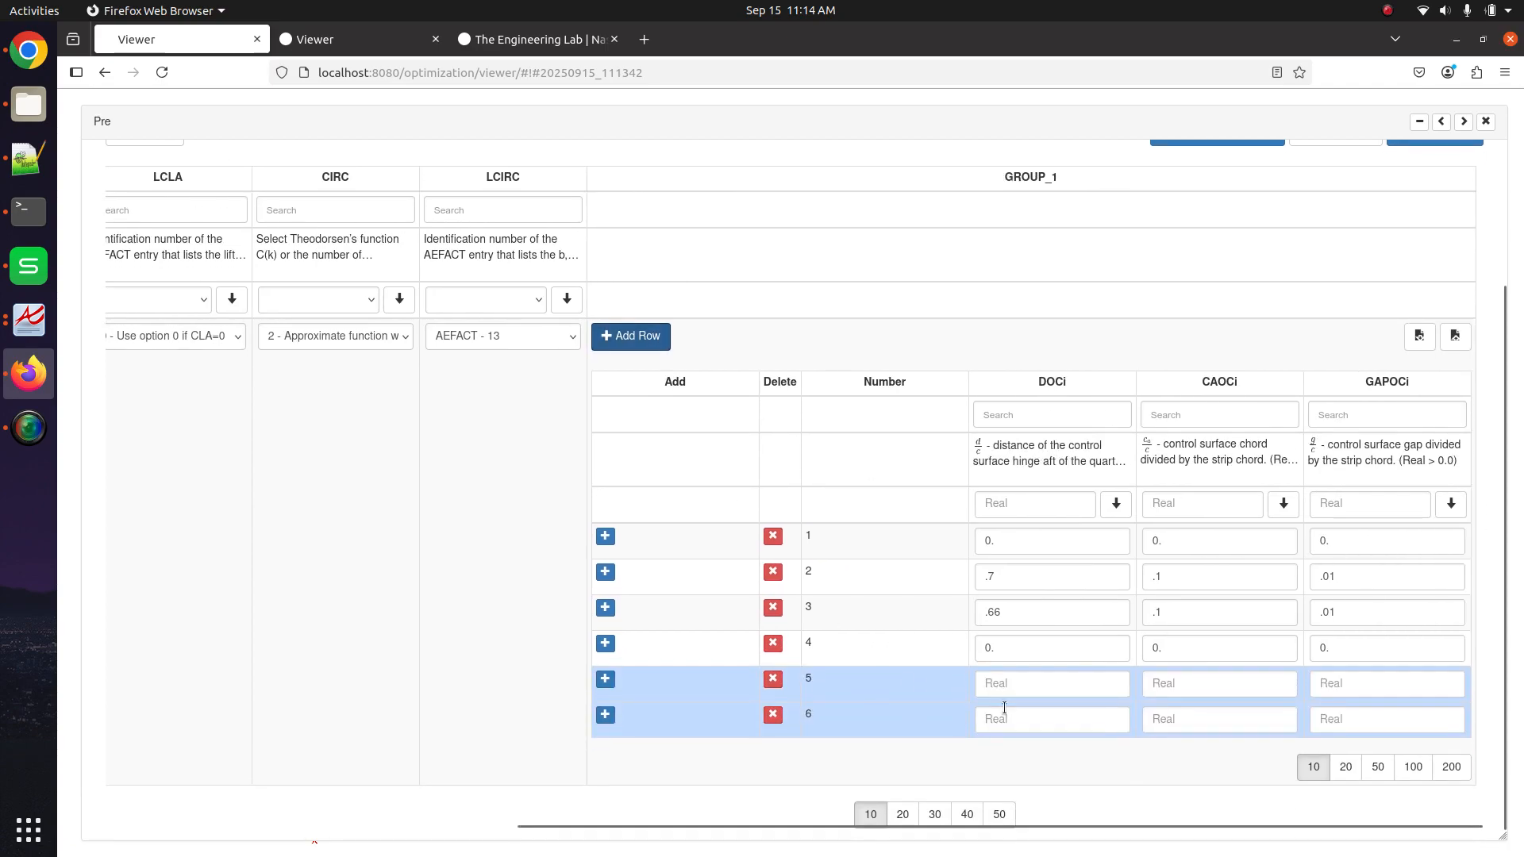
Enter zero for DOCi, CAOCi and GAPOCi in GROUP_1 rows 5 and 6
{"action": "left_click", "coordinate": [1018, 687]}
{"action": "type", "text": "0."}
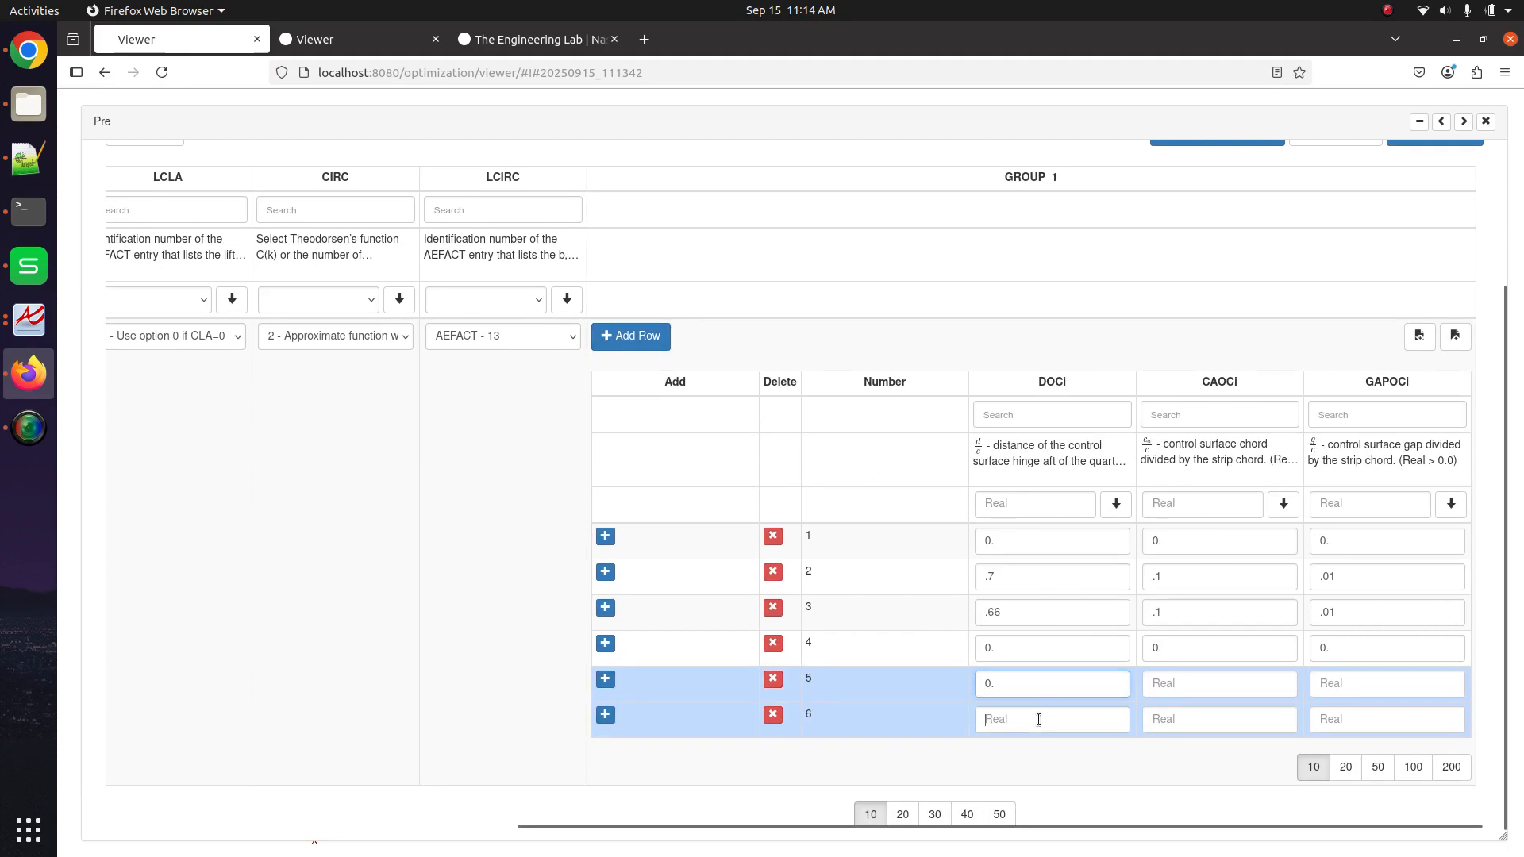
{"action": "left_click", "coordinate": [1038, 718]}
{"action": "type", "text": "0."}
{"action": "left_click", "coordinate": [1175, 684]}
{"action": "type", "text": "0."}
{"action": "left_click", "coordinate": [1186, 720]}
{"action": "type", "text": "0."}
{"action": "left_click", "coordinate": [1340, 684]}
{"action": "type", "text": "0"}
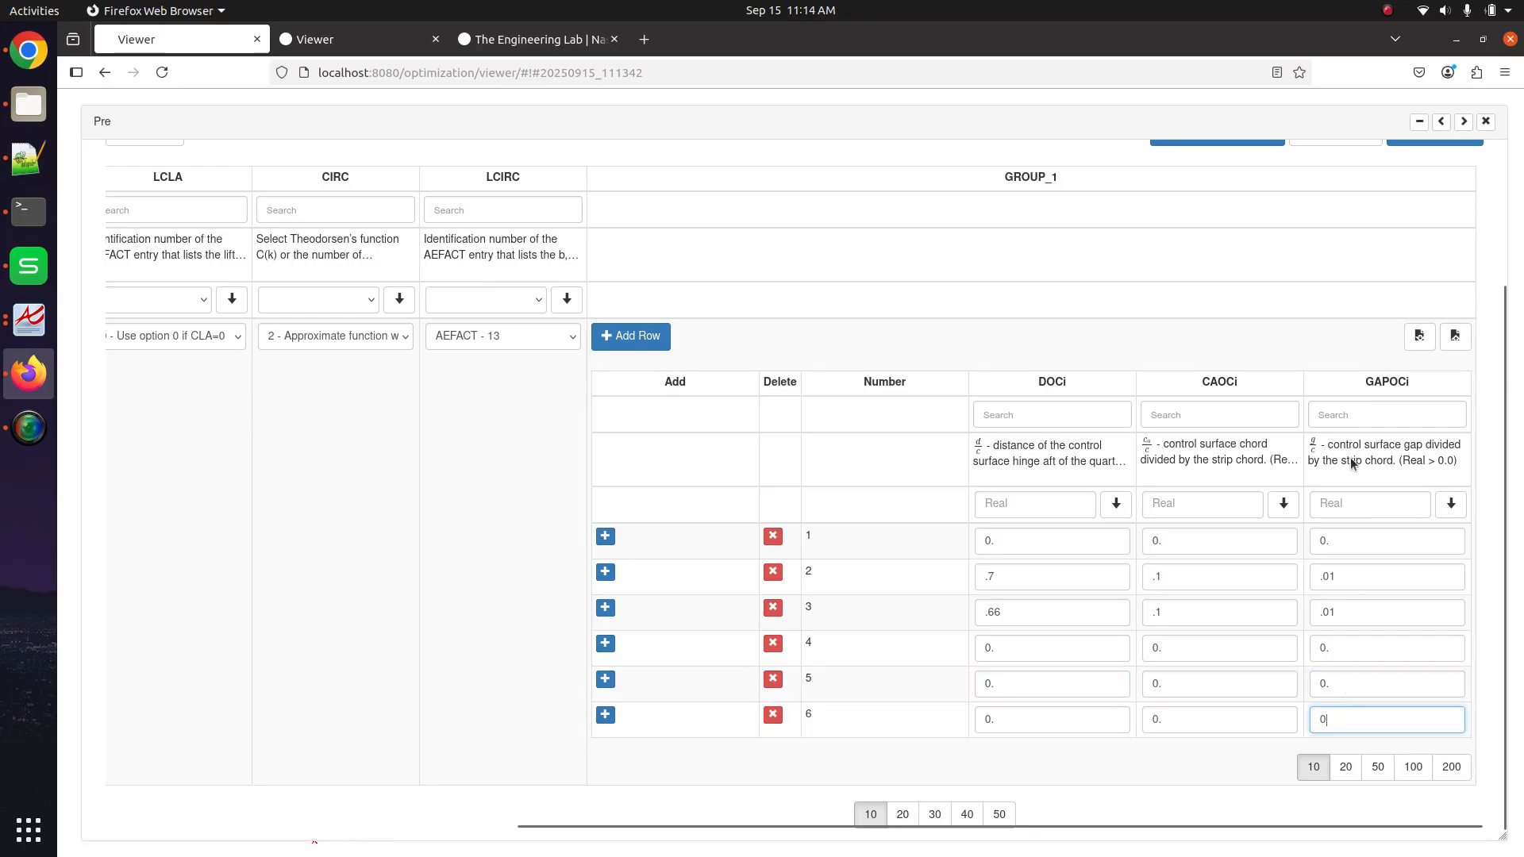
Narrow the Pre window and compare the strips and control surface in the model with the PAERO4 GROUP_1 rows
{"action": "scroll", "coordinate": [1361, 397], "scroll_direction": "up", "scroll_amount": 3}
{"action": "left_click", "coordinate": [1465, 125]}
{"action": "left_click", "coordinate": [1464, 123]}
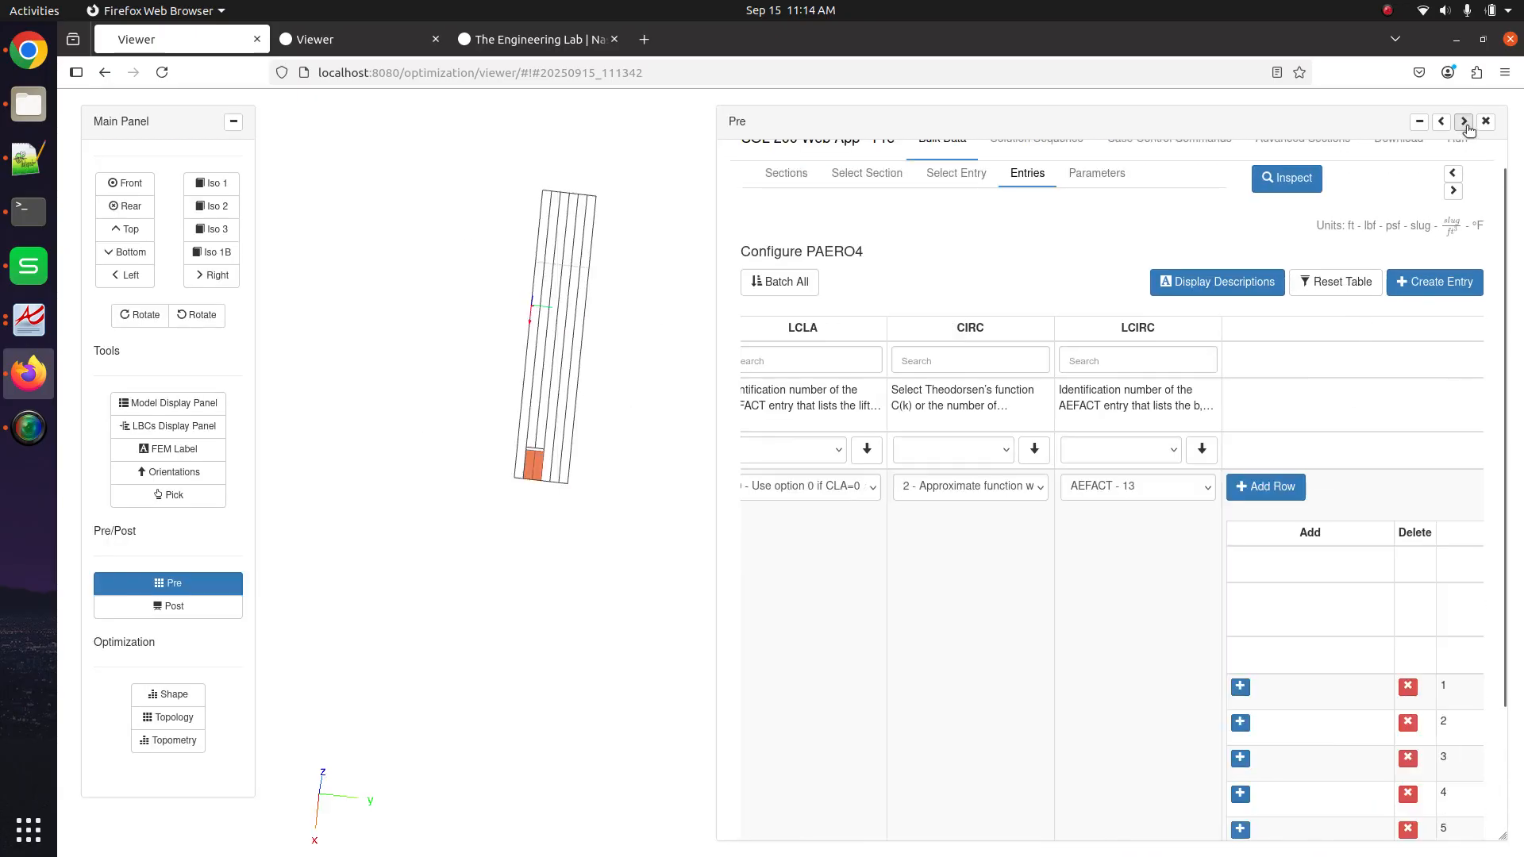
{"action": "scroll", "coordinate": [688, 588], "scroll_direction": "up", "scroll_amount": 5}
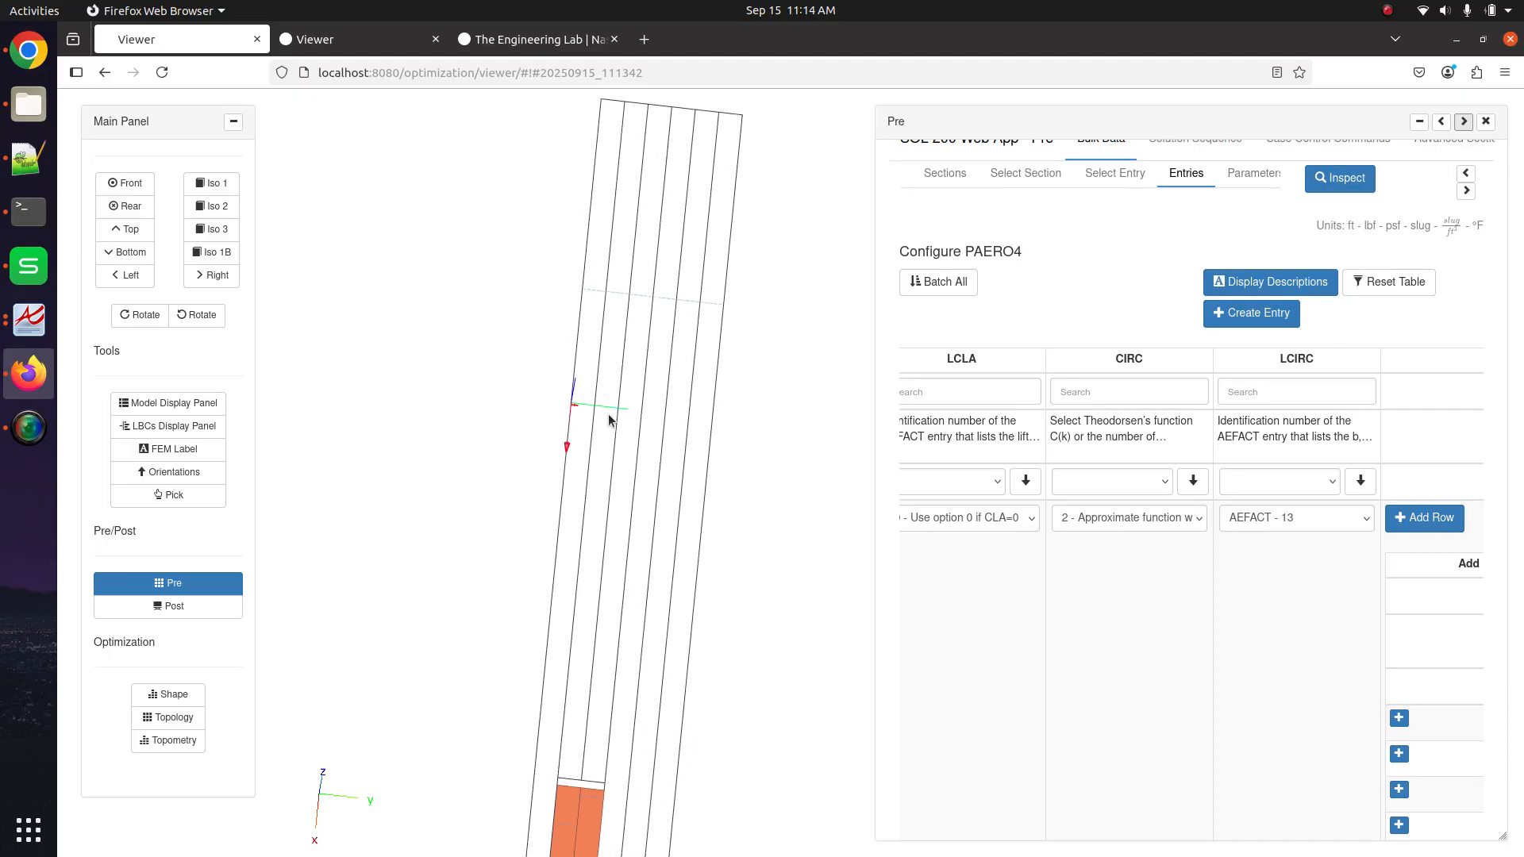
{"action": "left_click_drag", "start_coordinate": [629, 463], "coordinate": [670, 301]}
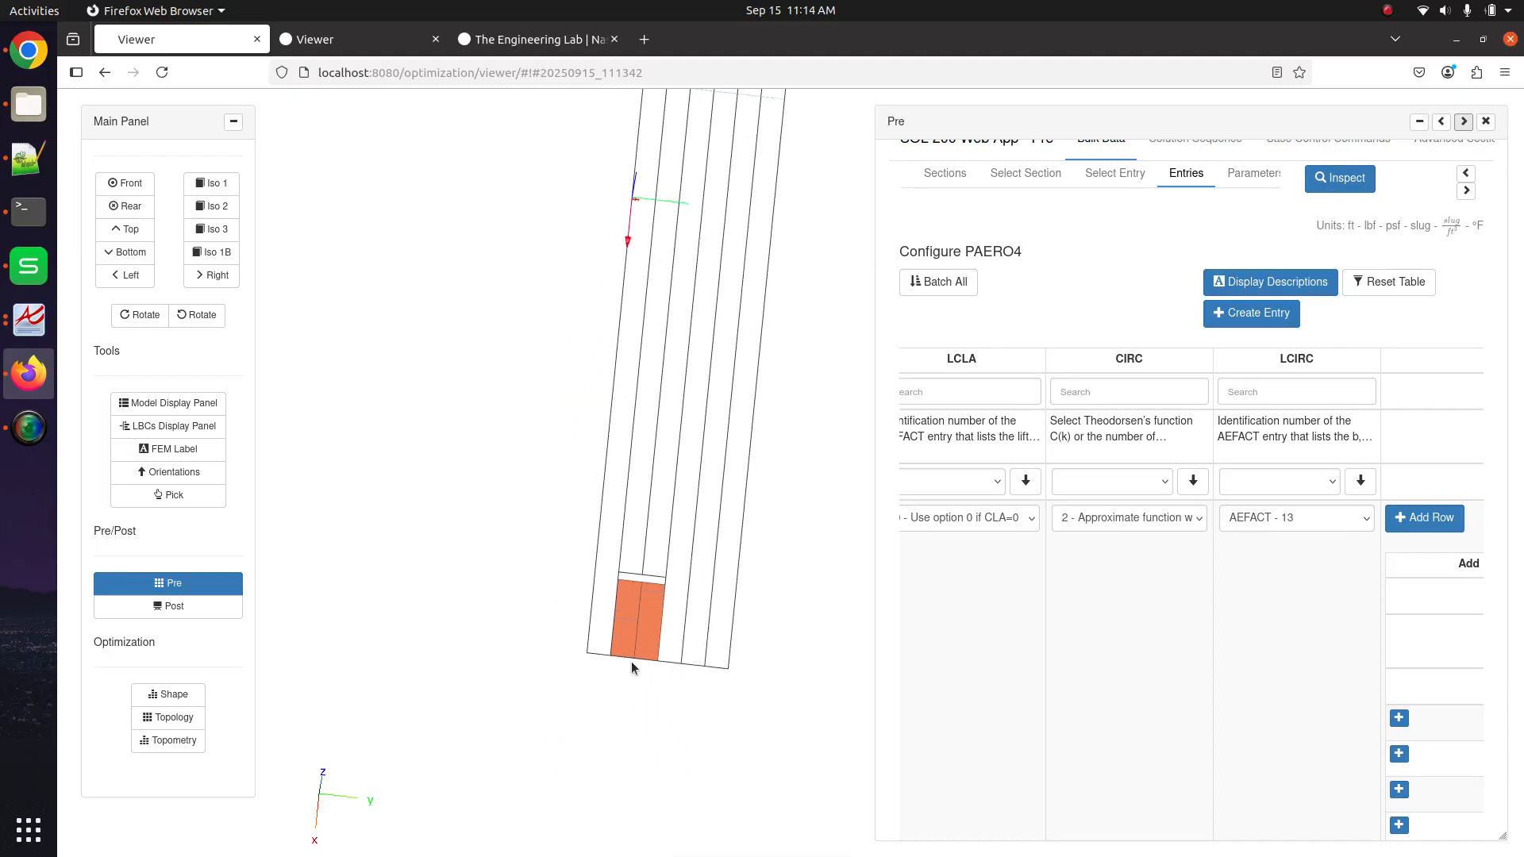
{"action": "scroll", "coordinate": [1219, 550], "scroll_direction": "right", "scroll_amount": 5}
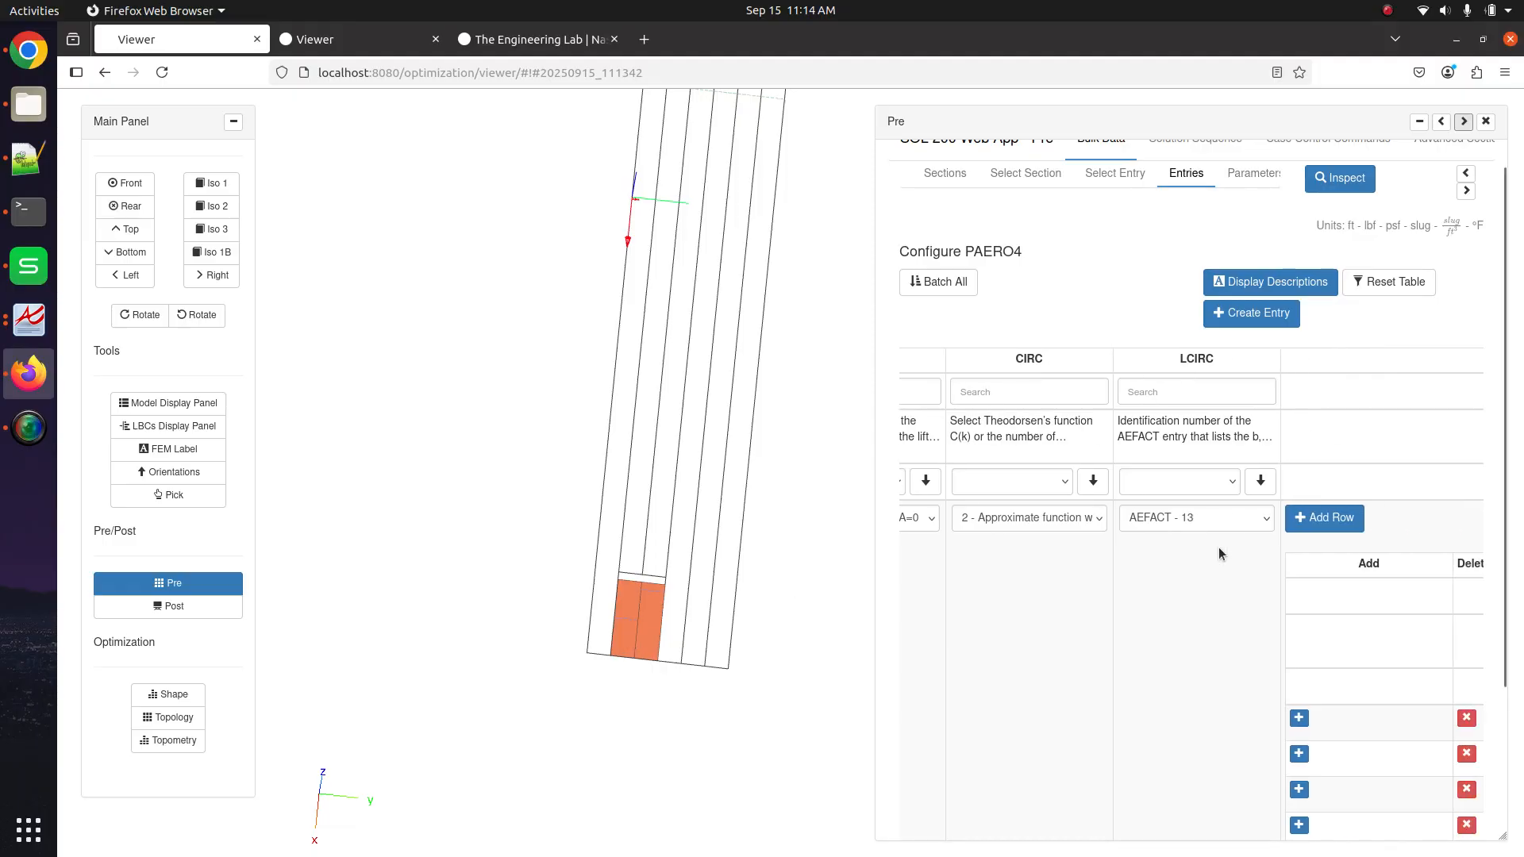
{"action": "scroll", "coordinate": [1217, 546], "scroll_direction": "right", "scroll_amount": 6}
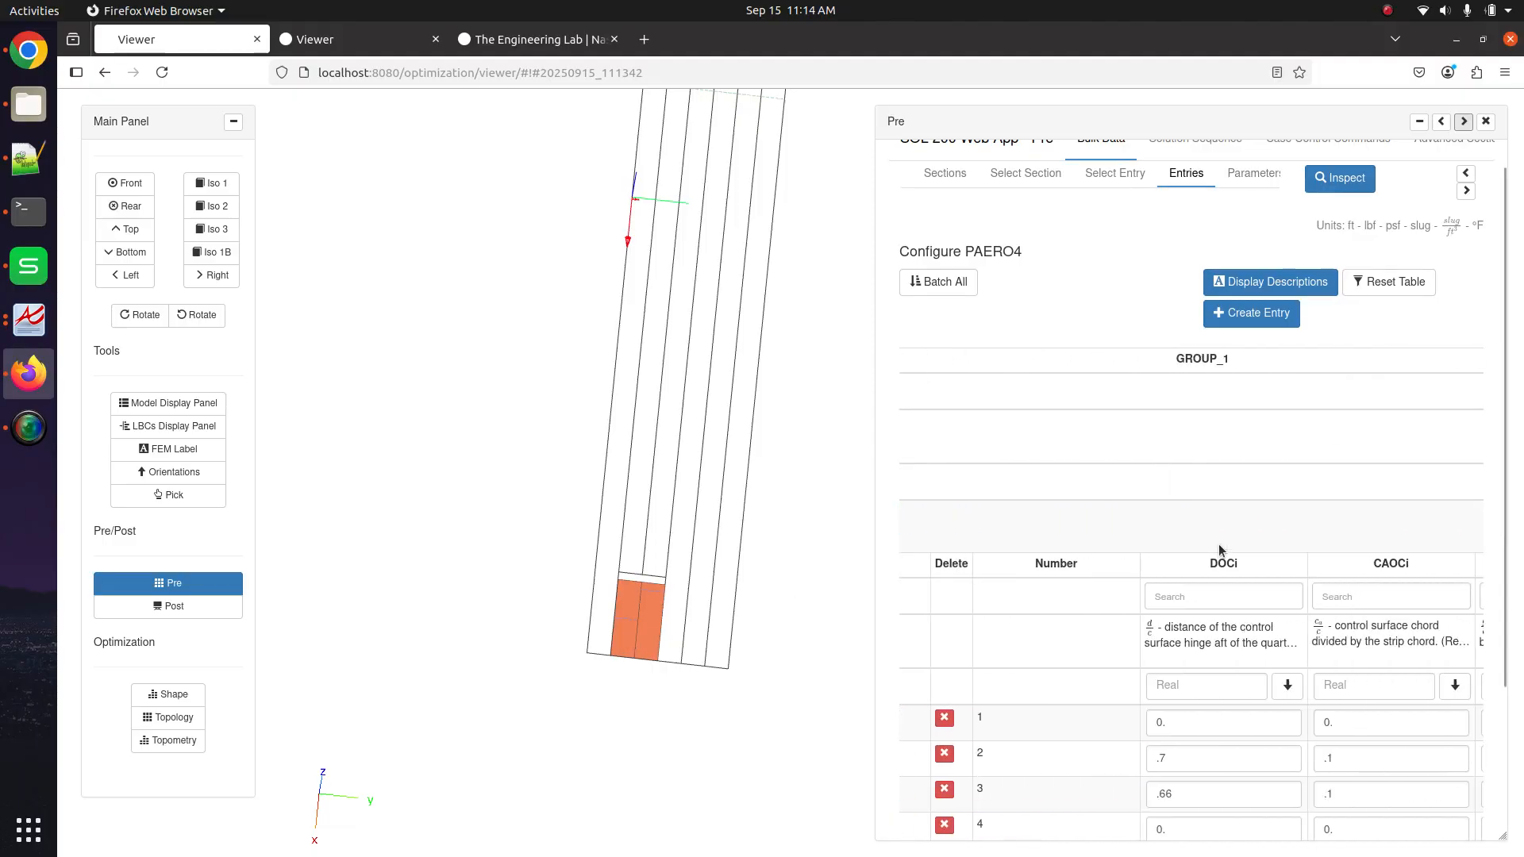
{"action": "scroll", "coordinate": [1217, 546], "scroll_direction": "down", "scroll_amount": 2}
{"action": "scroll", "coordinate": [1221, 547], "scroll_direction": "down", "scroll_amount": 1}
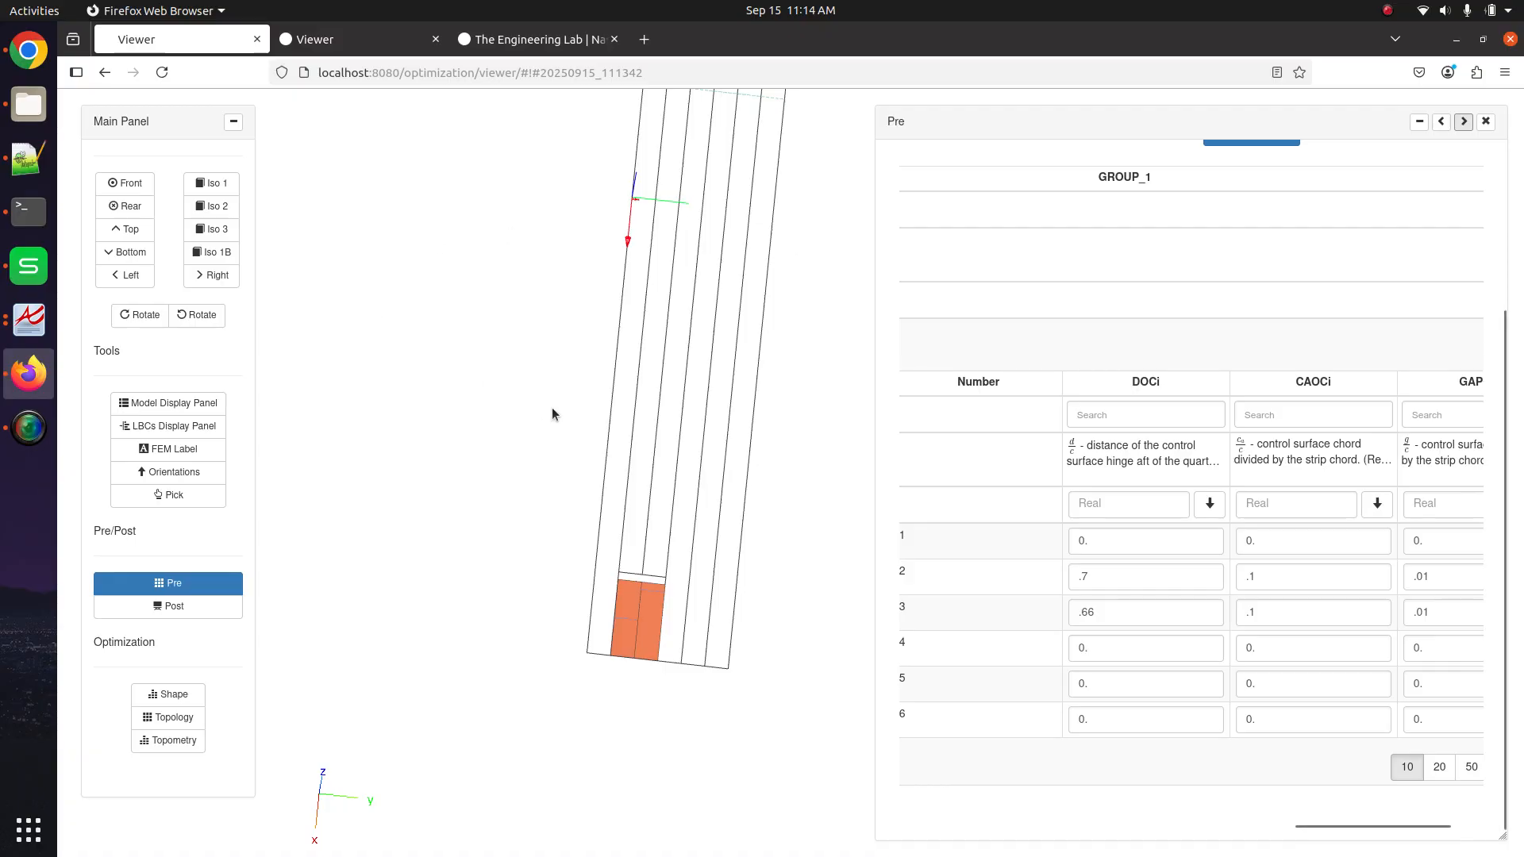
View the panel at an angle, run Inspect on the entries and check its status with the Pre window at full width
{"action": "left_click_drag", "start_coordinate": [551, 408], "coordinate": [453, 434]}
{"action": "scroll", "coordinate": [1284, 389], "scroll_direction": "up", "scroll_amount": 5}
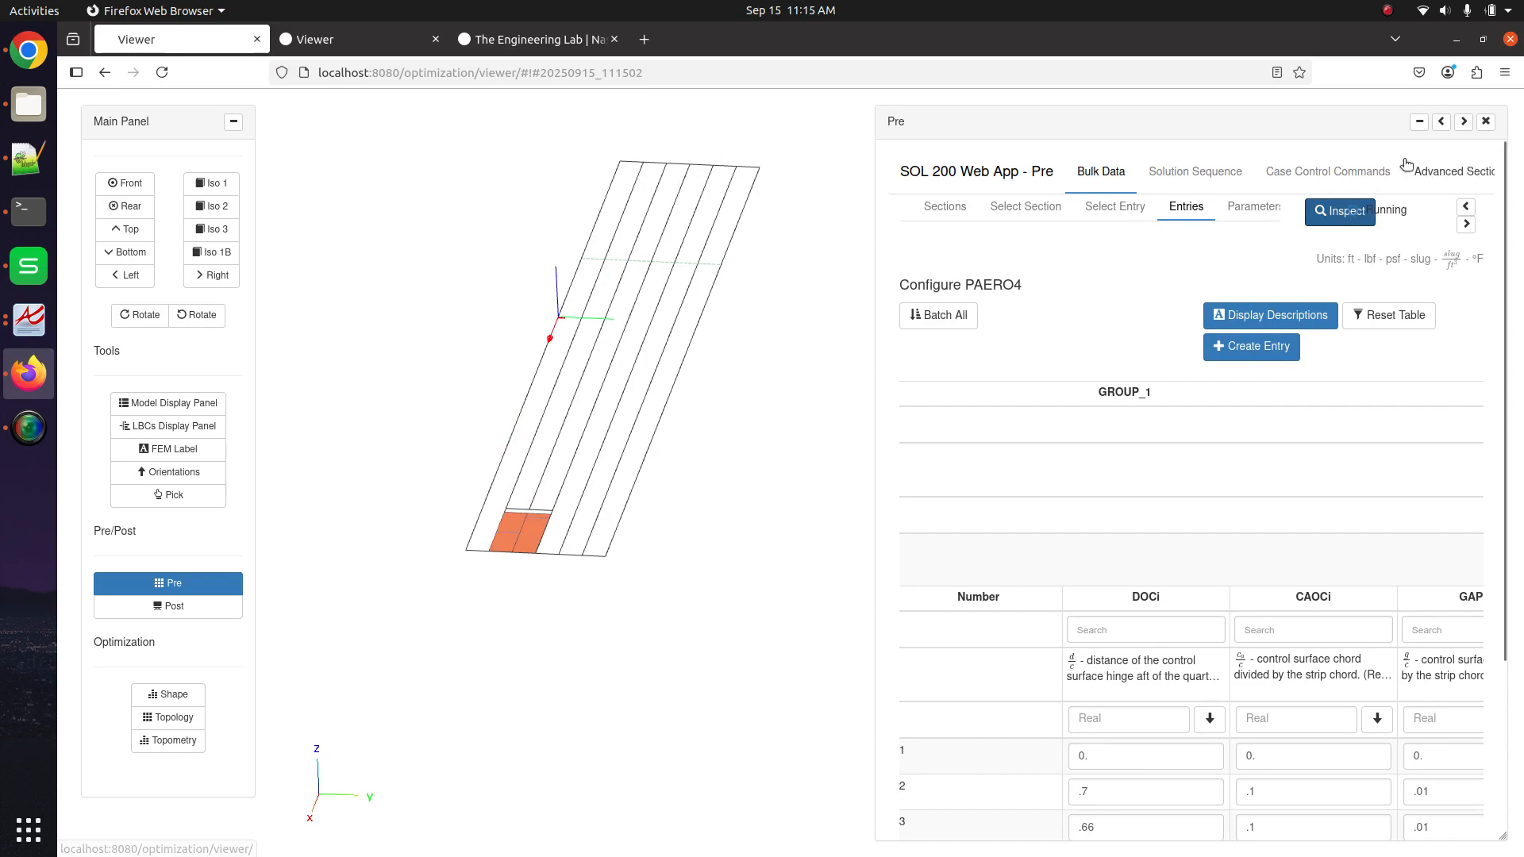
{"action": "left_click", "coordinate": [1440, 124]}
{"action": "left_click", "coordinate": [1439, 124]}
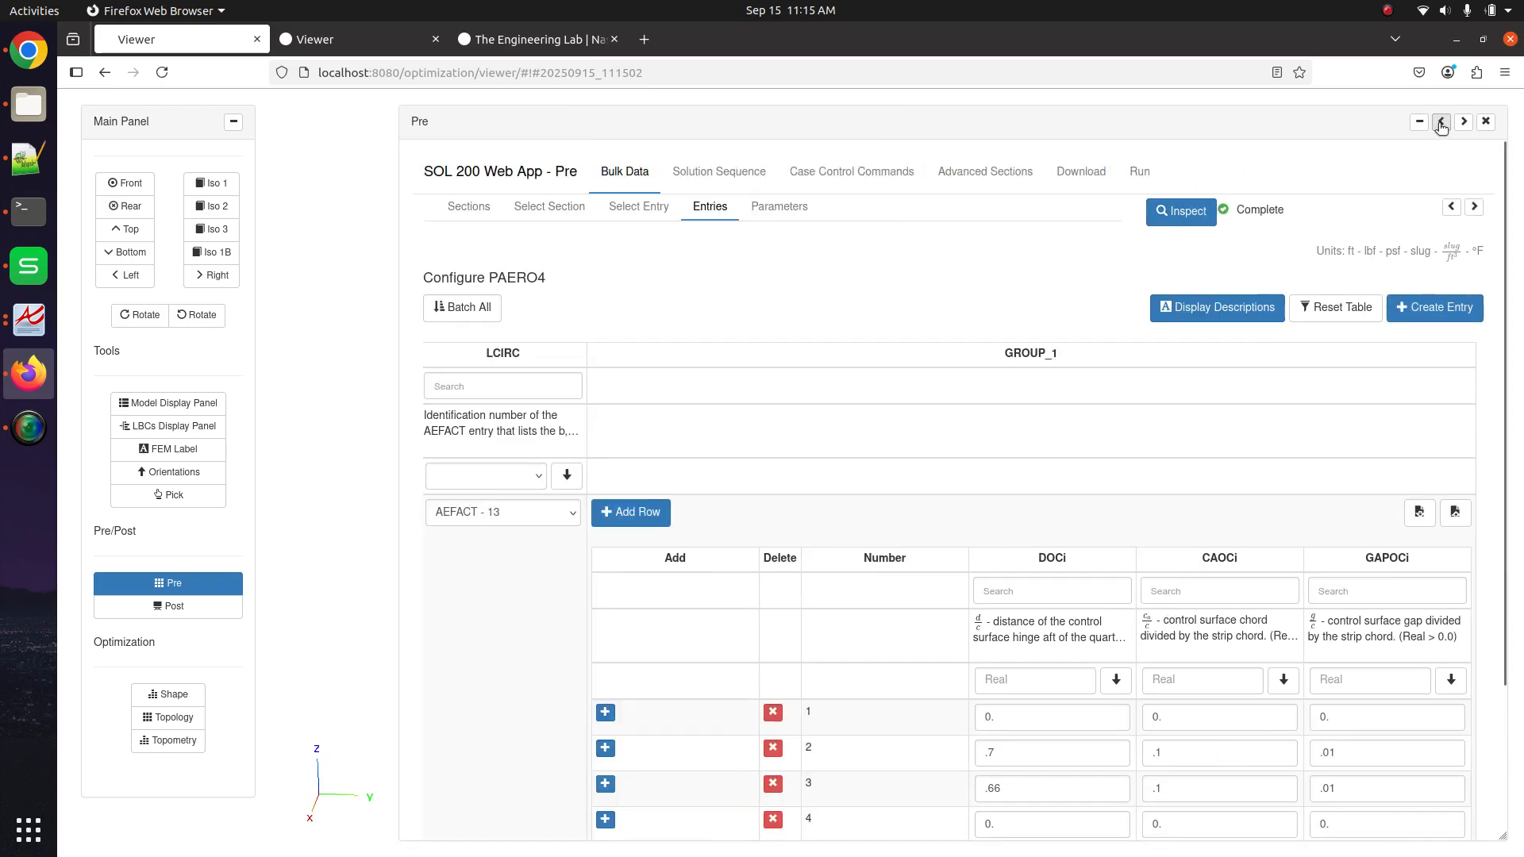
{"action": "left_click", "coordinate": [1439, 124]}
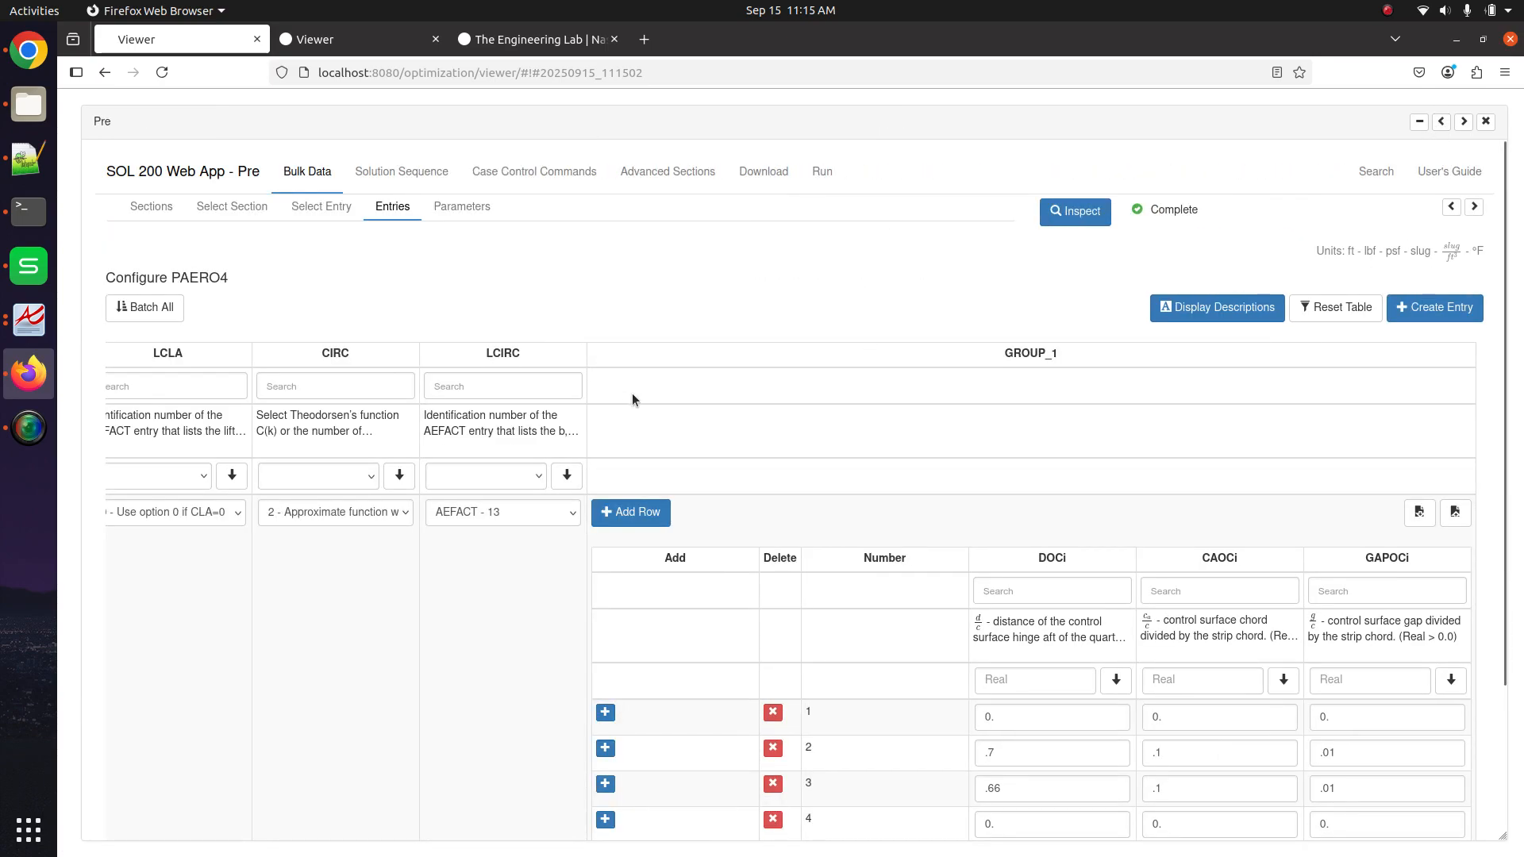
Close the Pre window, display the CAERO4 aerodynamic grid points from the Model Display Panel and examine them on the strips
{"action": "left_click", "coordinate": [1485, 121]}
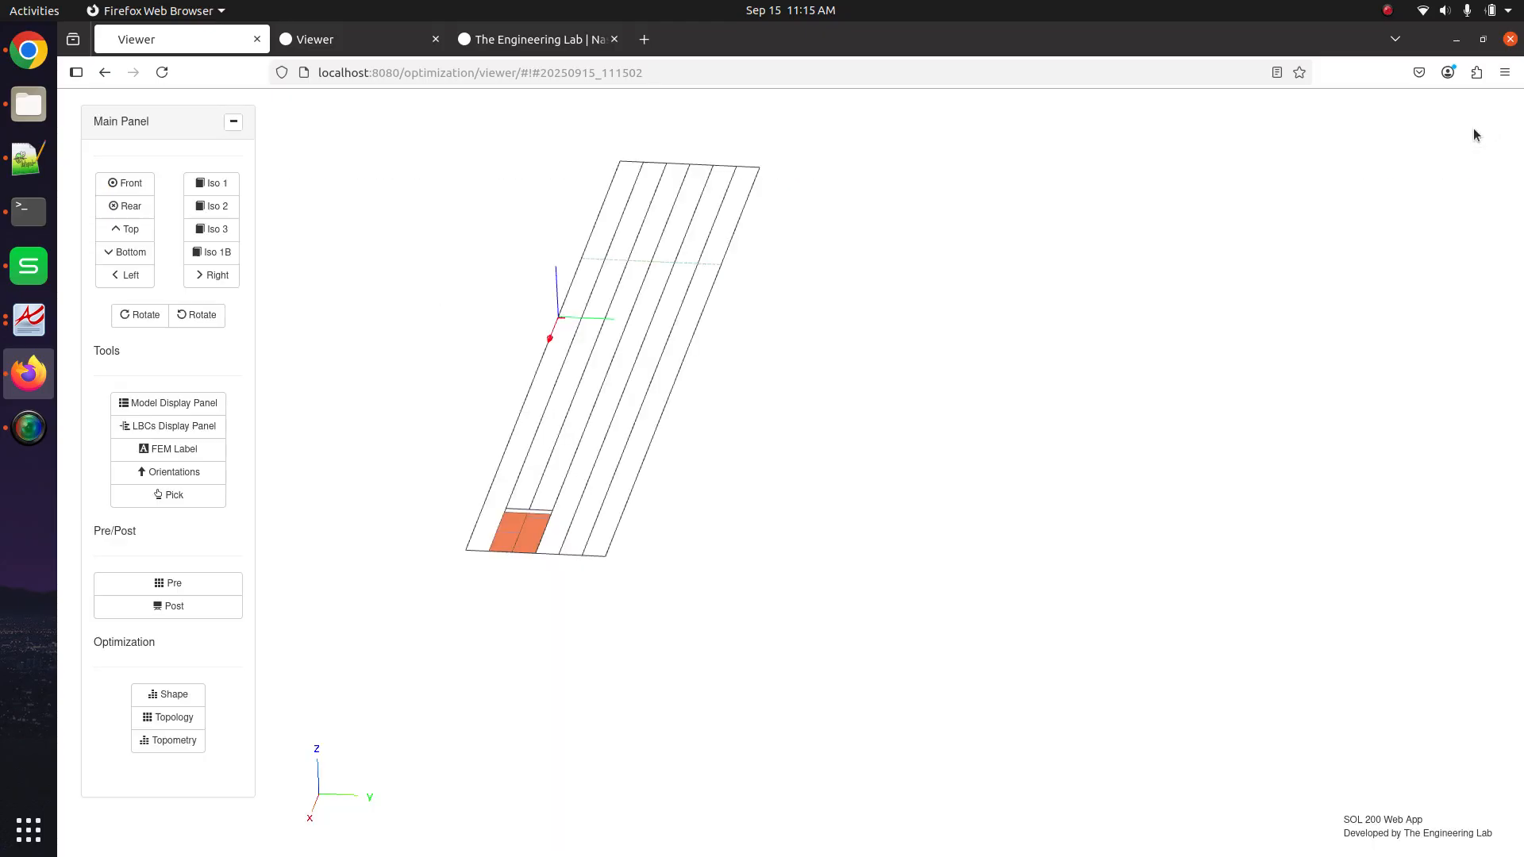
{"action": "left_click", "coordinate": [151, 408]}
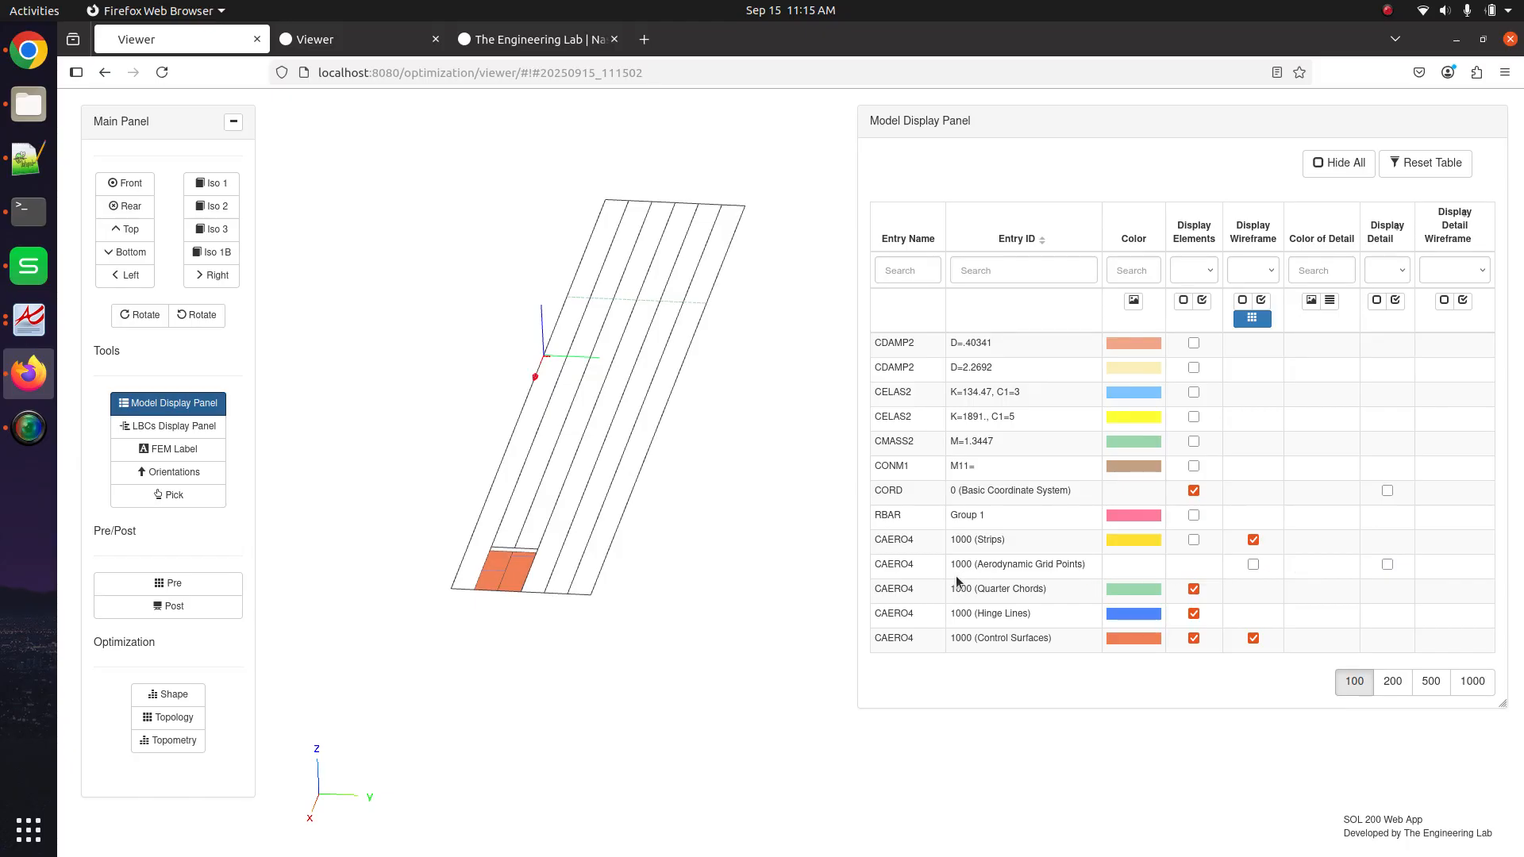
{"action": "left_click", "coordinate": [1268, 564]}
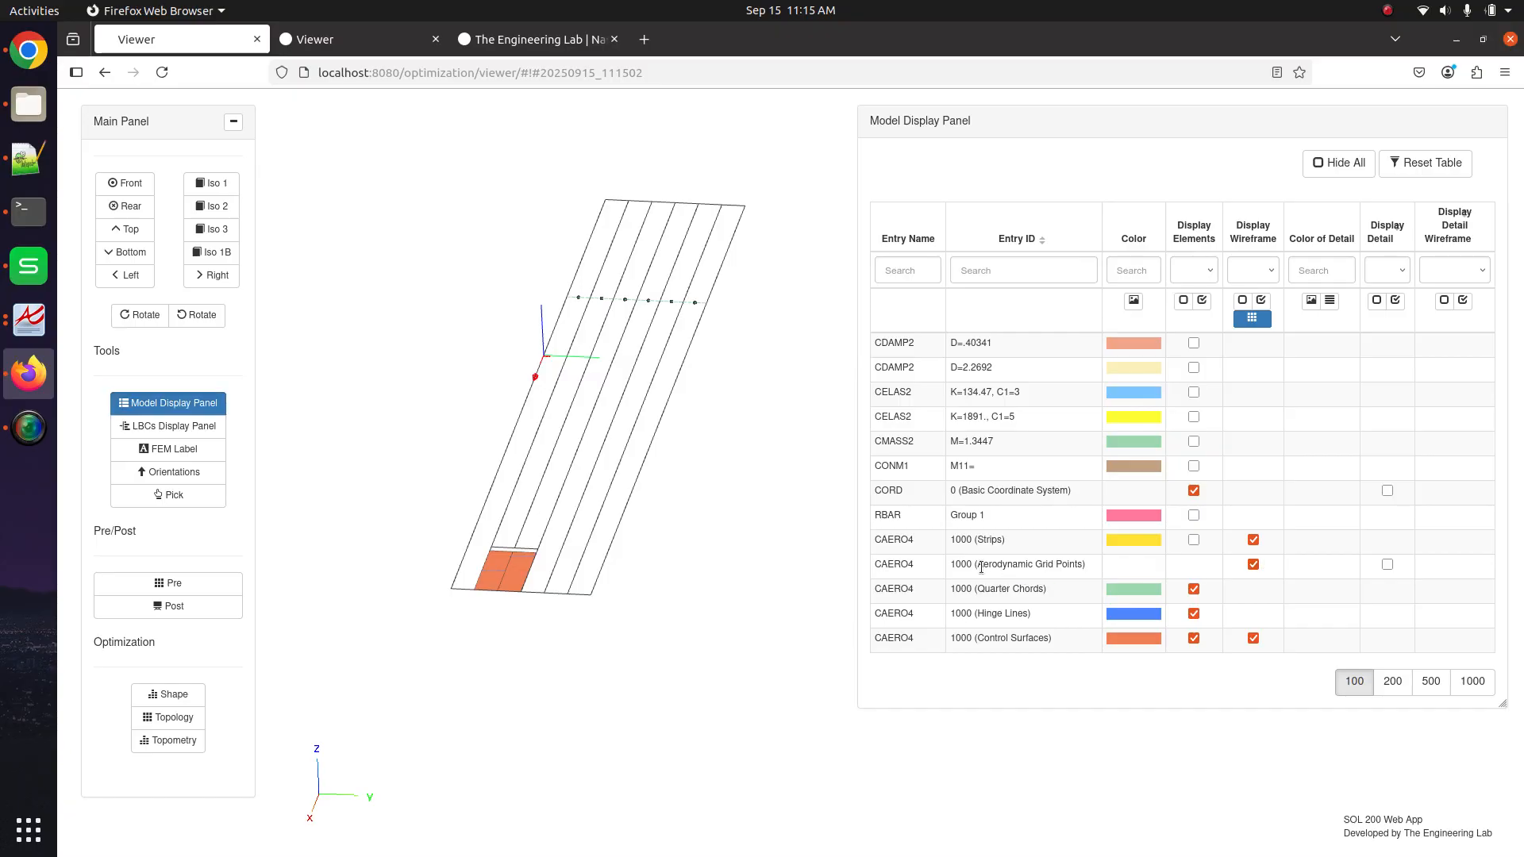
{"action": "left_click_drag", "start_coordinate": [975, 564], "coordinate": [1089, 565]}
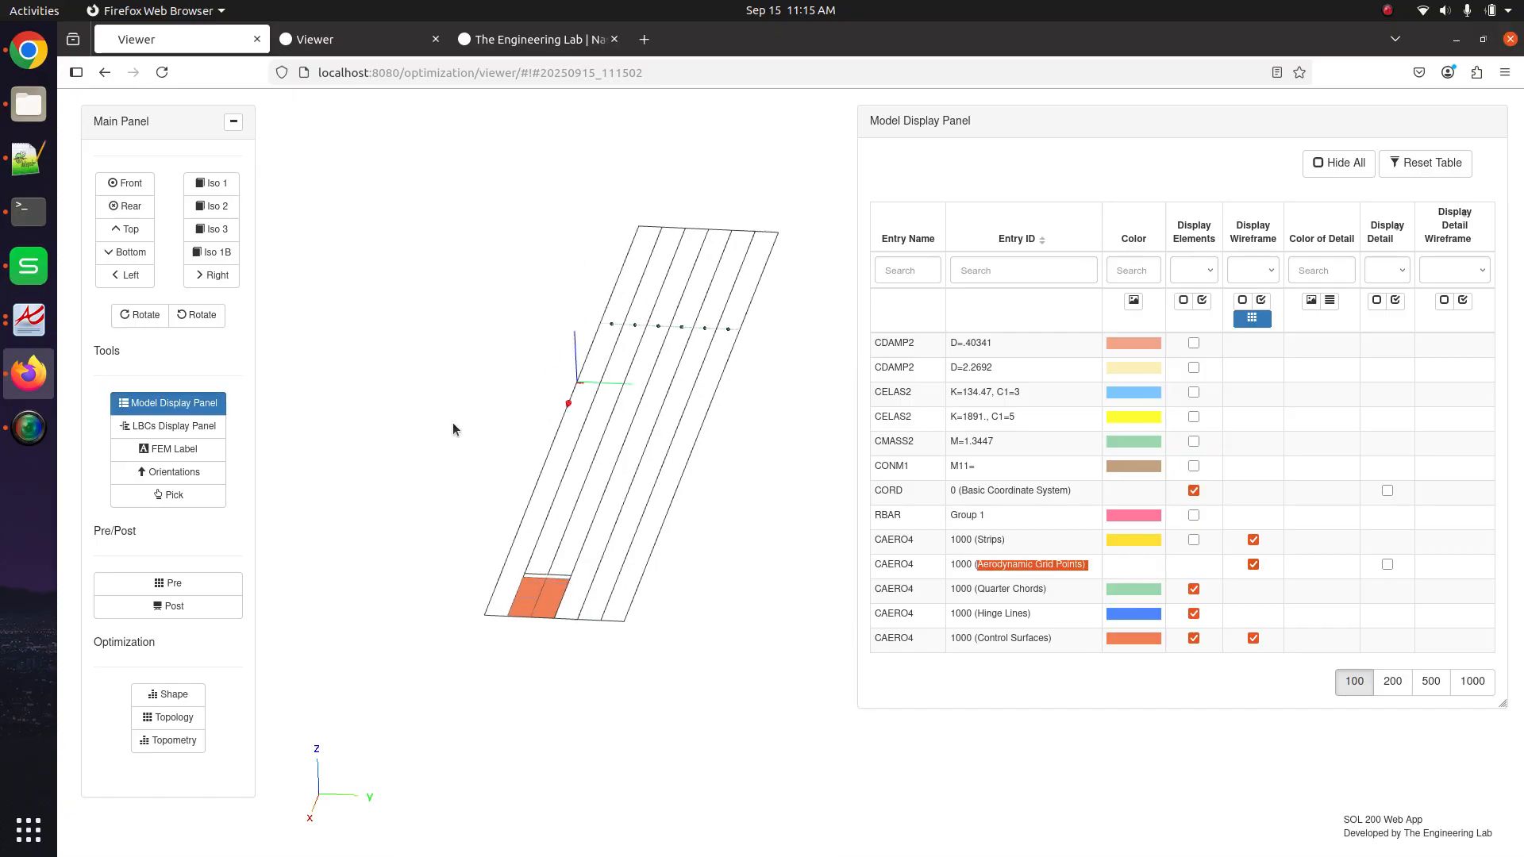
{"action": "left_click_drag", "start_coordinate": [452, 422], "coordinate": [575, 514]}
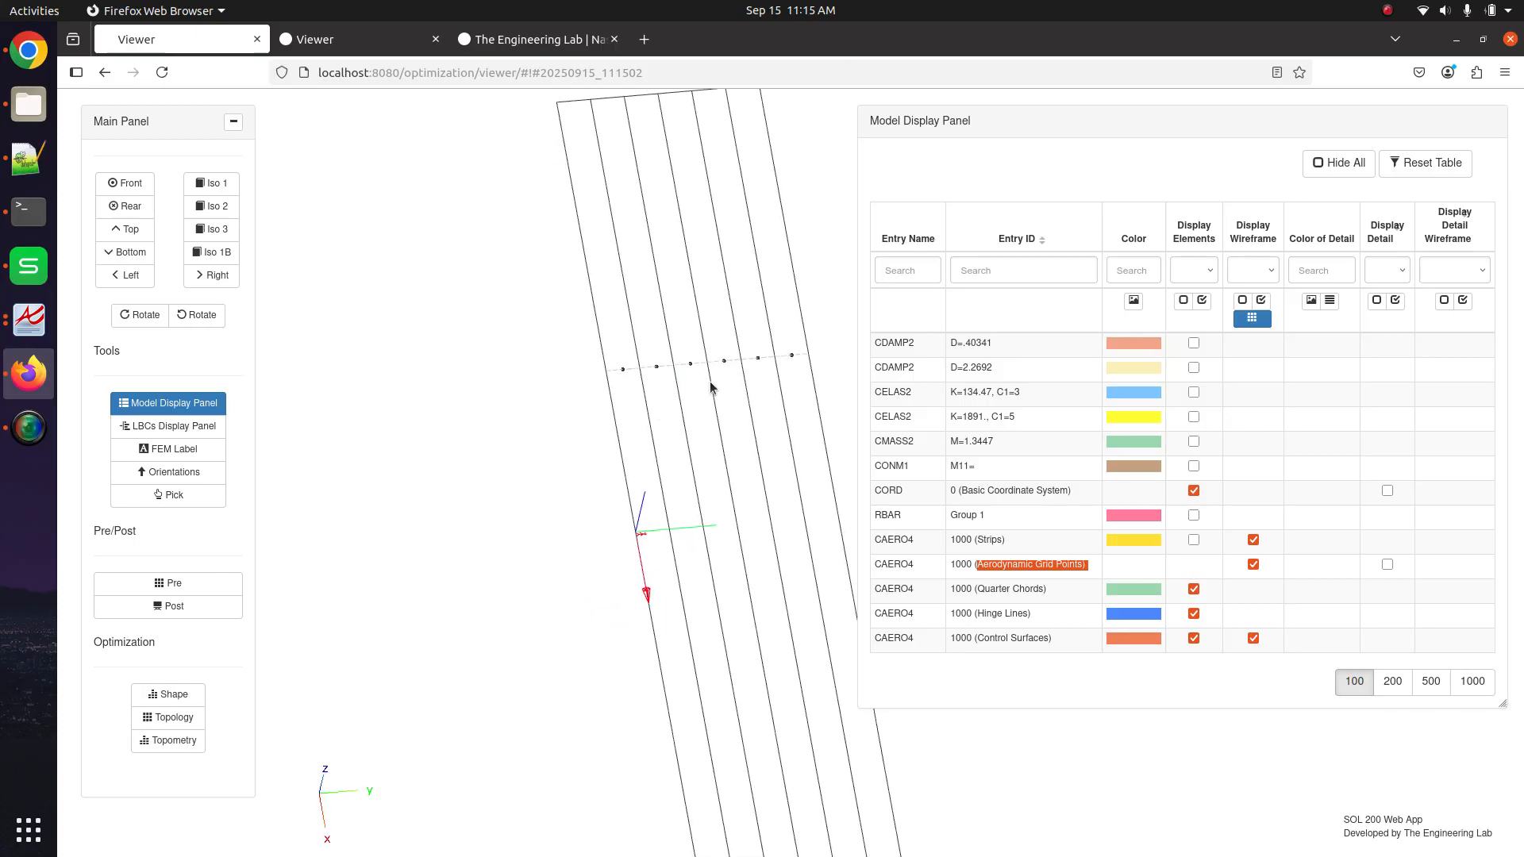
{"action": "left_click_drag", "start_coordinate": [742, 368], "coordinate": [706, 377]}
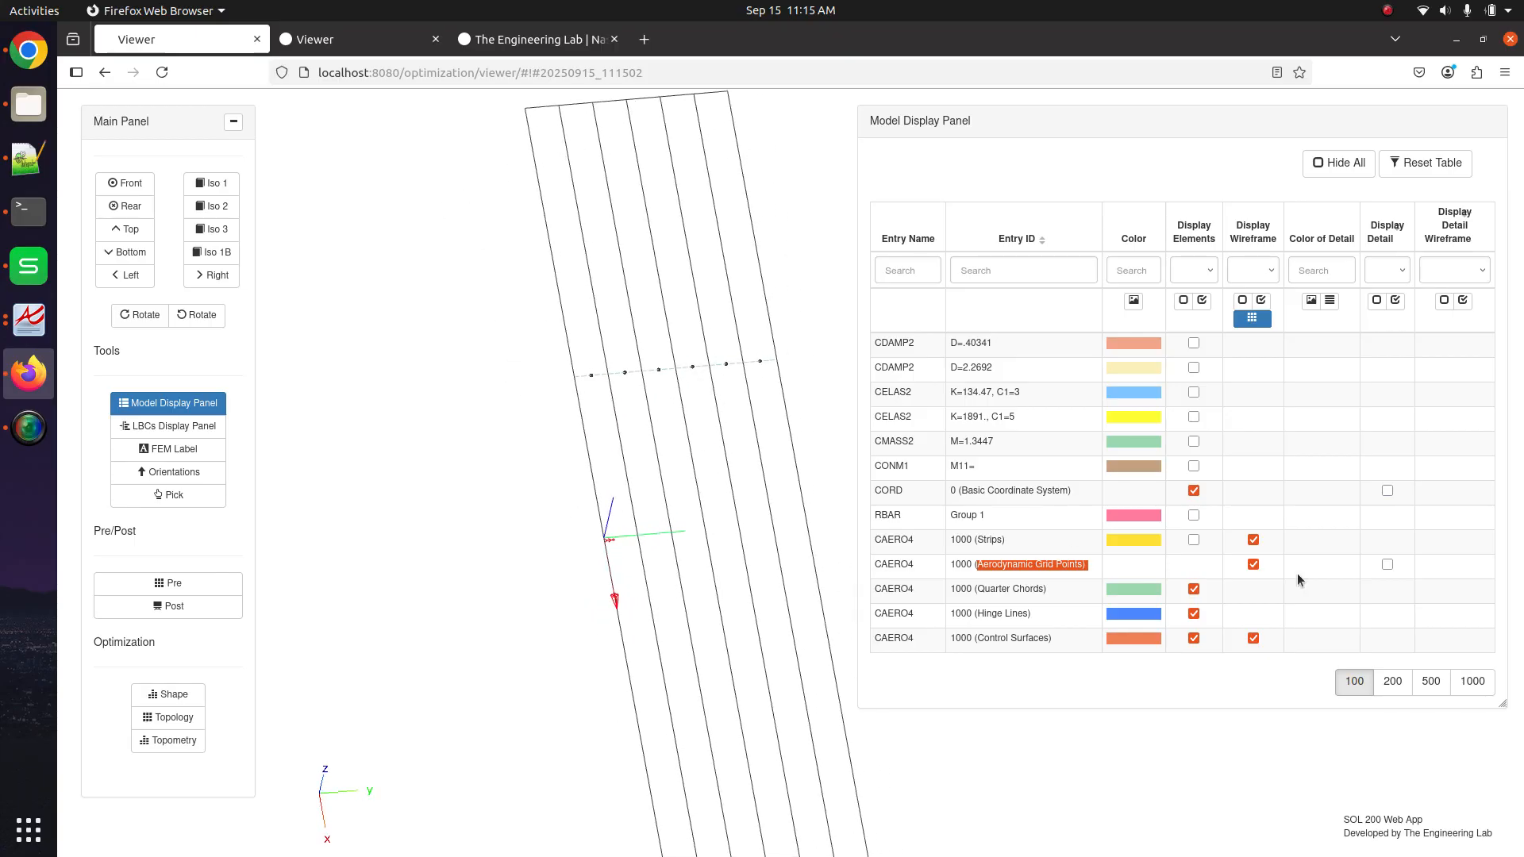
Turn on the detail labels for the CAERO4 aerodynamic grid points and examine their IDs up close
{"action": "left_click", "coordinate": [1386, 565]}
{"action": "left_click_drag", "start_coordinate": [667, 488], "coordinate": [644, 516]}
{"action": "scroll", "coordinate": [644, 516], "scroll_direction": "up", "scroll_amount": 3}
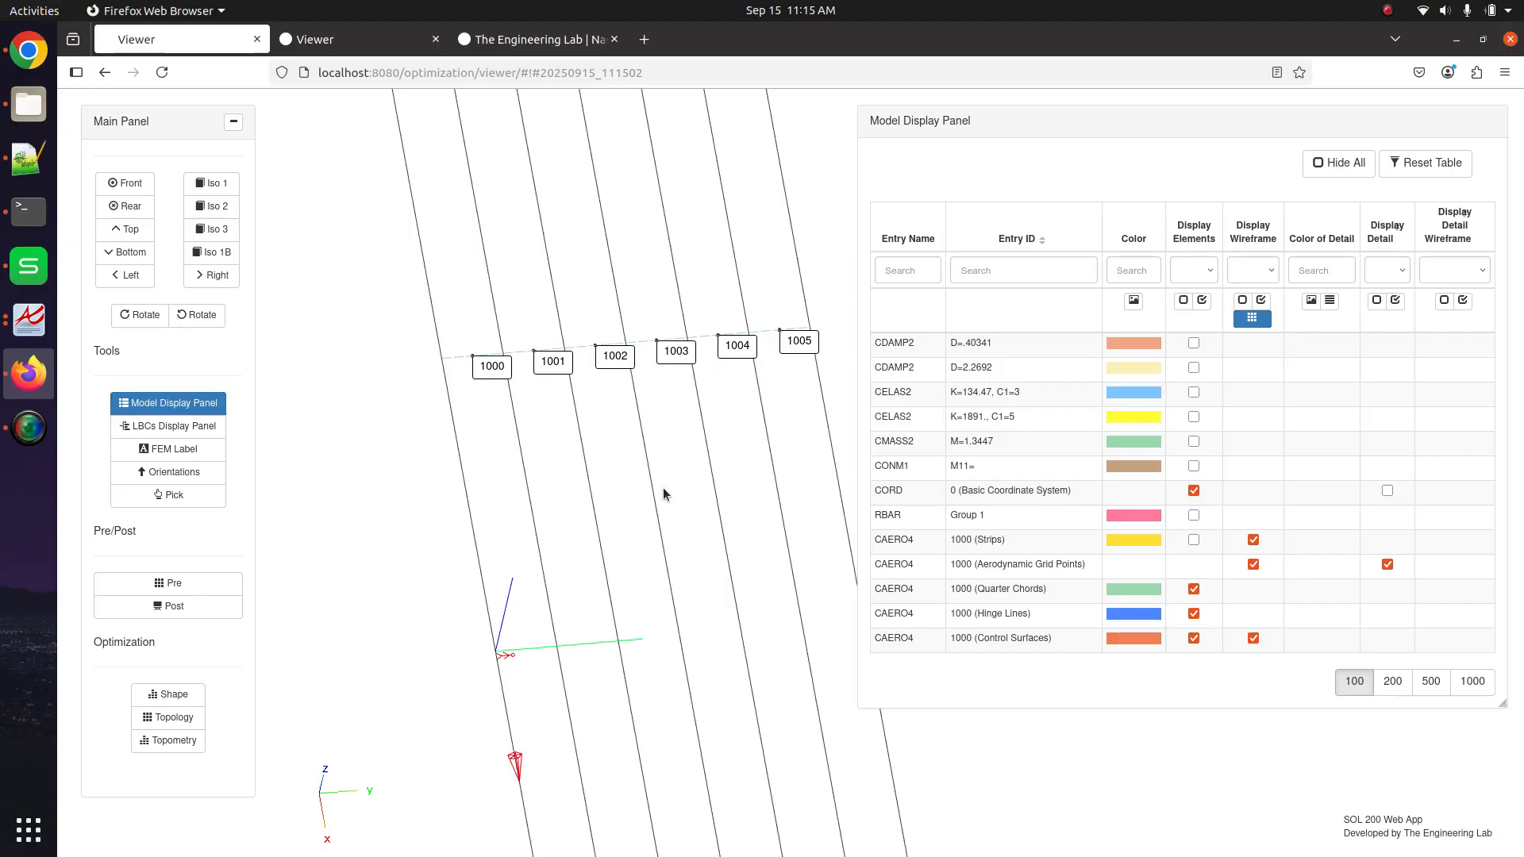
Switch to Notepad++
{"action": "left_click", "coordinate": [29, 158]}
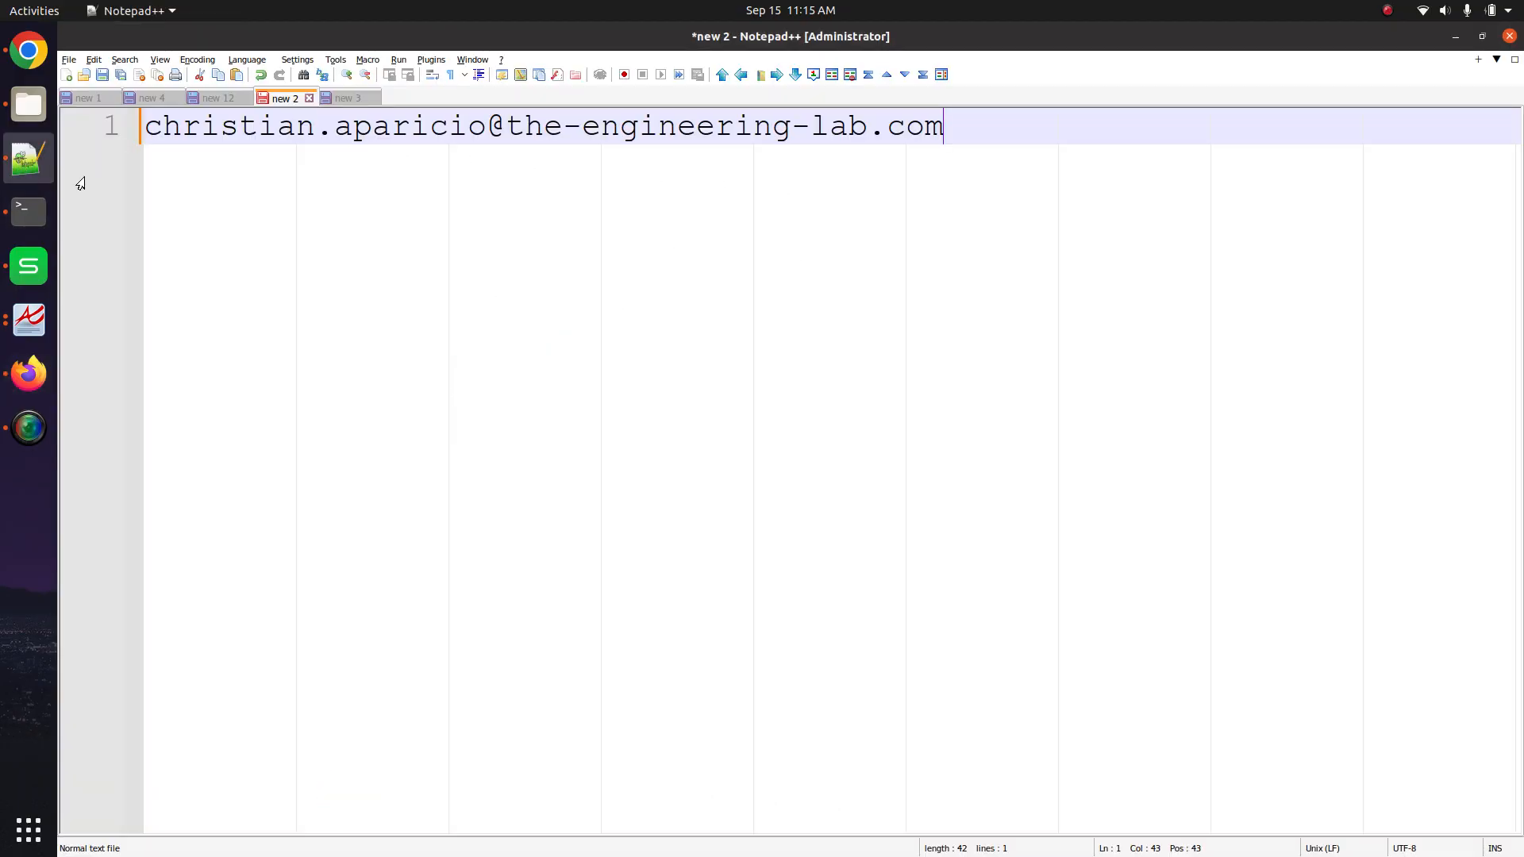